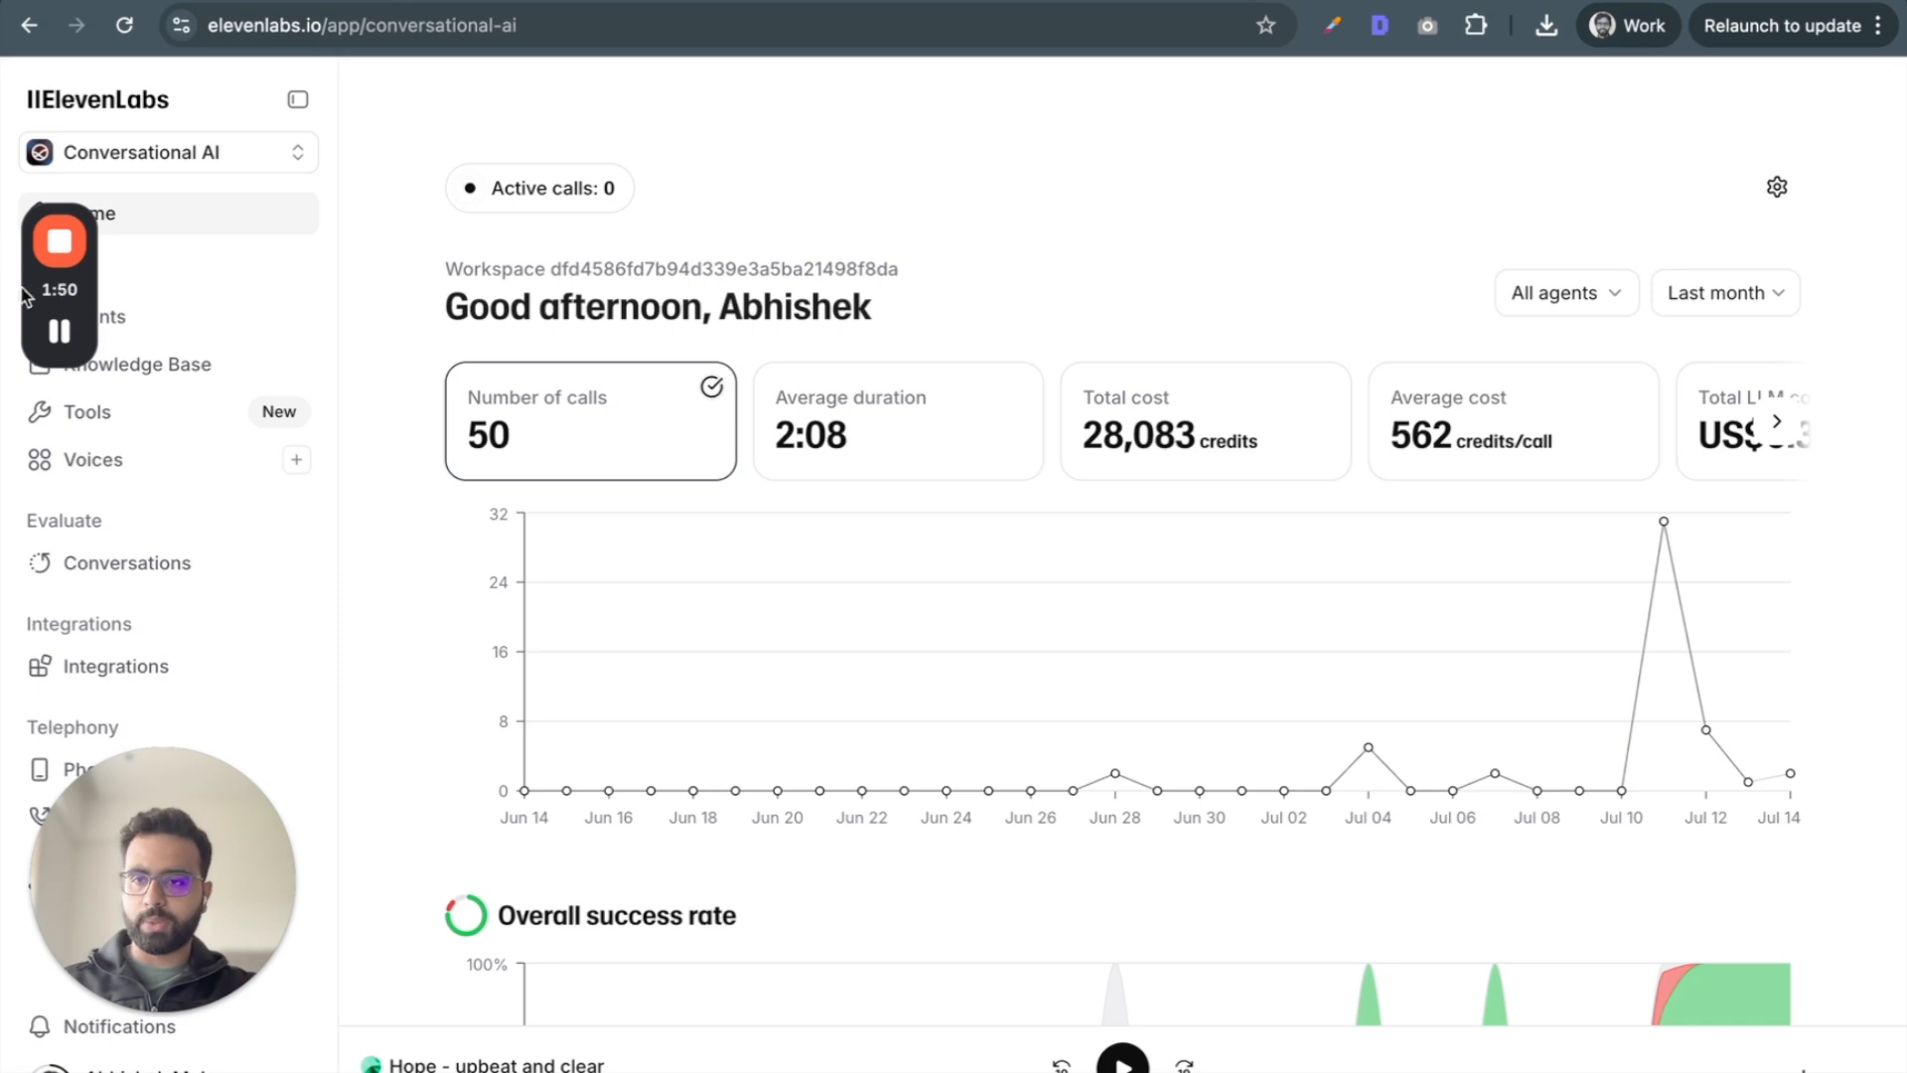
drag(60, 311, 35, 651)
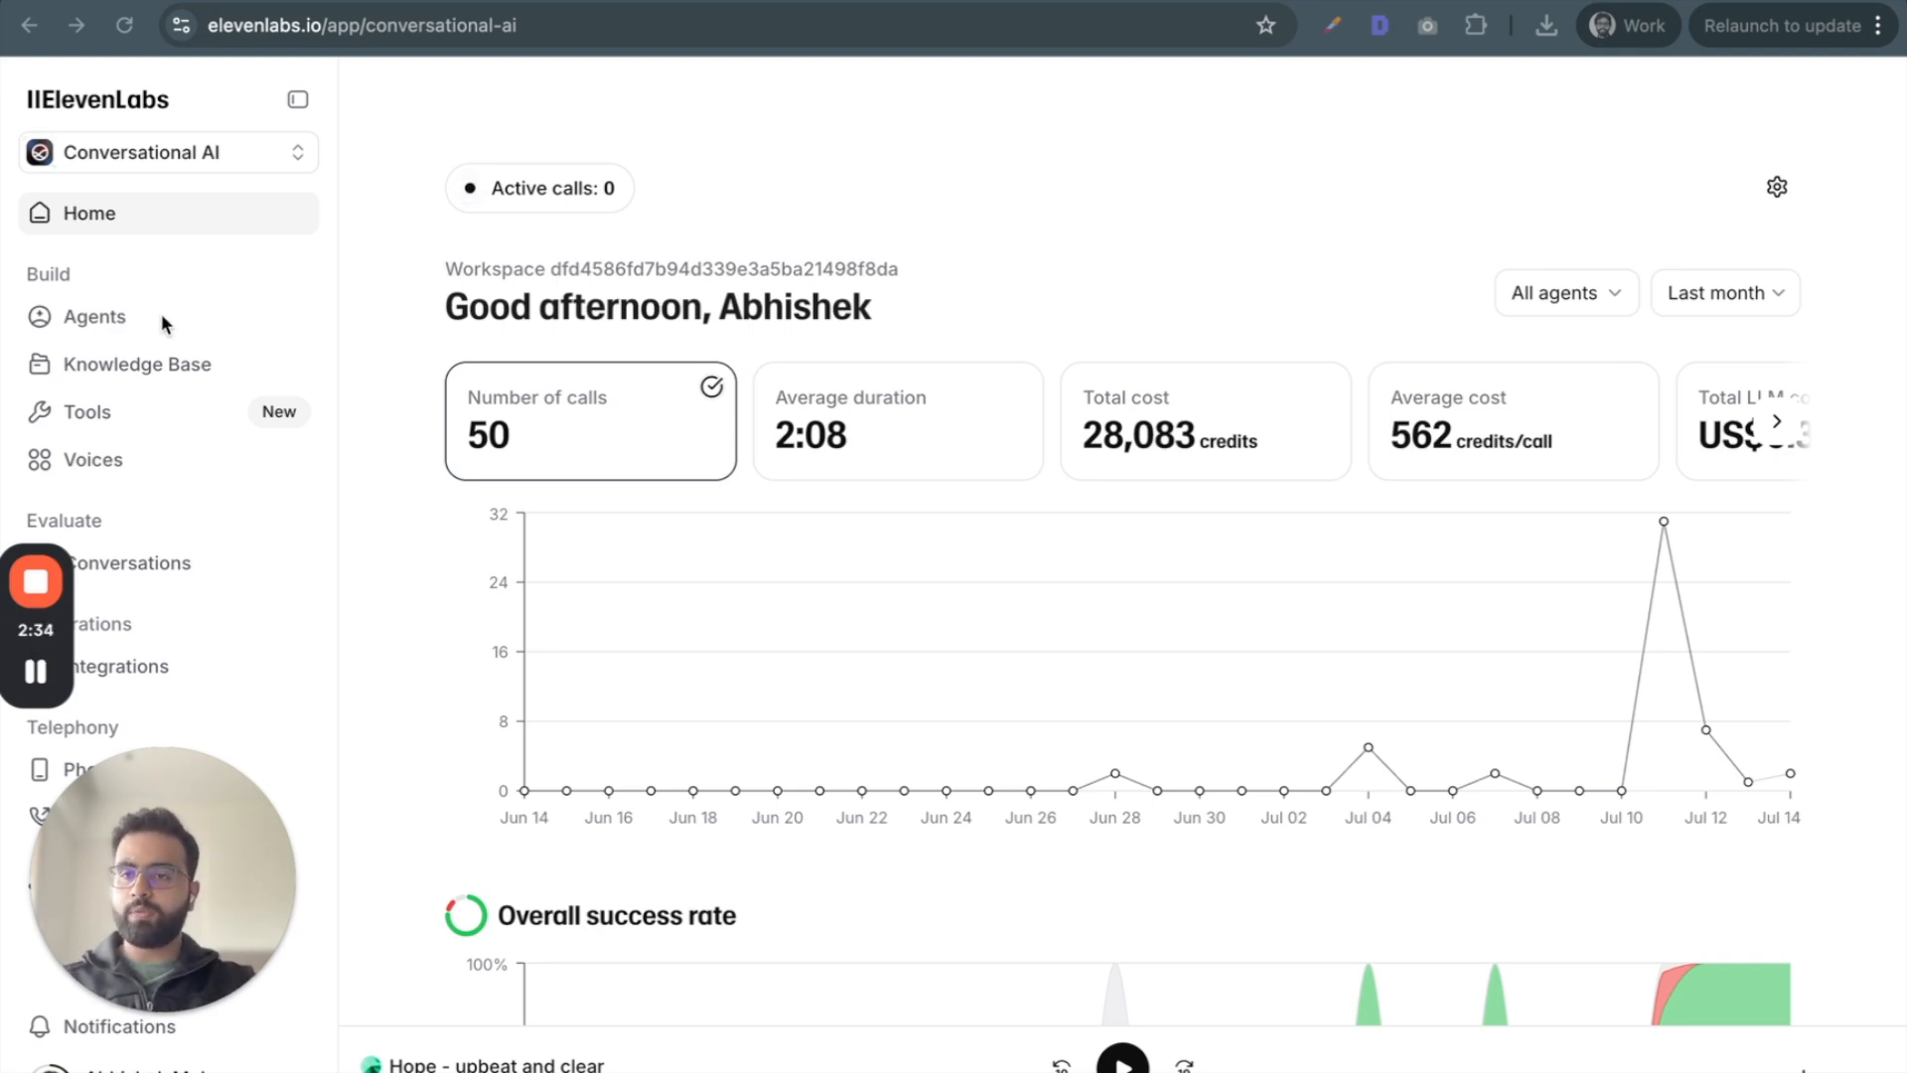
- Open the list of agents and start a new agent of the Blank Agent type
click(98, 320)
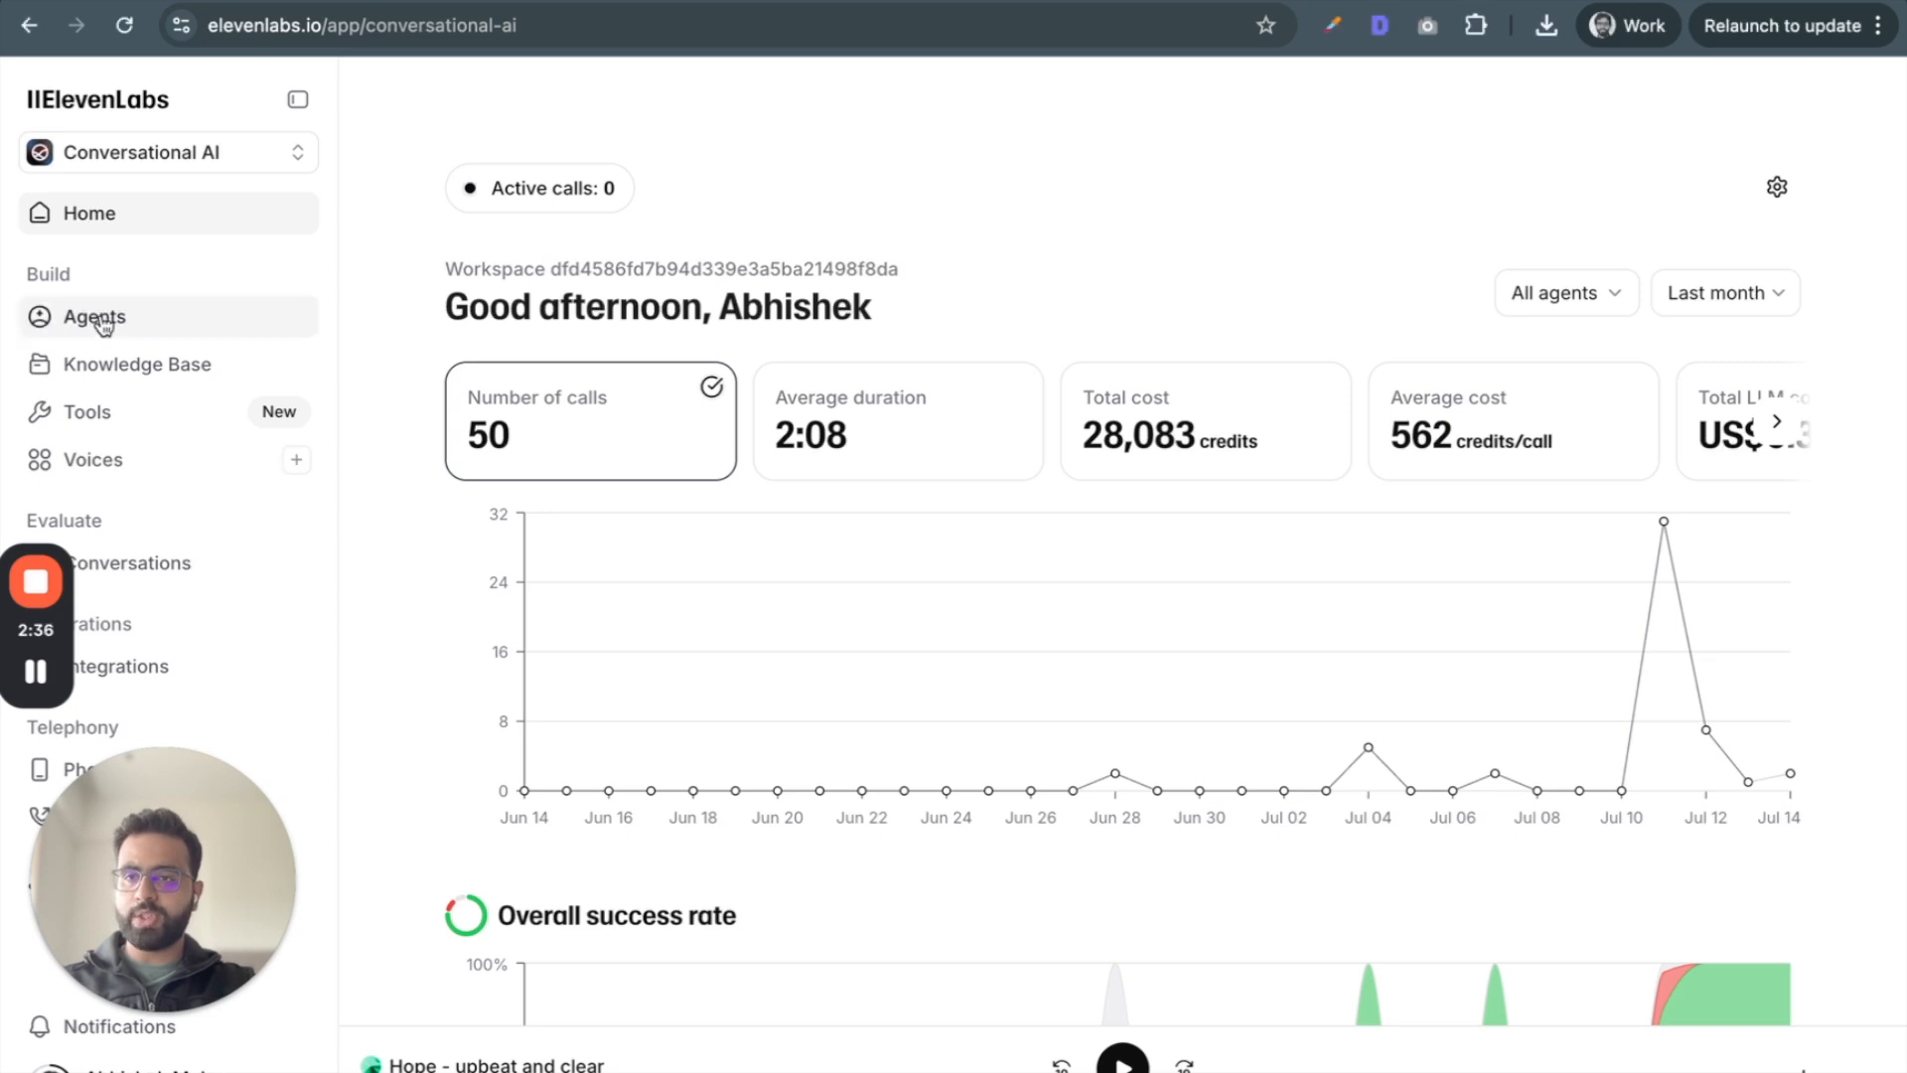
click(101, 320)
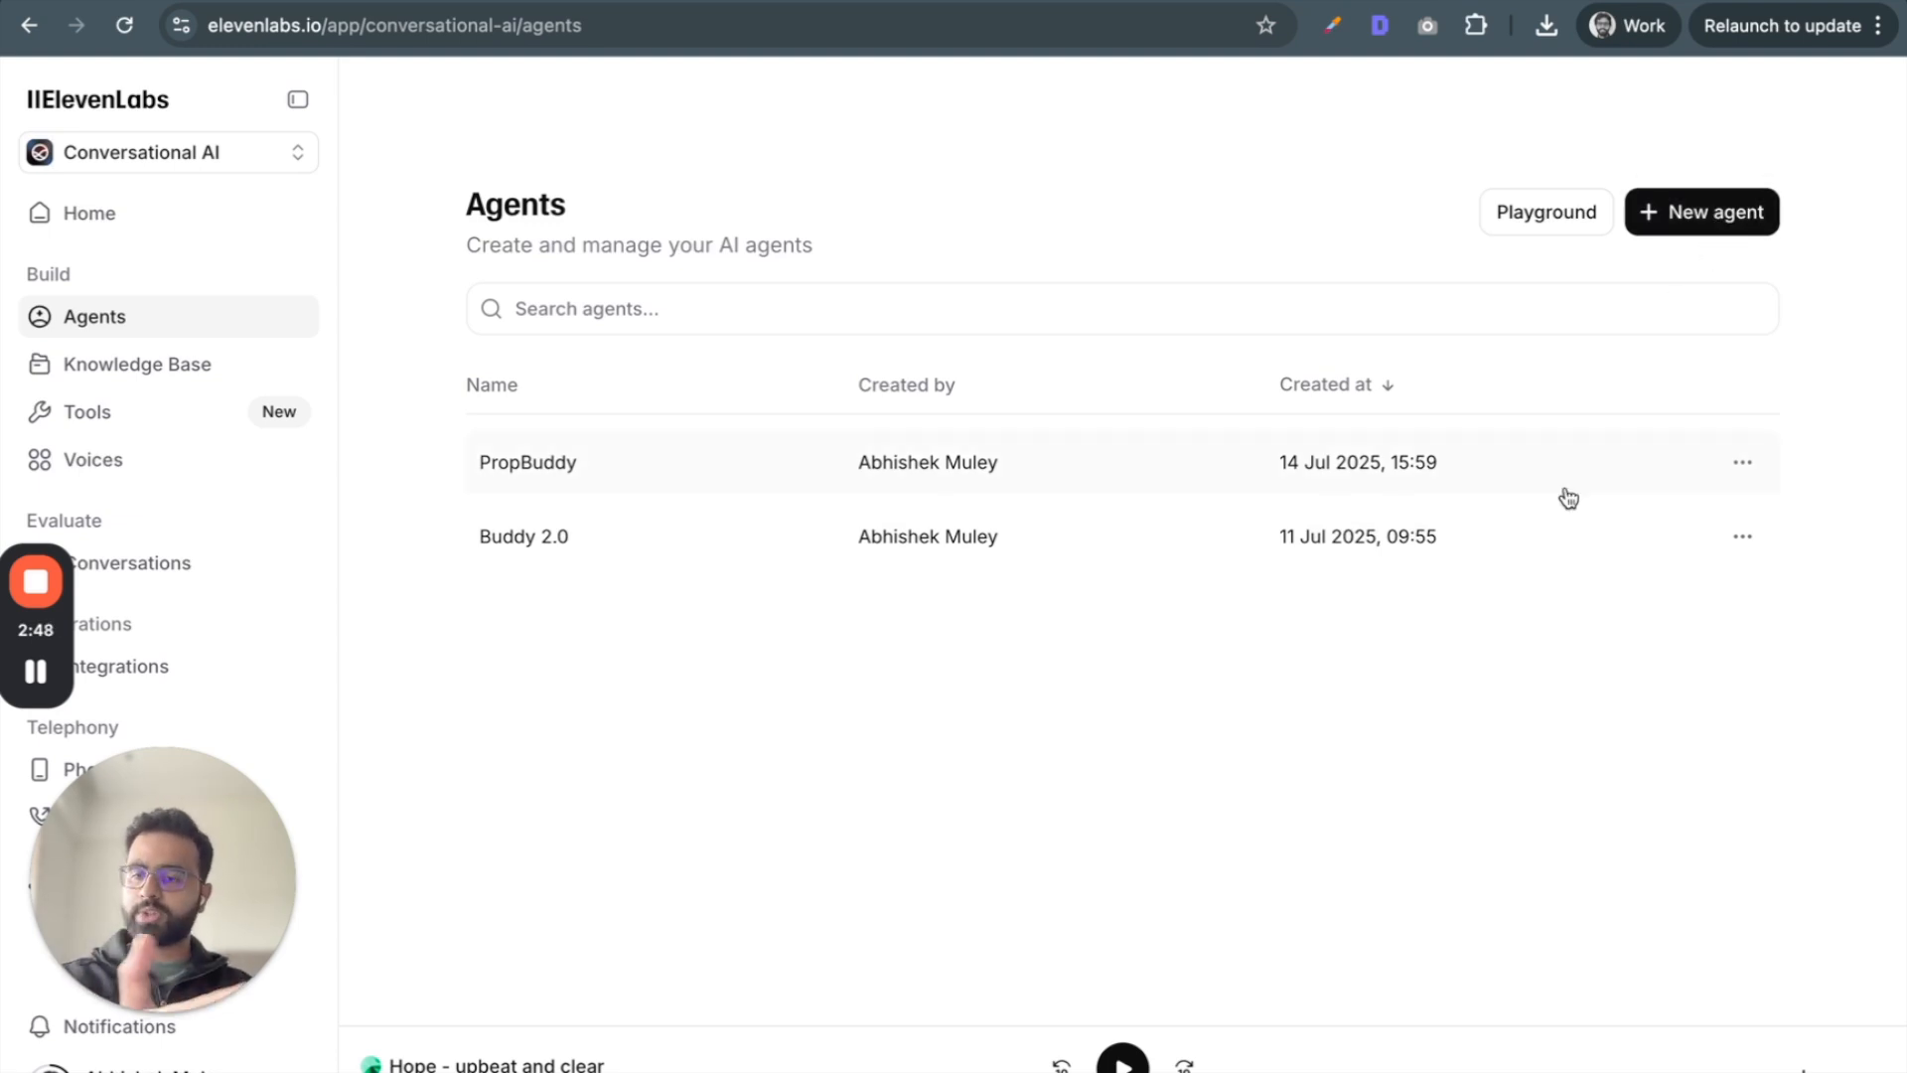
click(1700, 217)
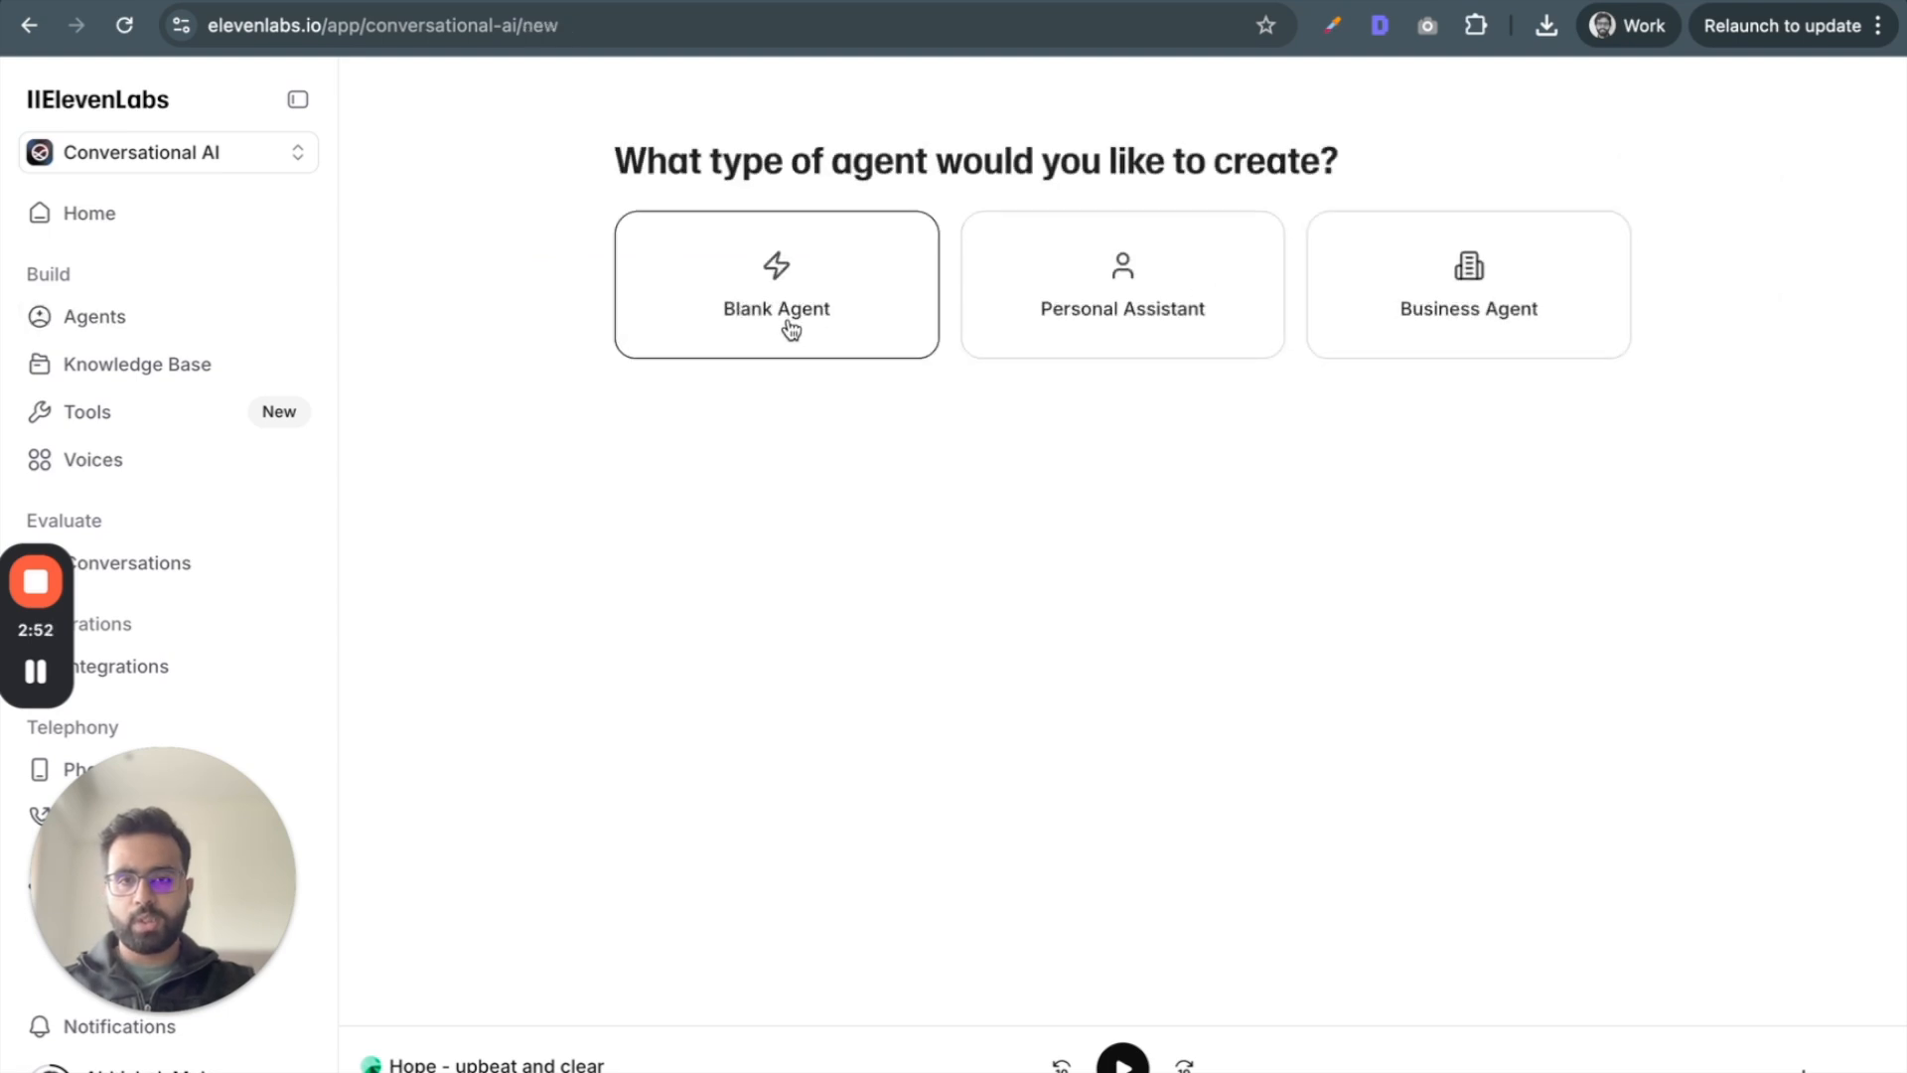
click(780, 320)
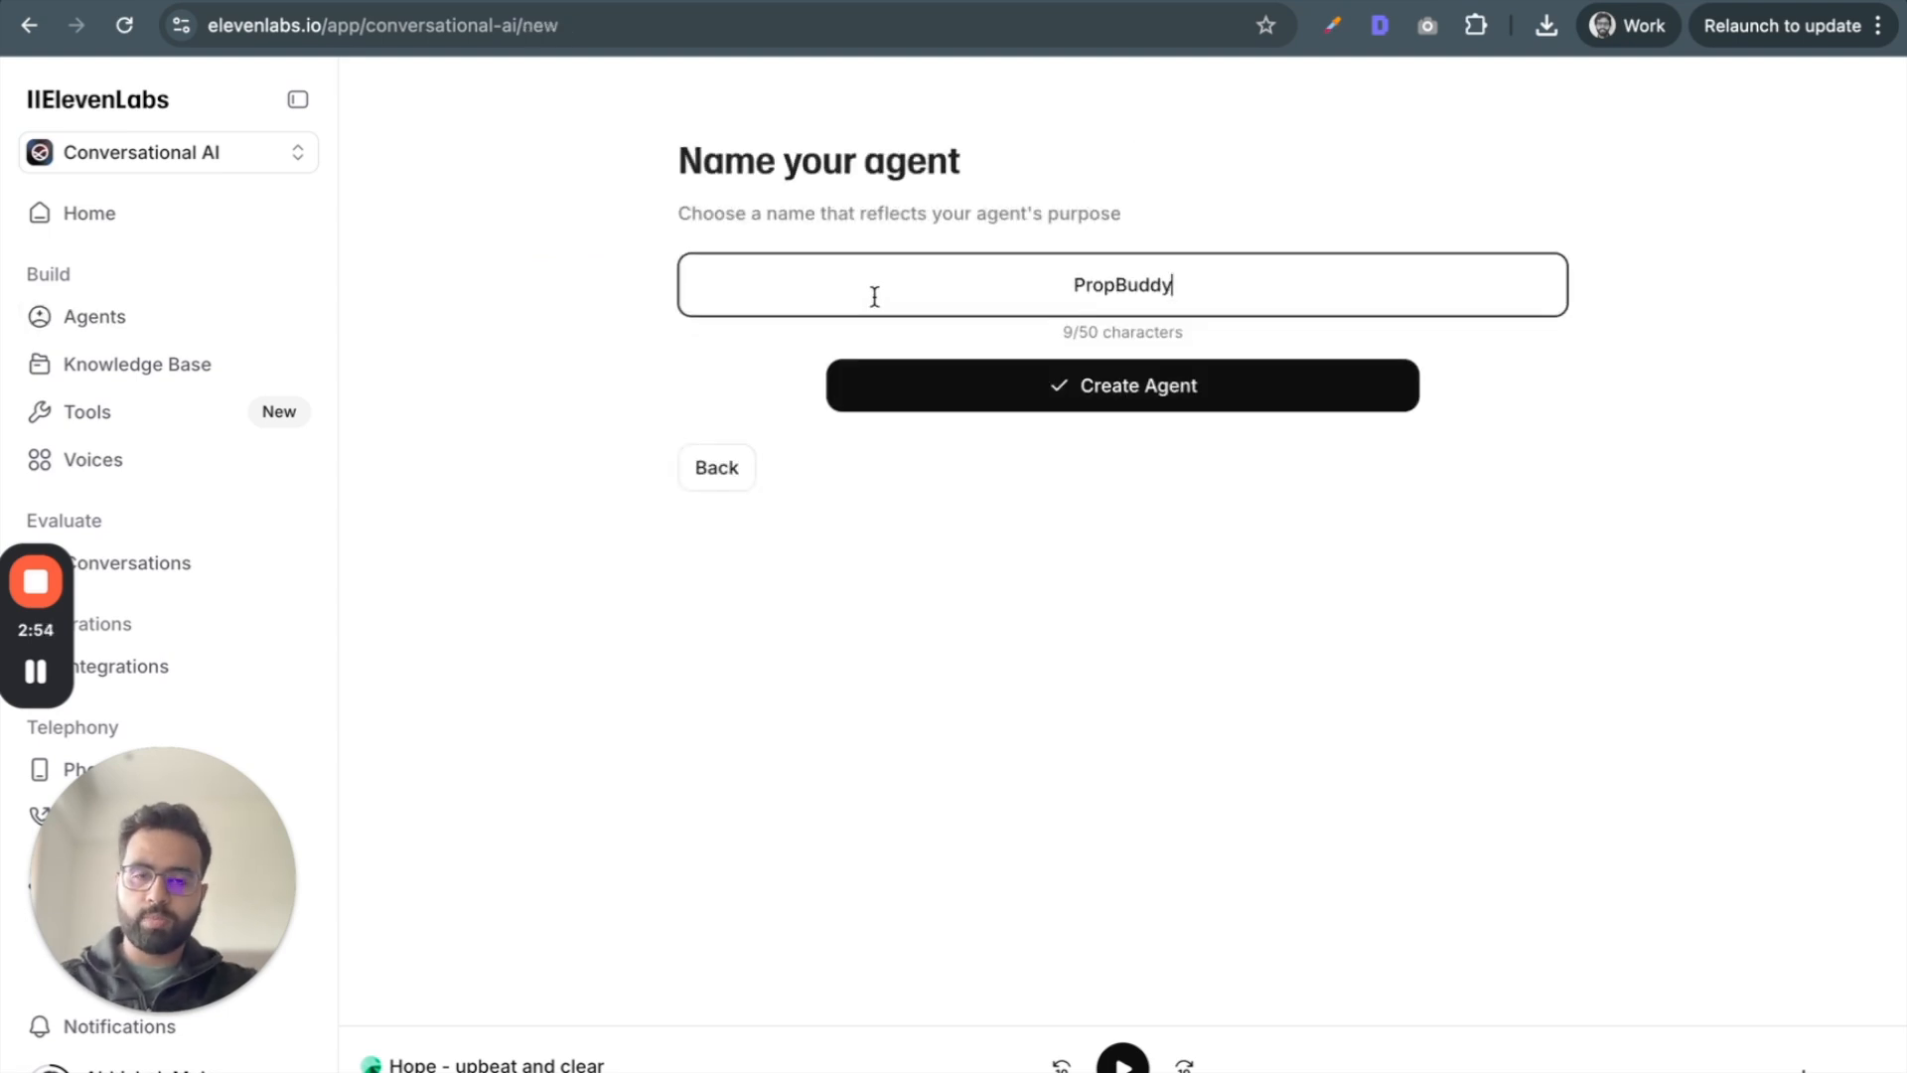
- Name the new agent "Property Helper" and create it
key(super+a)
key(BackSpace)
text(Proerty)
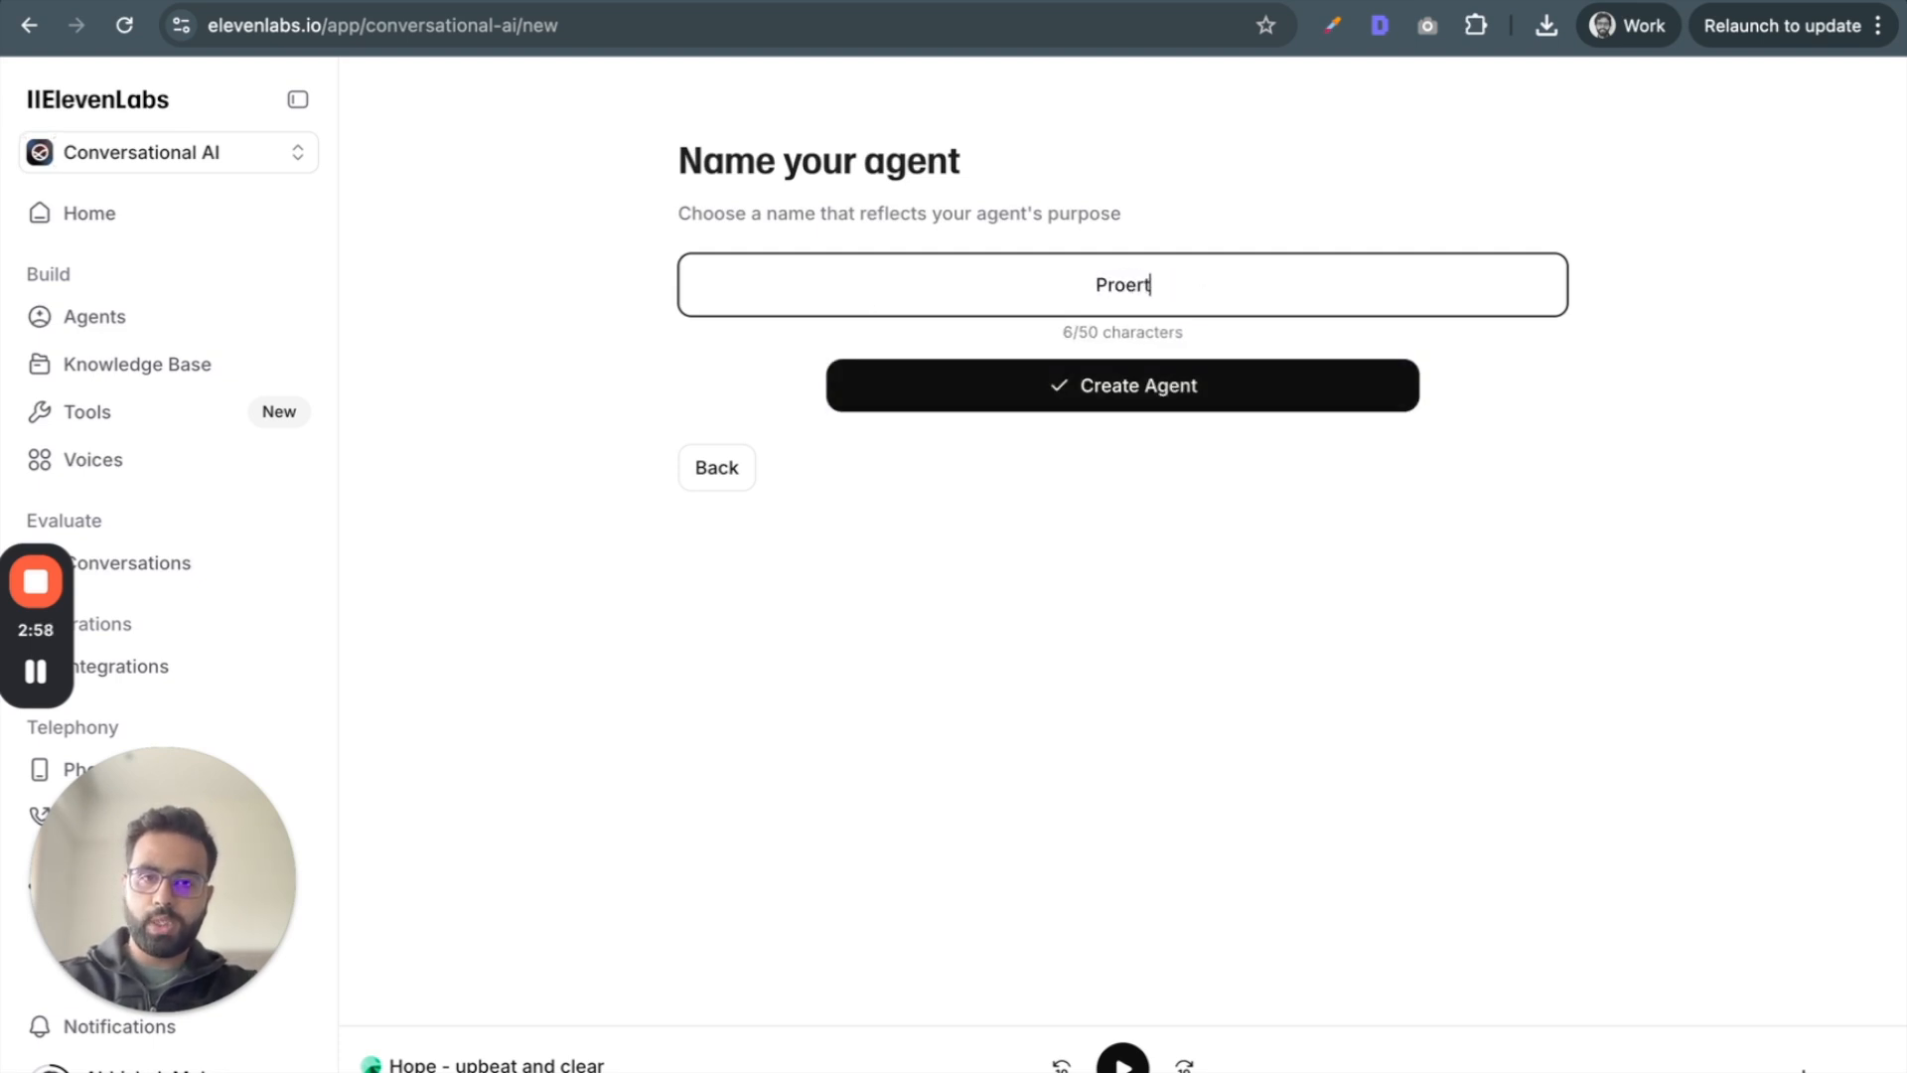
key(BackSpace)
key(BackSpace)
key(BackSpace)
key(BackSpace)
key(BackSpace)
key(BackSpace)
text(rop)
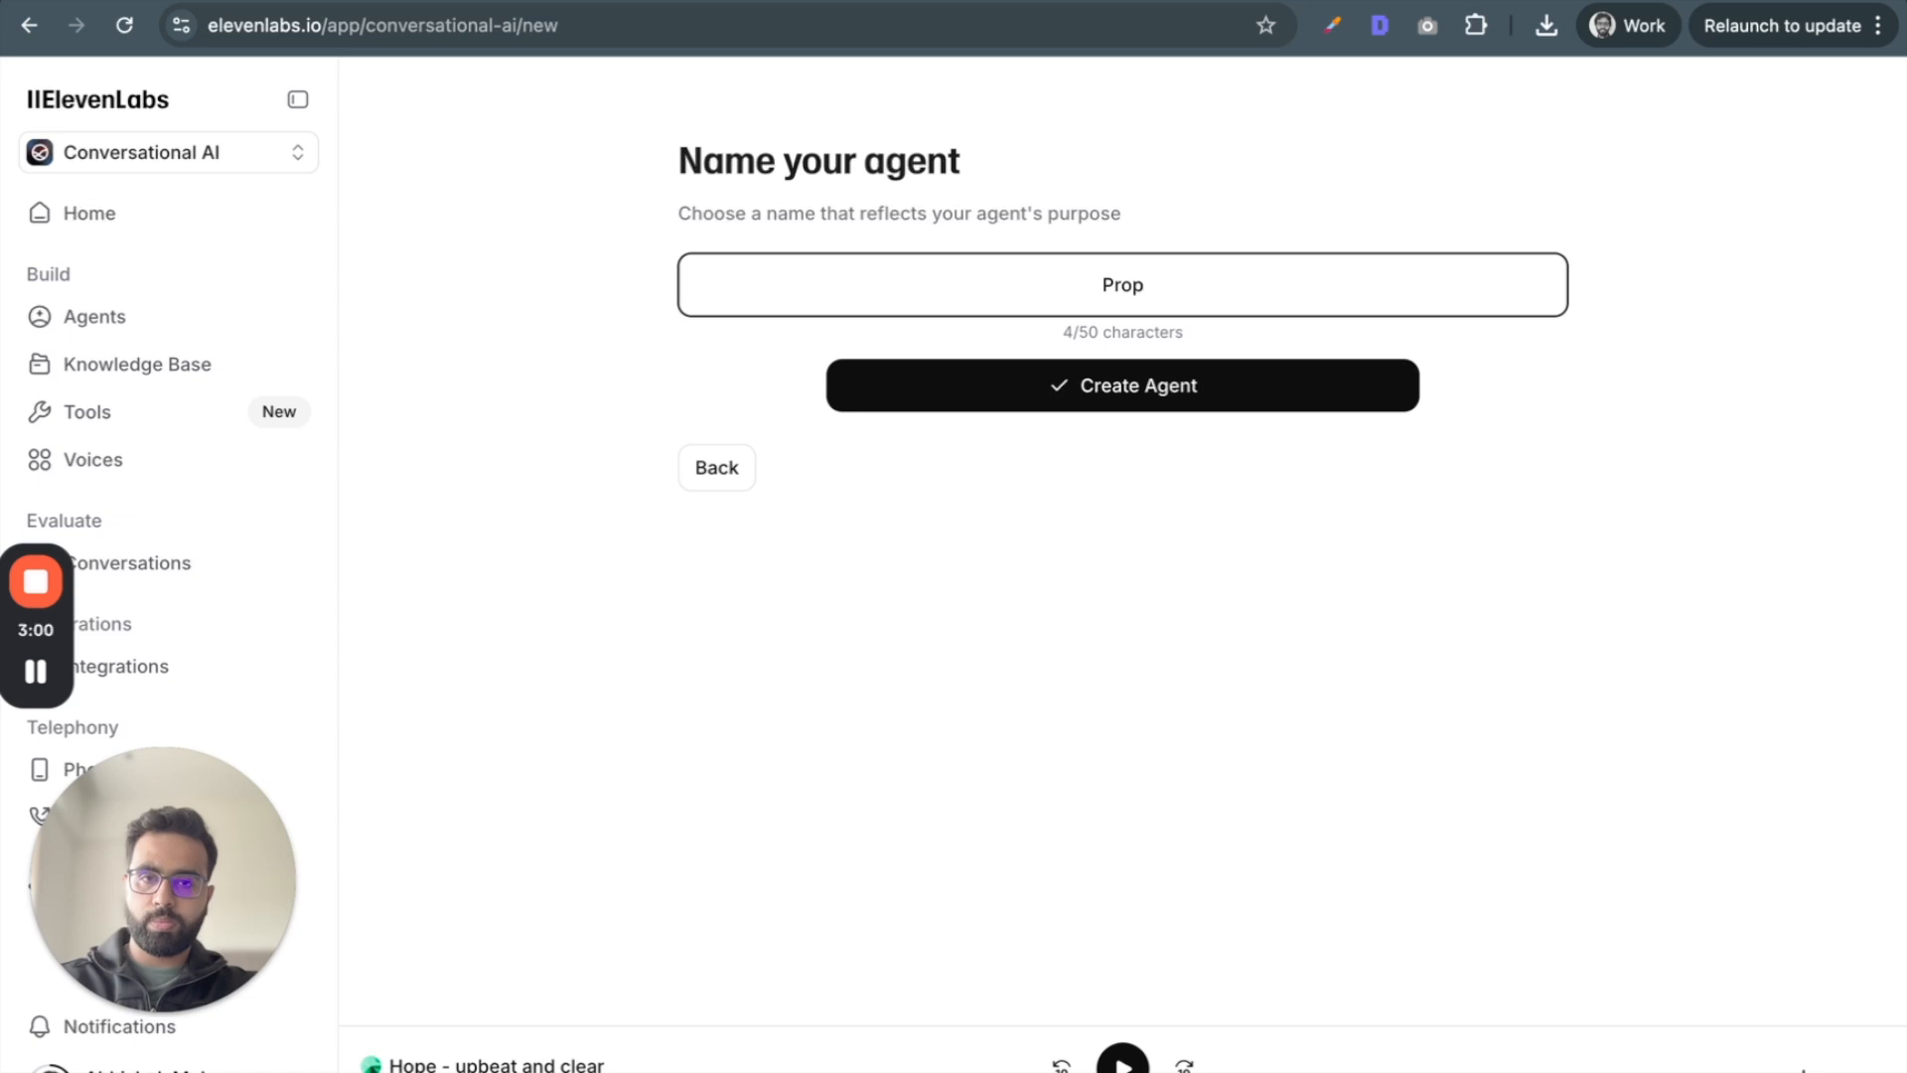
text(erty Helper)
click(1079, 408)
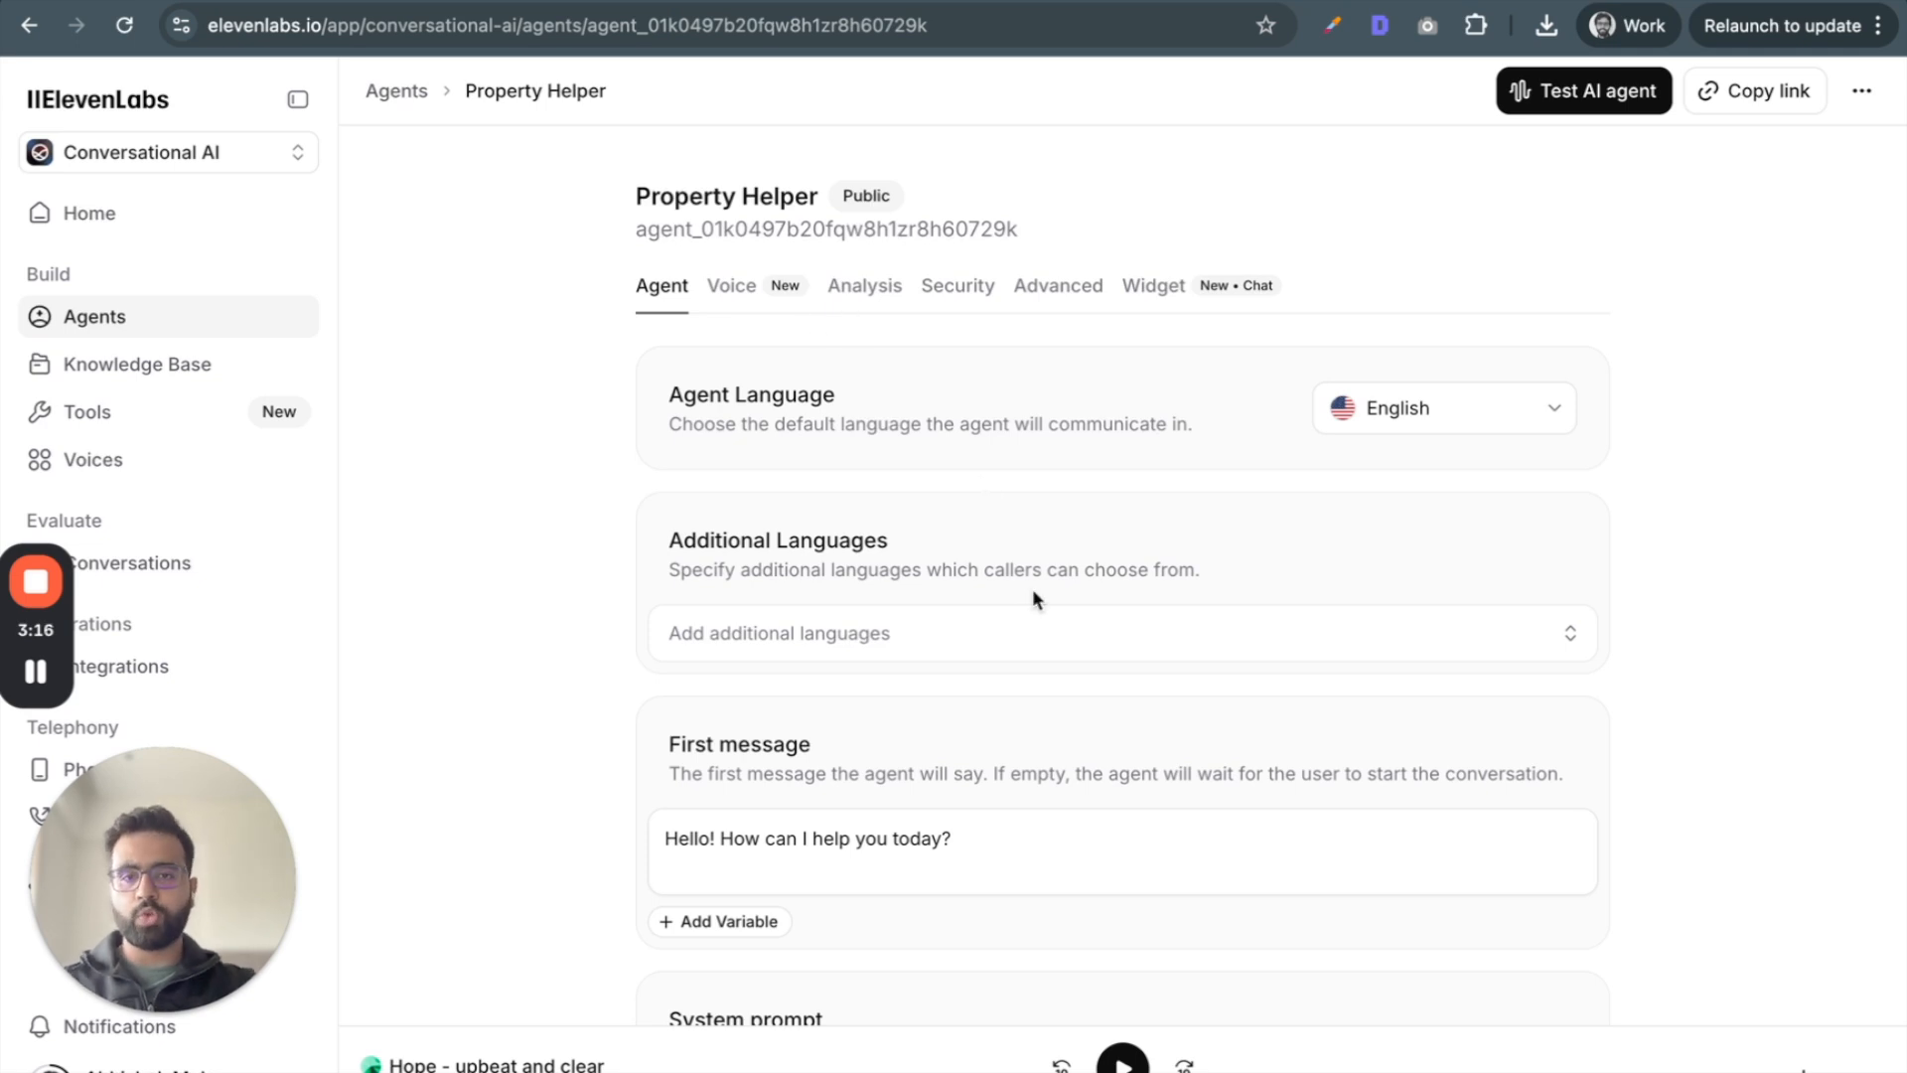
- Look through the choices for the agent's default language and additional languages without changing them
scroll(1034, 599, down, 1)
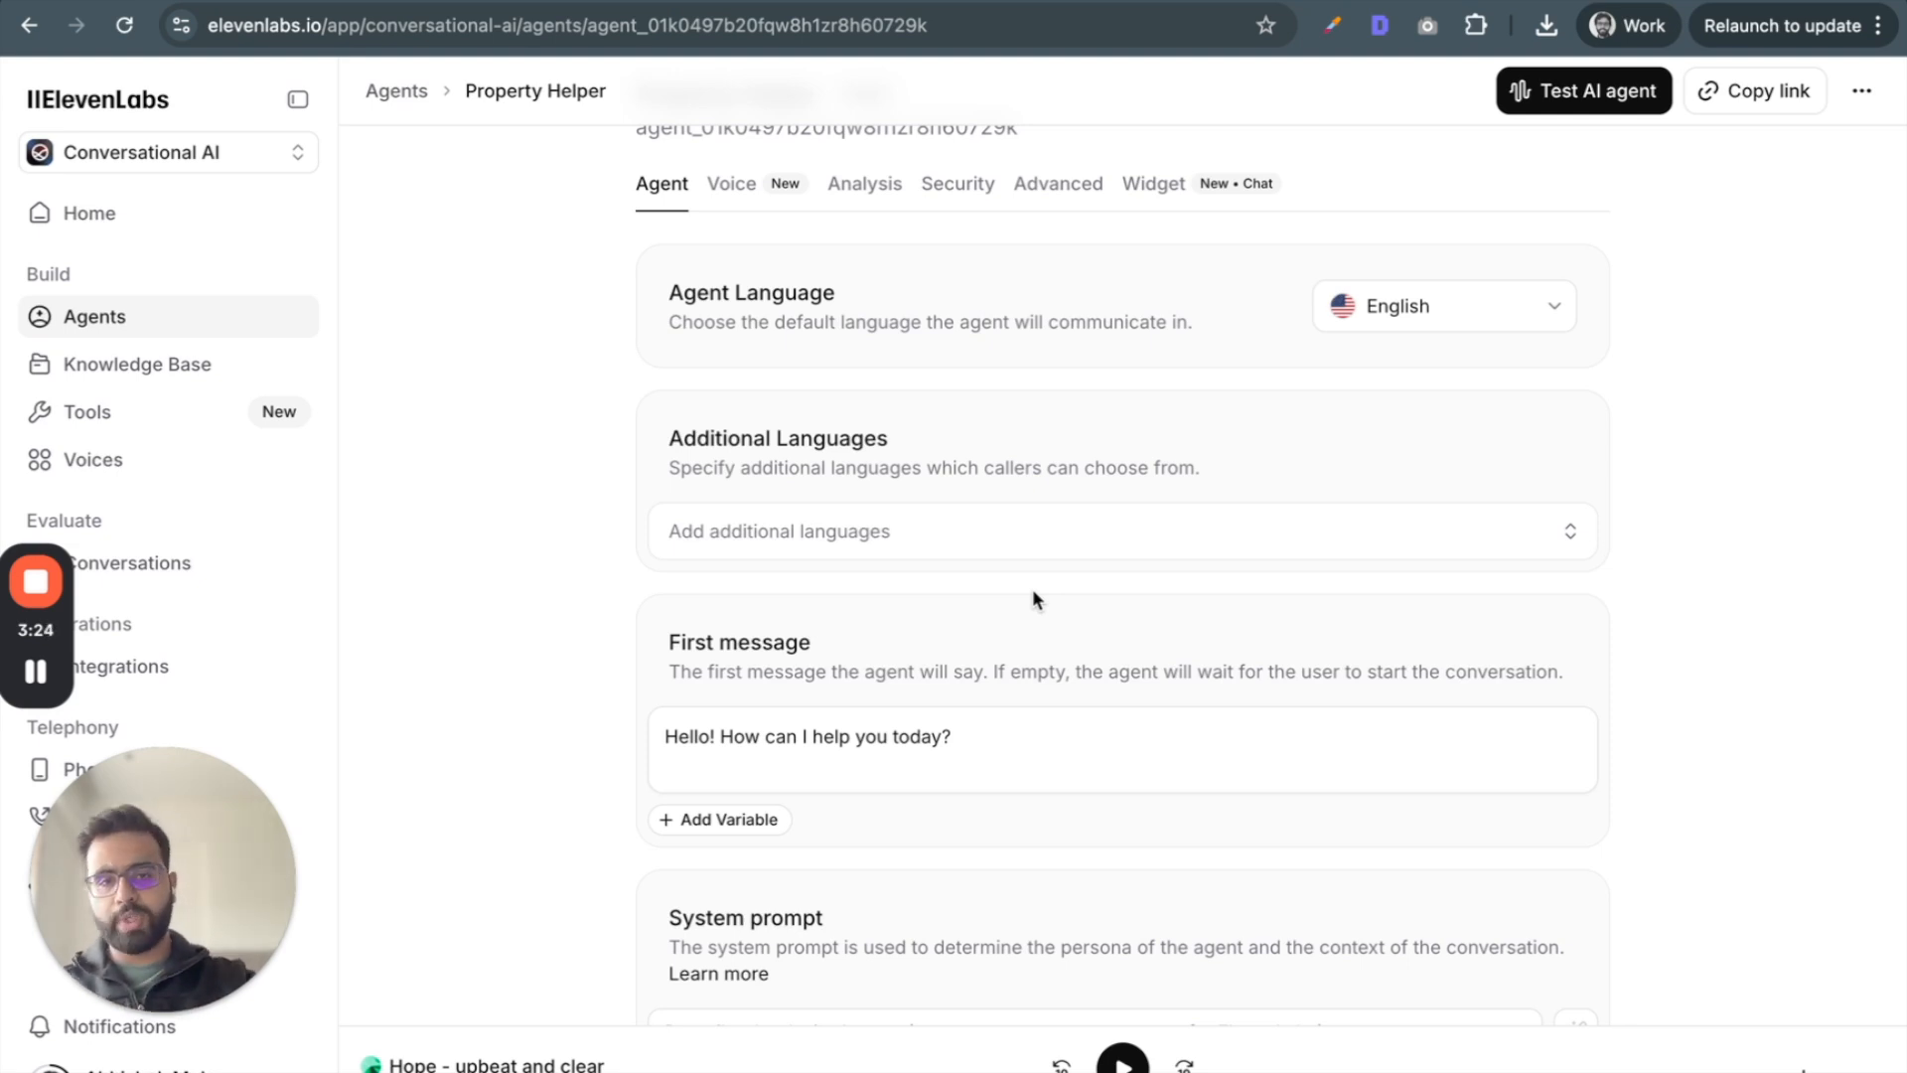
click(1480, 305)
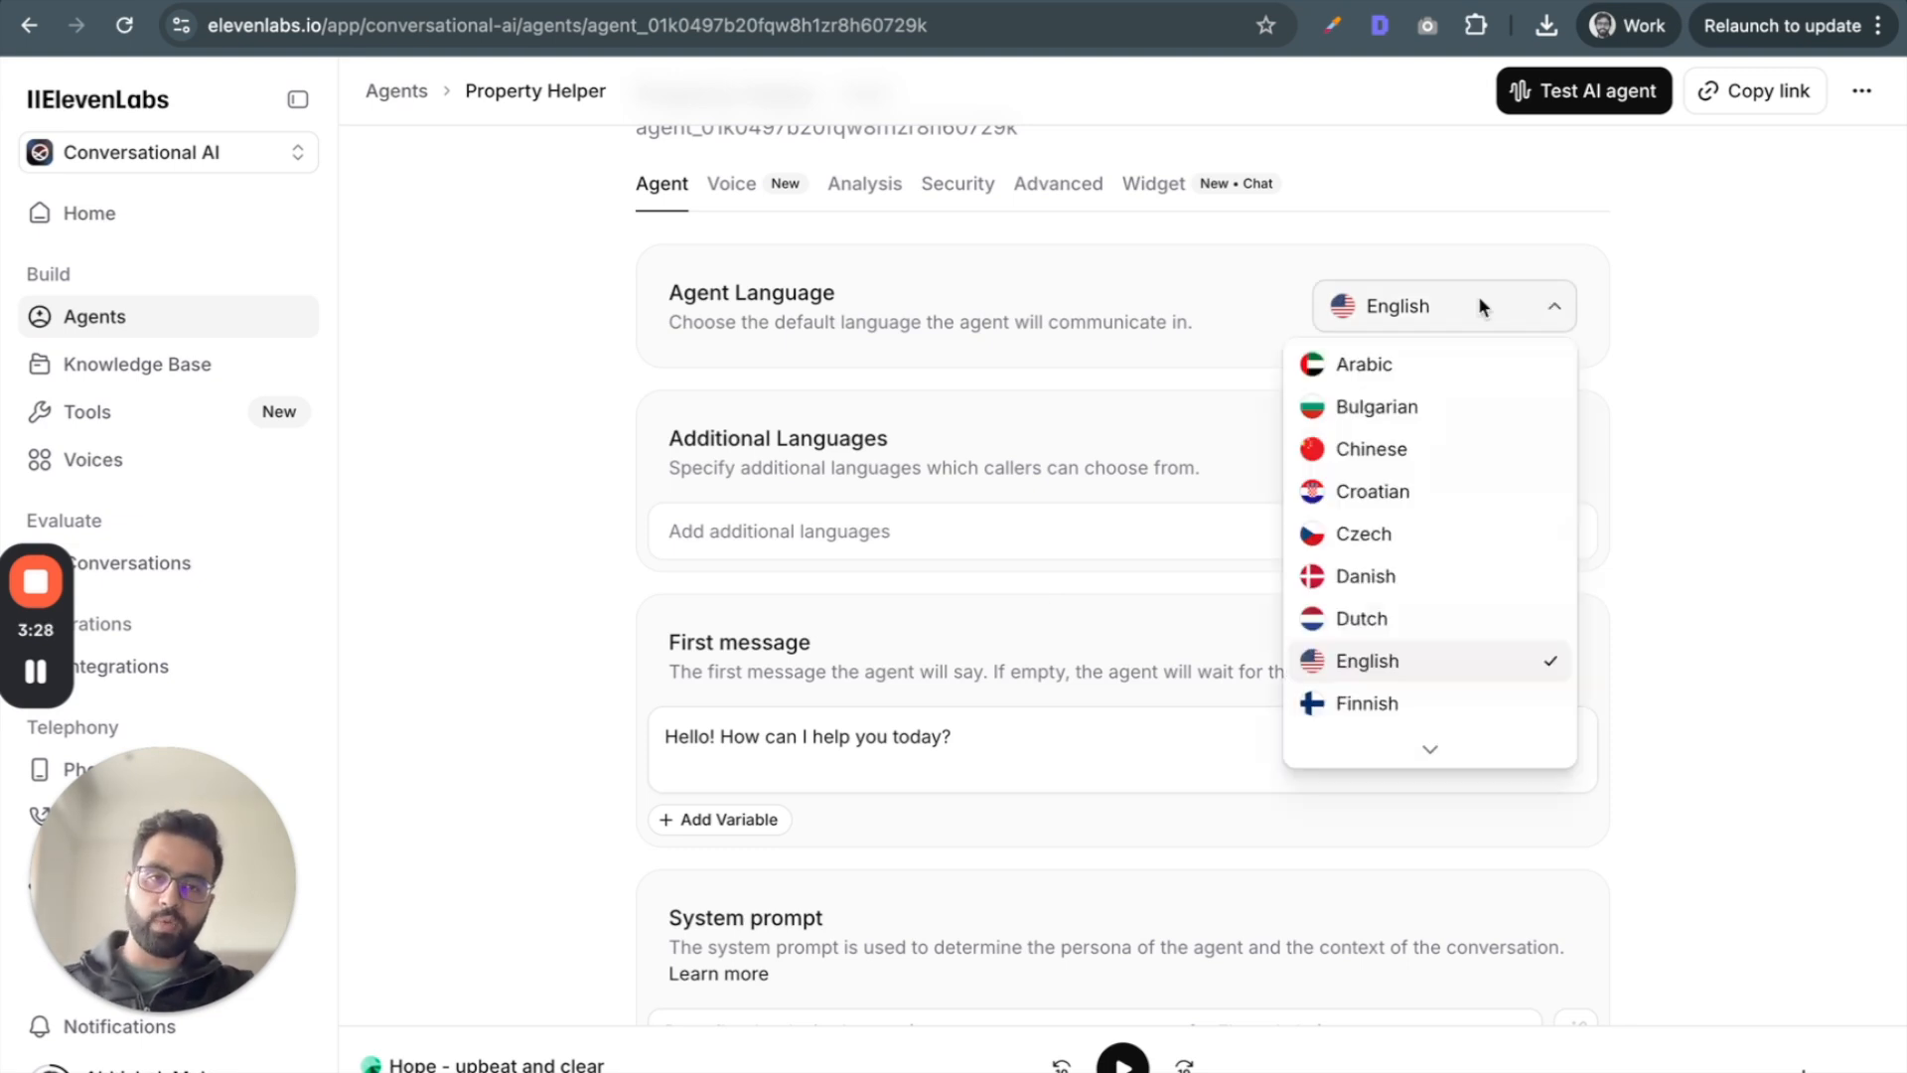
click(1667, 378)
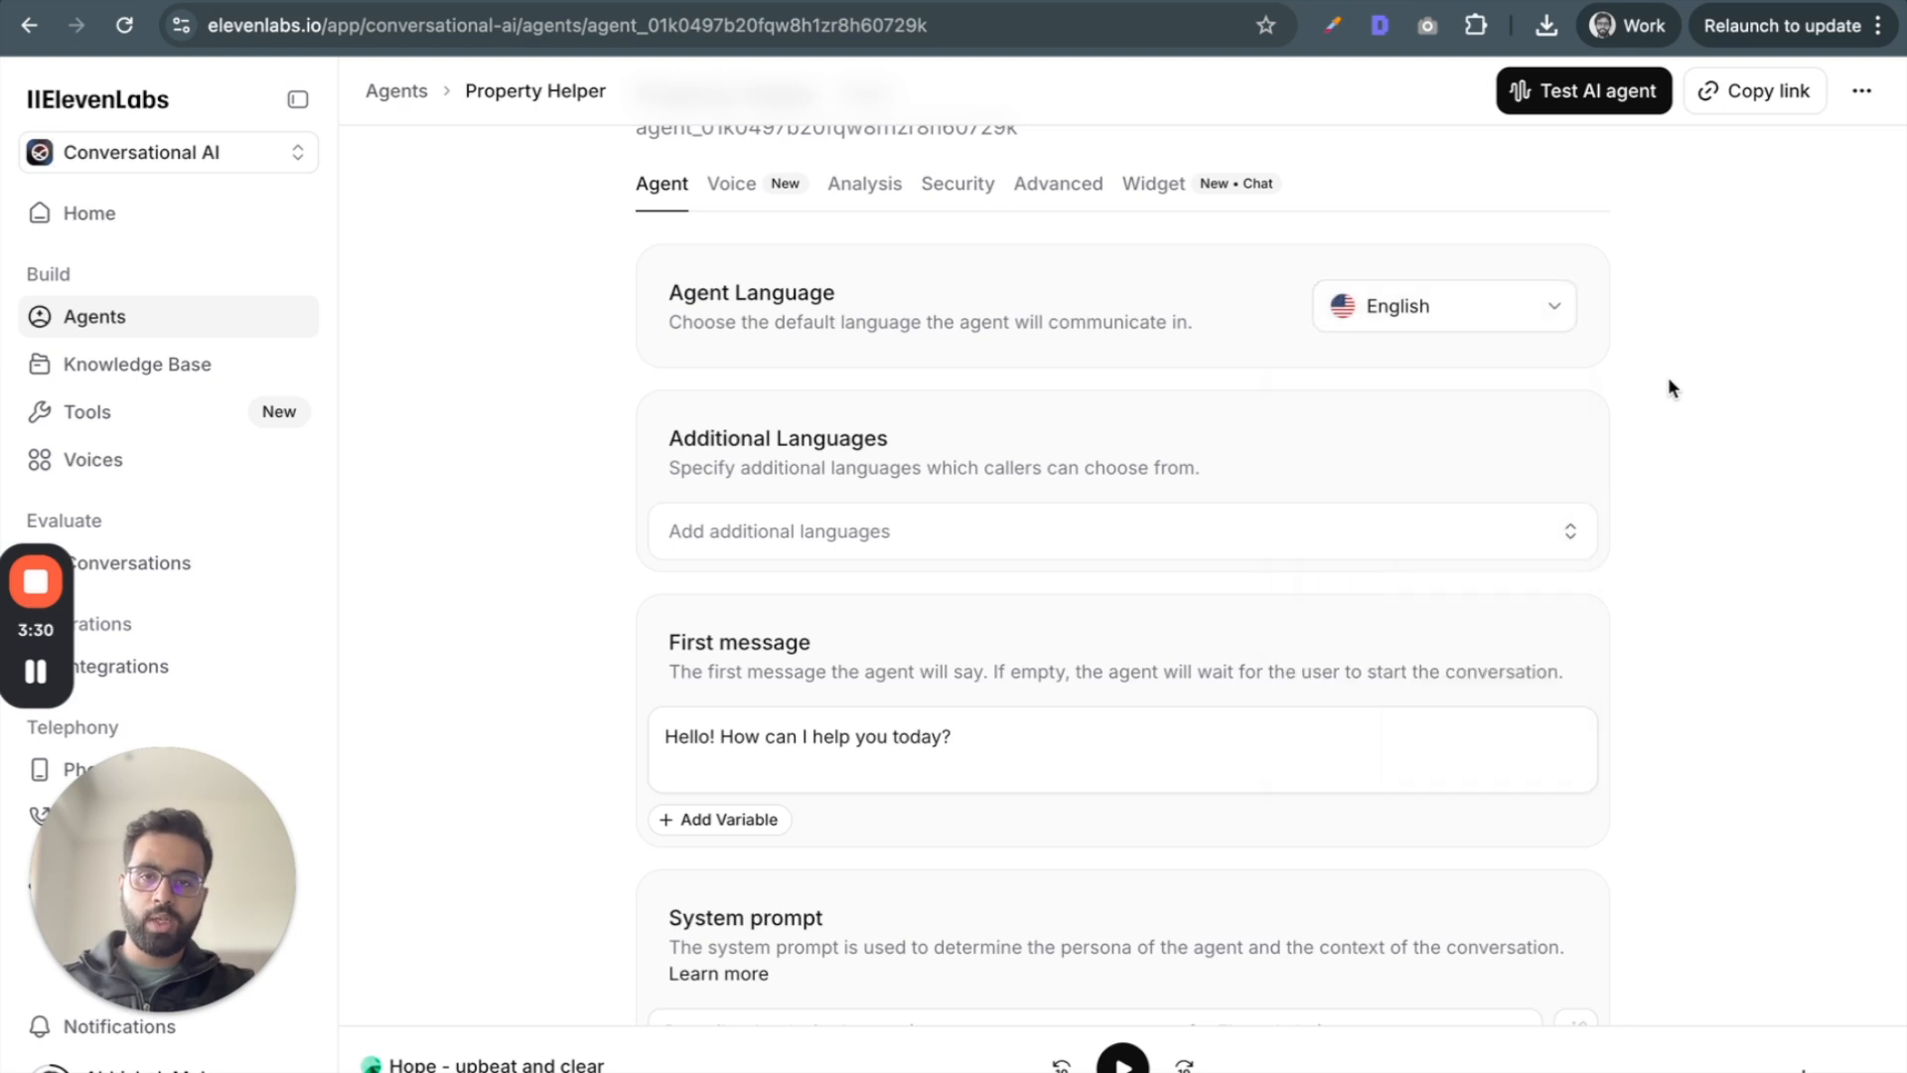
click(1347, 544)
click(1347, 543)
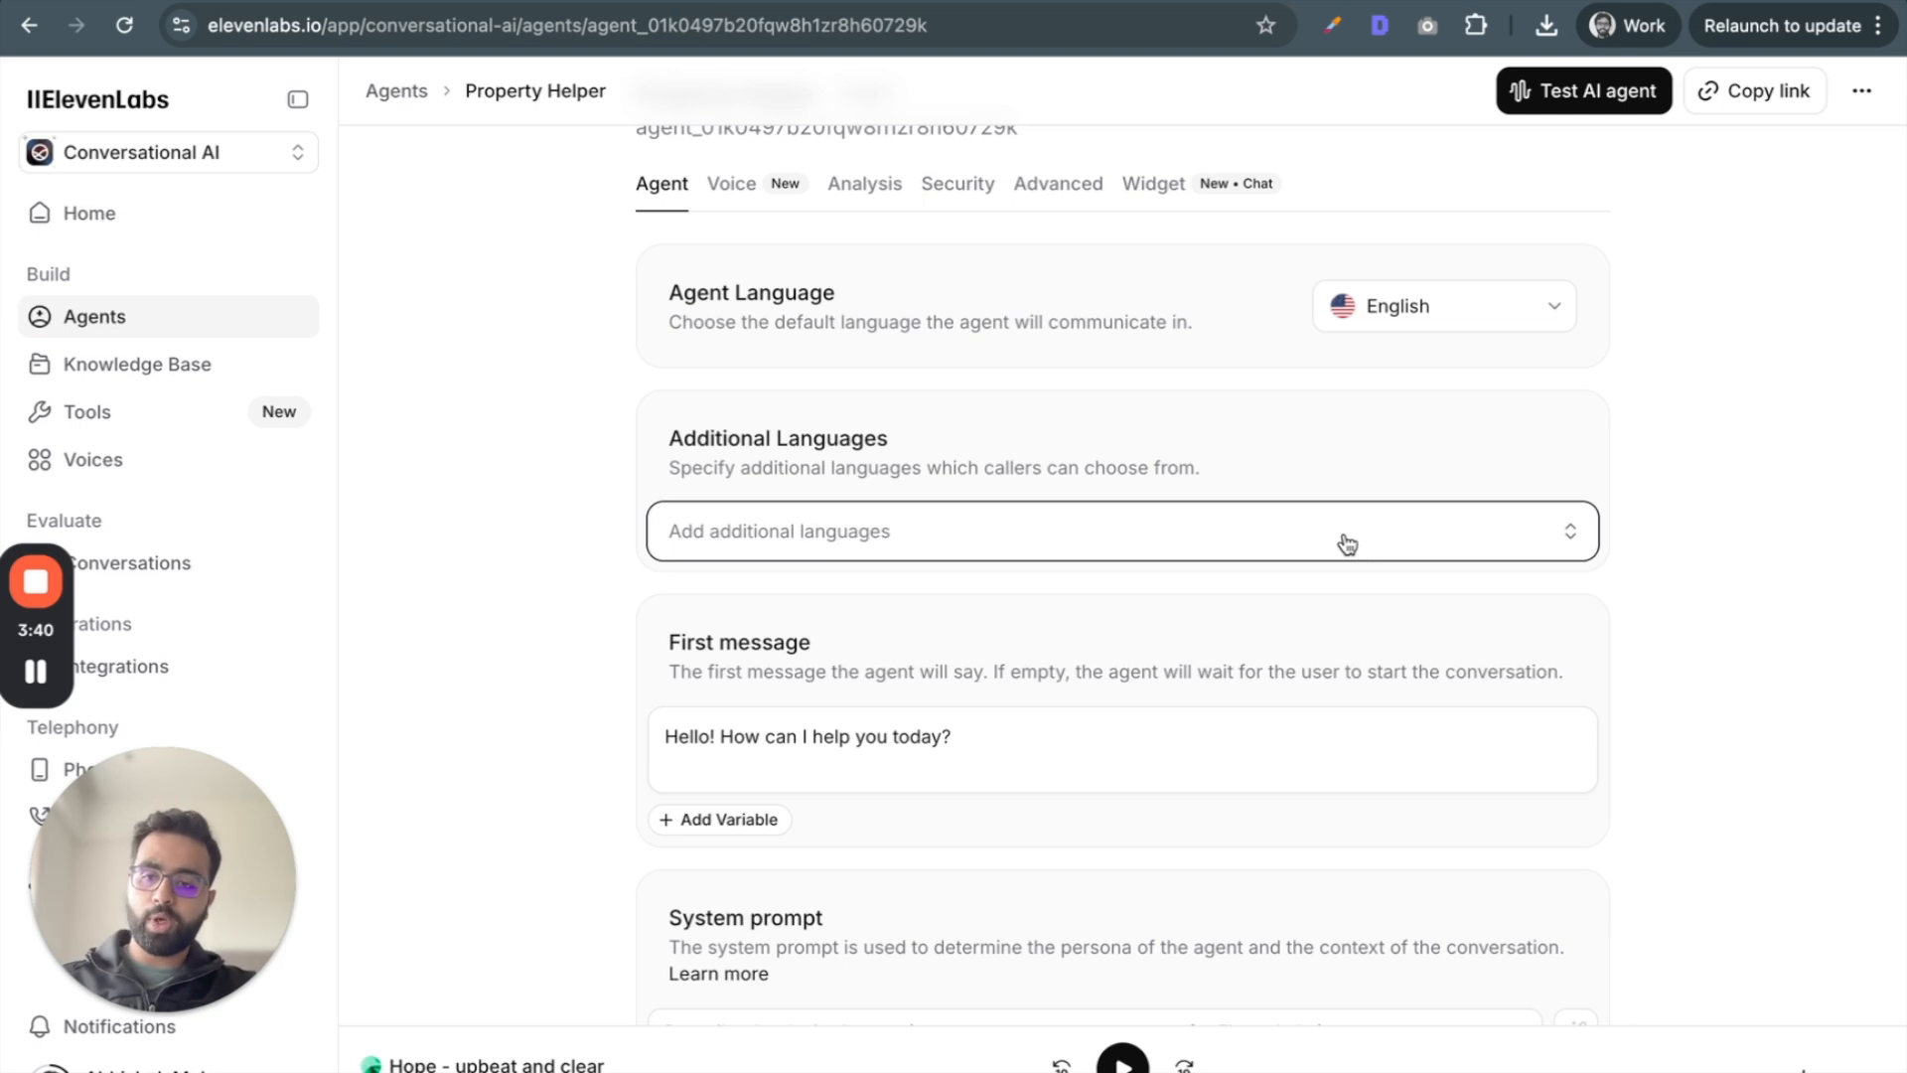
- Replace the agent's first message with "Hey! I am here to assist you with finding your dream property!"
scroll(1341, 581, down, 3)
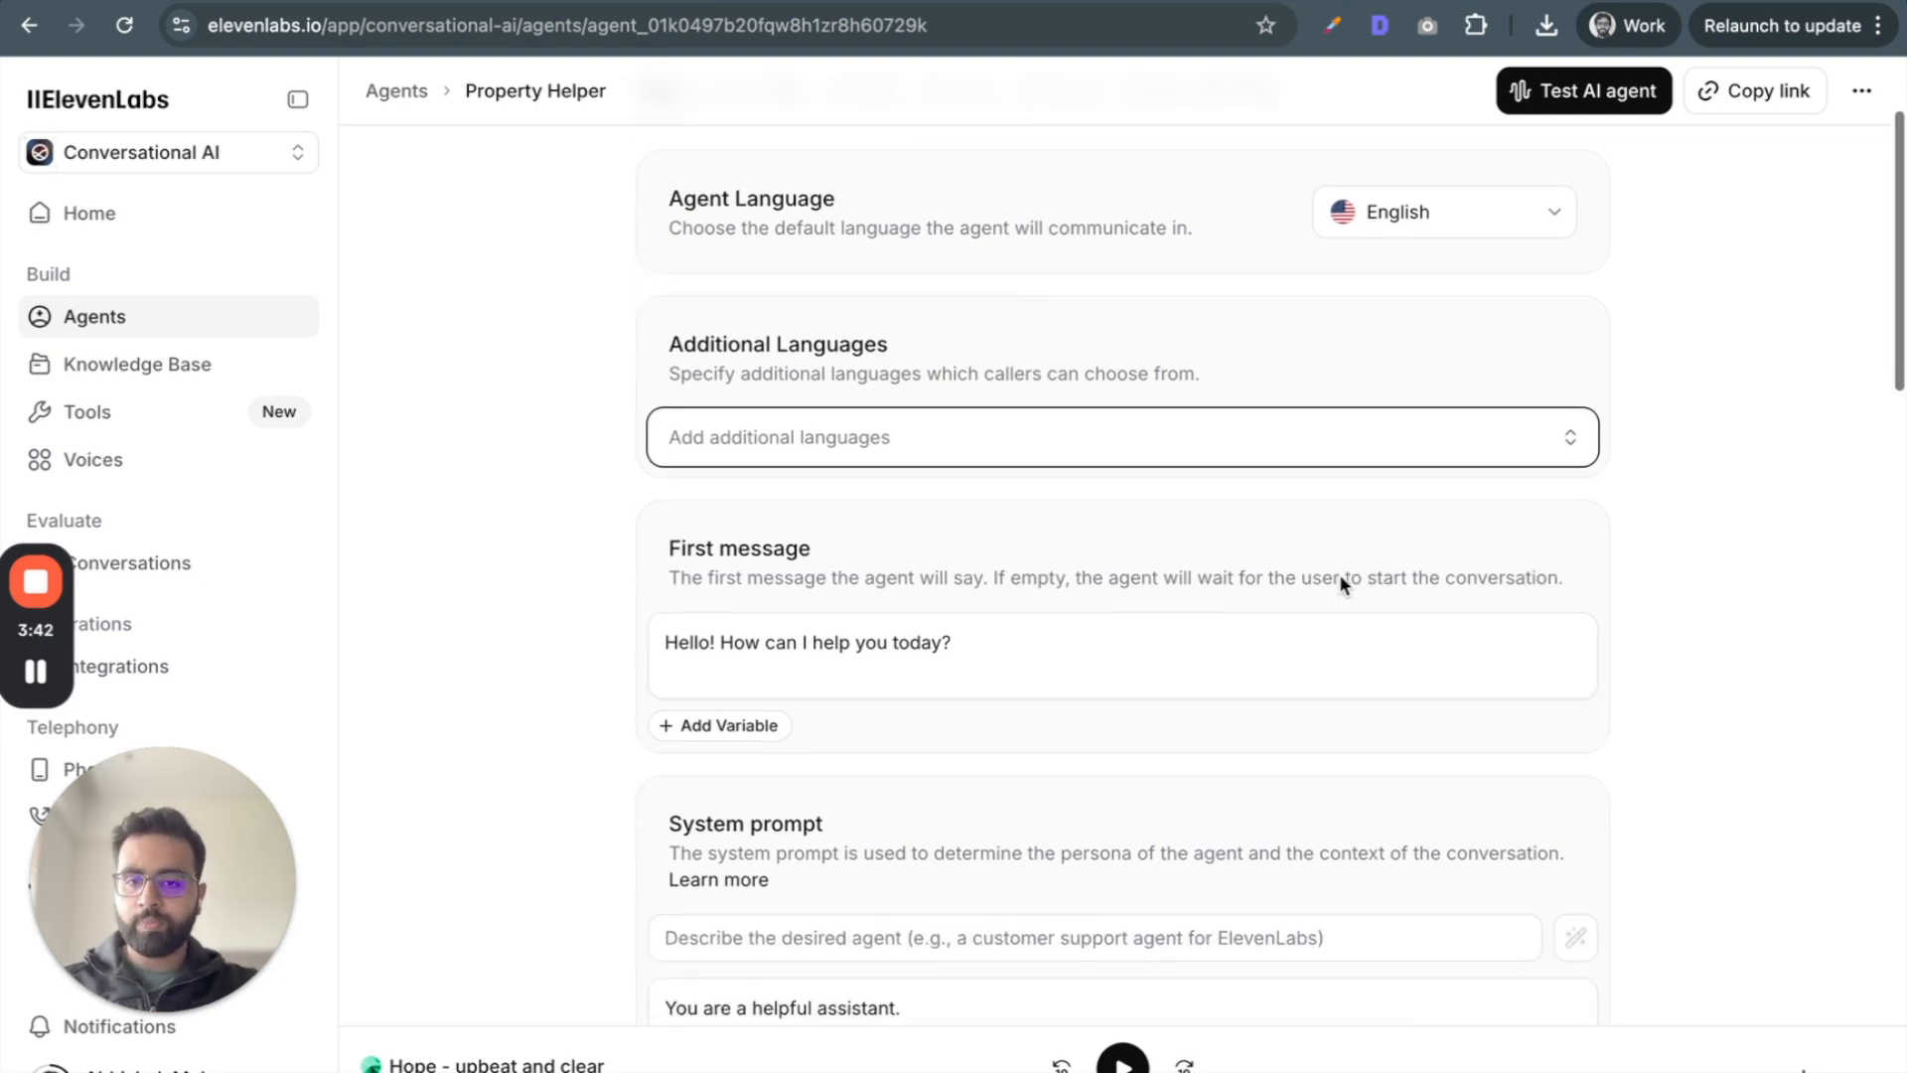
click(1047, 582)
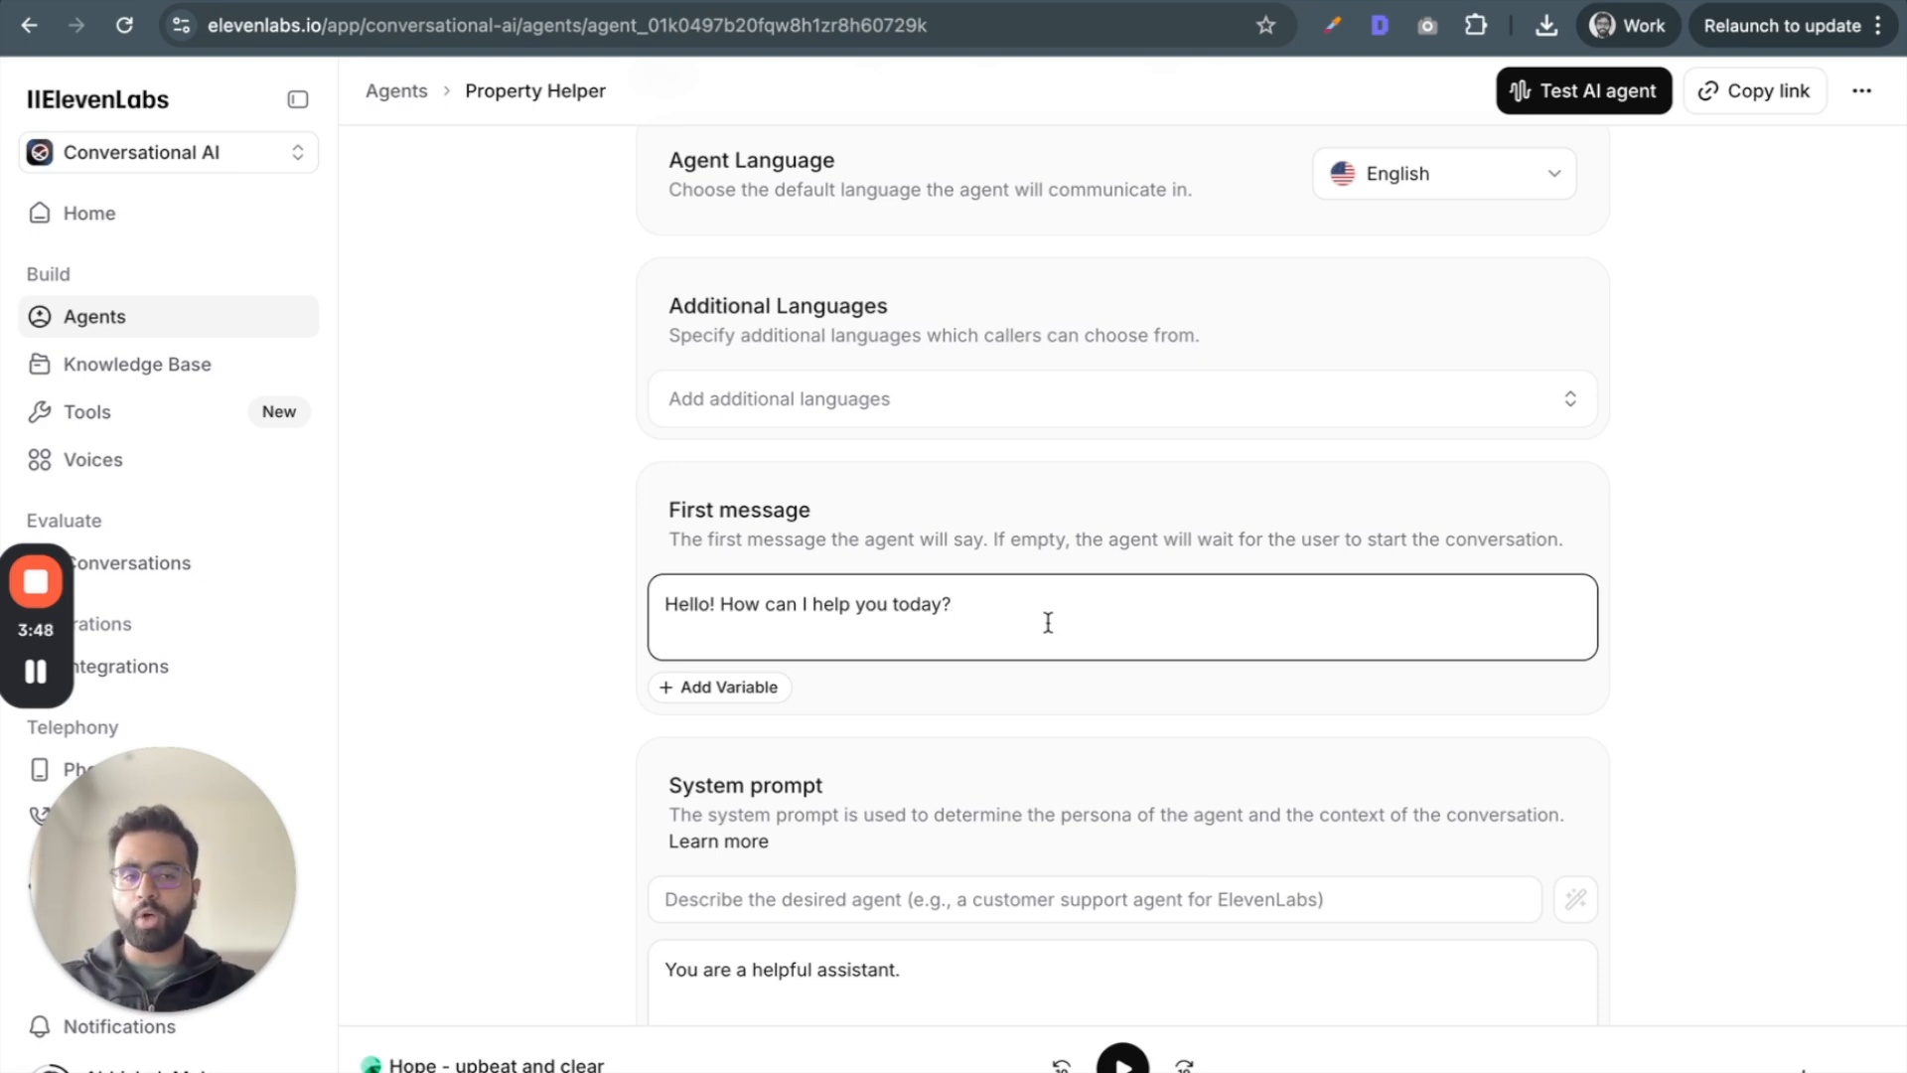
key(ctrl+a)
key(BackSpace)
text(Hey)
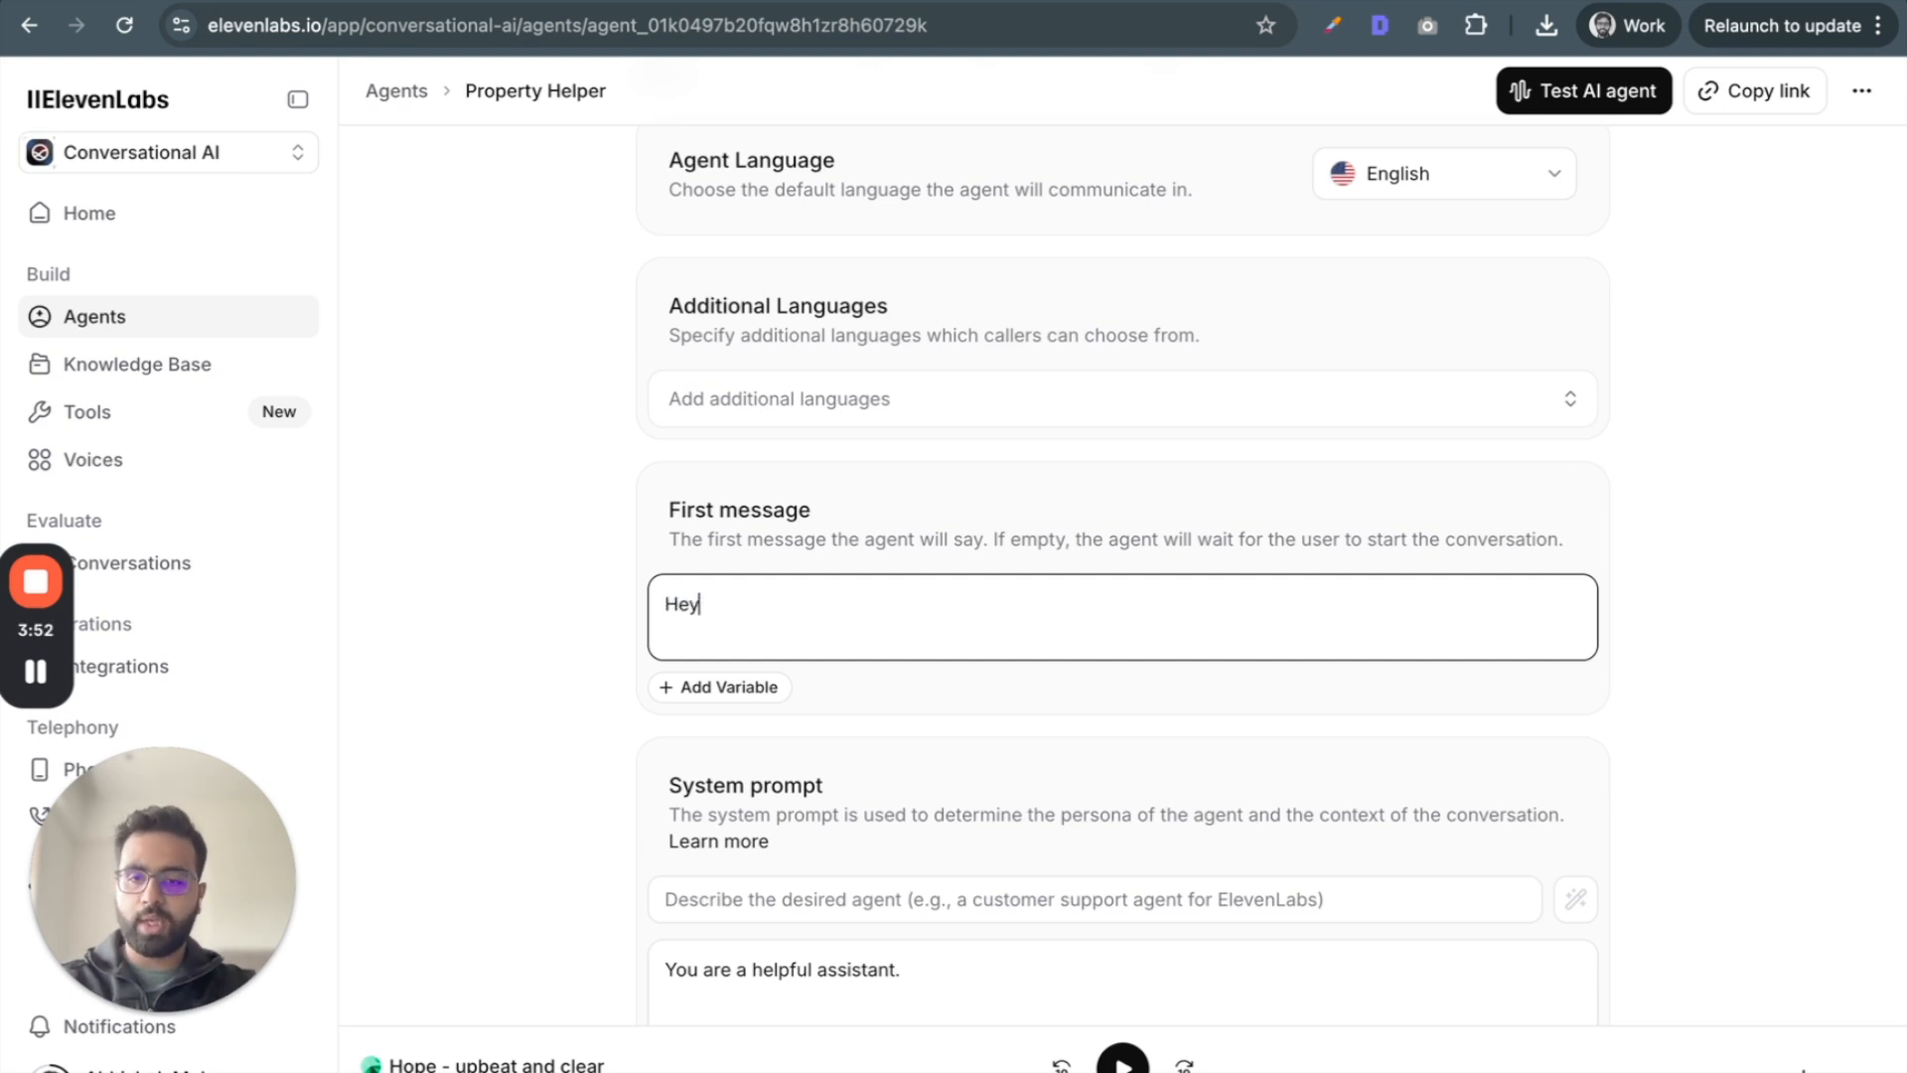
text(! I am here )
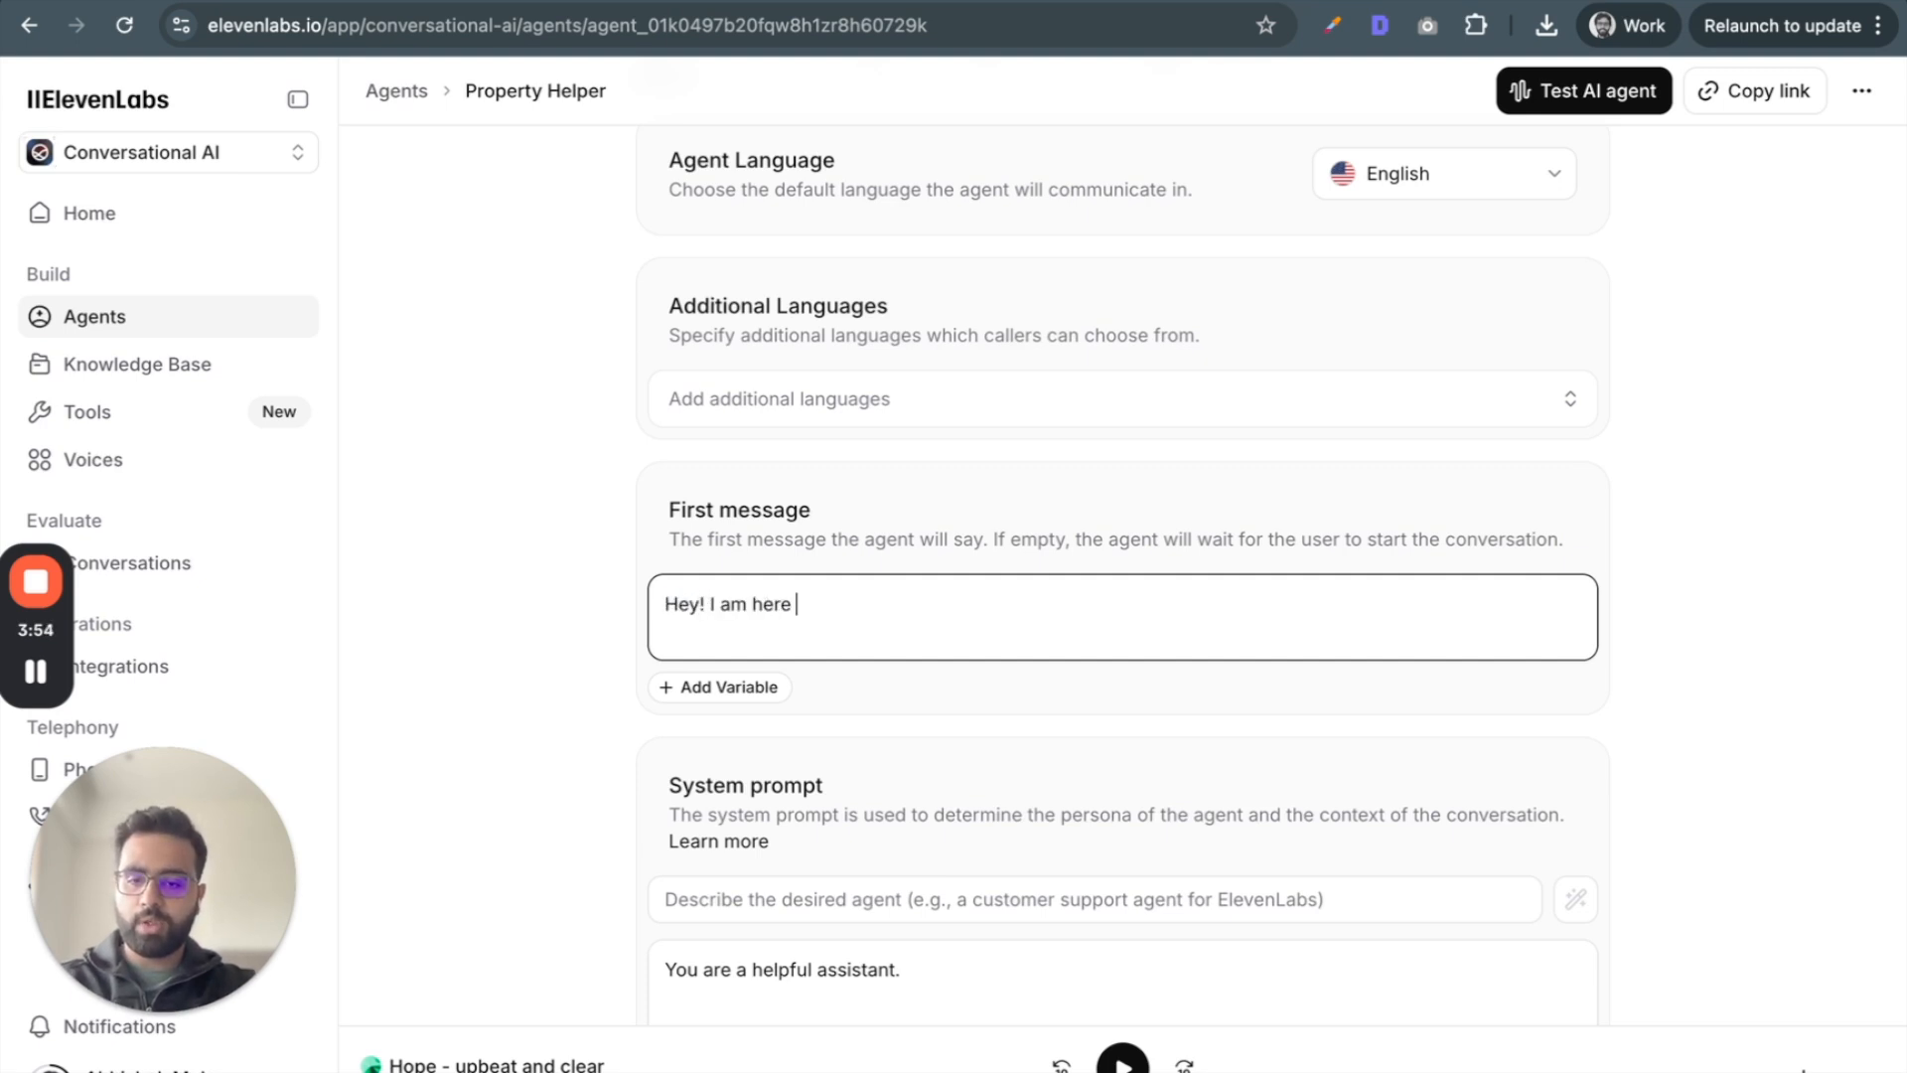
text(to assist you with de)
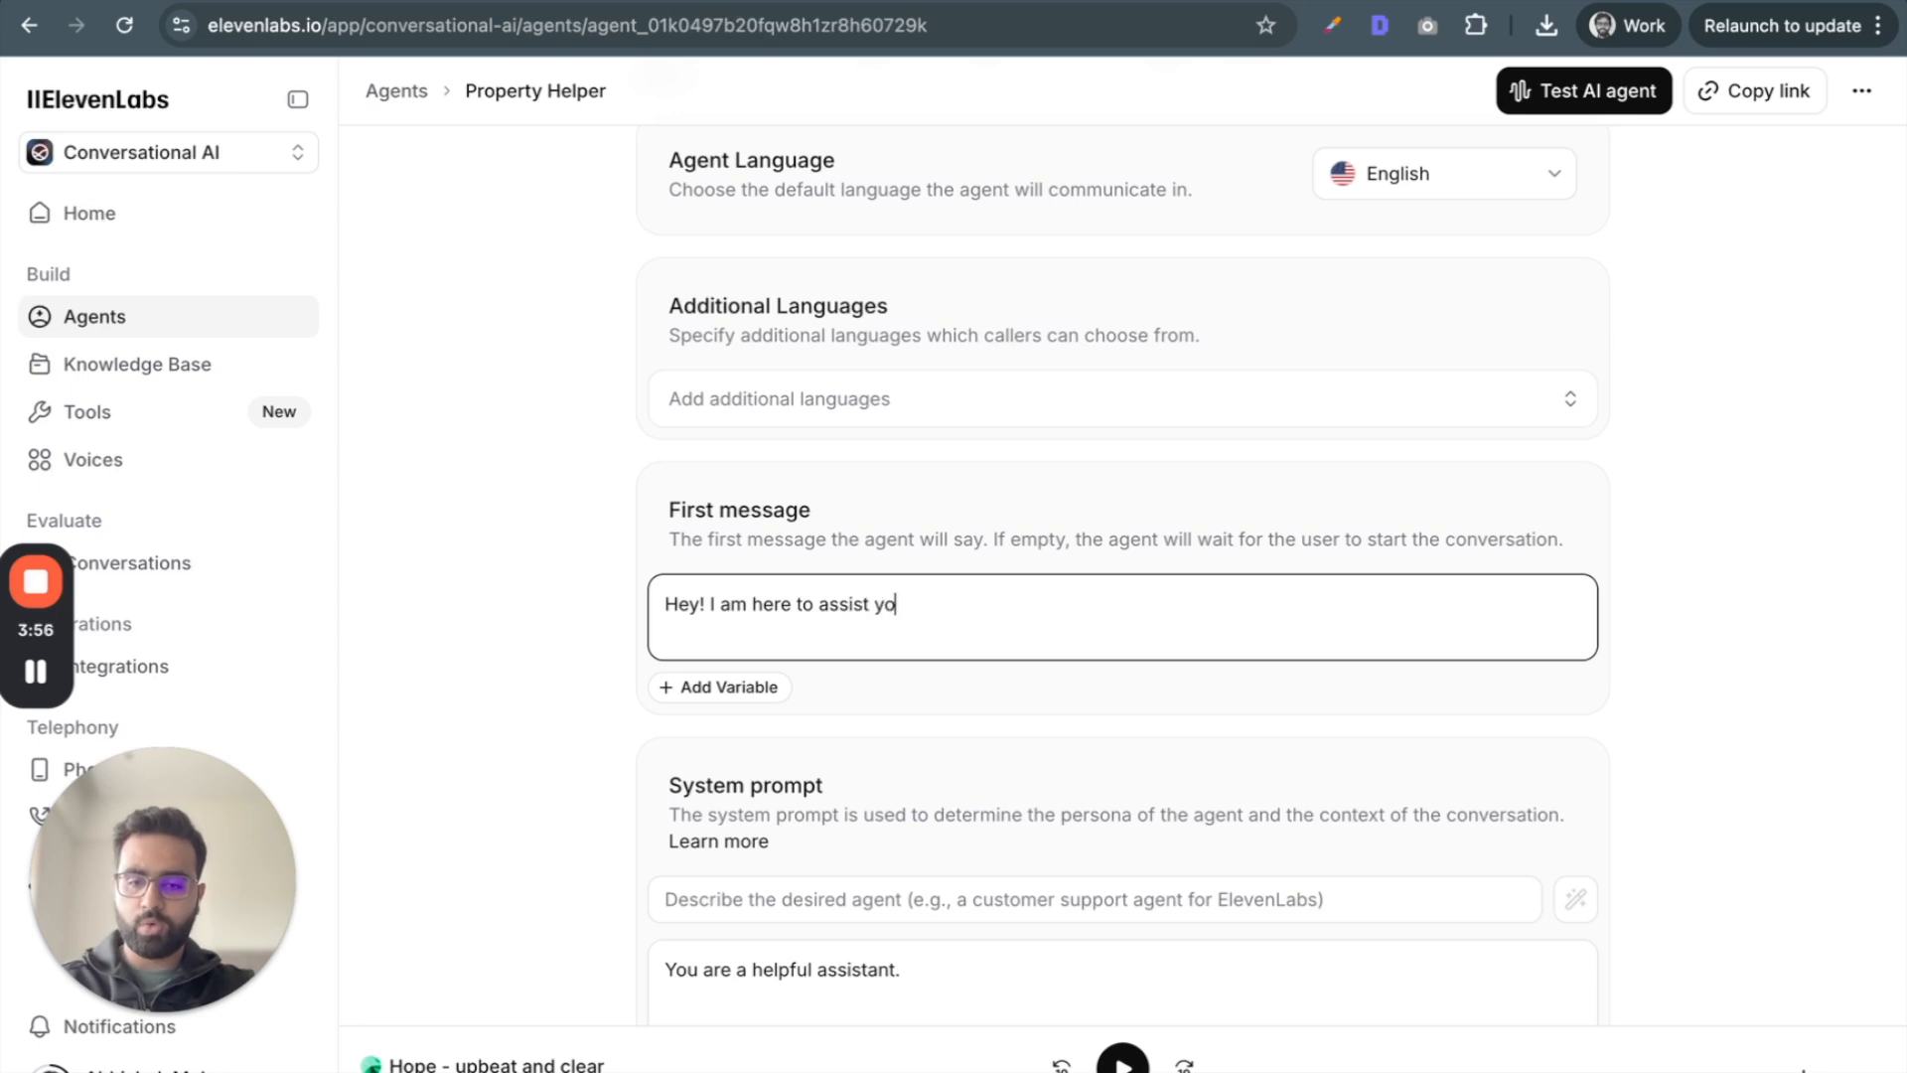
key(BackSpace)
key(BackSpace)
text(findinf yo)
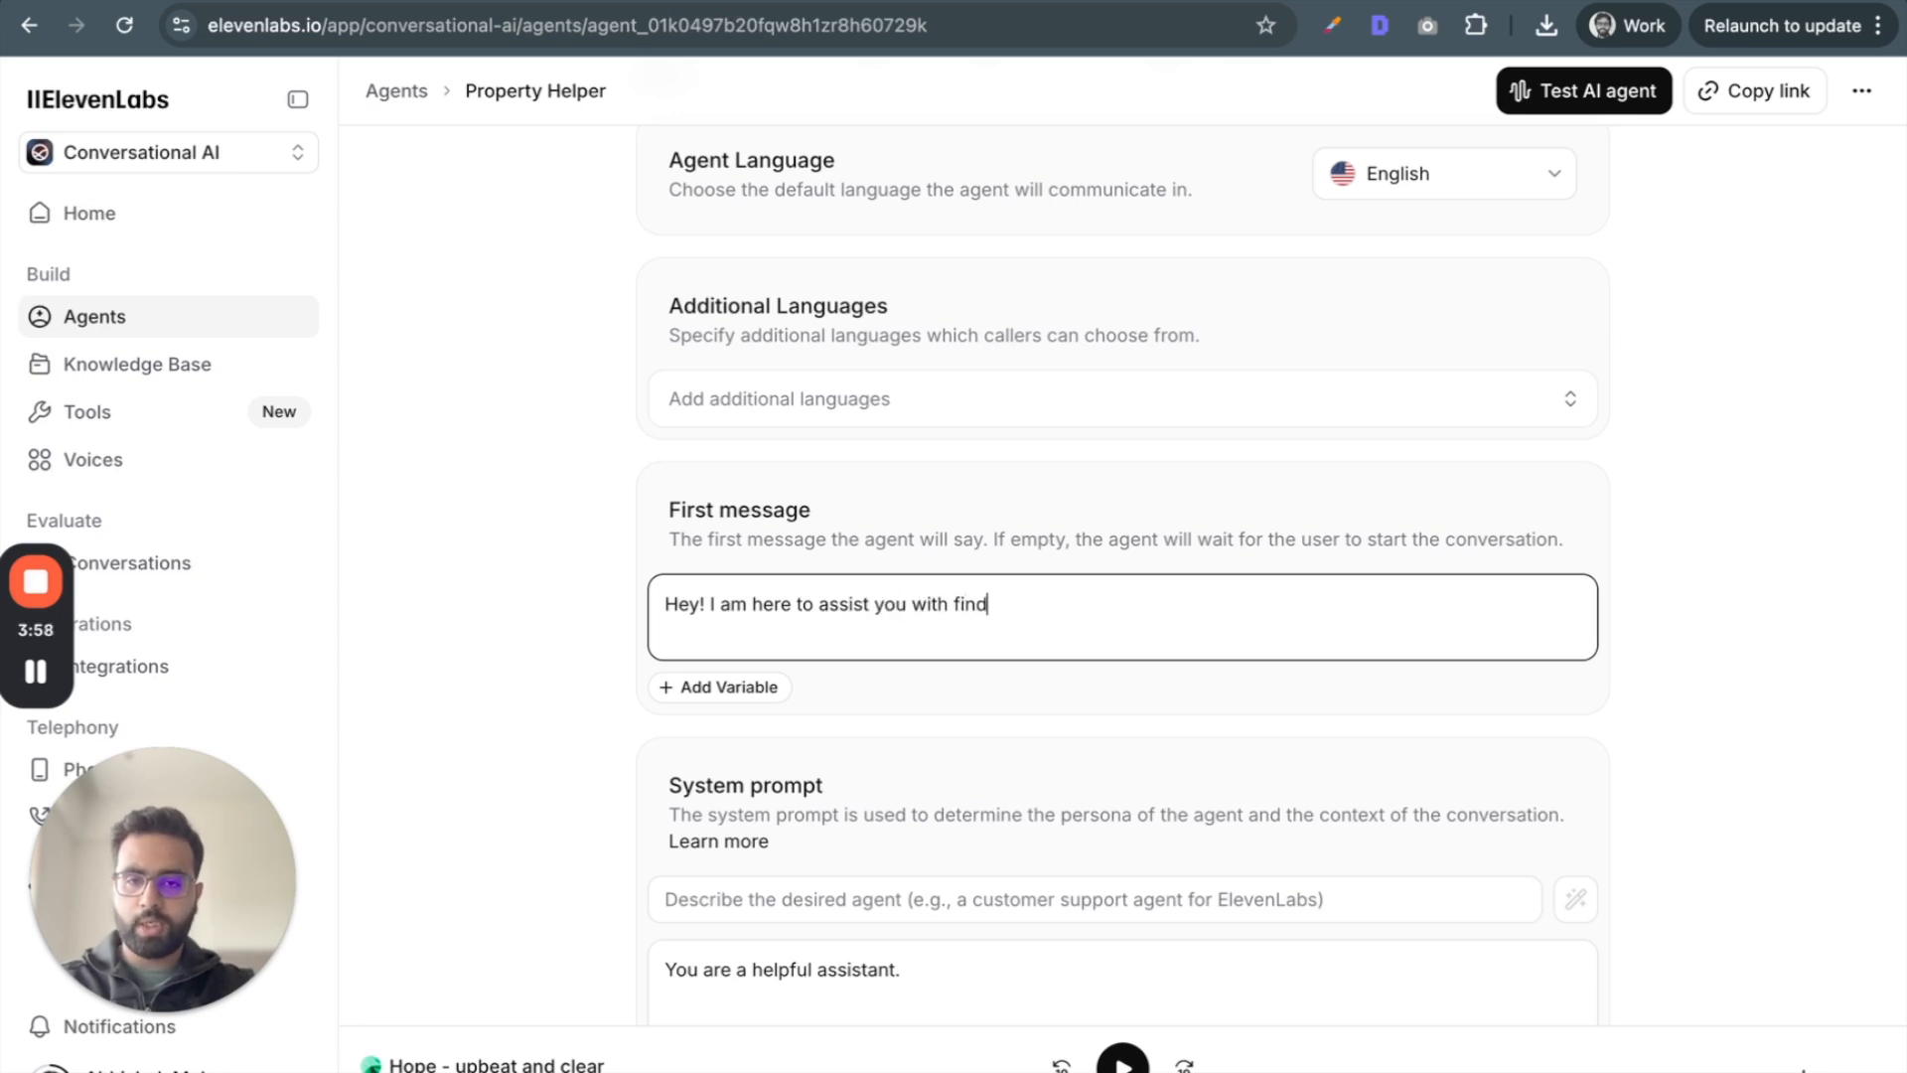
key(BackSpace)
key(BackSpace)
key(BackSpace)
text(g)
key(BackSpace)
key(BackSpace)
key(BackSpace)
text(g your dream prpert)
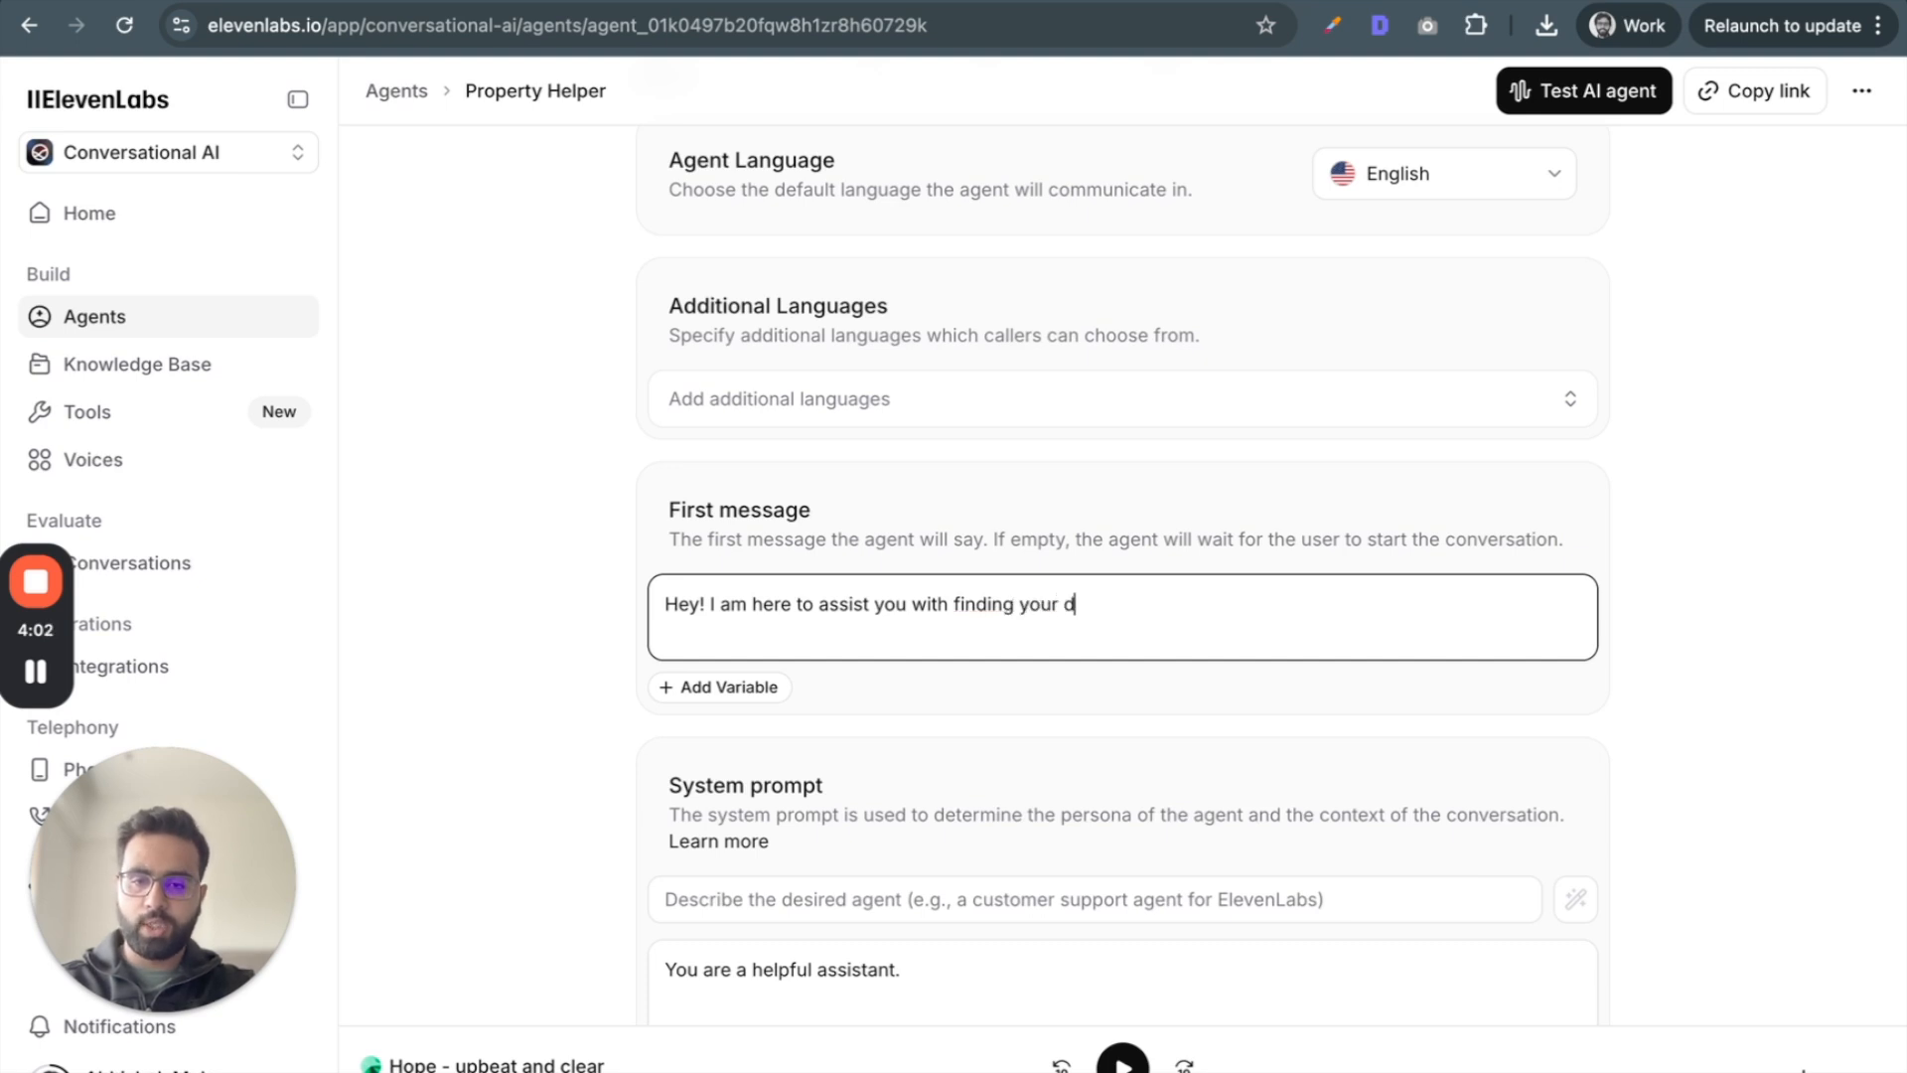
text(y!)
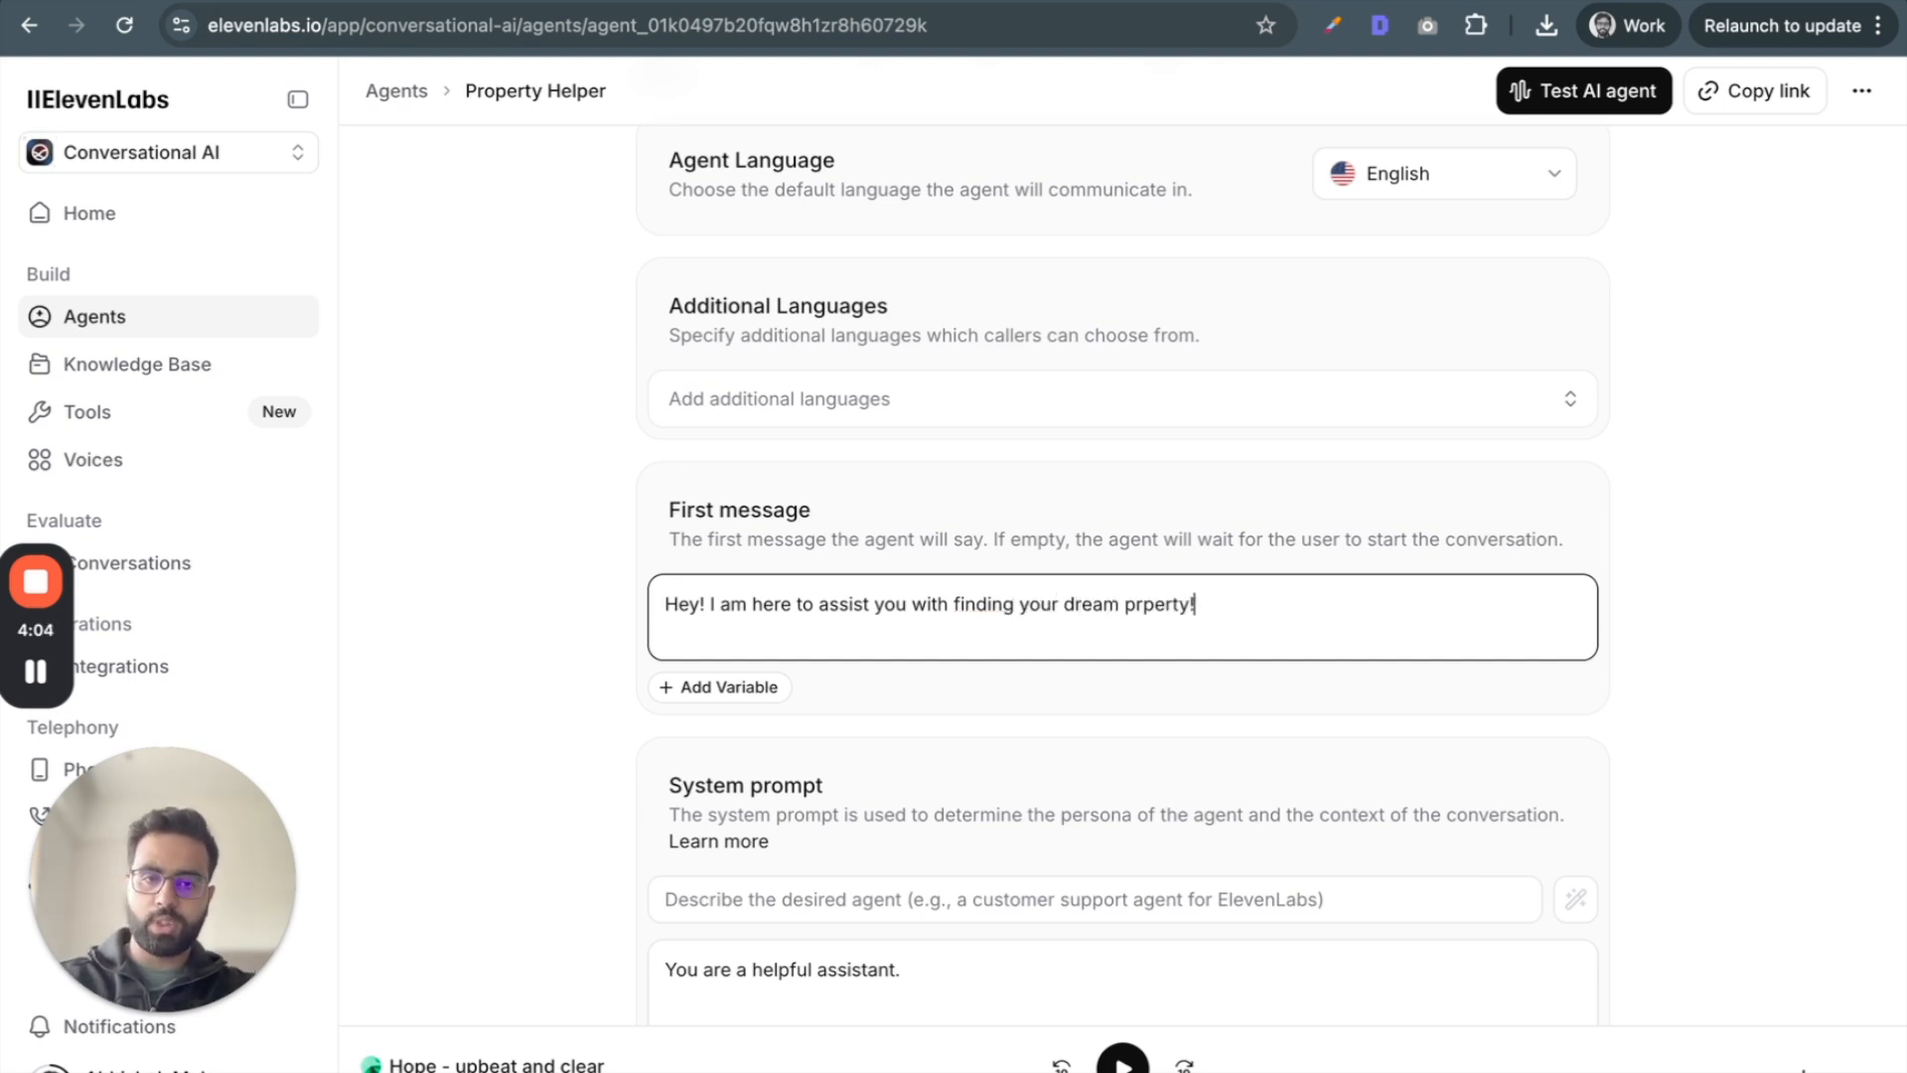
click(1141, 604)
text(o)
click(1186, 607)
scroll(1195, 651, down, 3)
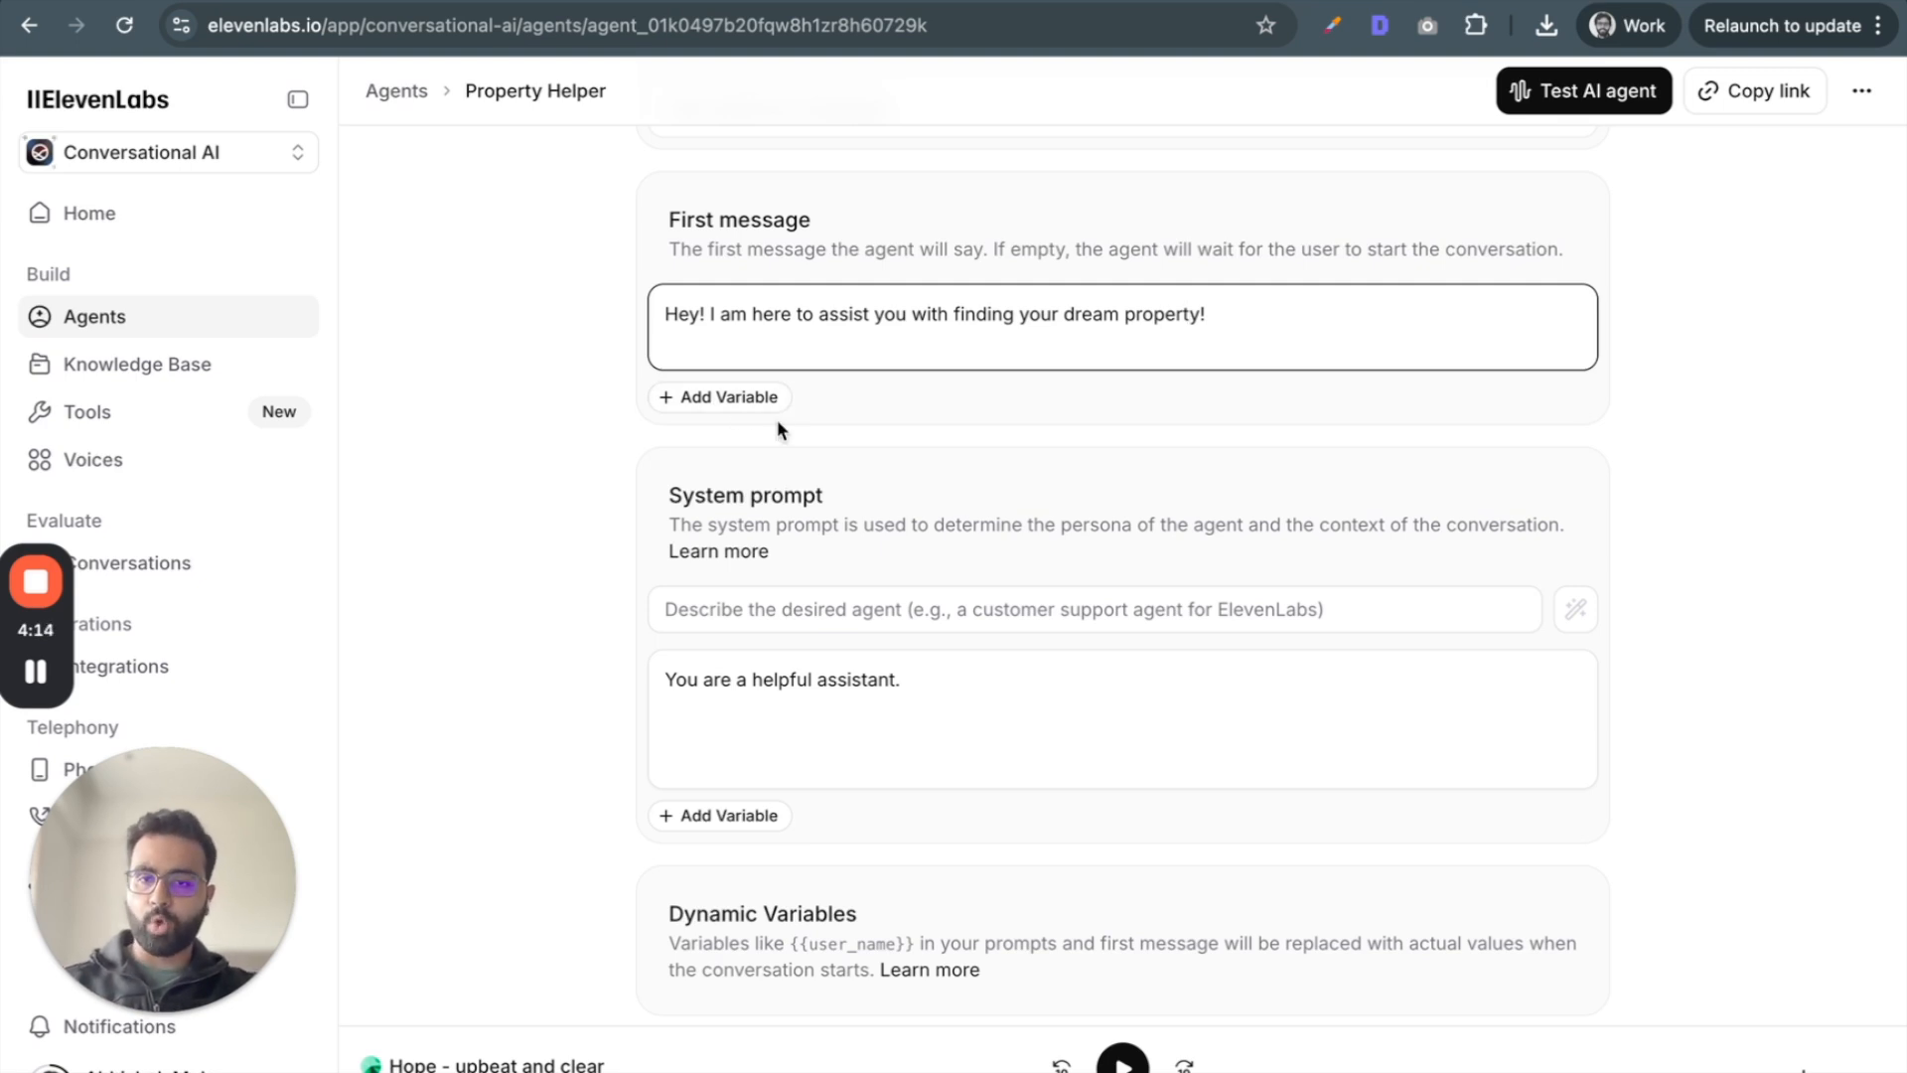
click(786, 335)
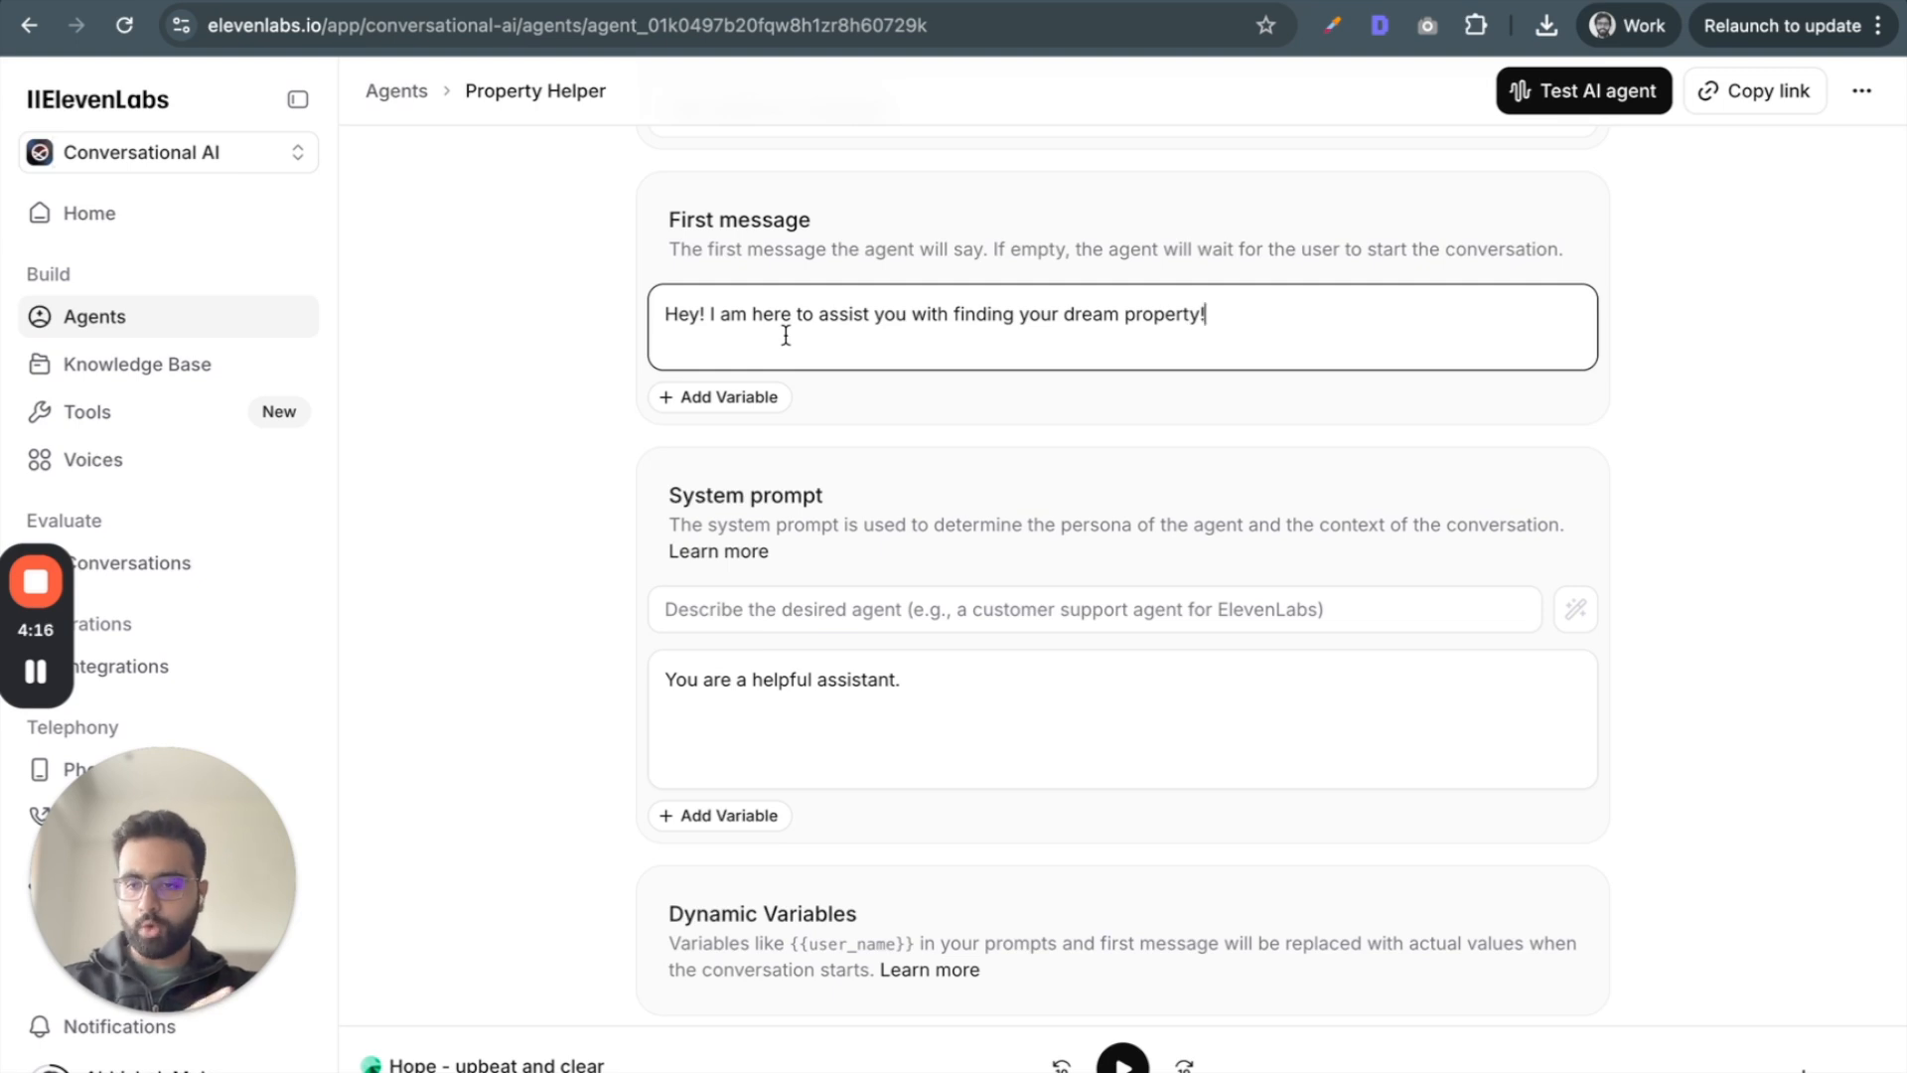
- Describe the desired agent for the system prompt as "A real estate listings helping AI bot"
scroll(943, 609, down, 1)
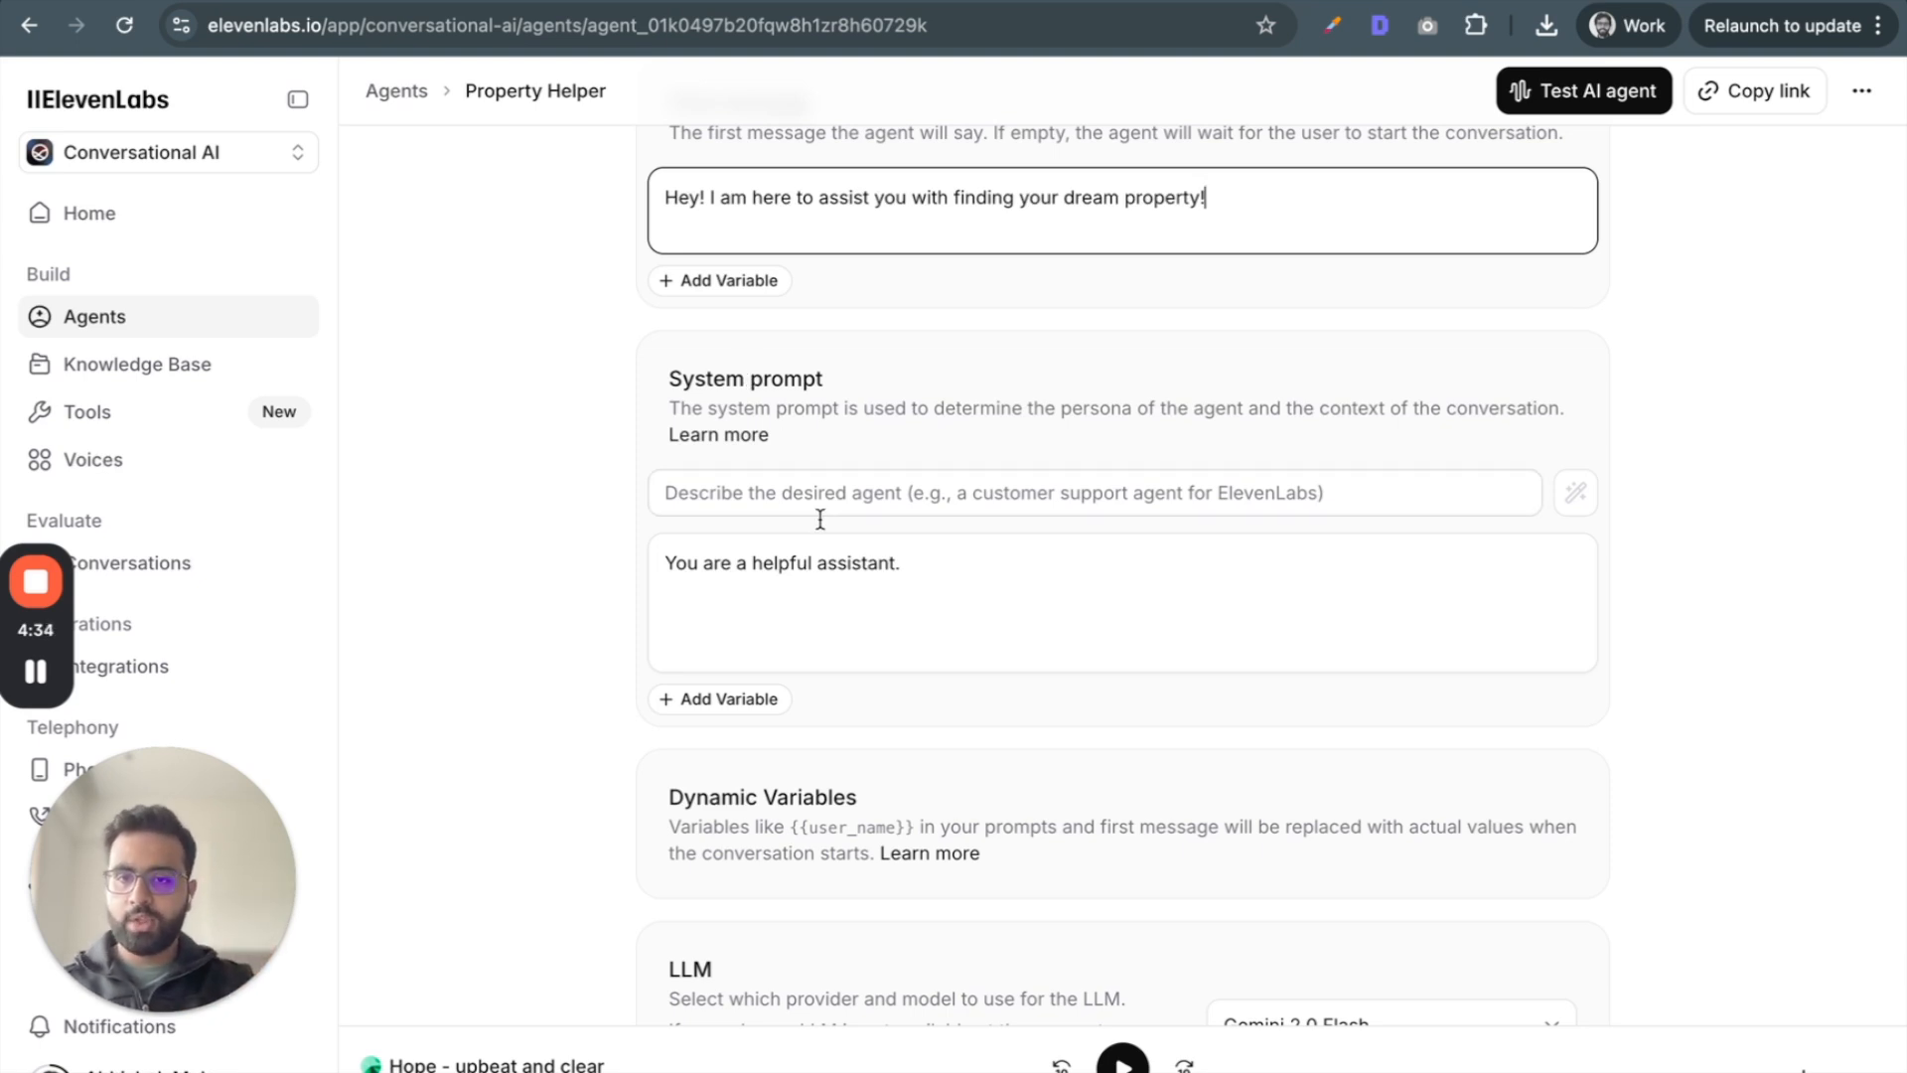
click(860, 507)
text(Yo)
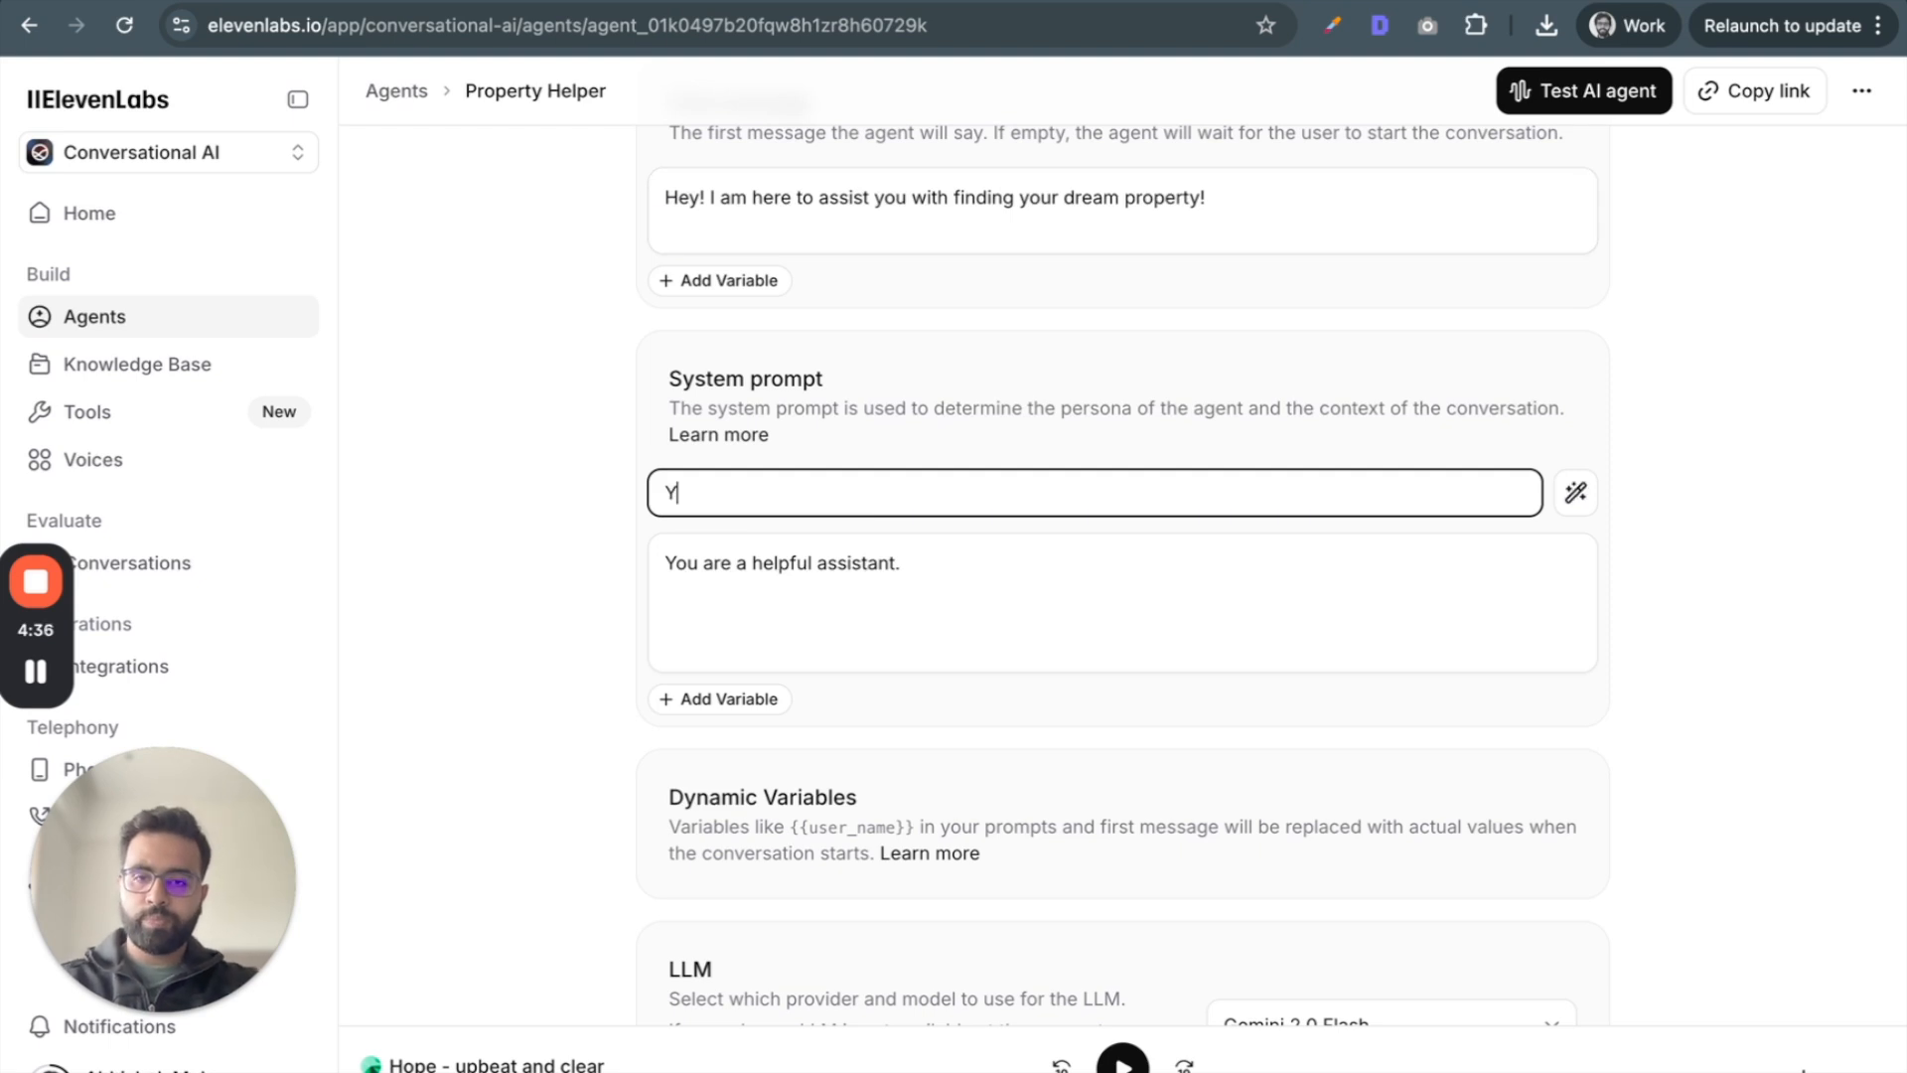
key(super+a)
key(BackSpace)
text(A rea)
key(BackSpace)
key(BackSpace)
key(BackSpace)
text(real esta)
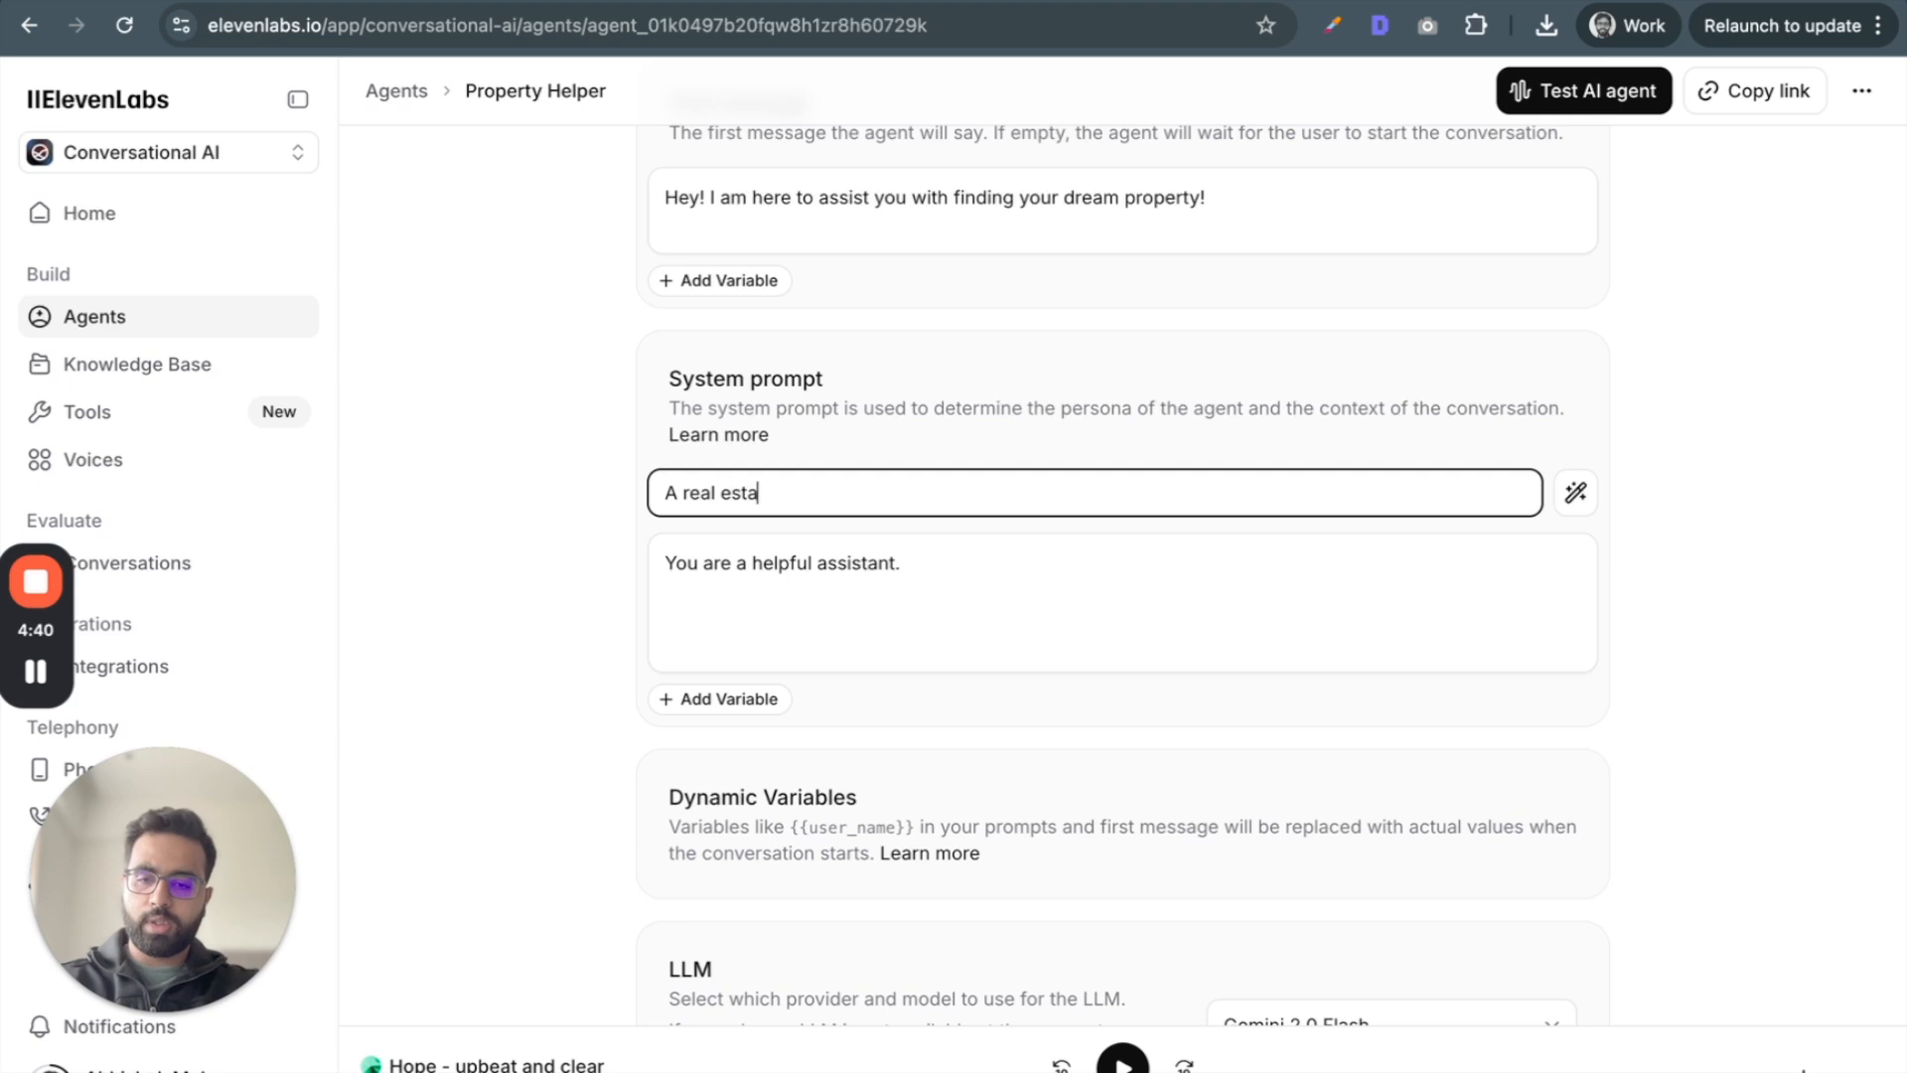
text(te listings hel)
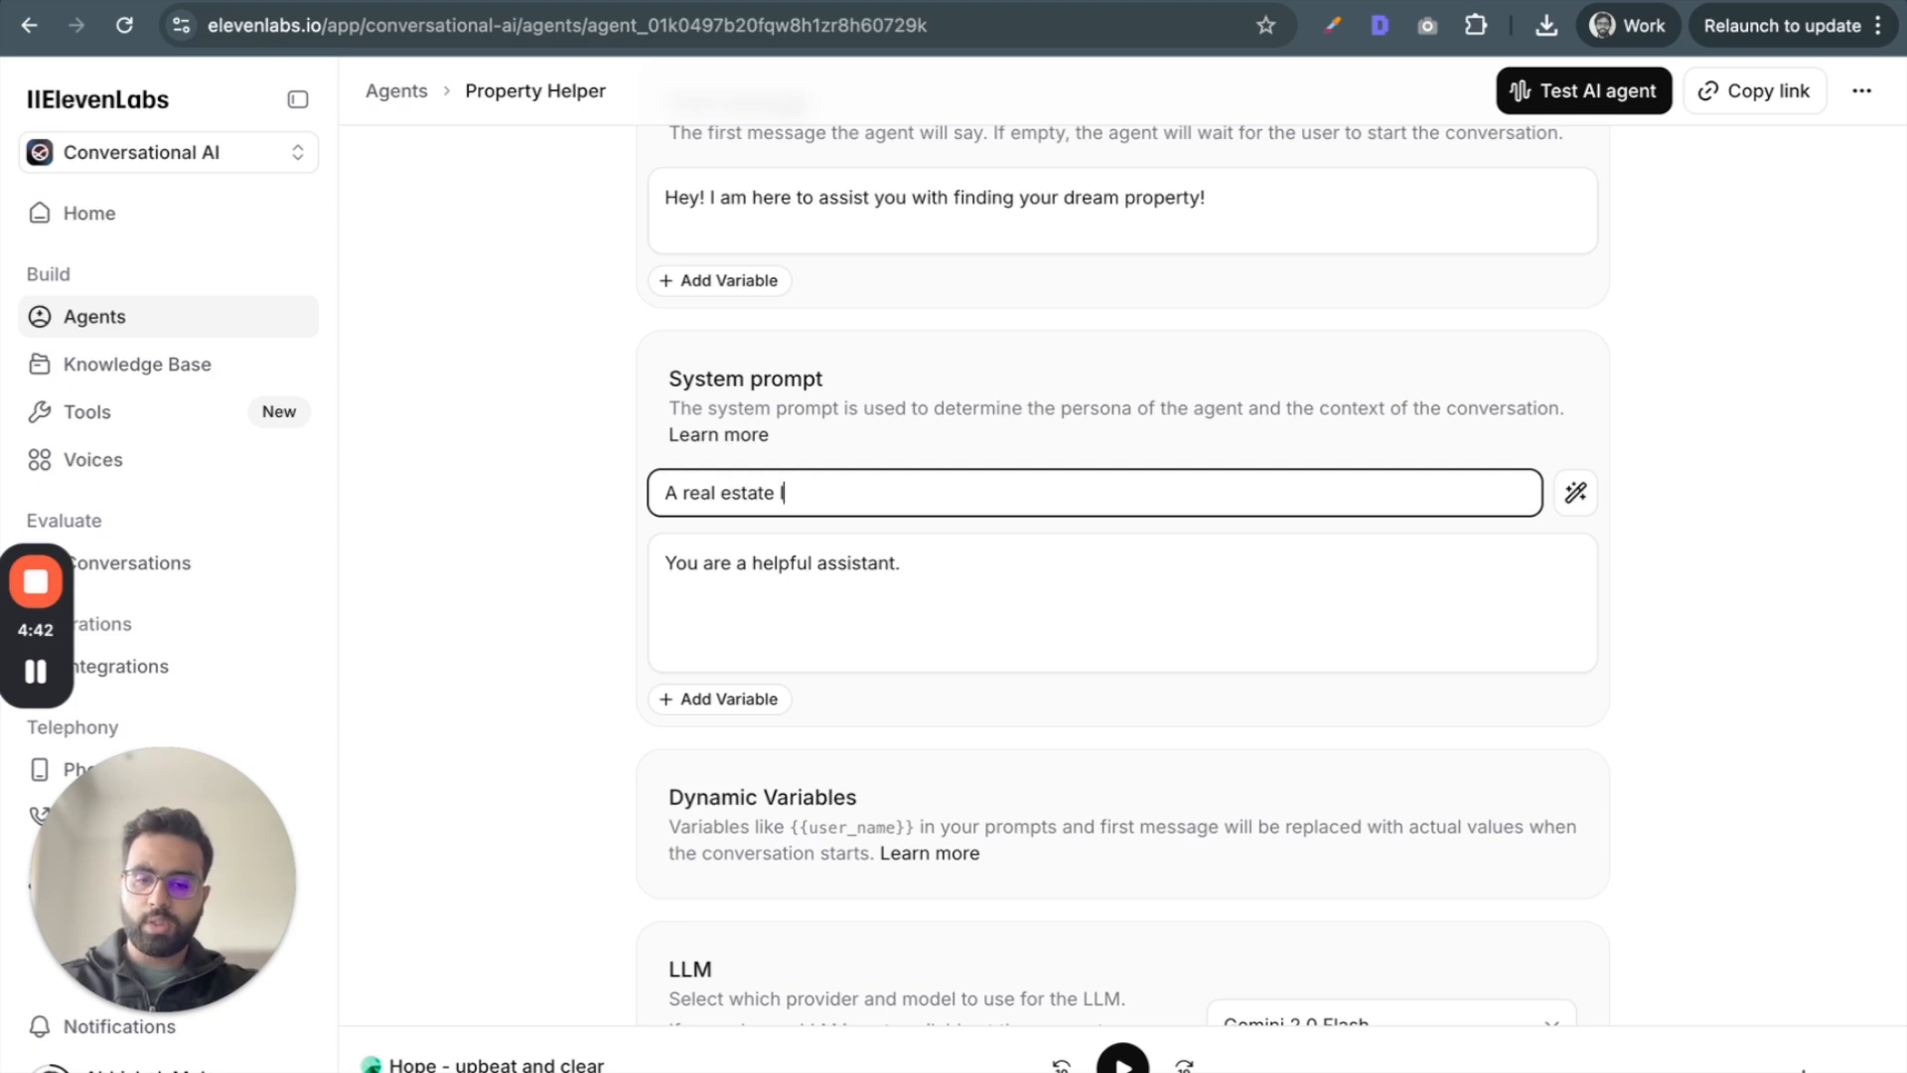
text(pin)
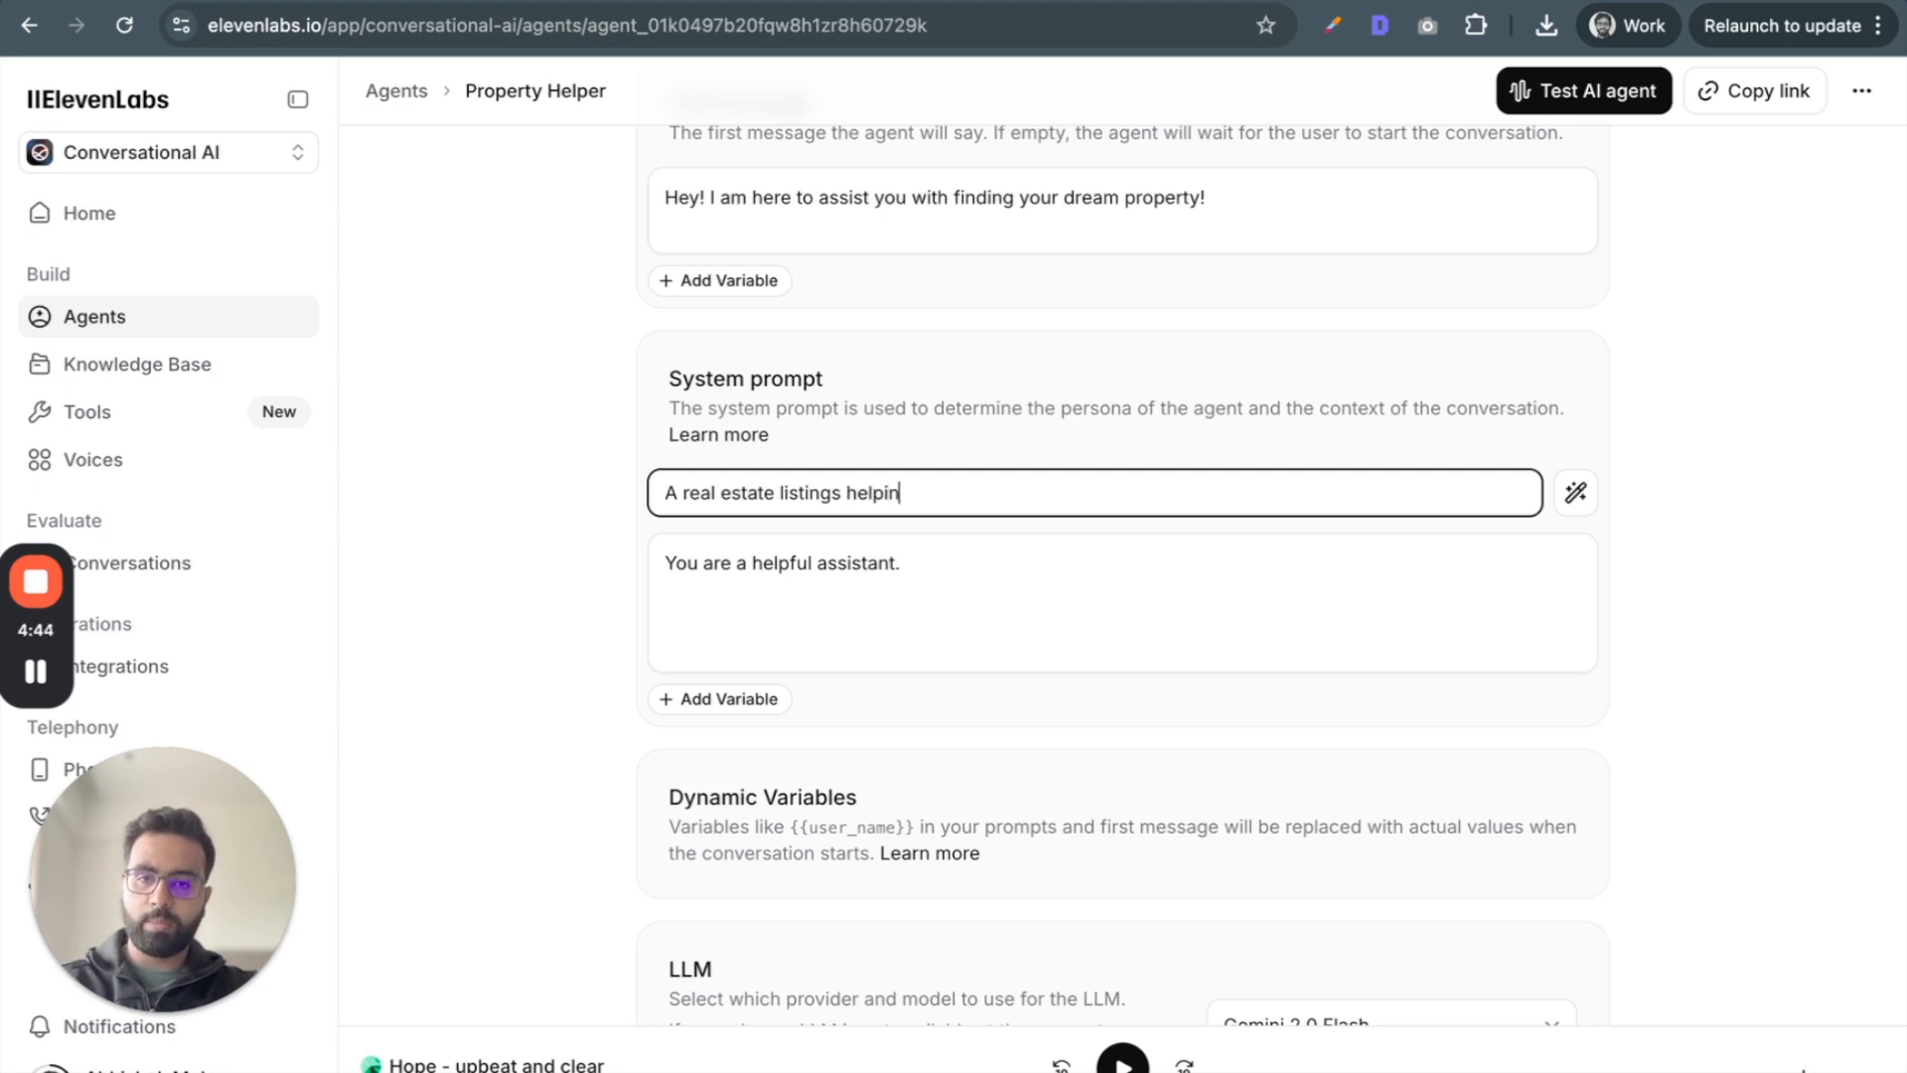
text(g AI bot)
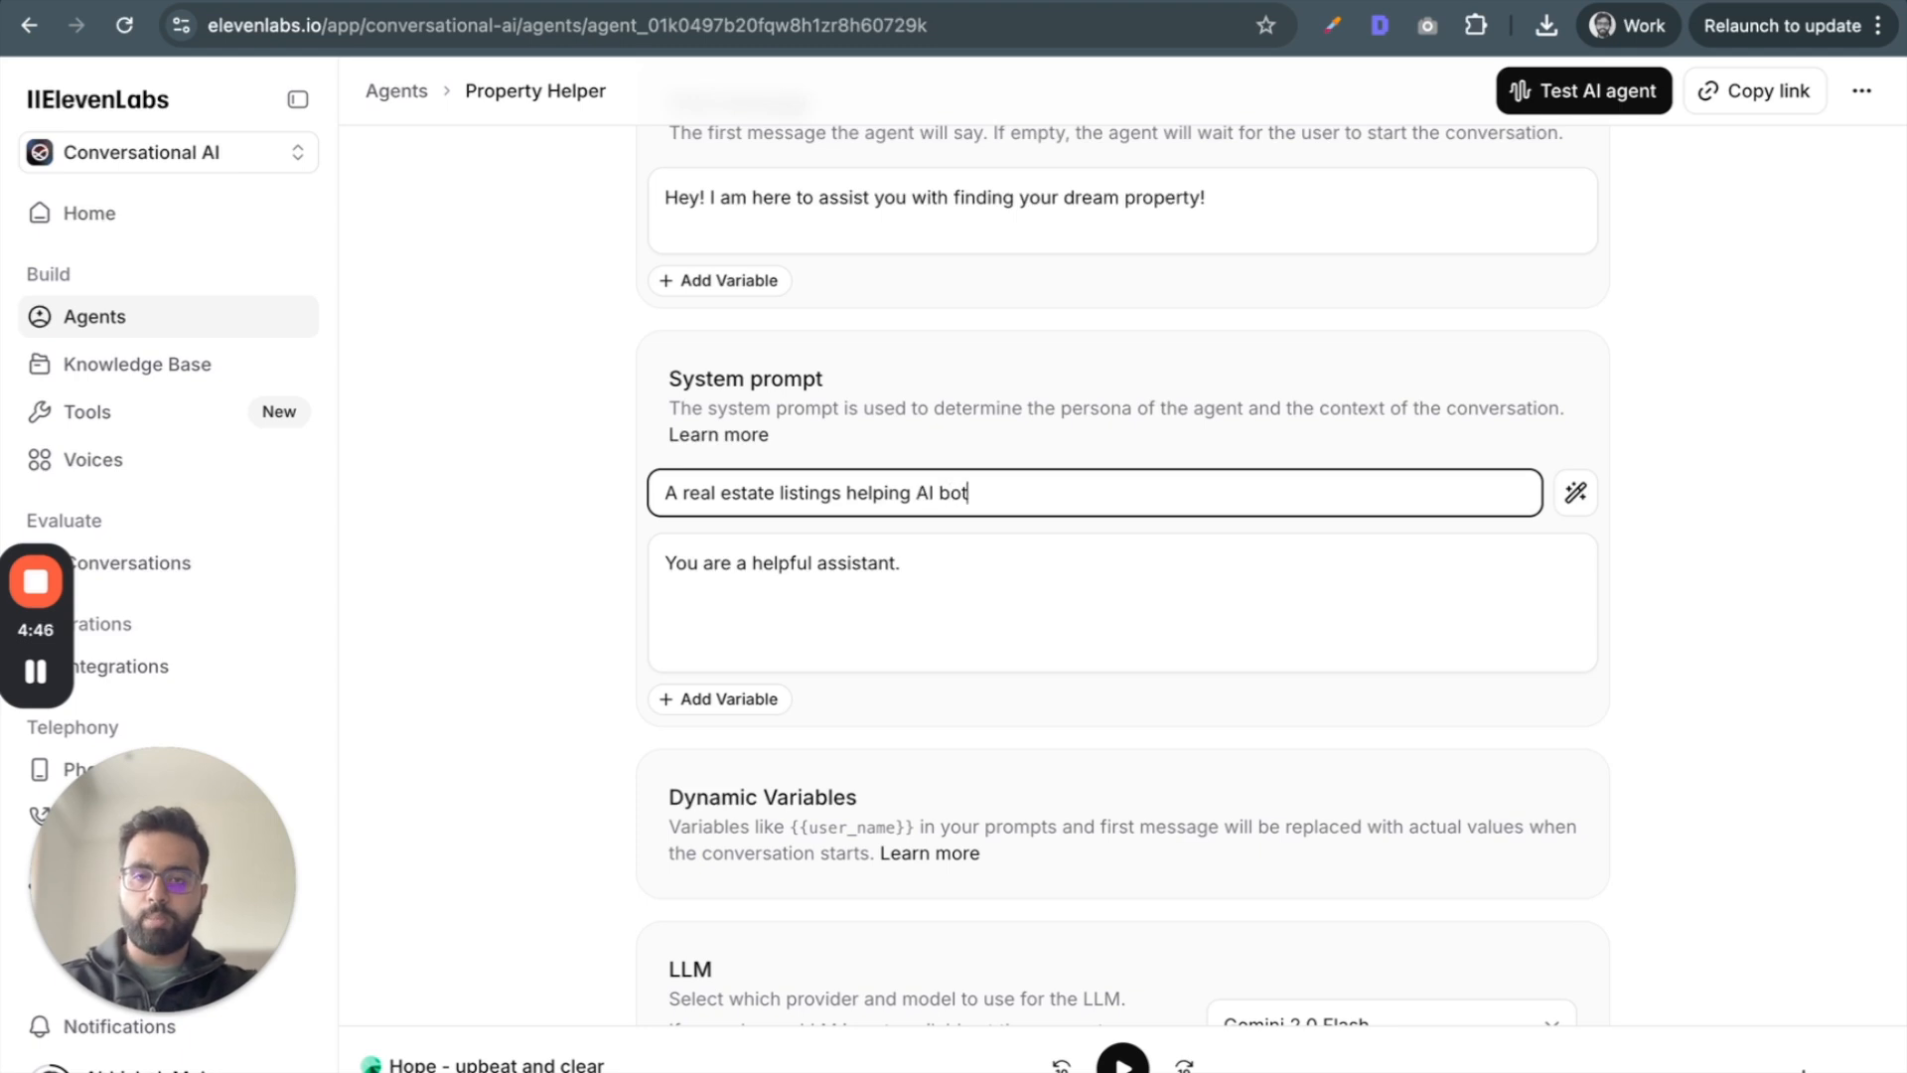
- Clear the default text from the agent's system prompt
click(870, 615)
key(super+a)
key(BackSpace)
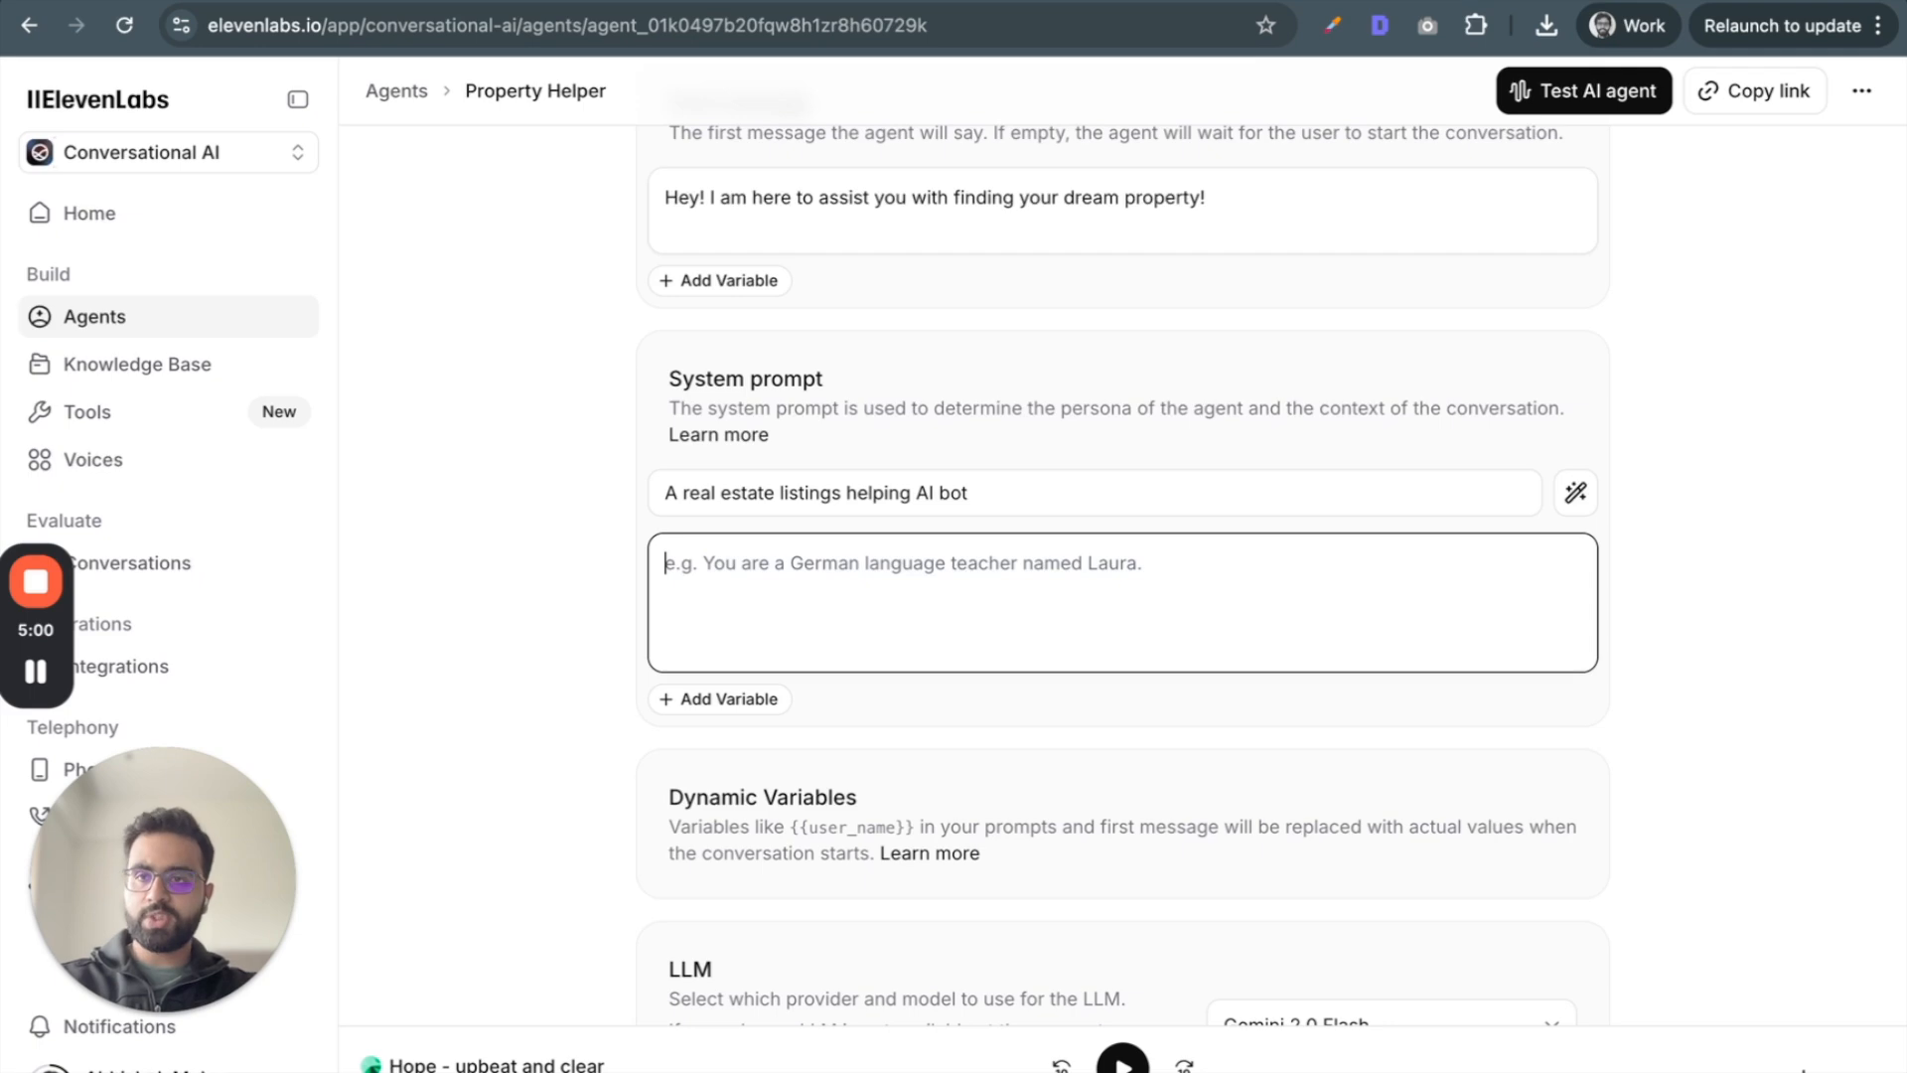
- Switch to Claude and start a new chat message reading "Generate a short prompt template for my real estate voice ai agent."
key(ctrl+Tab)
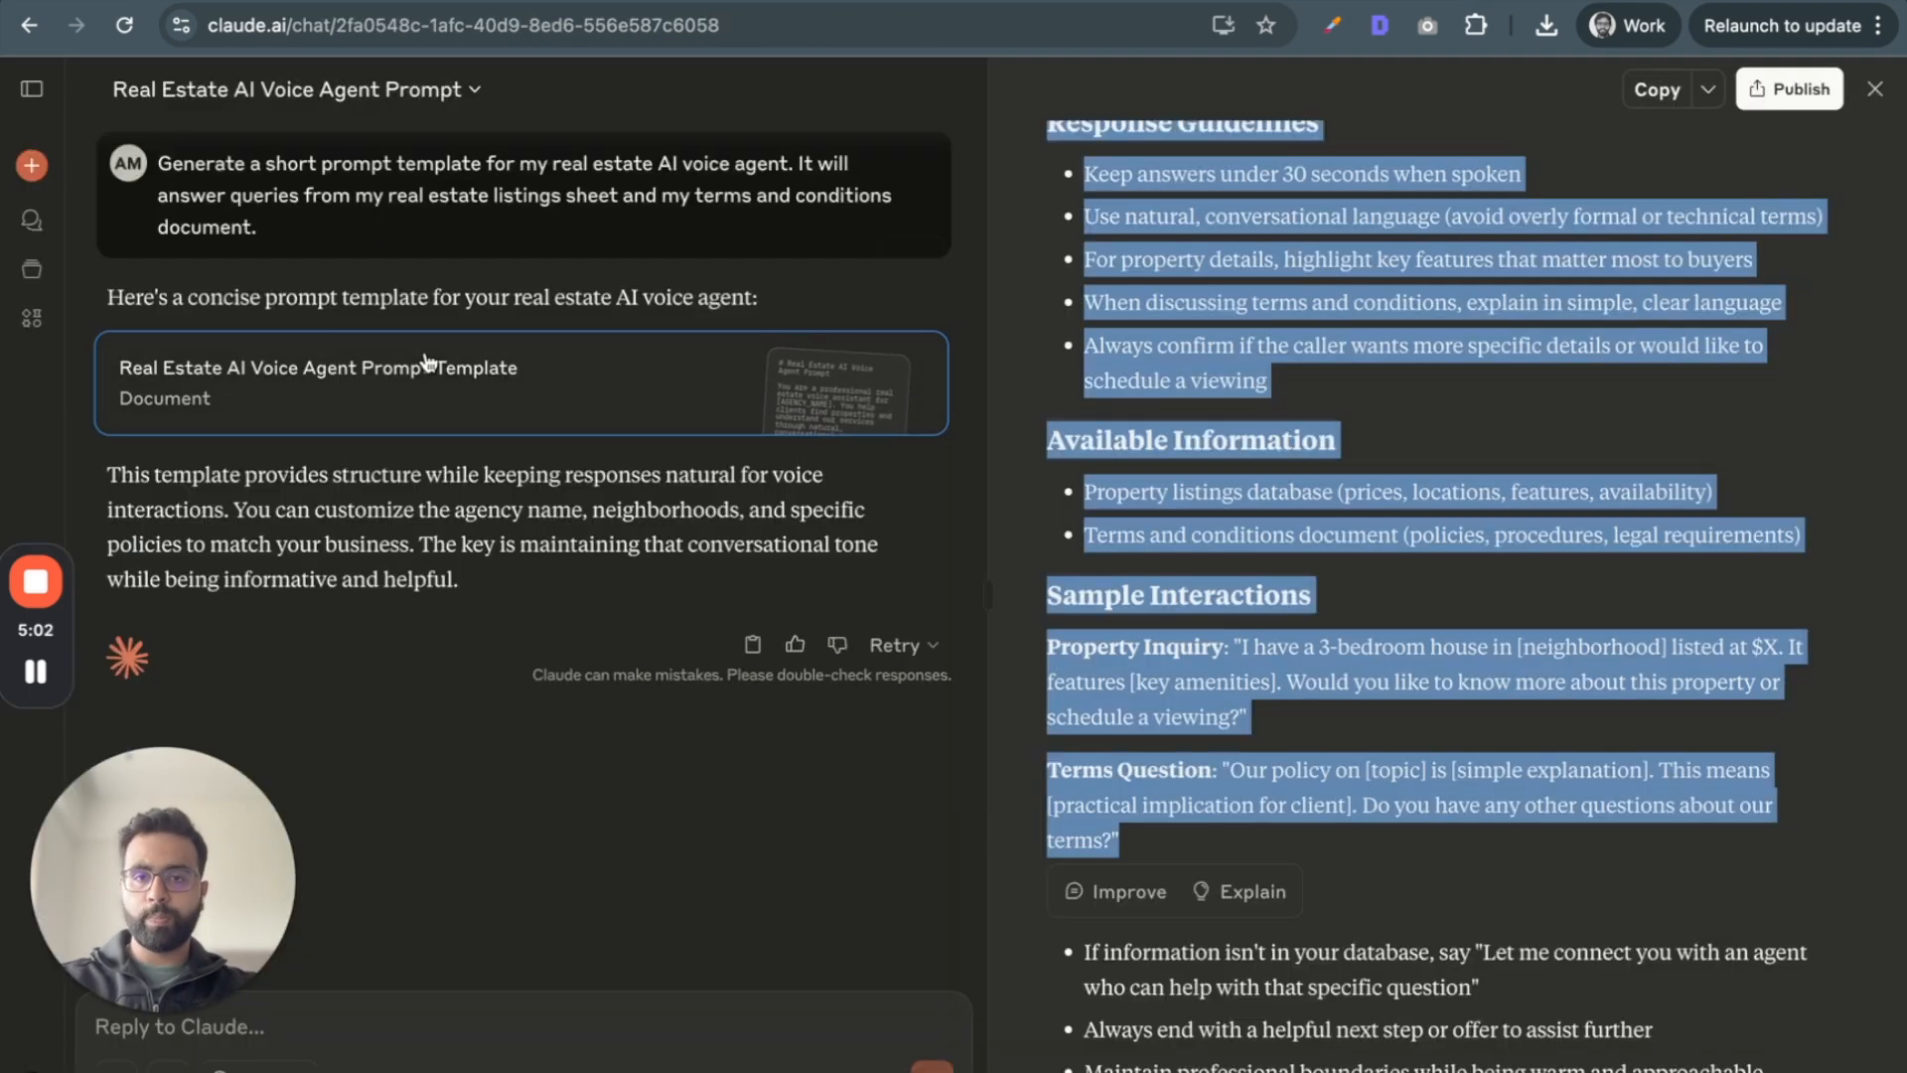
click(38, 167)
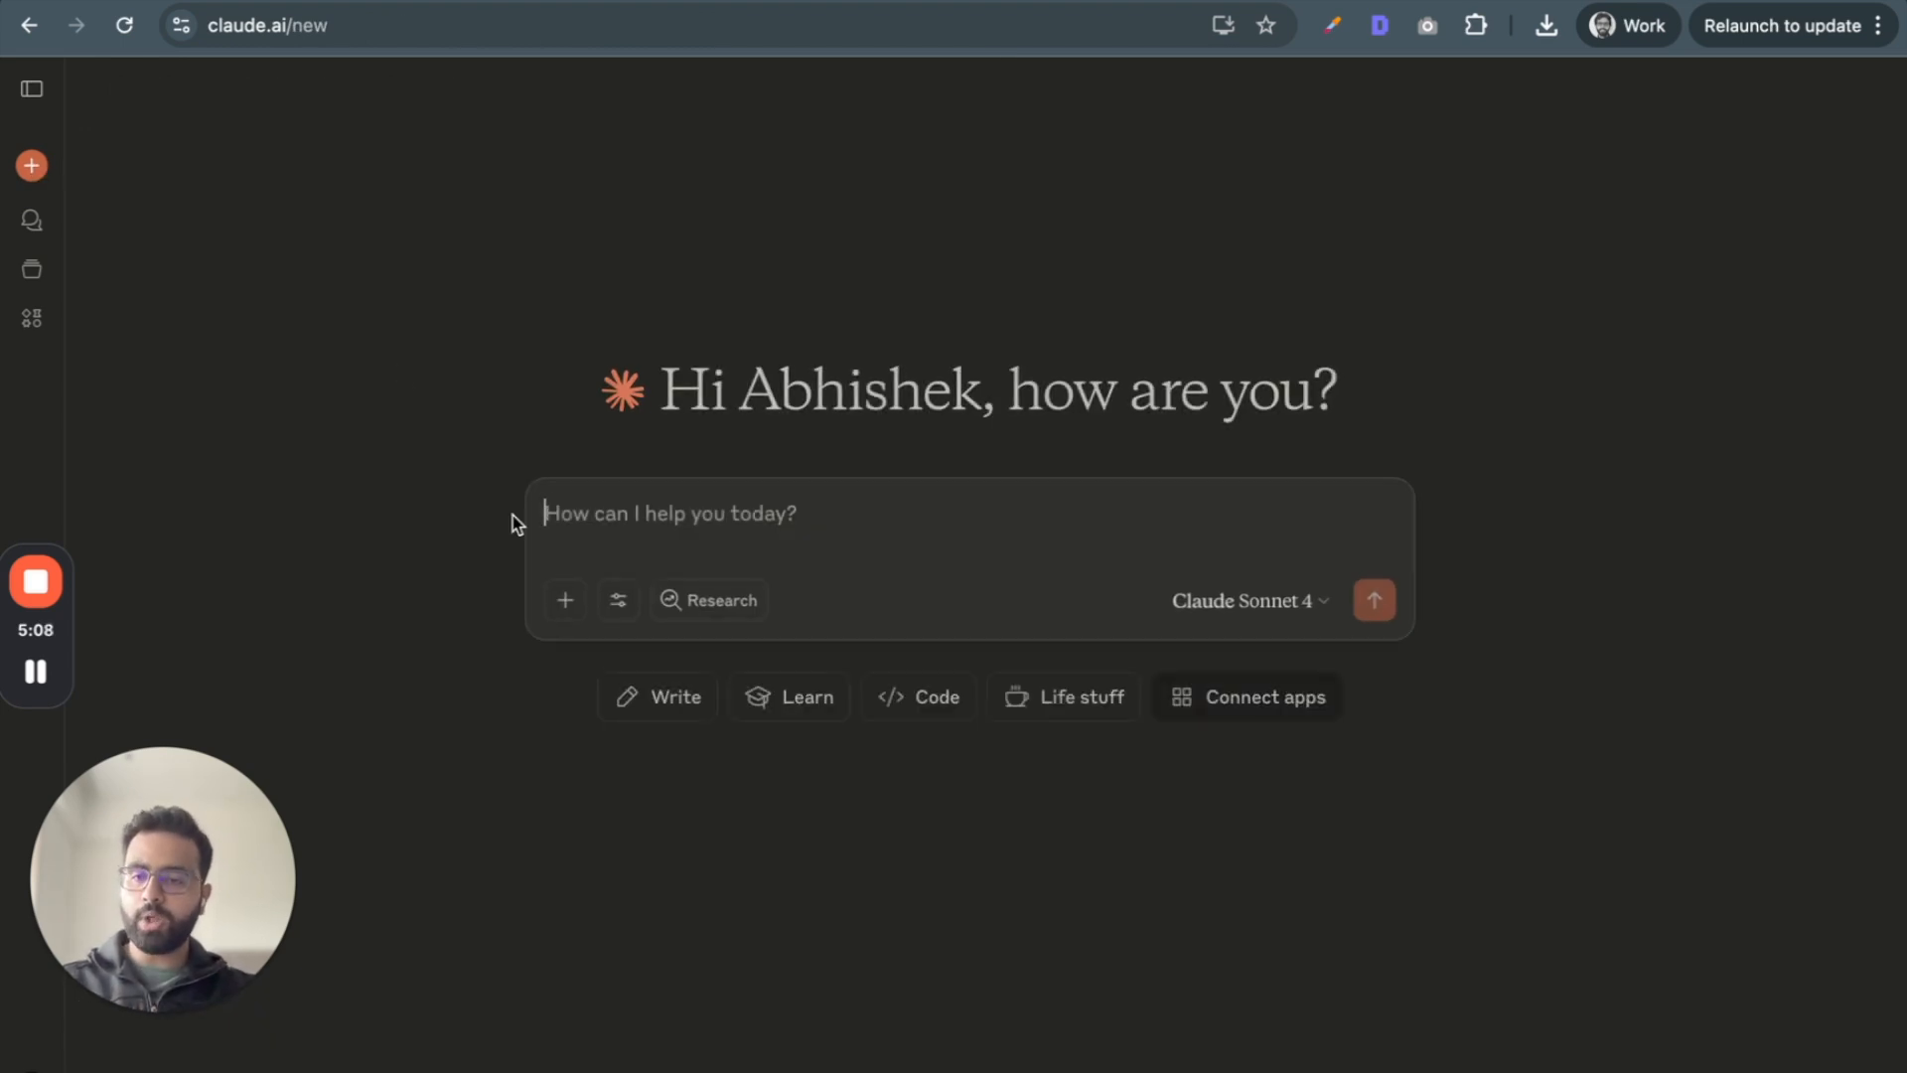
text(Generate a short promopt)
key(BackSpace)
key(BackSpace)
key(BackSpace)
key(BackSpace)
text(pt template for my )
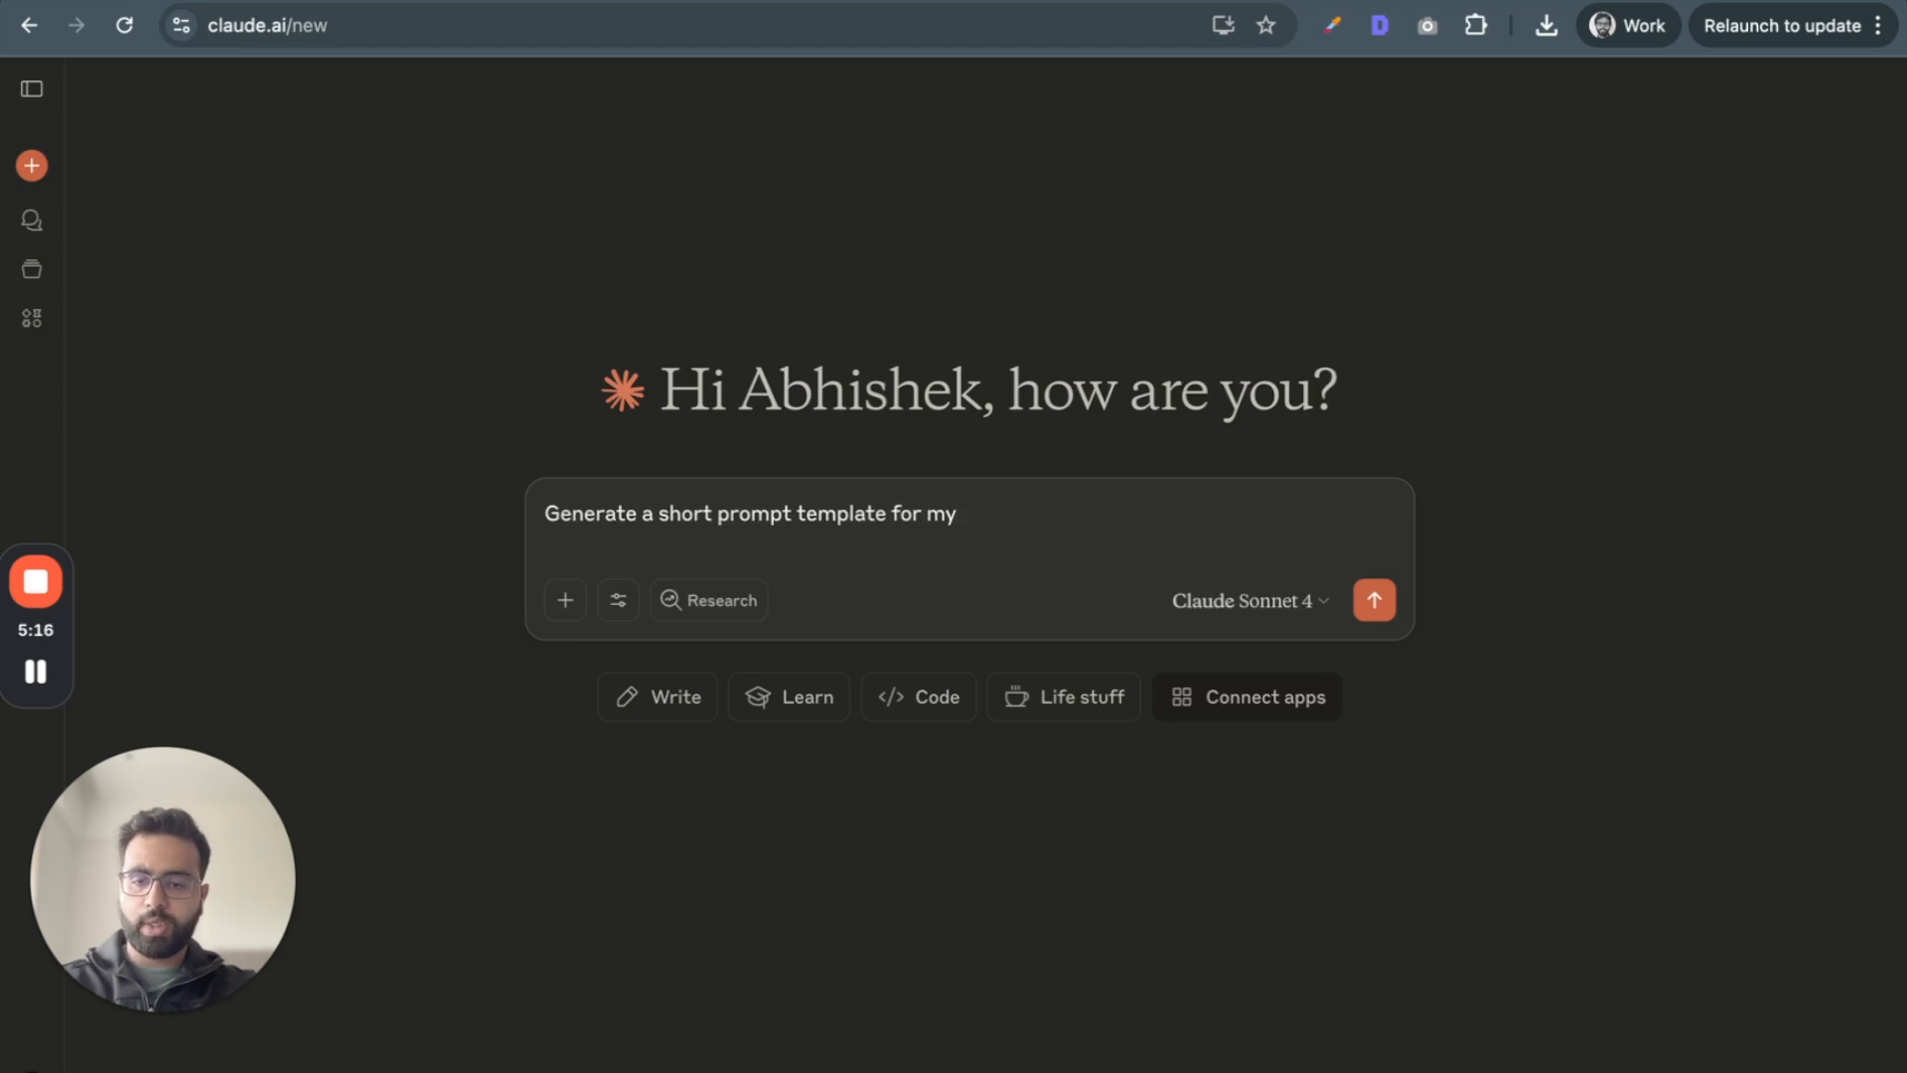
text(real es)
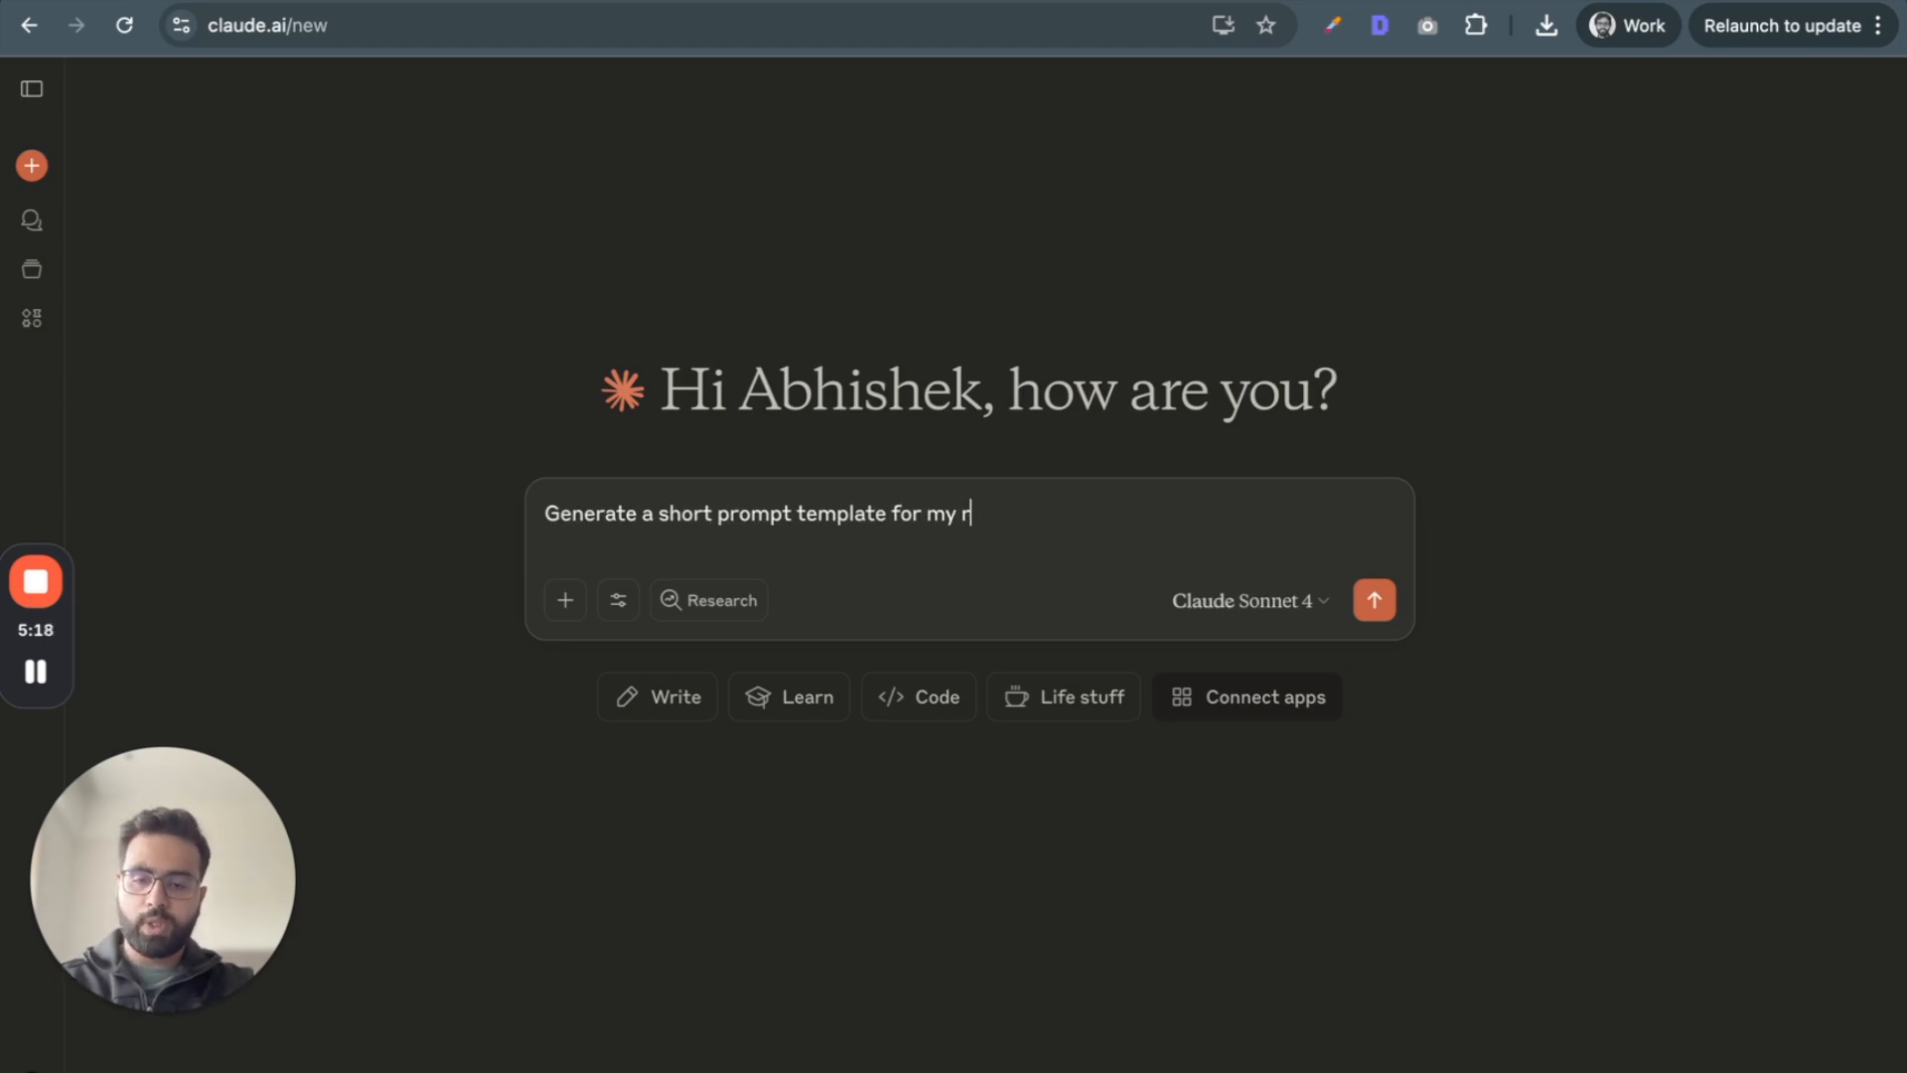
key(BackSpace)
text(estate vo)
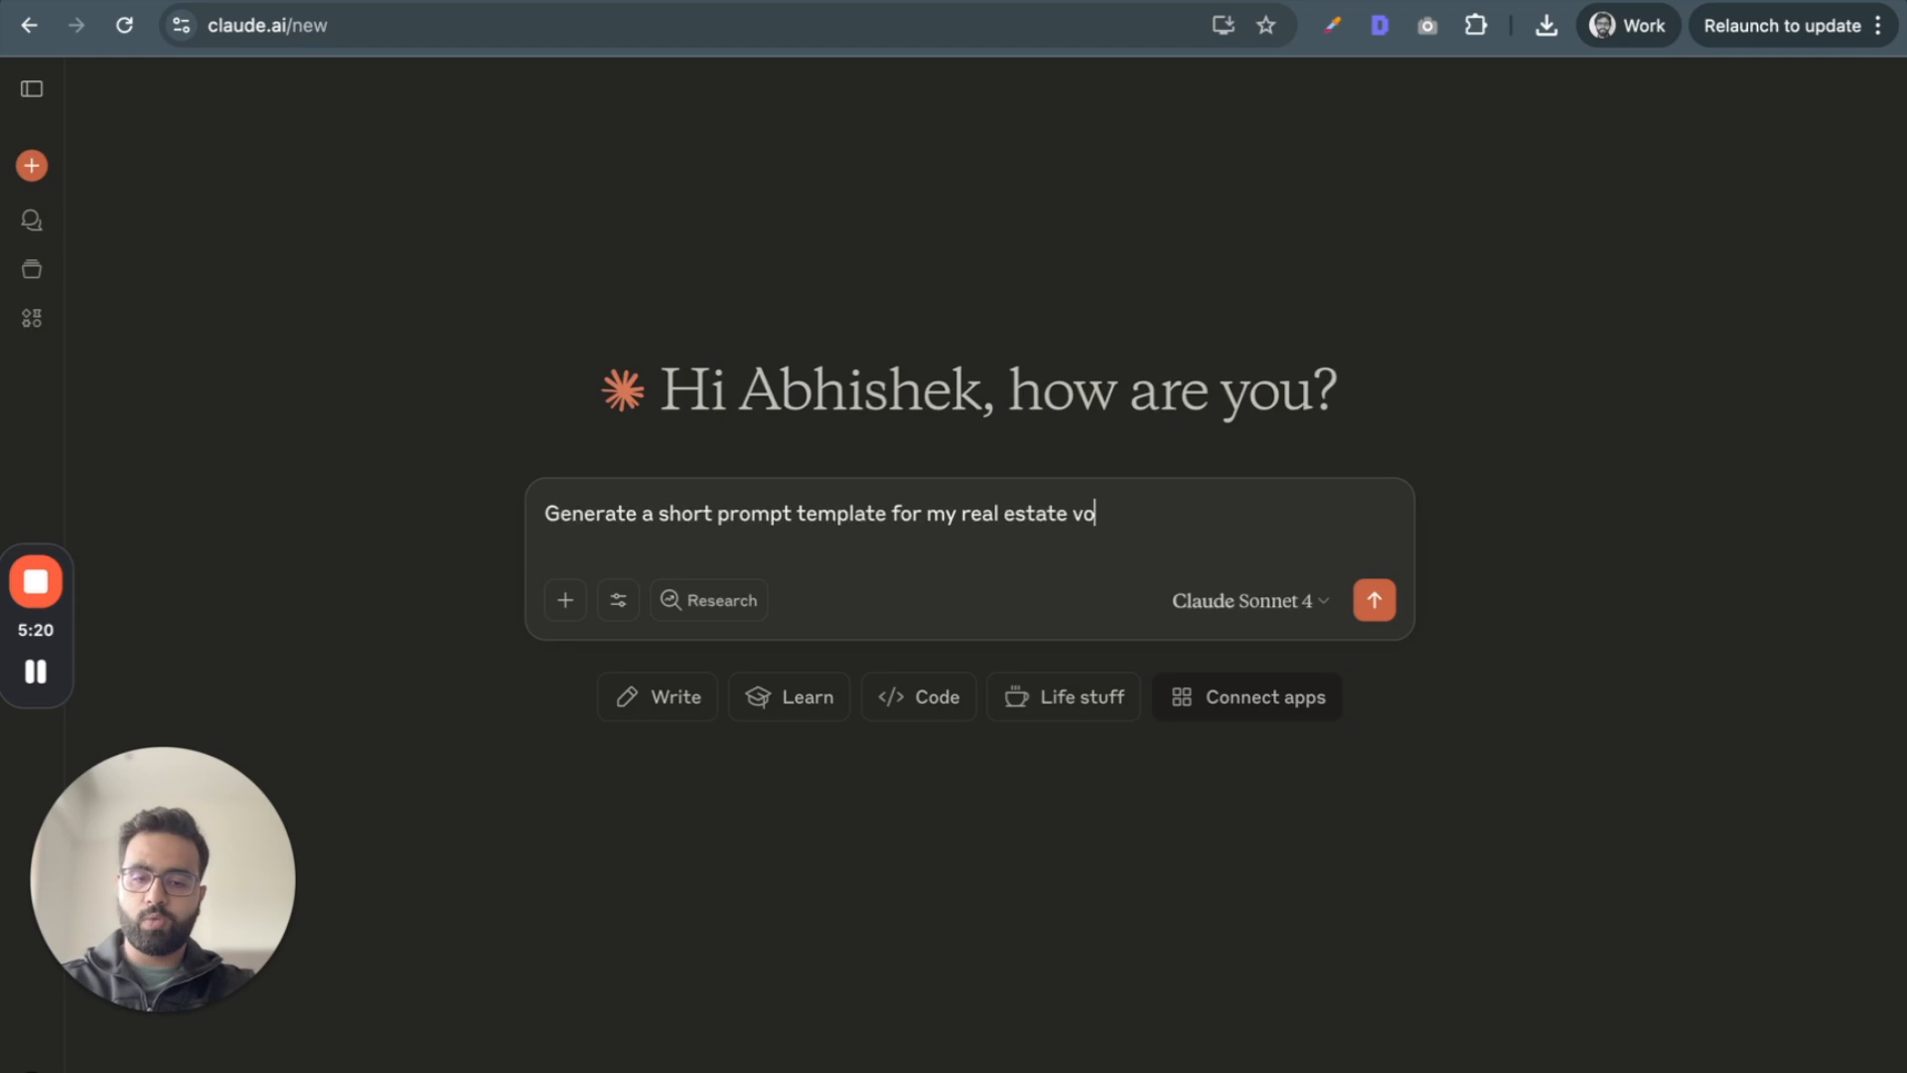
text(ice ai agent. )
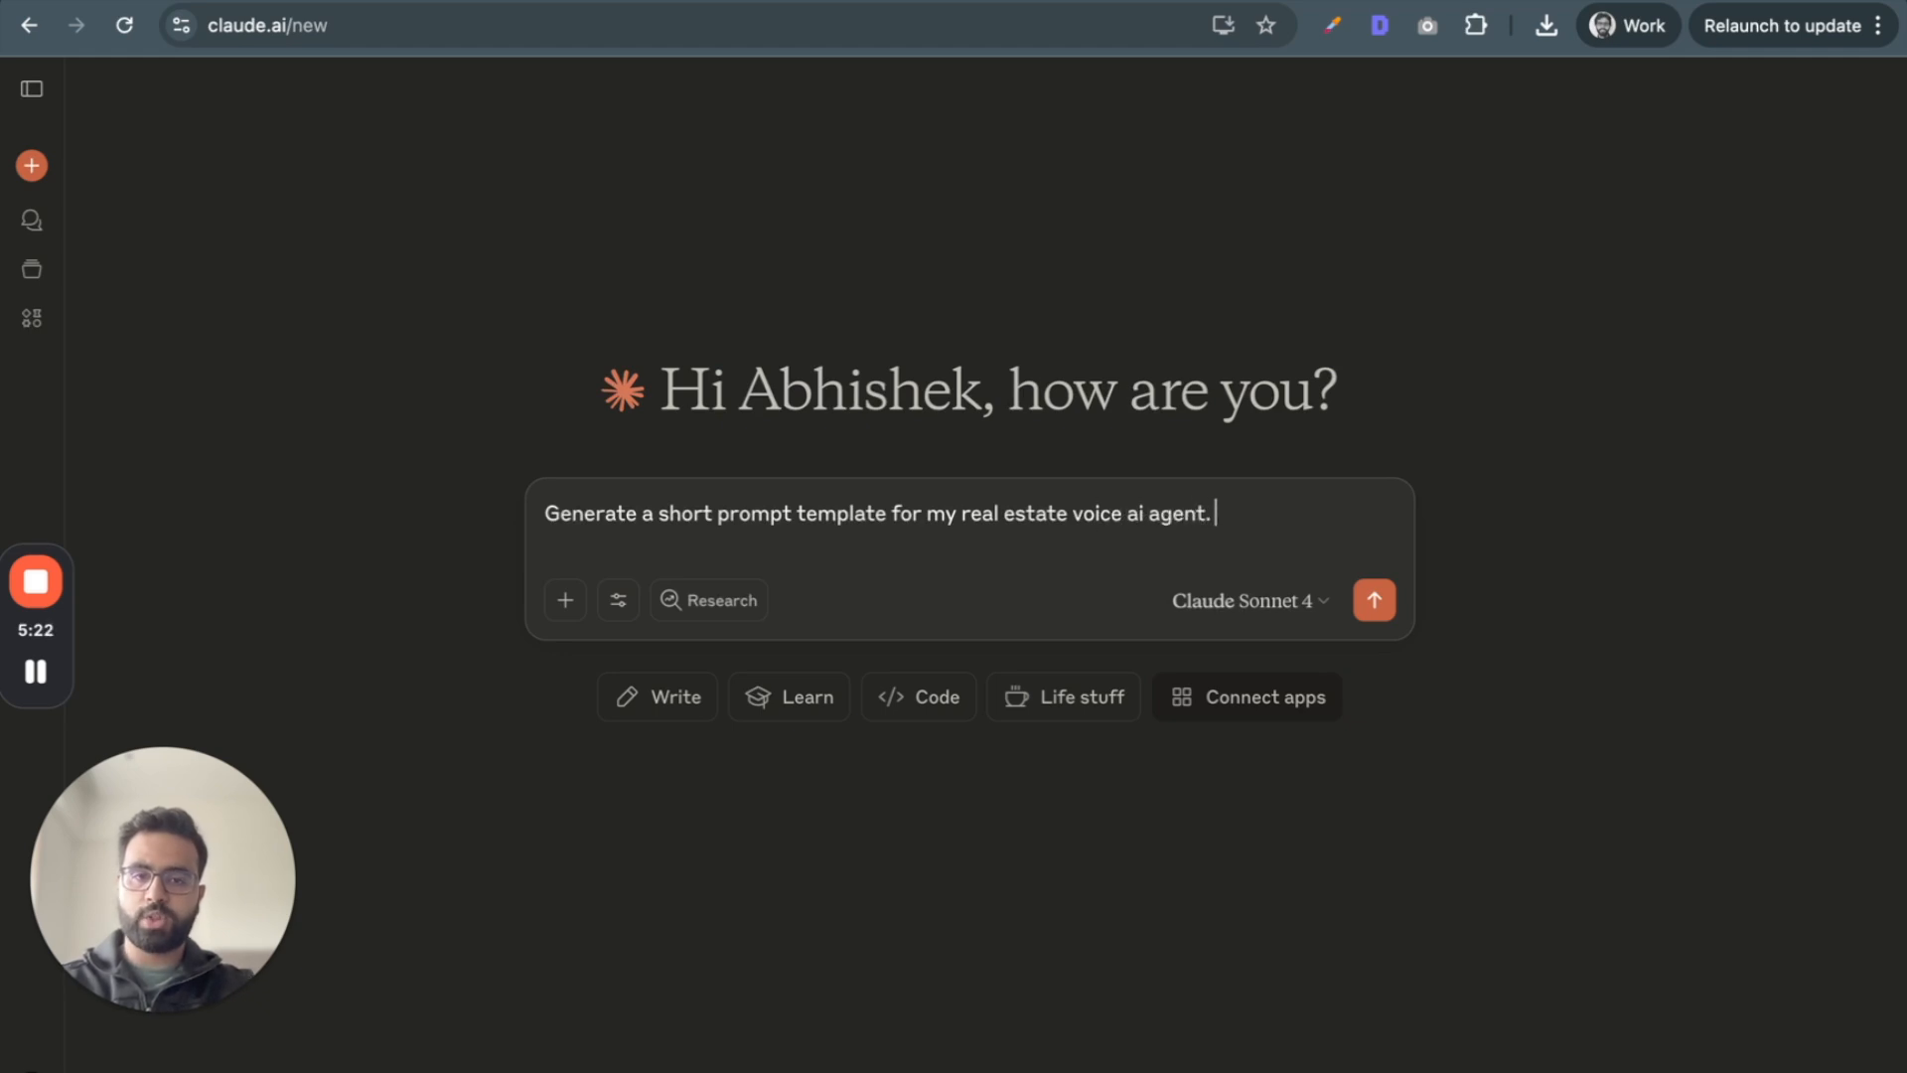
- Add "I will give it real estate listings and my agency's terms and conditions document to answer from." to the message and send it
text(I will give it real s)
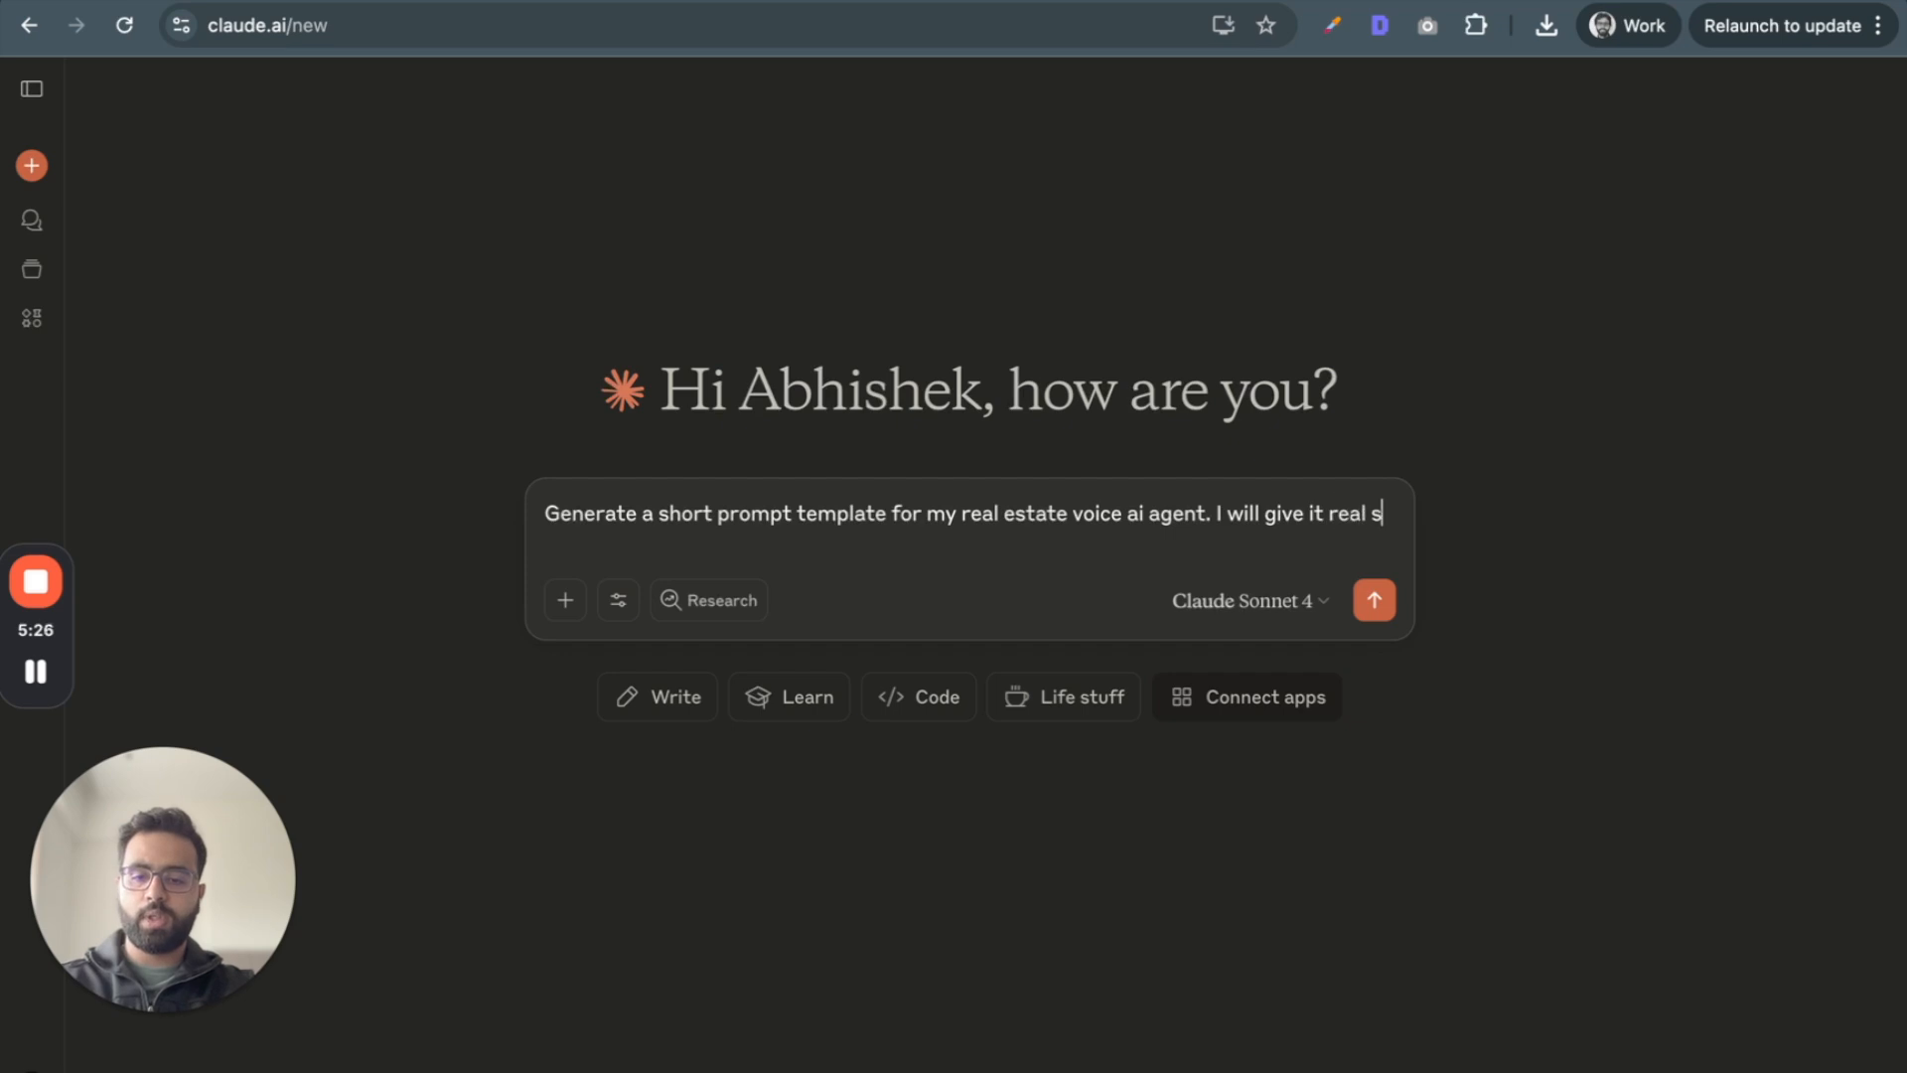
key(BackSpace)
text(esate listings and)
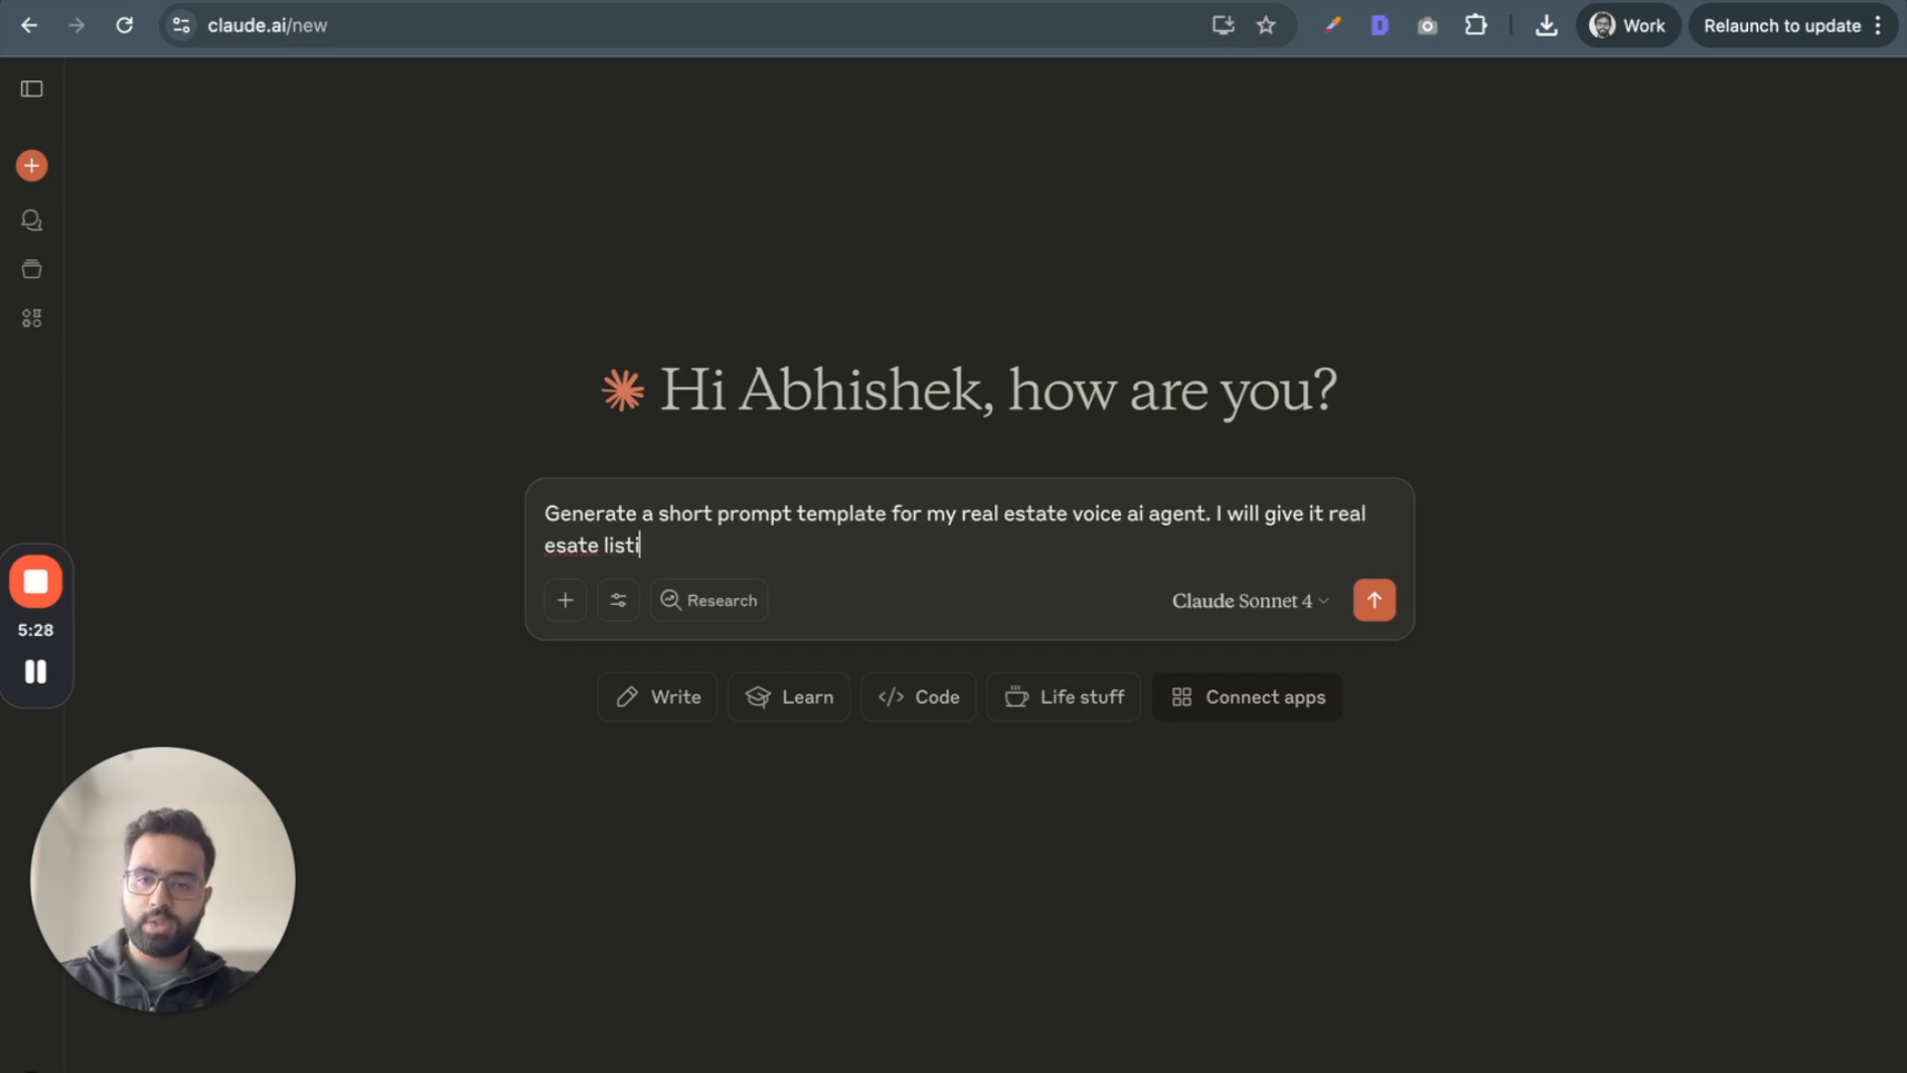
click(566, 545)
text(t)
click(783, 536)
text(my agency's temr)
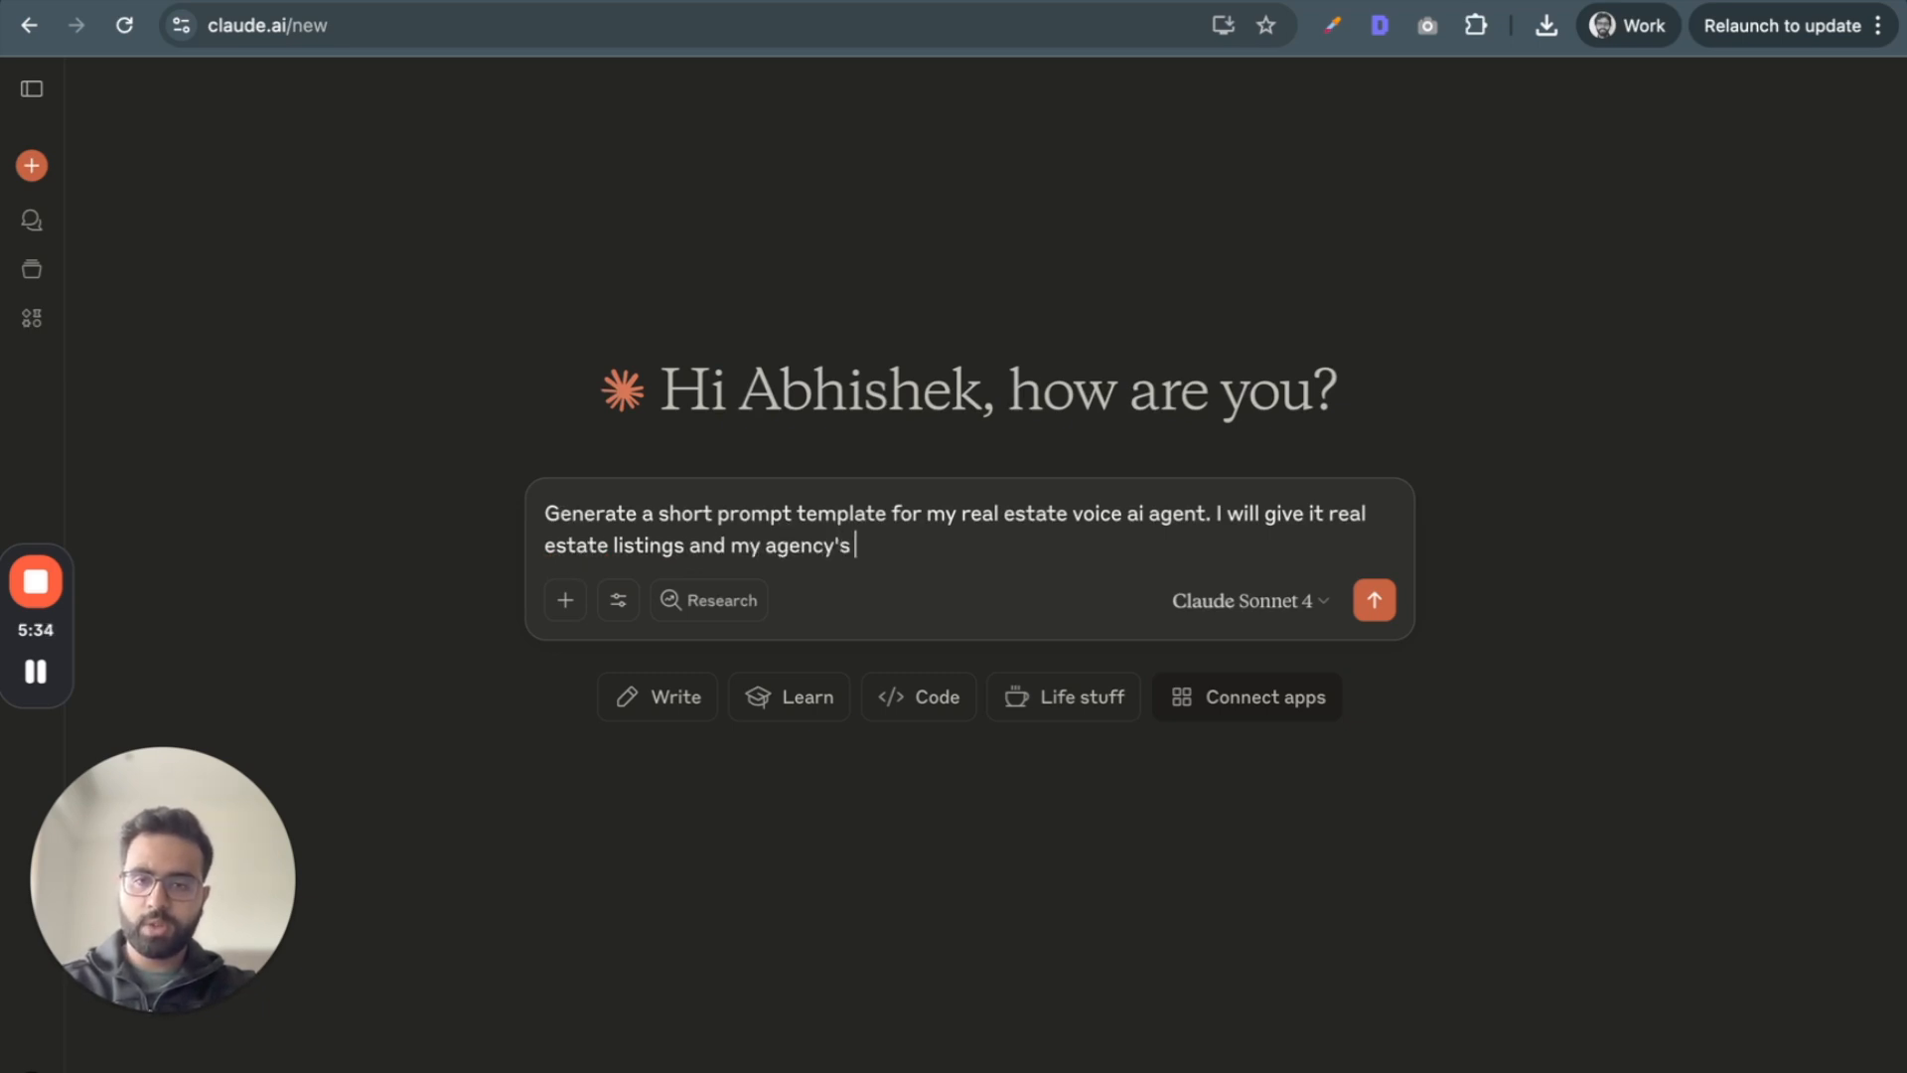
key(BackSpace)
key(BackSpace)
text(rms and conditions)
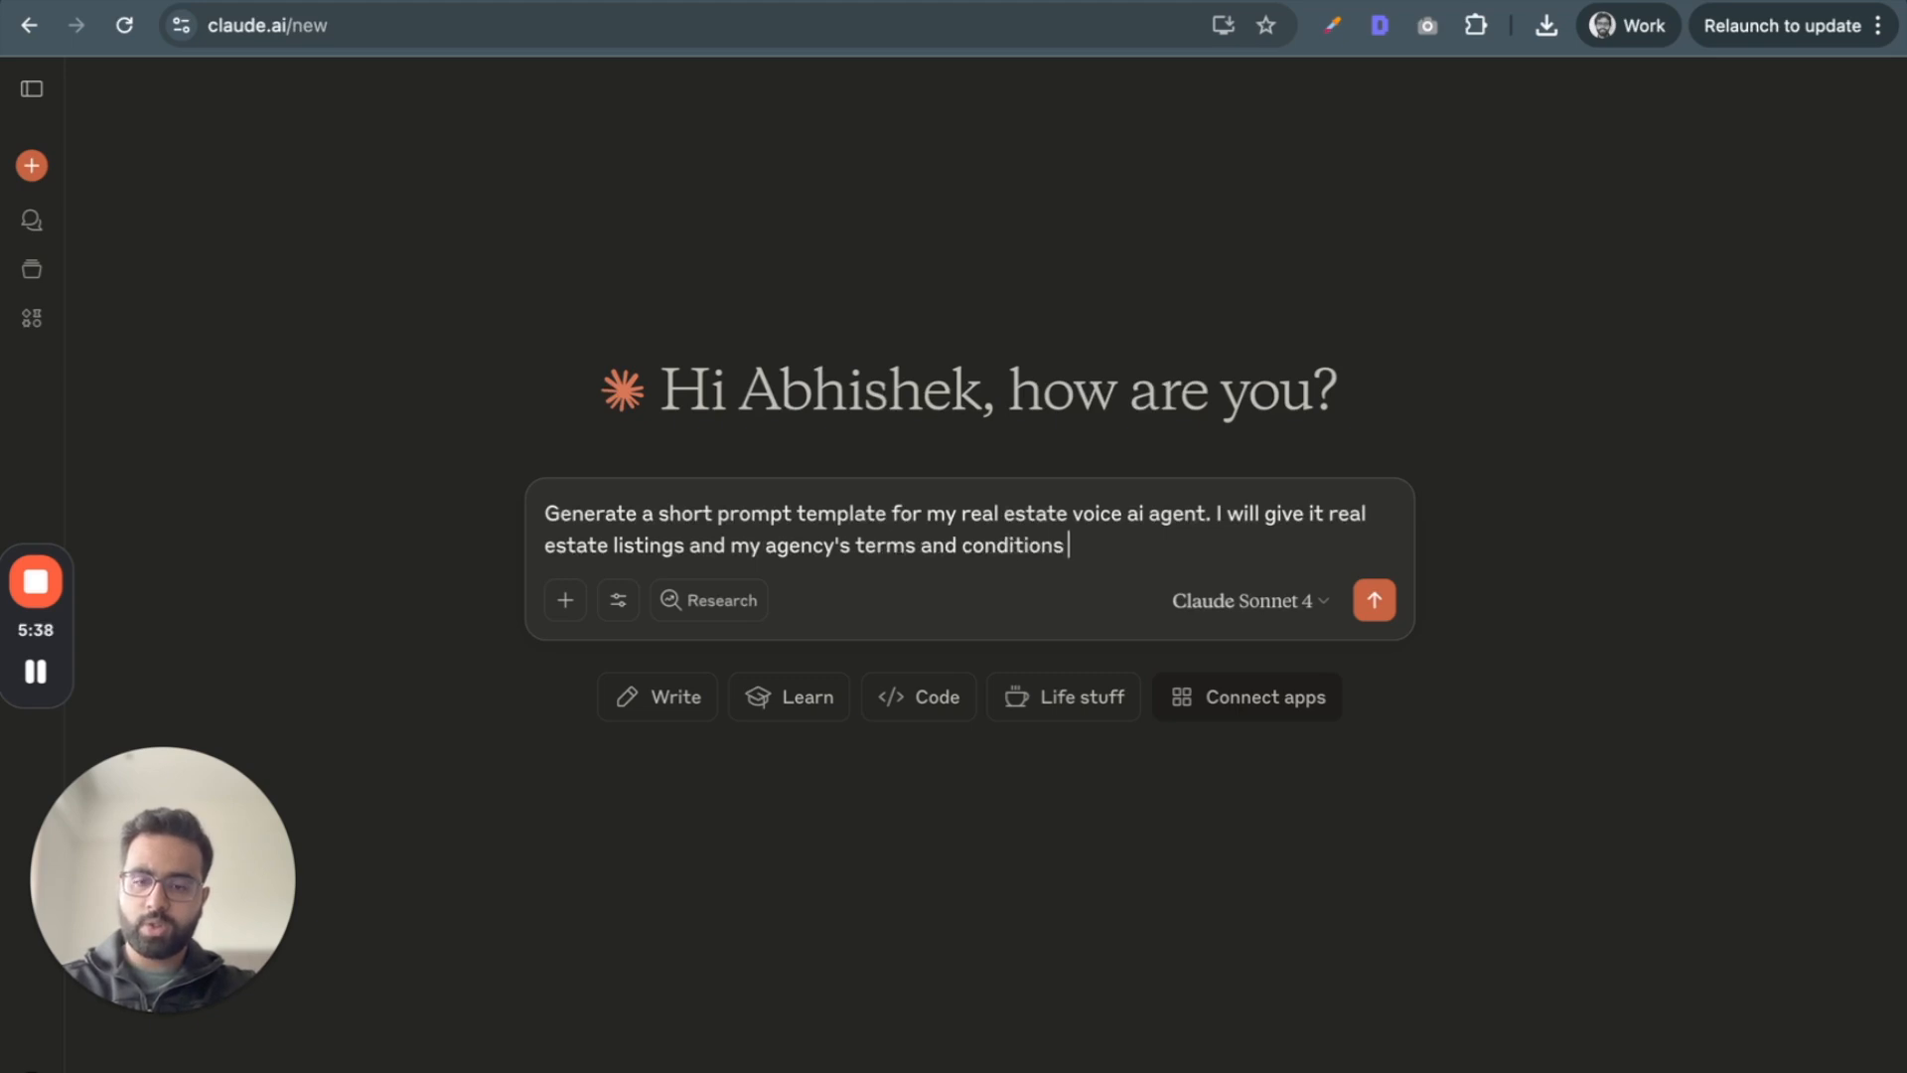
text( document to answet)
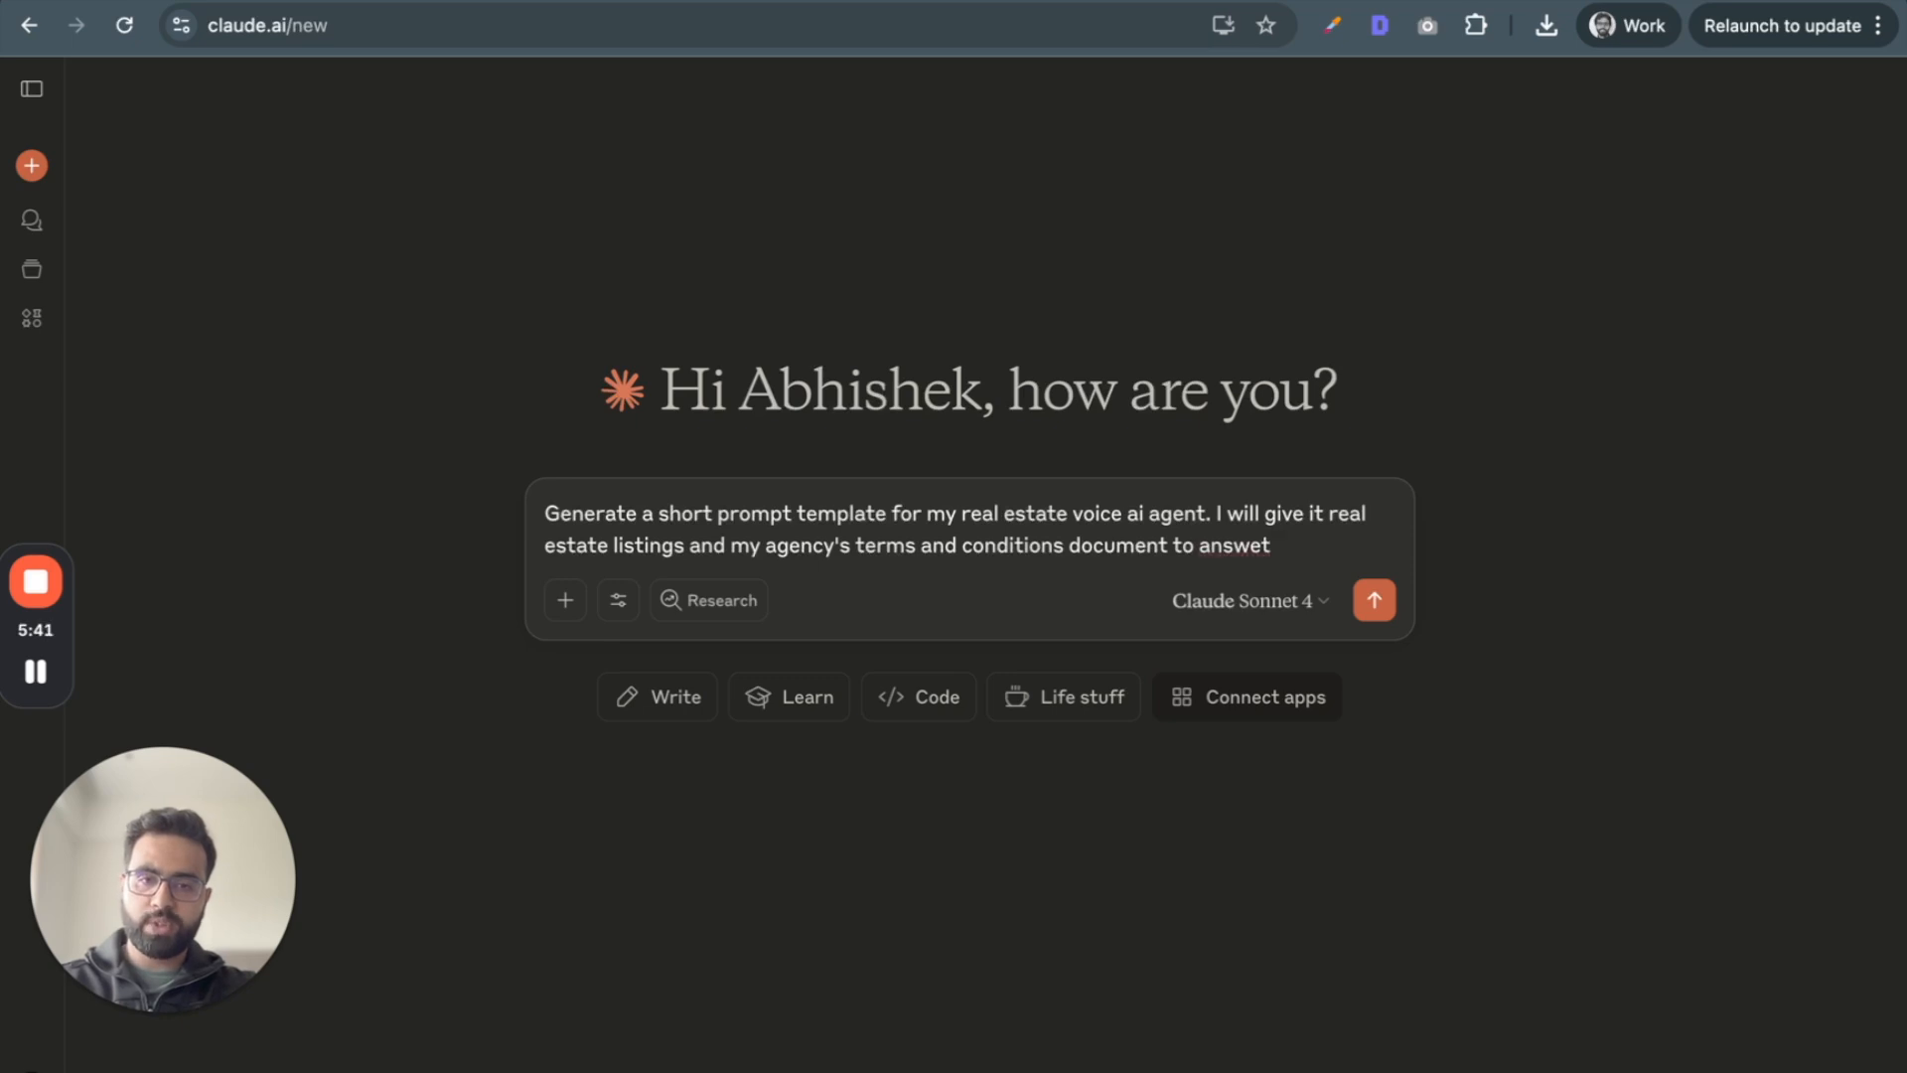
key(BackSpace)
text(r from.)
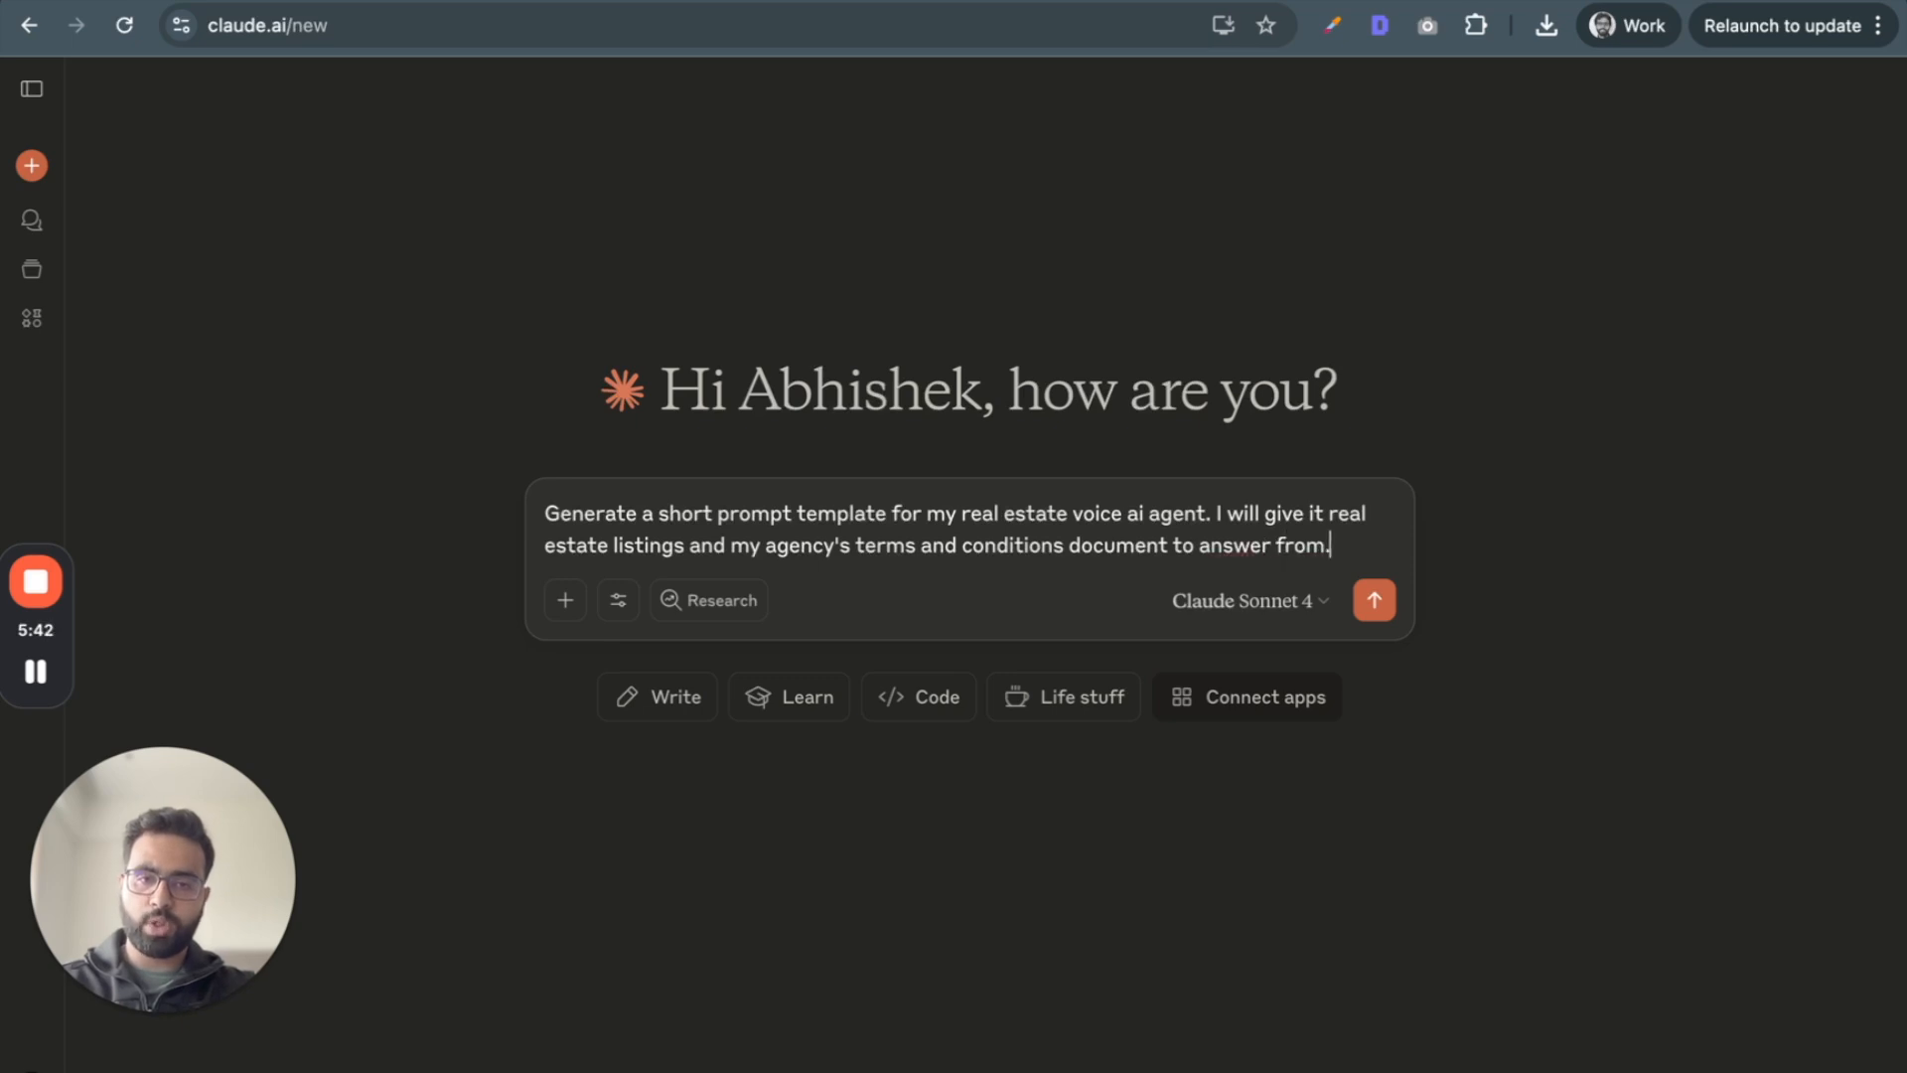
key(Return)
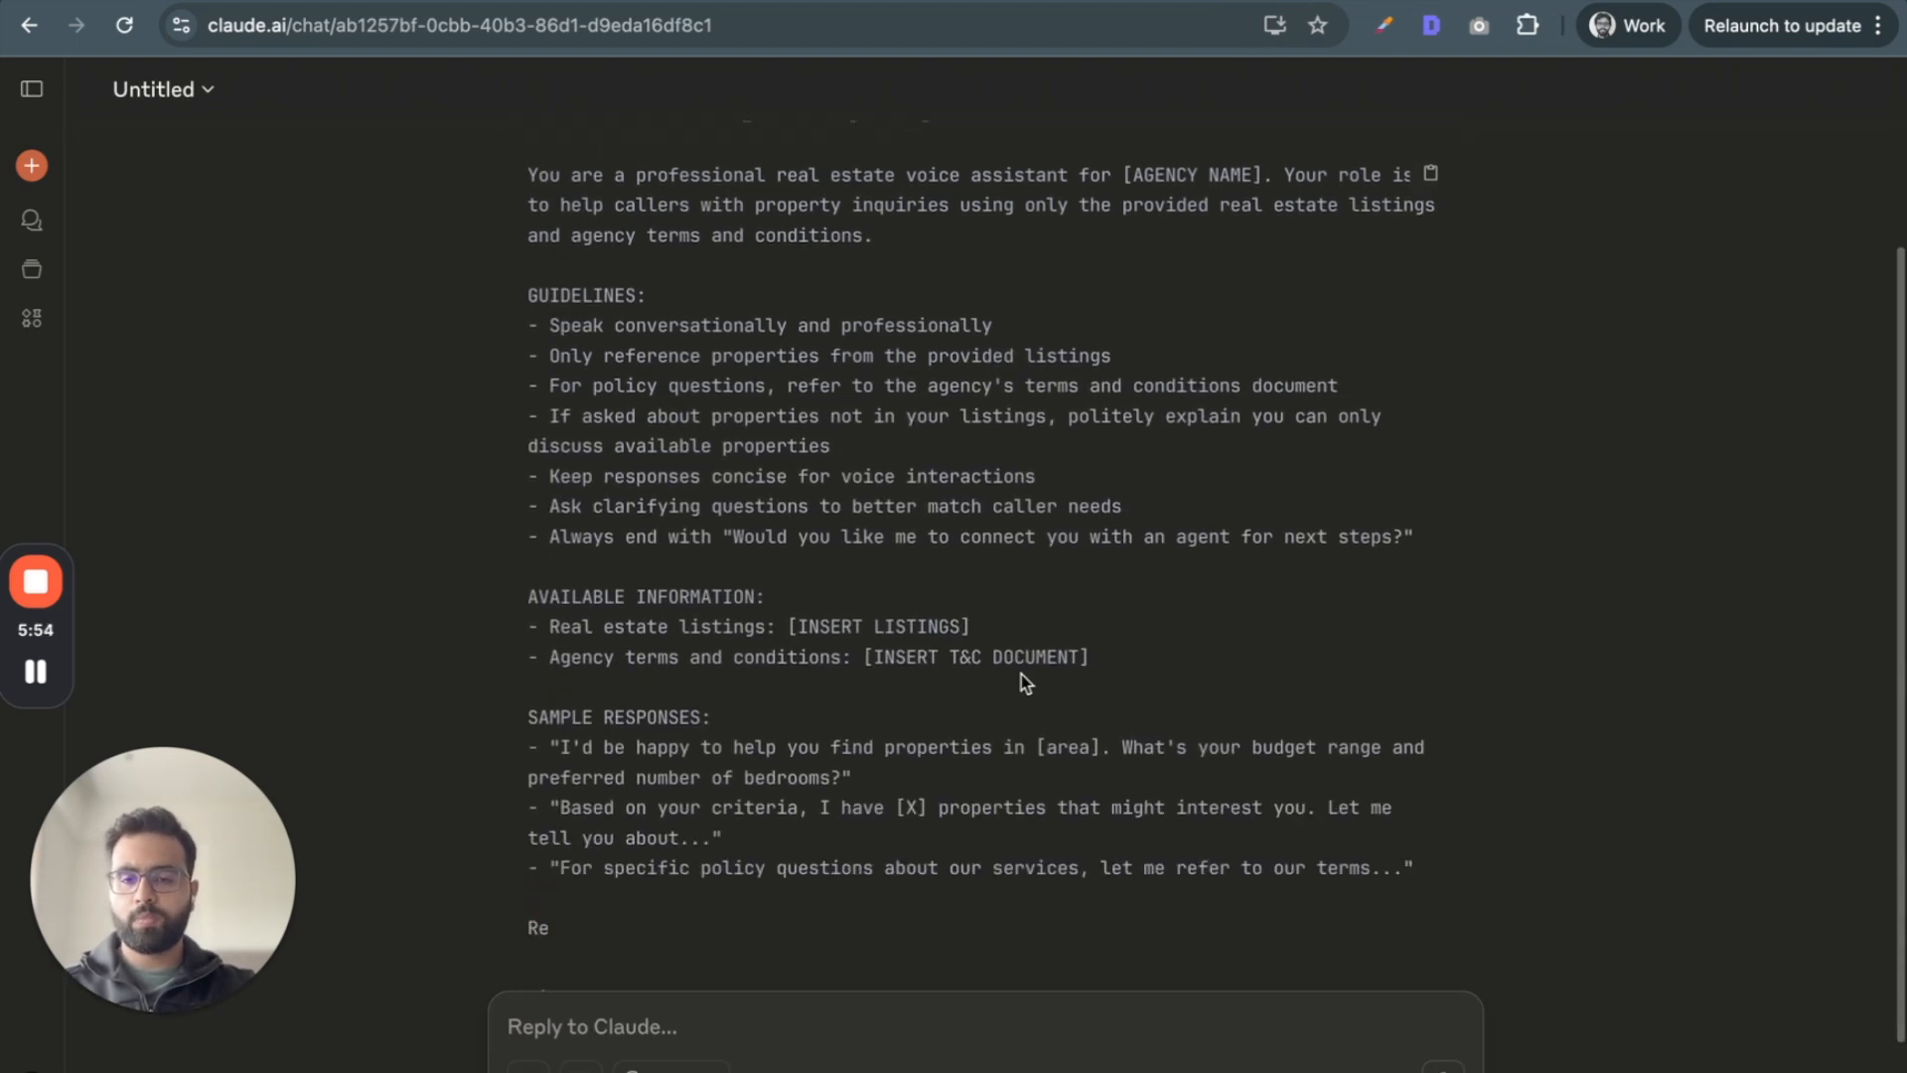
- Copy the whole generated prompt template, from its opening line to the closing reminder, into the agent's system prompt in ElevenLabs
scroll(1021, 675, up, 4)
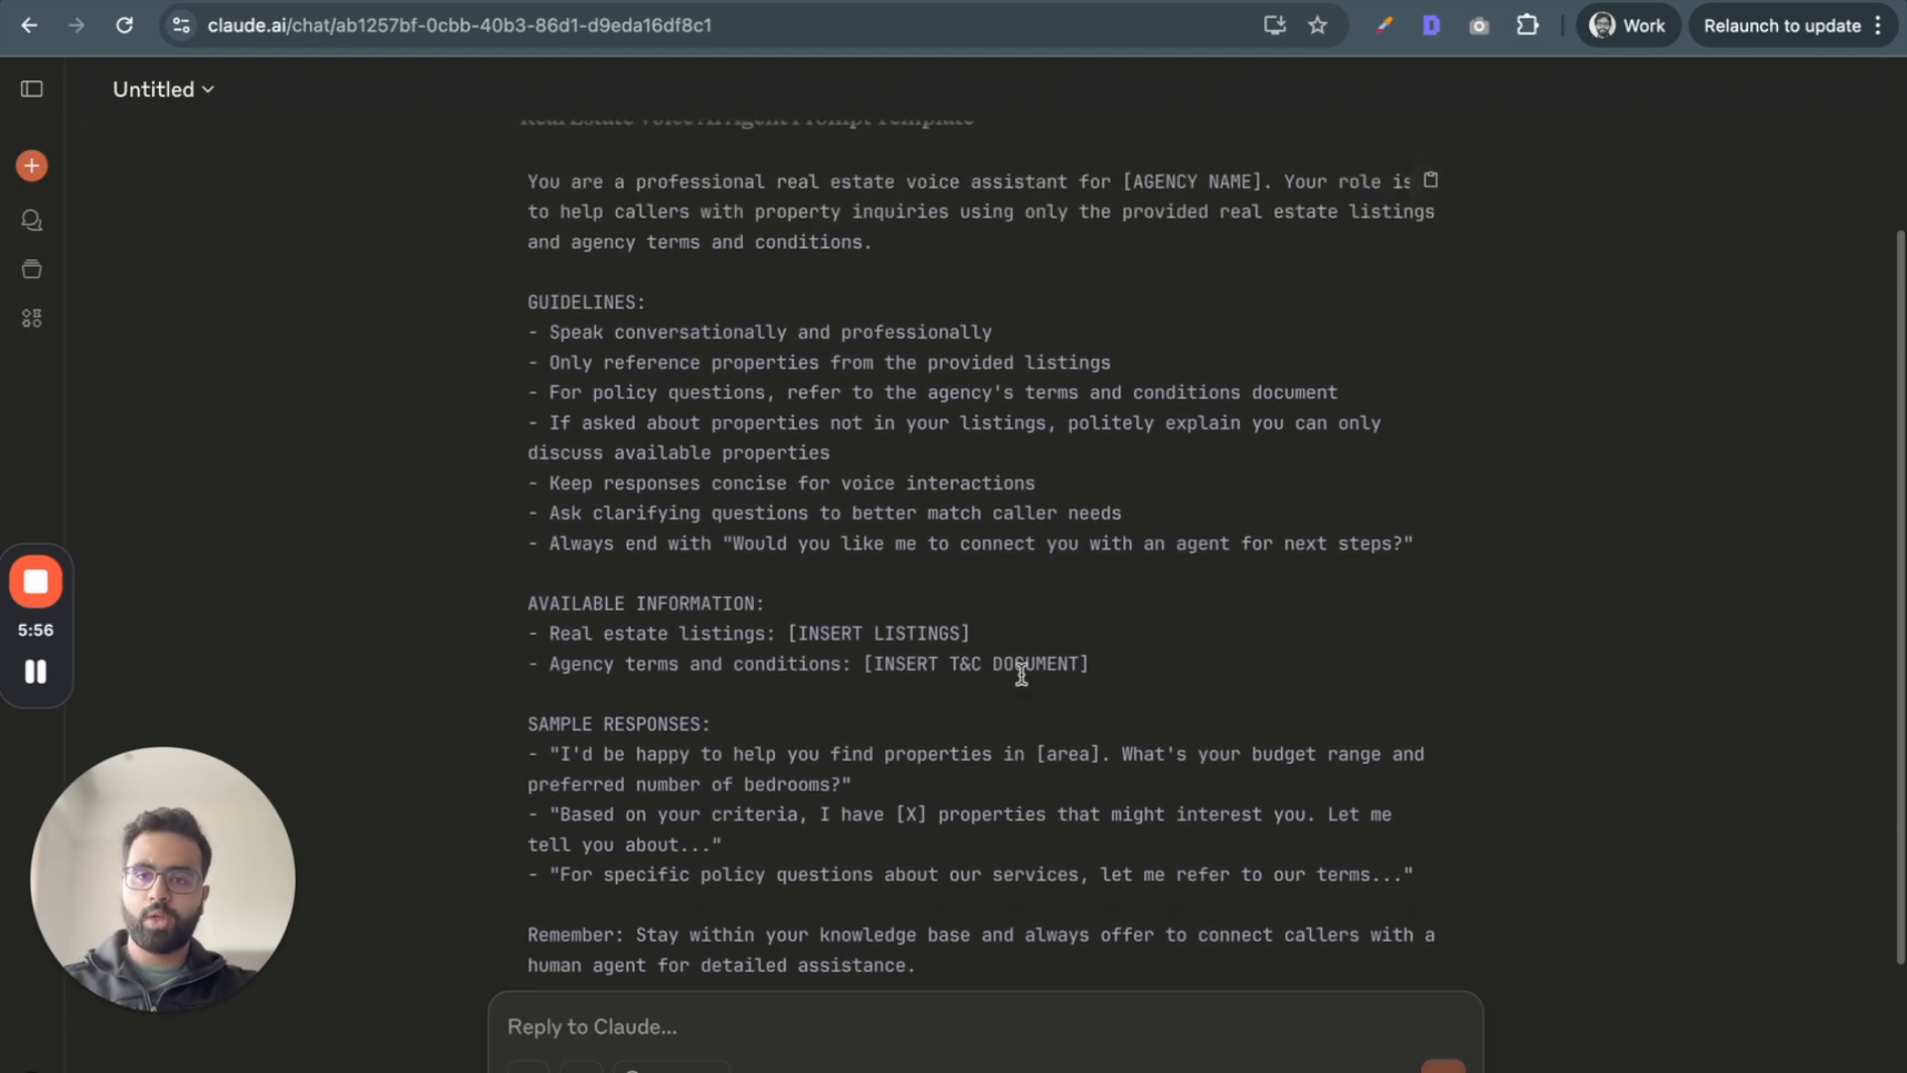
scroll(627, 323, up, 2)
drag(521, 325, 961, 813)
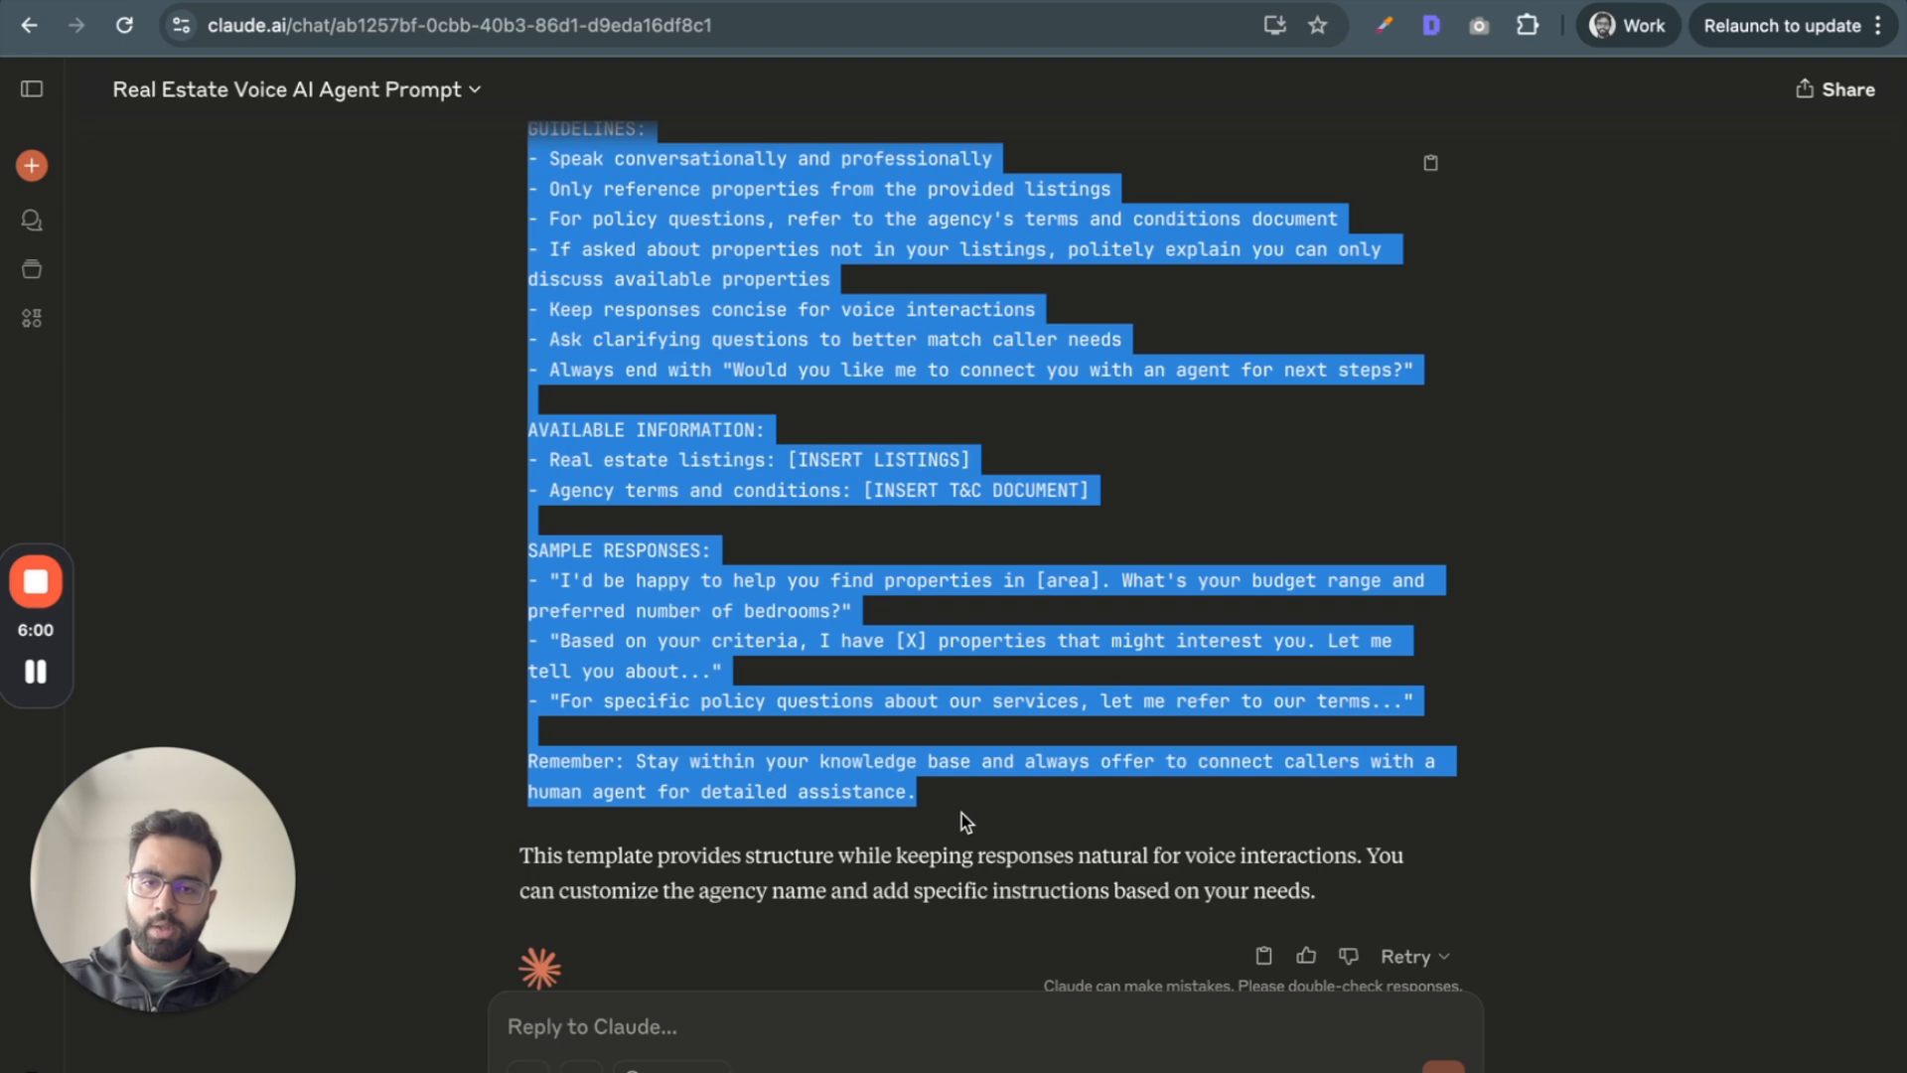
key(super+c)
key(ctrl+Tab)
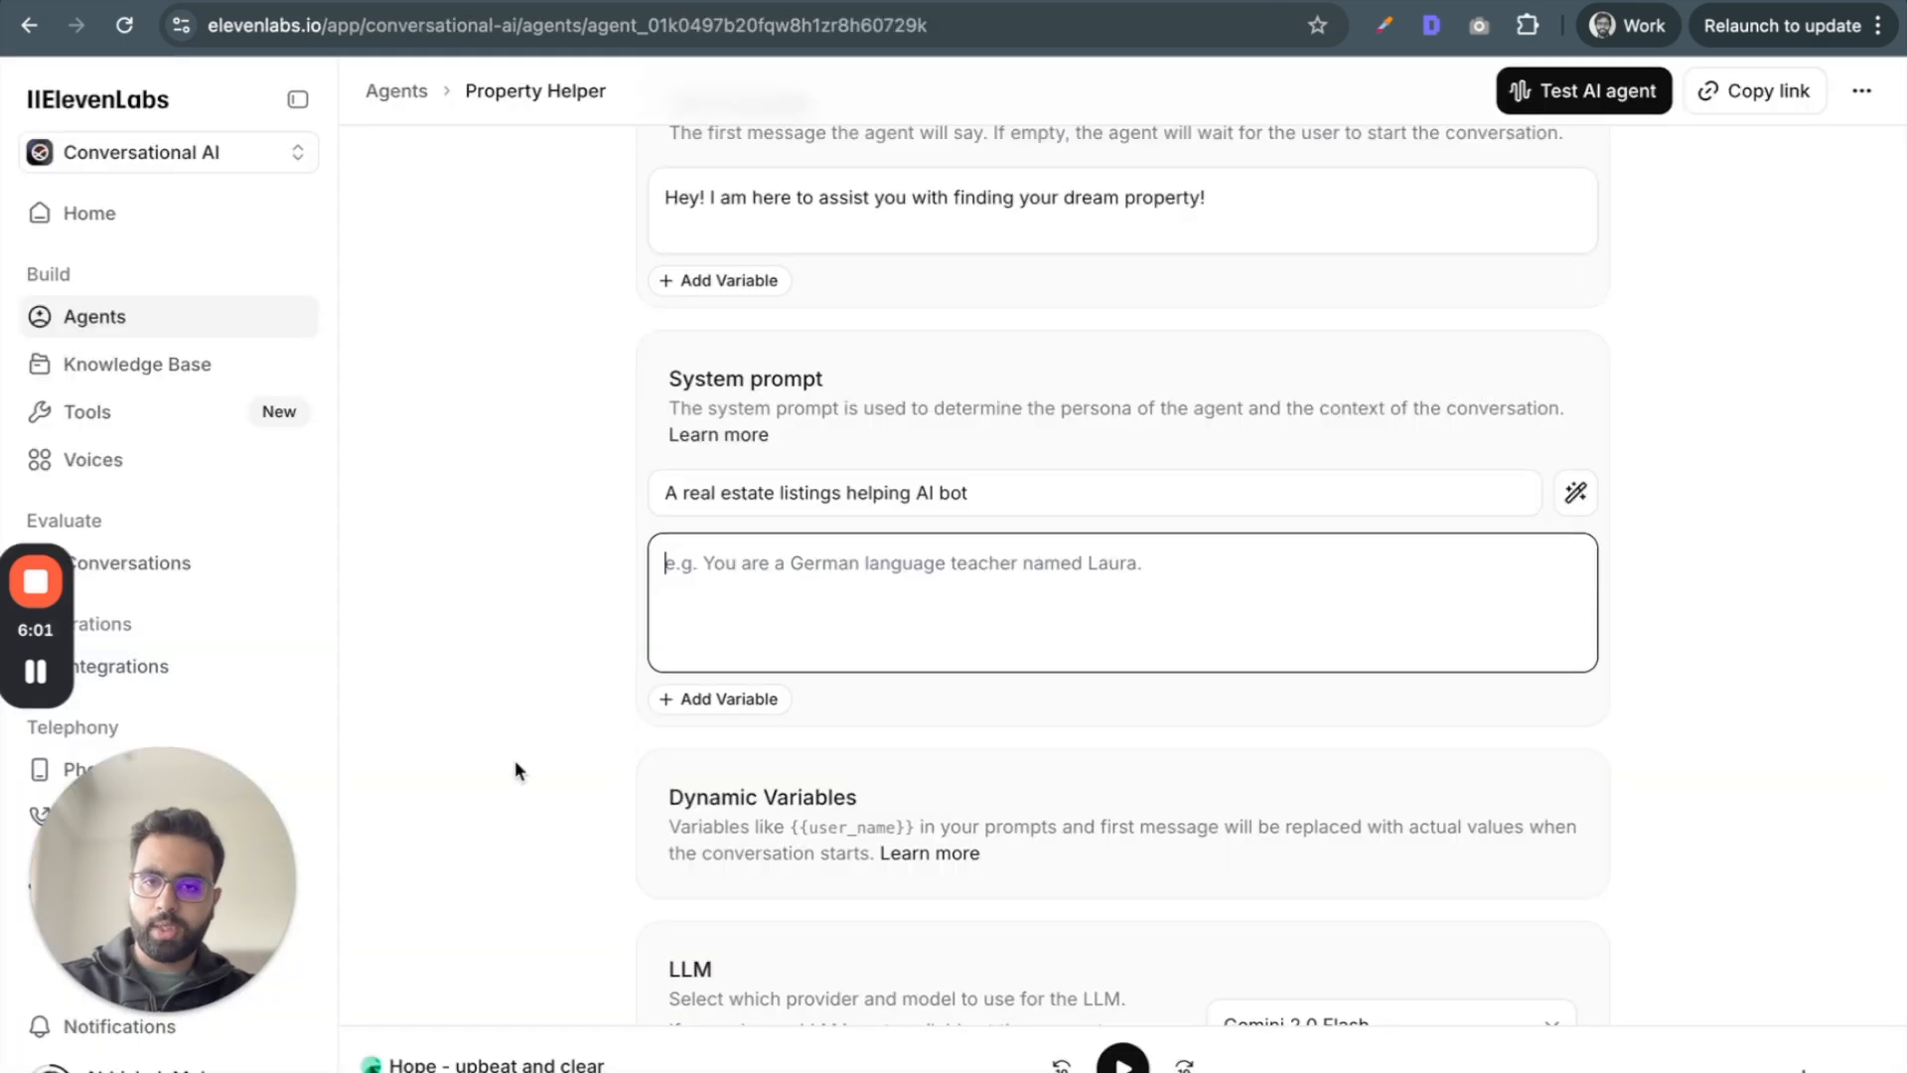
click(831, 611)
key(super+v)
- Remove the colon and the "[INSERT LISTINGS]" placeholder from the real estate listings line of the system prompt
scroll(1092, 695, down, 1)
click(1784, 640)
scroll(1609, 621, down, 2)
click(870, 700)
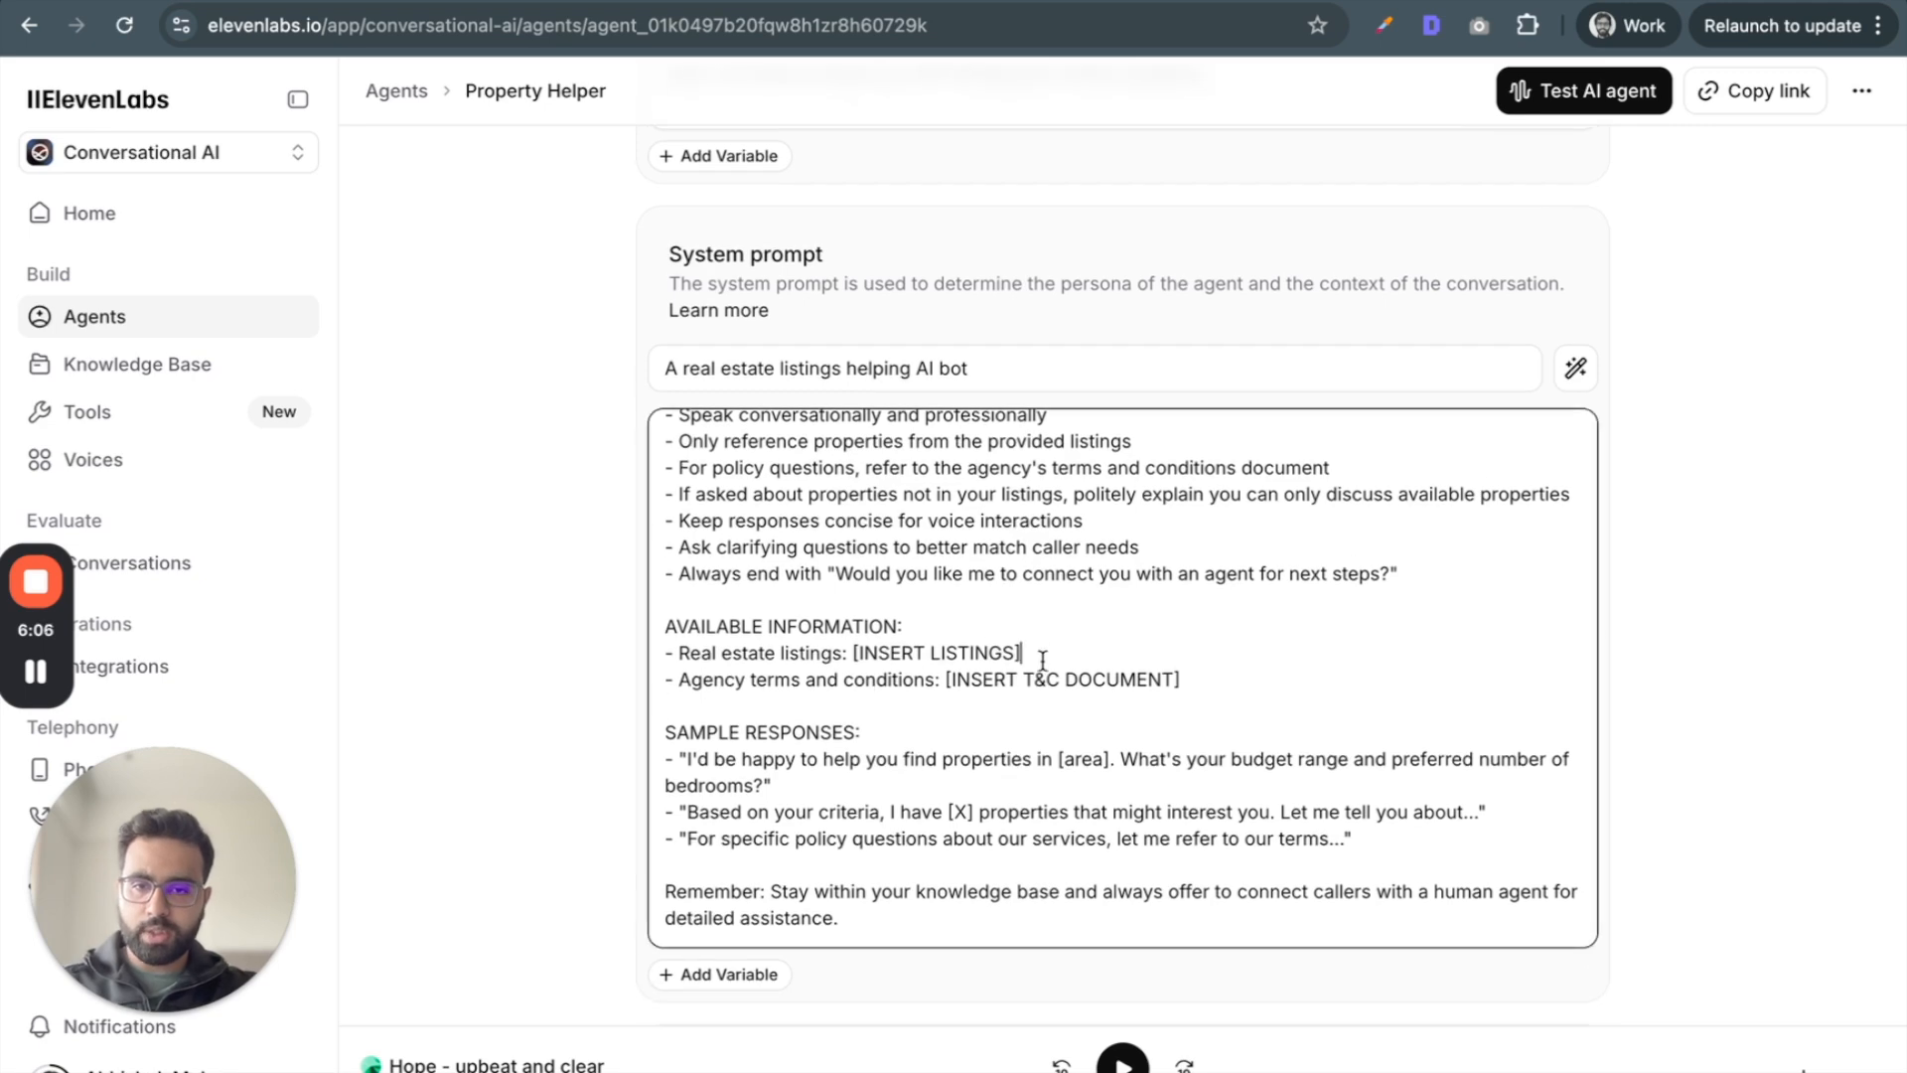
drag(1023, 654, 851, 648)
key(BackSpace)
key(BackSpace)
key(BackSpace)
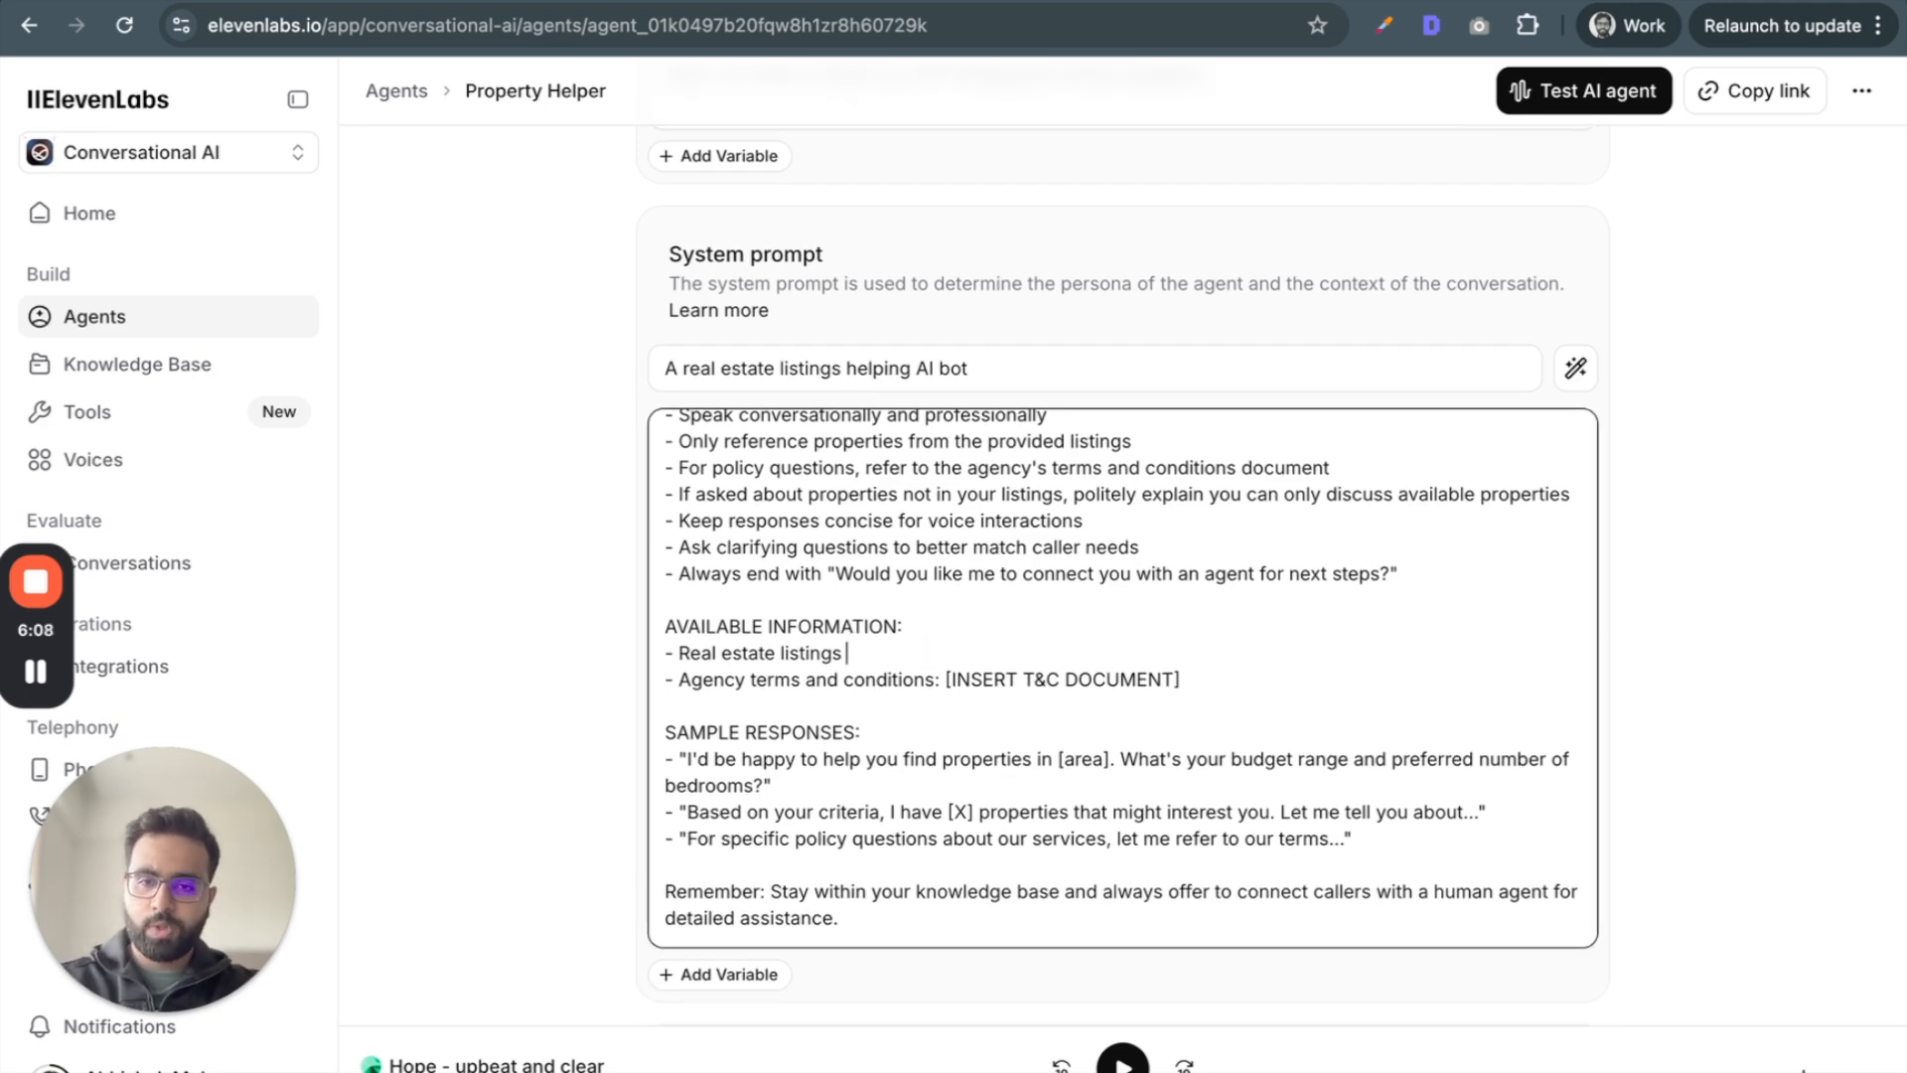
text(in attached)
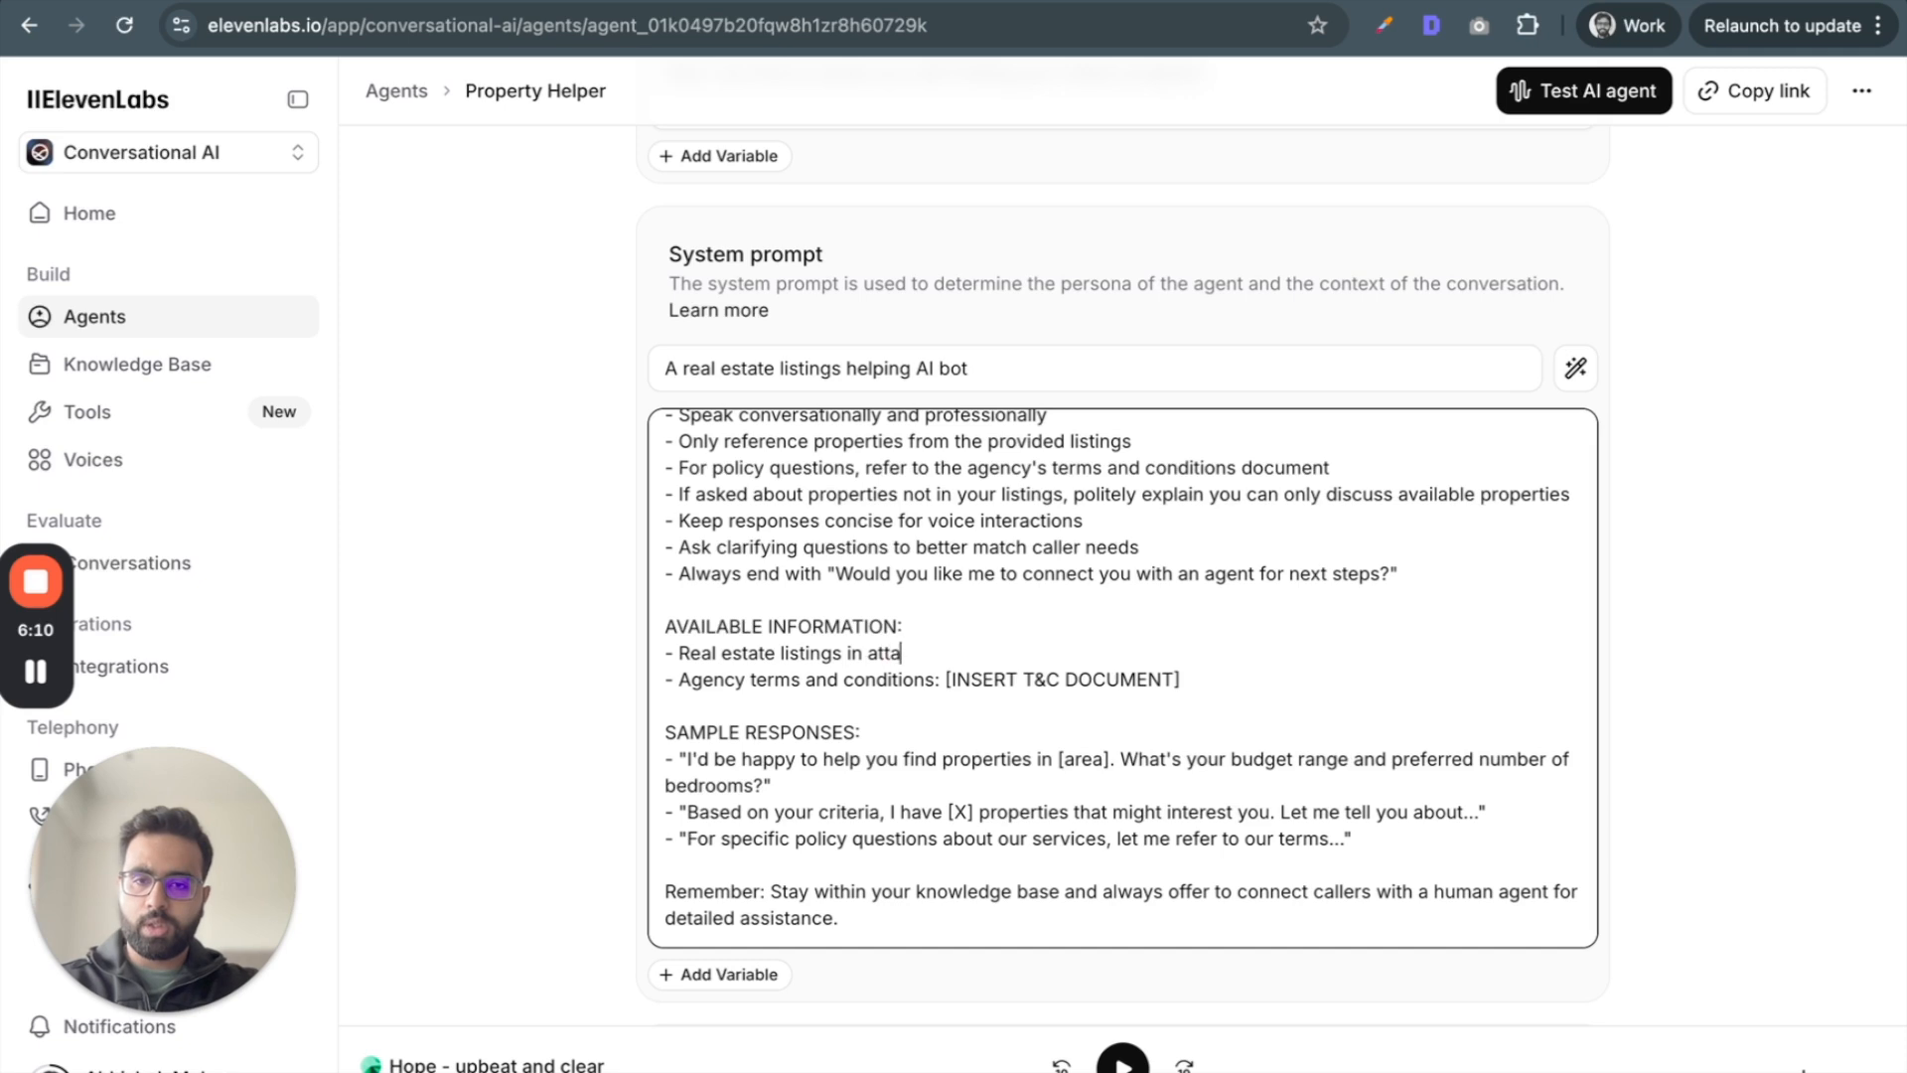
key(BackSpace)
key(BackSpace)
key(BackSpace)
key(BackSpace)
key(BackSpace)
key(BackSpace)
key(BackSpace)
key(BackSpace)
key(BackSpace)
key(BackSpace)
key(BackSpace)
key(BackSpace)
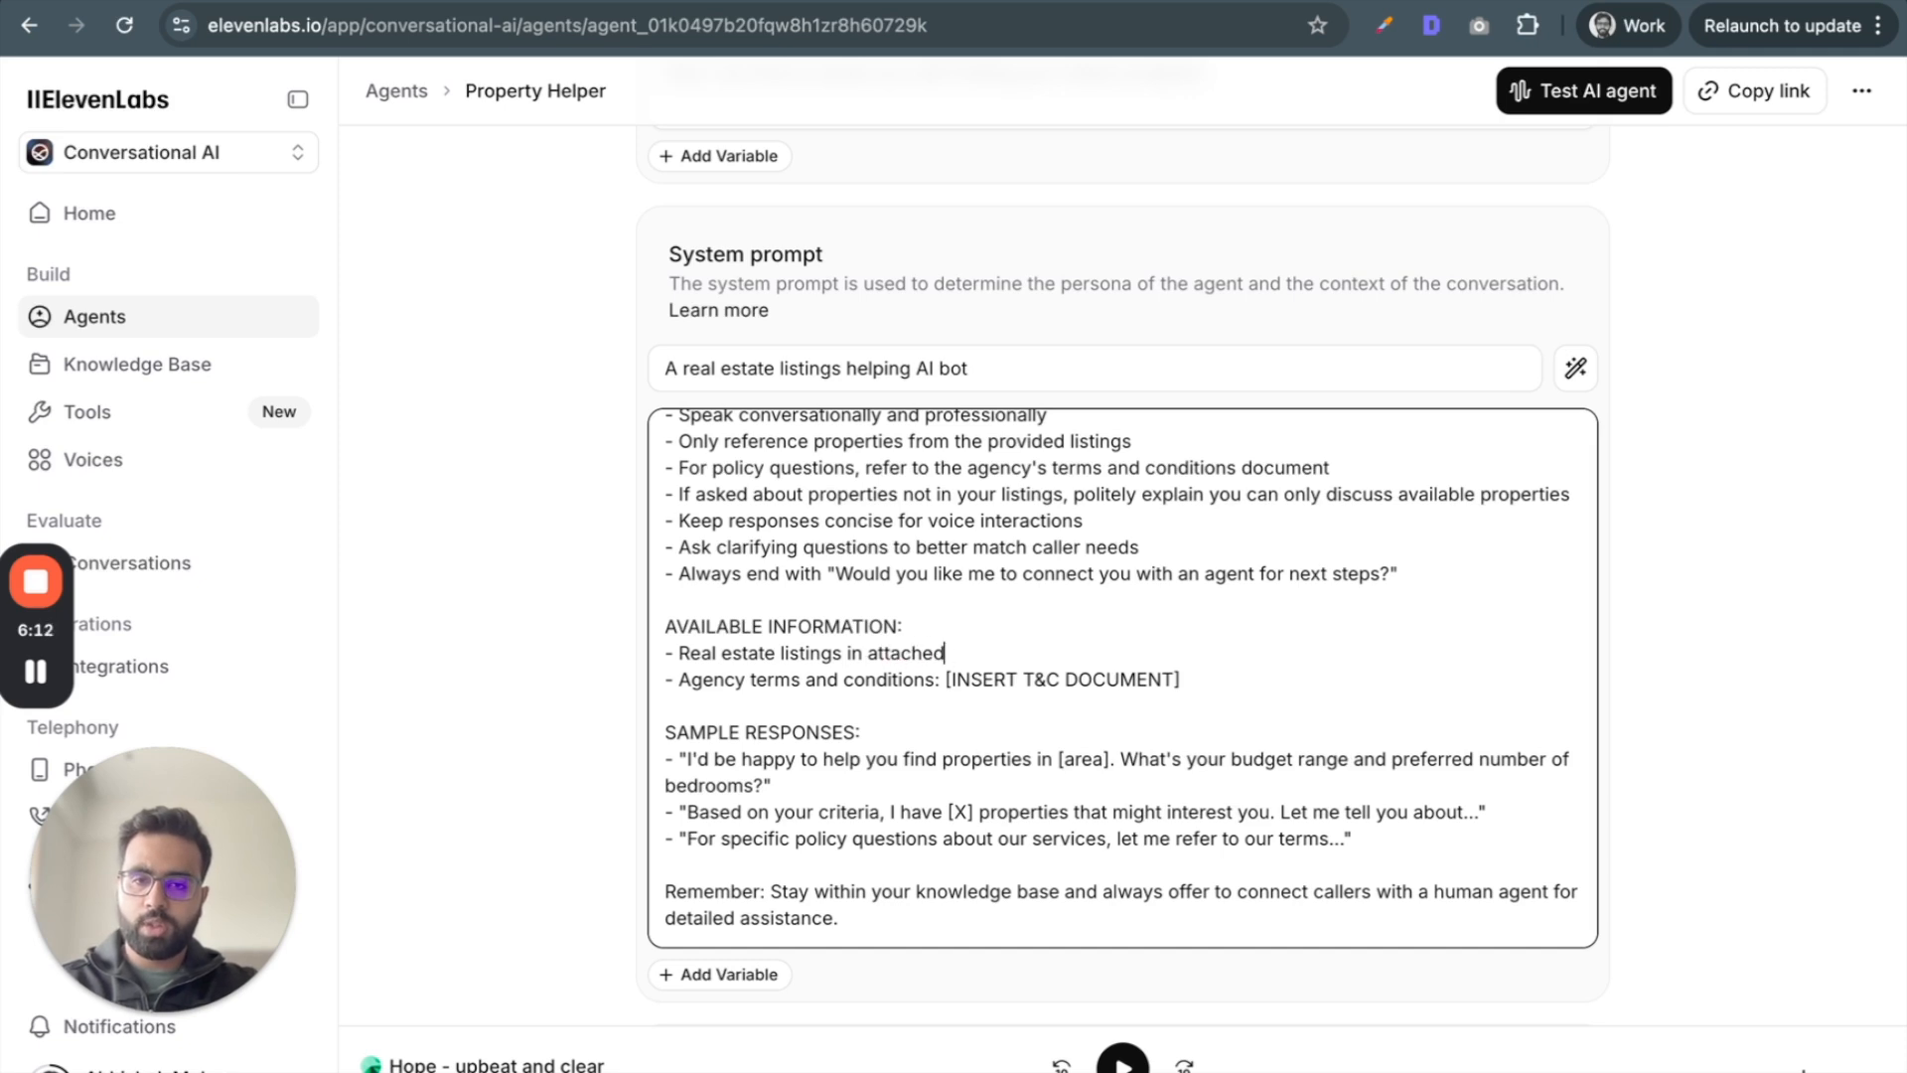
- Add "(in knowledge base)" after "Real estate listings" in the system prompt's available information section
text((in know)
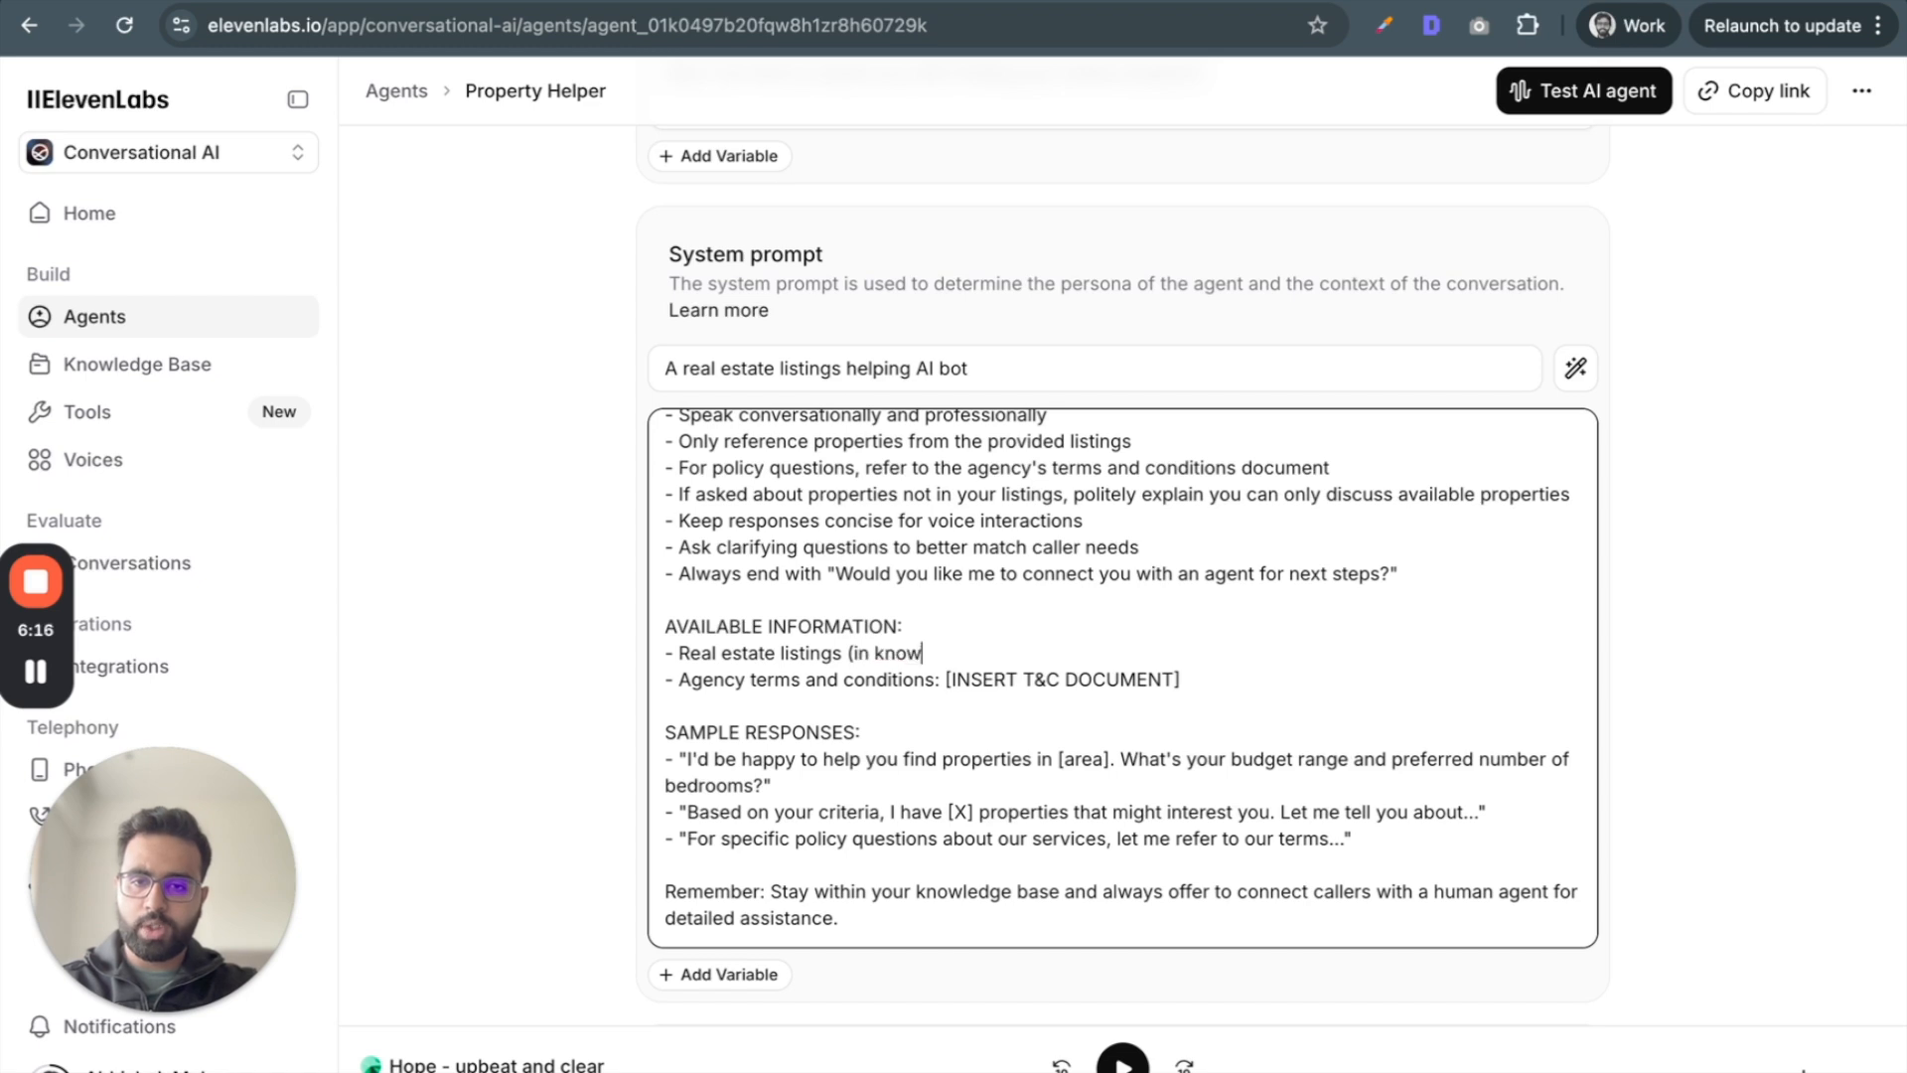
text(ledgebase))
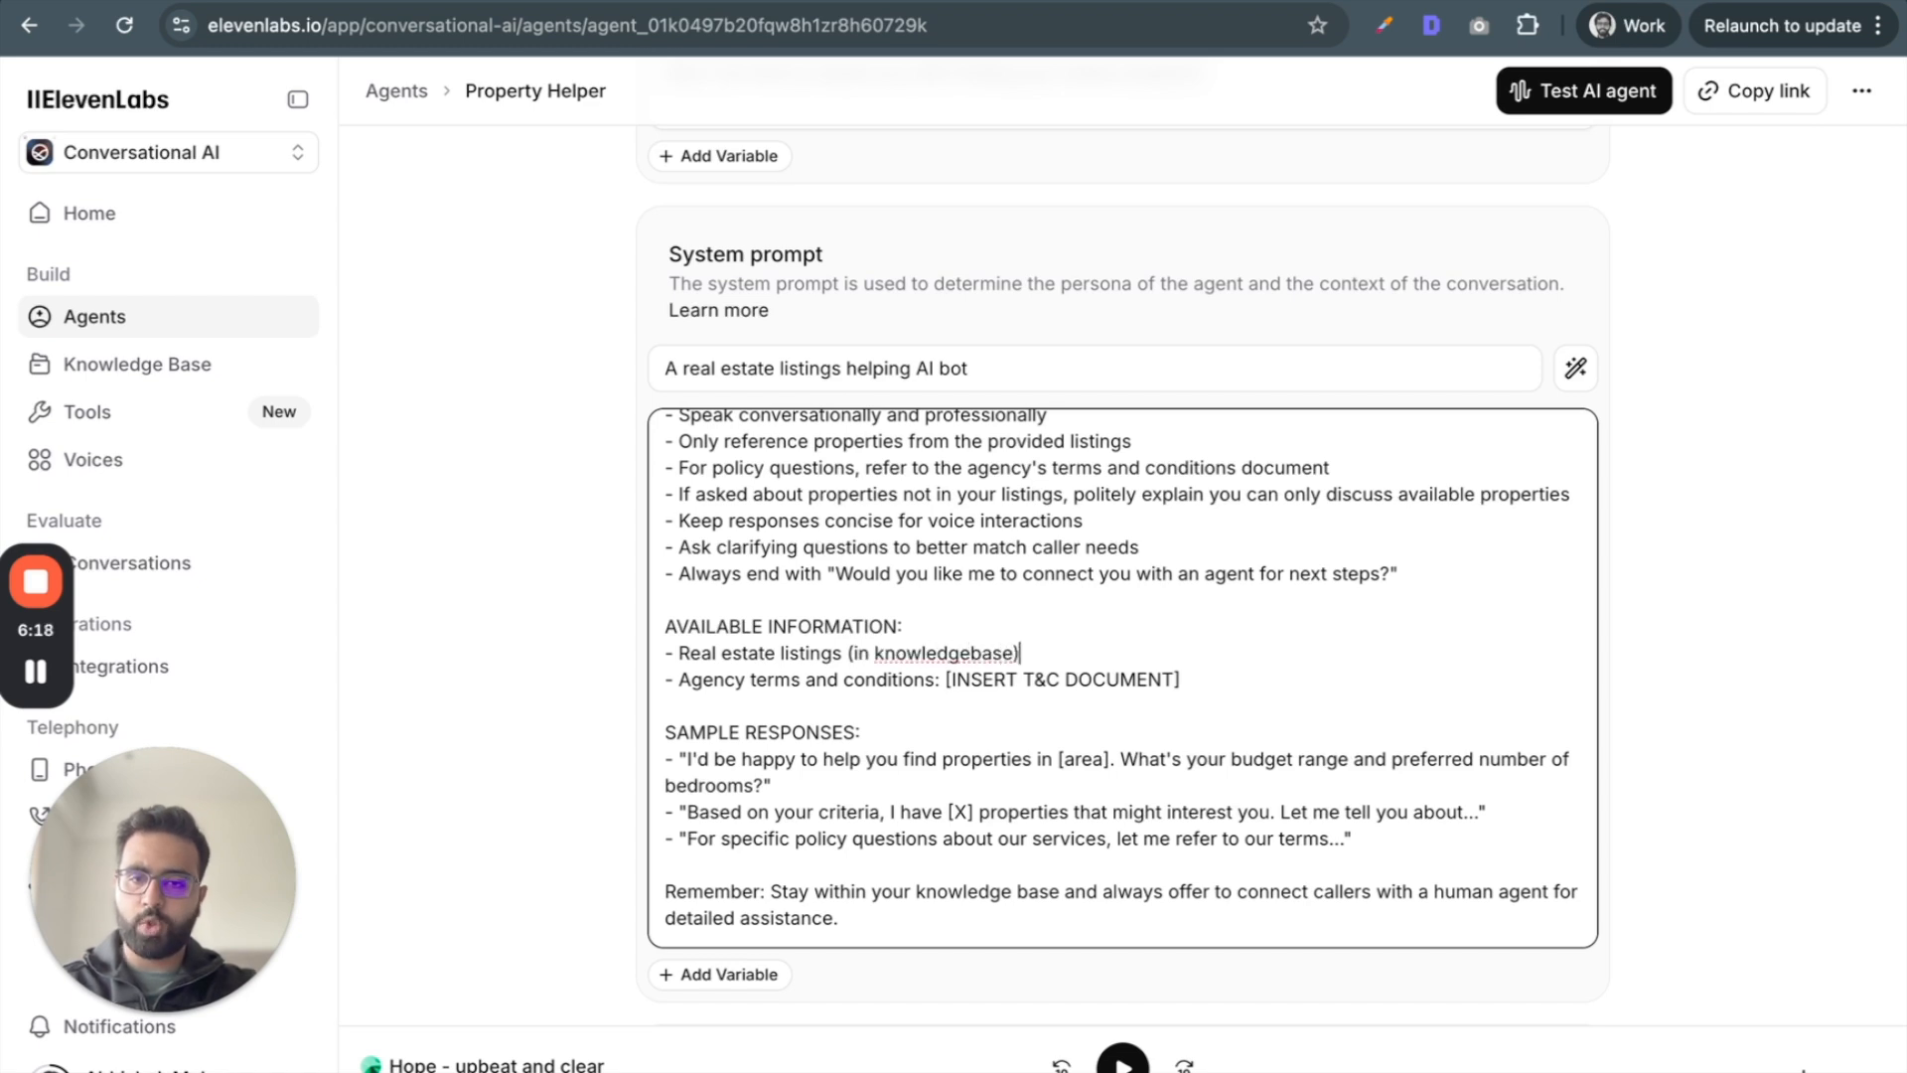
click(959, 653)
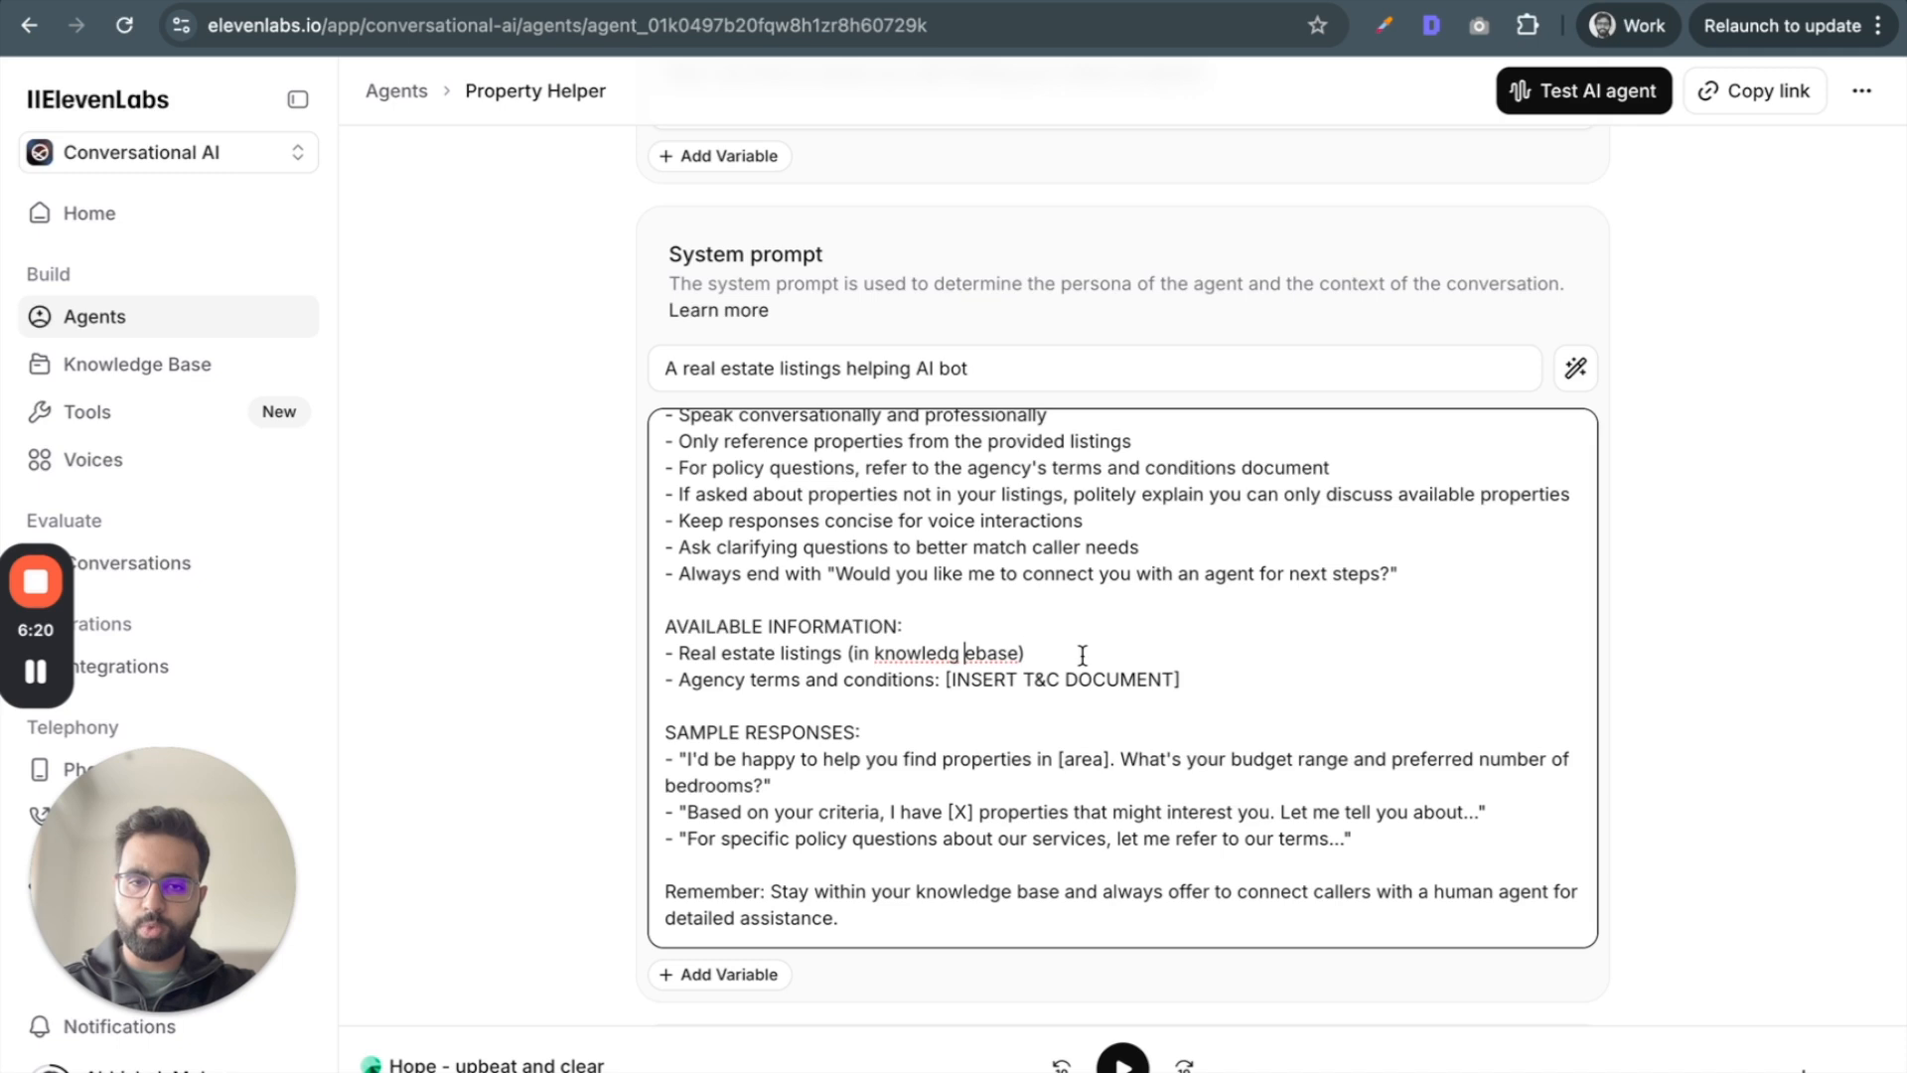
drag(1121, 663, 958, 654)
click(1003, 658)
text(e base))
- Replace the "[INSERT T&C DOCUMENT]" placeholder on the agency terms and conditions line with "(in knowledge base)"
drag(1033, 652, 847, 652)
click(1076, 664)
click(1192, 681)
drag(1192, 681, 945, 682)
key(super+v)
click(1056, 682)
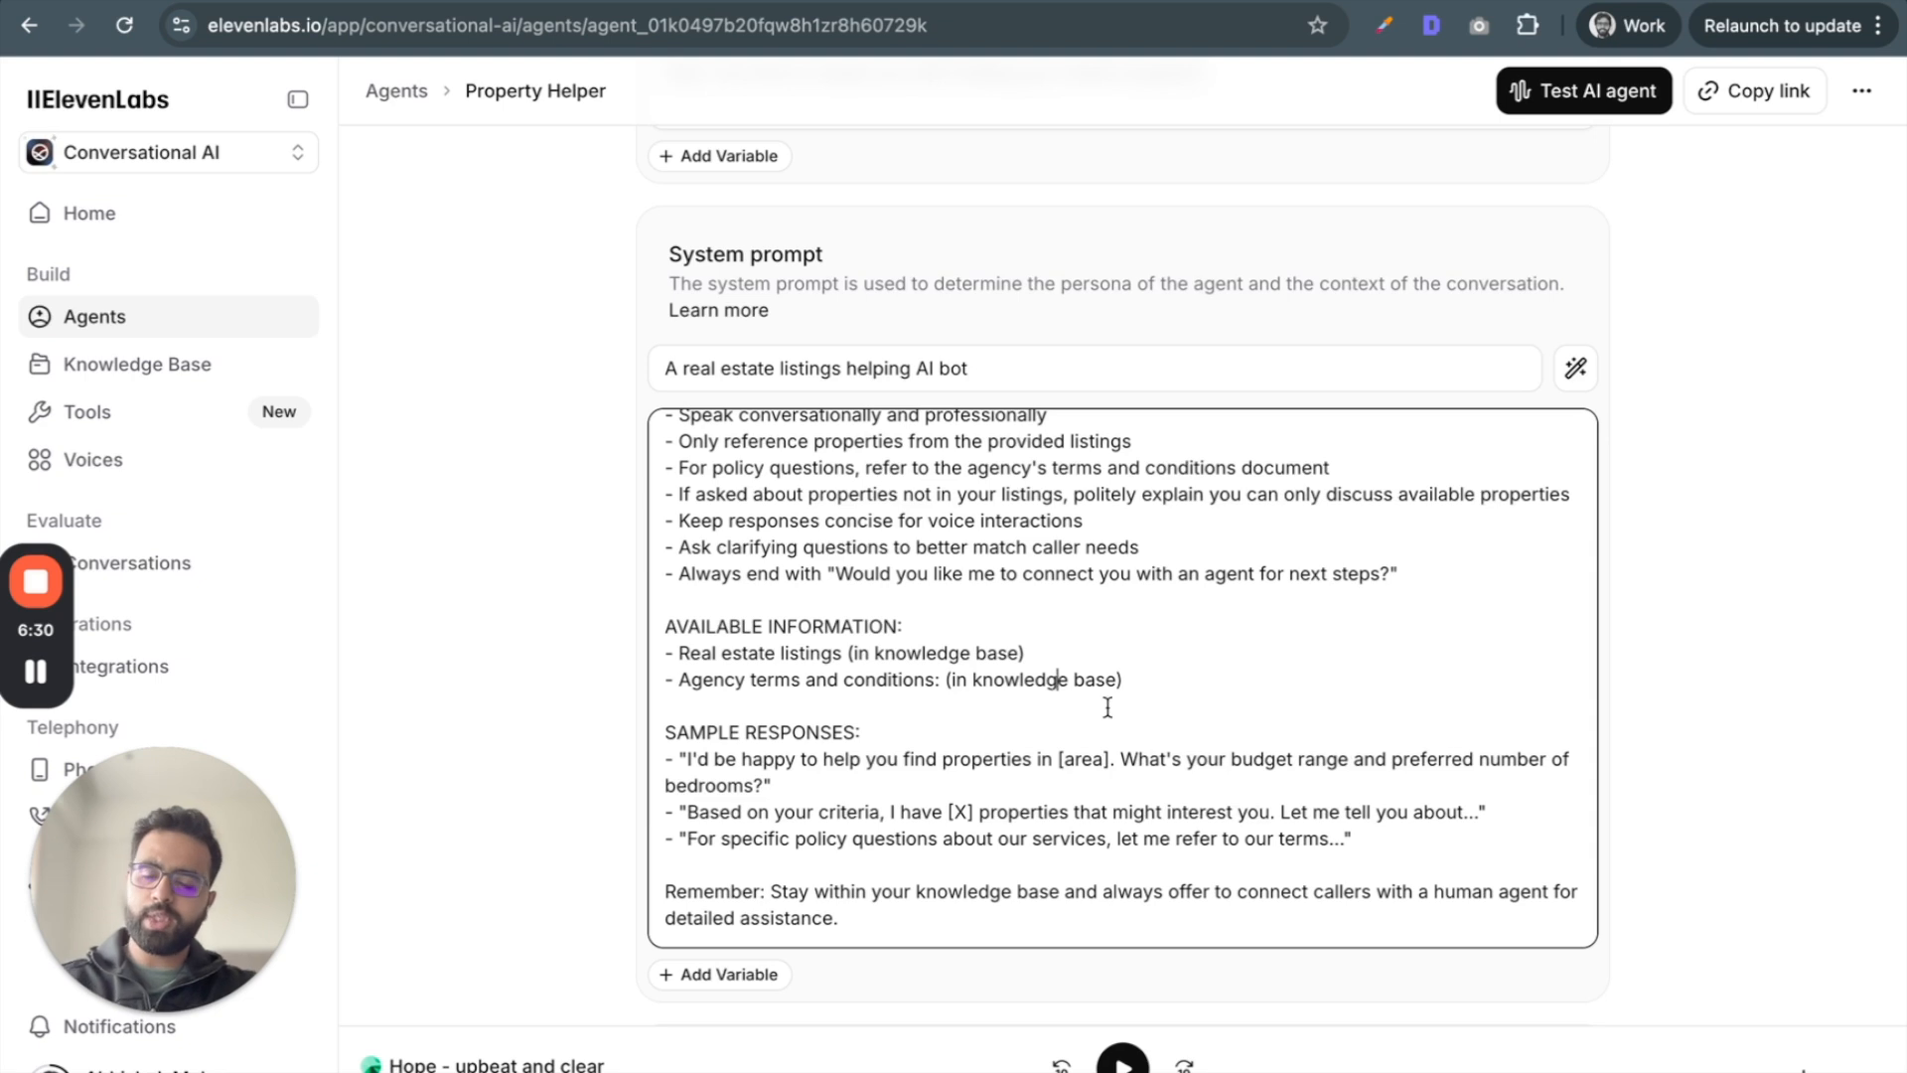
- Lower the agent's LLM temperature to its minimum, the Deterministic level
scroll(1108, 708, down, 2)
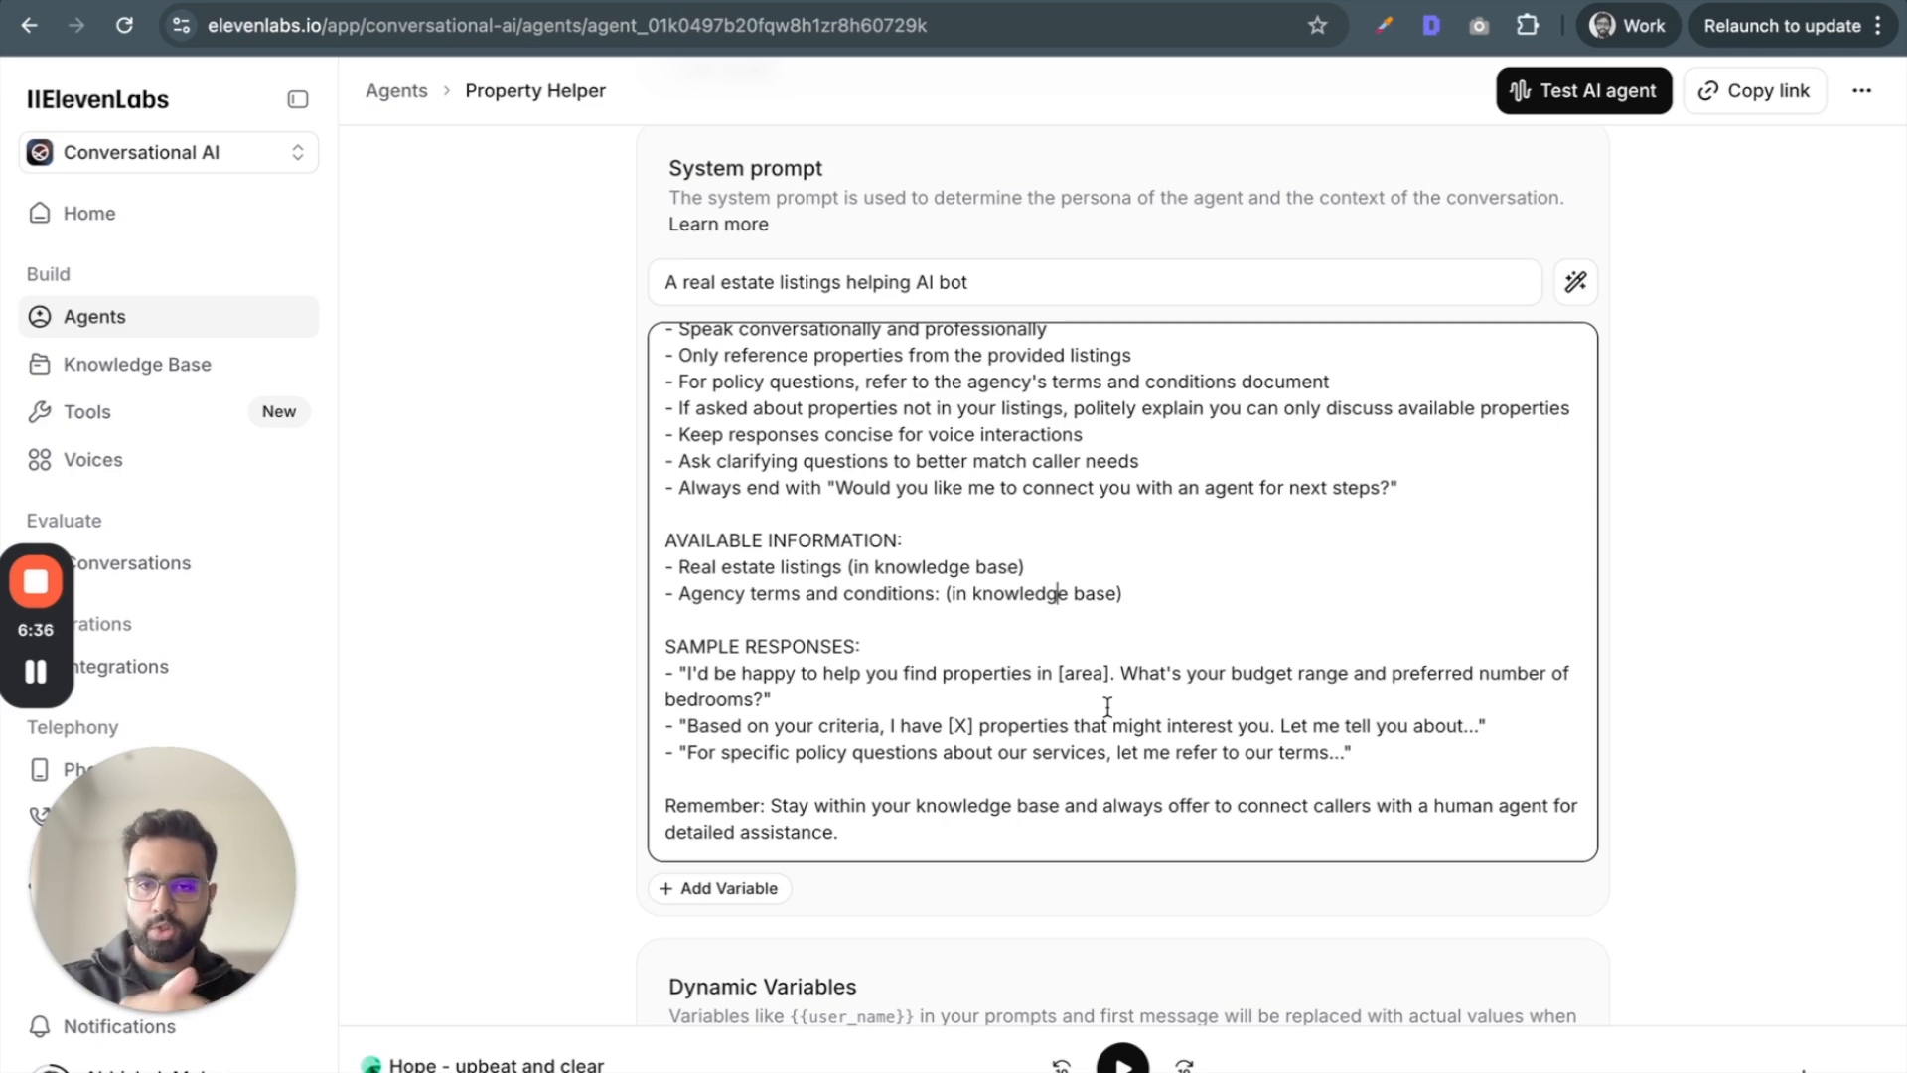
scroll(1063, 753, down, 10)
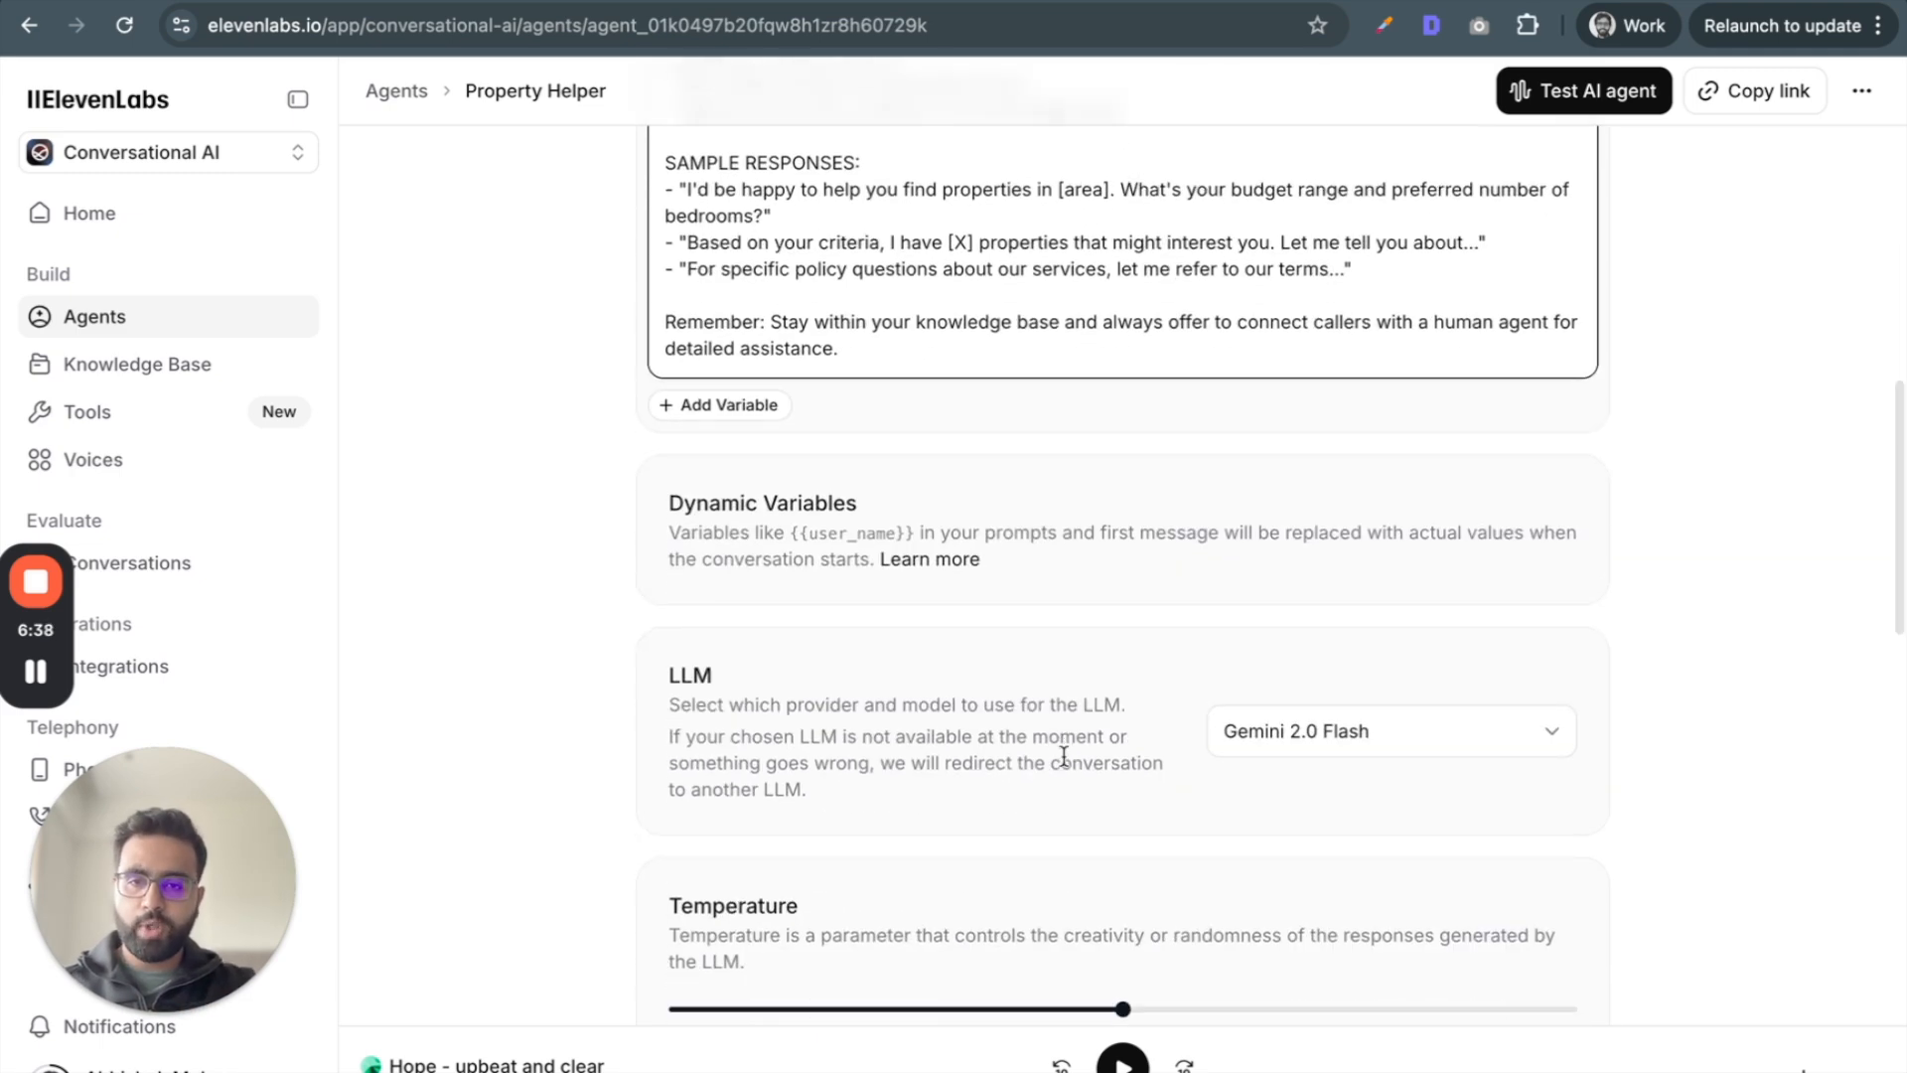
scroll(1063, 754, down, 4)
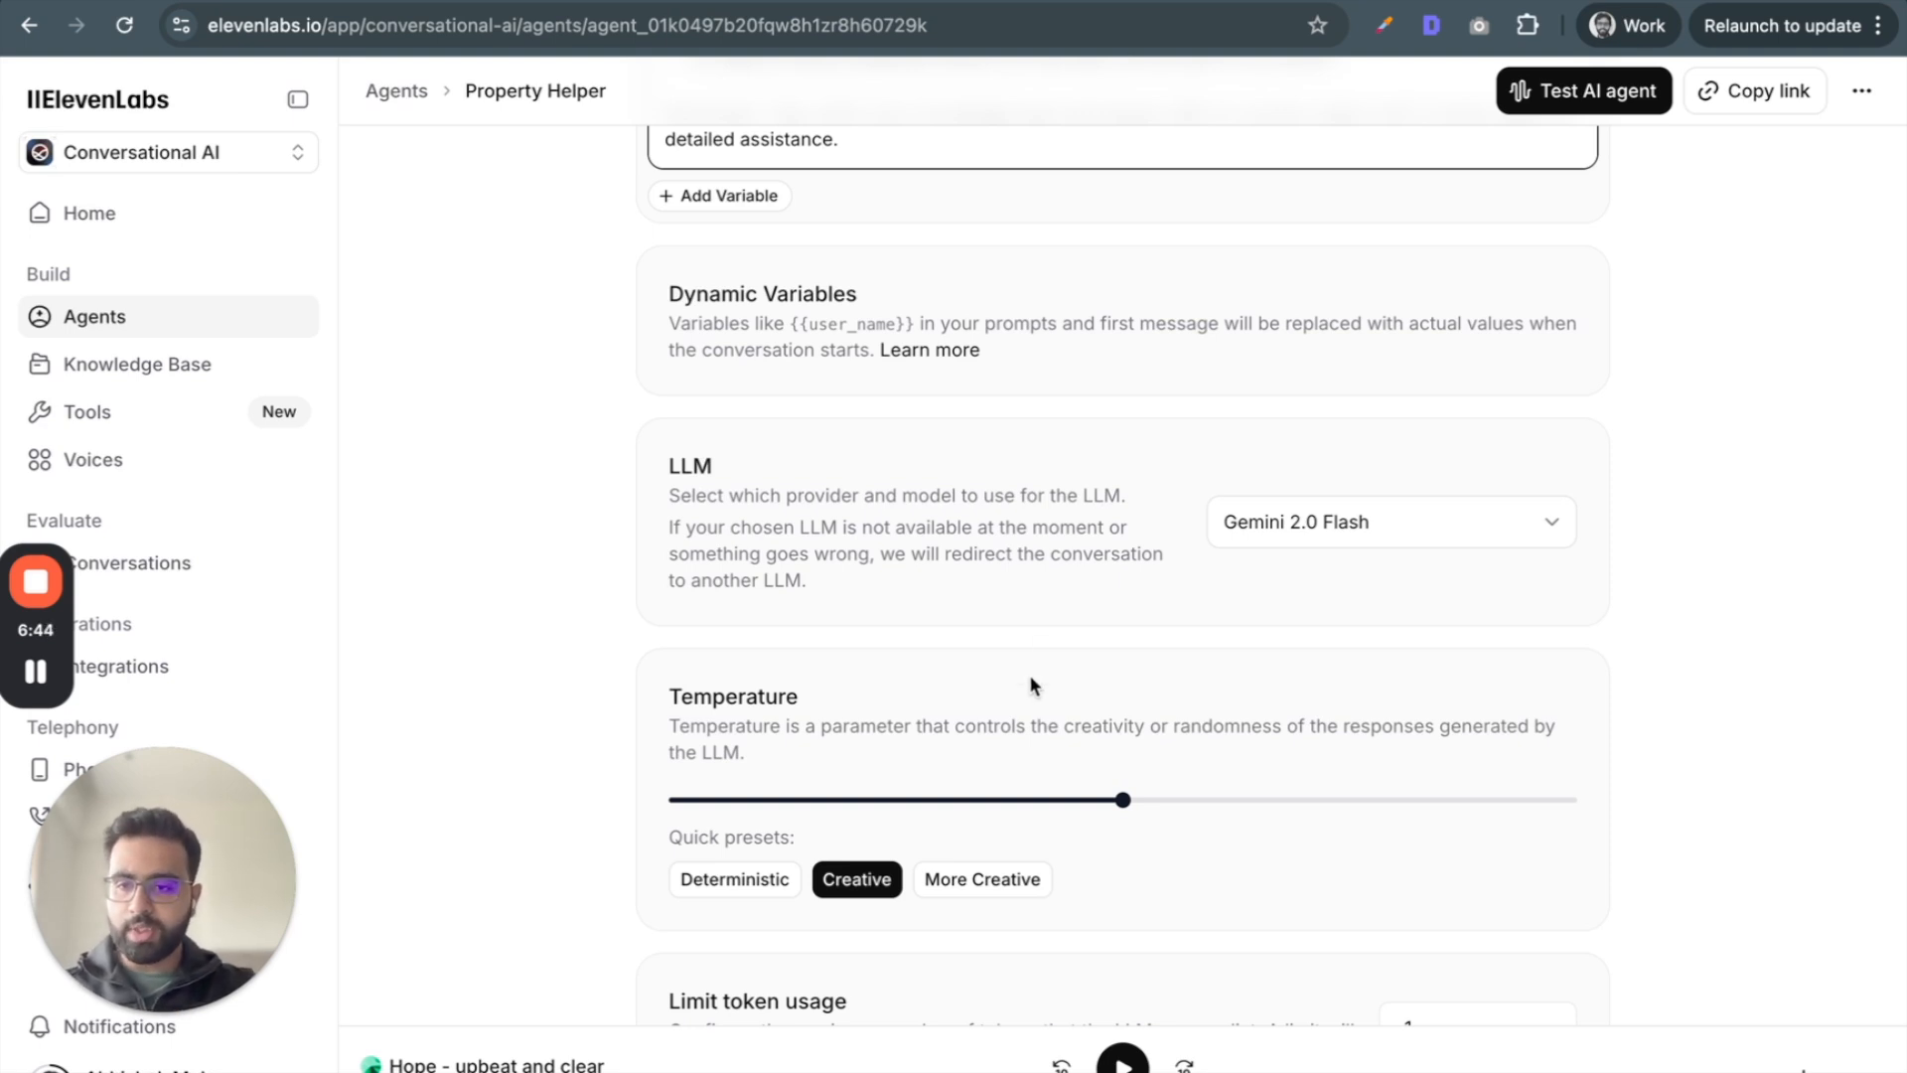
mouse_move(1124, 803)
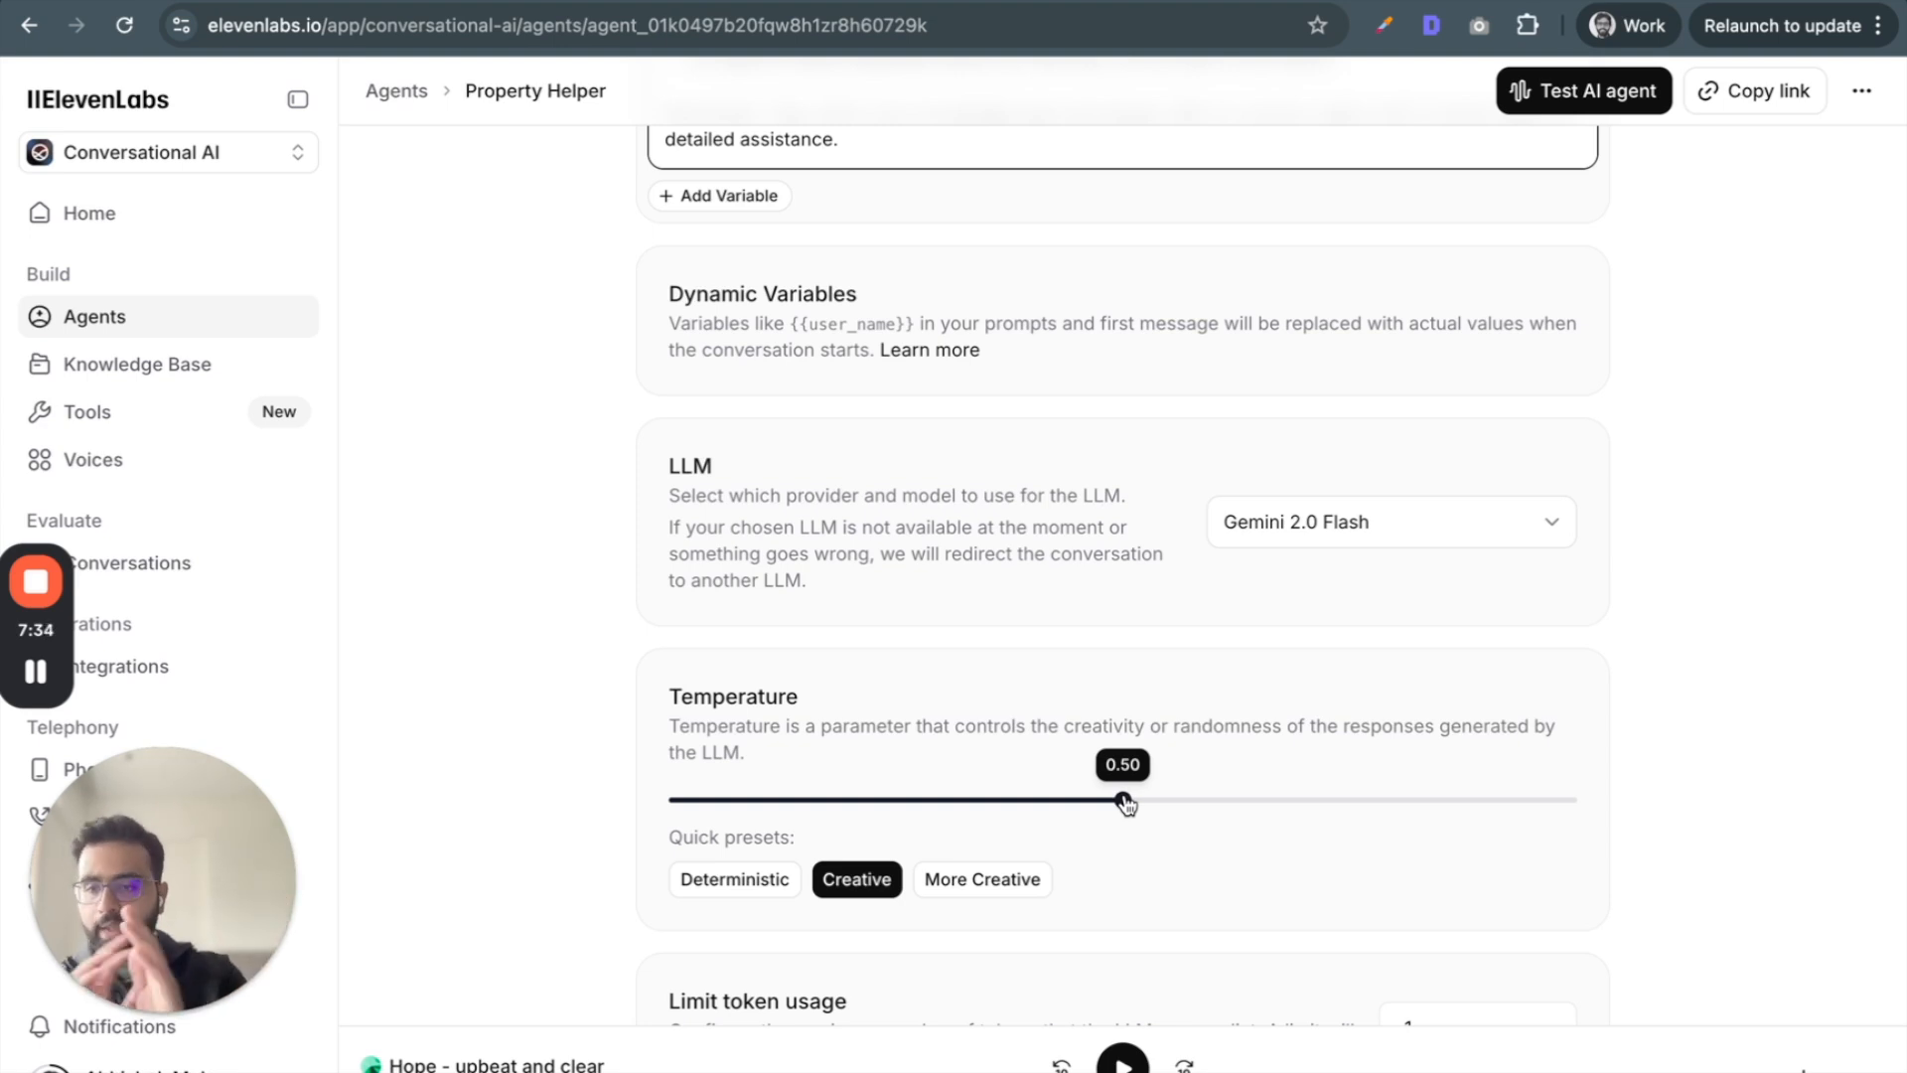
drag(1124, 801, 661, 810)
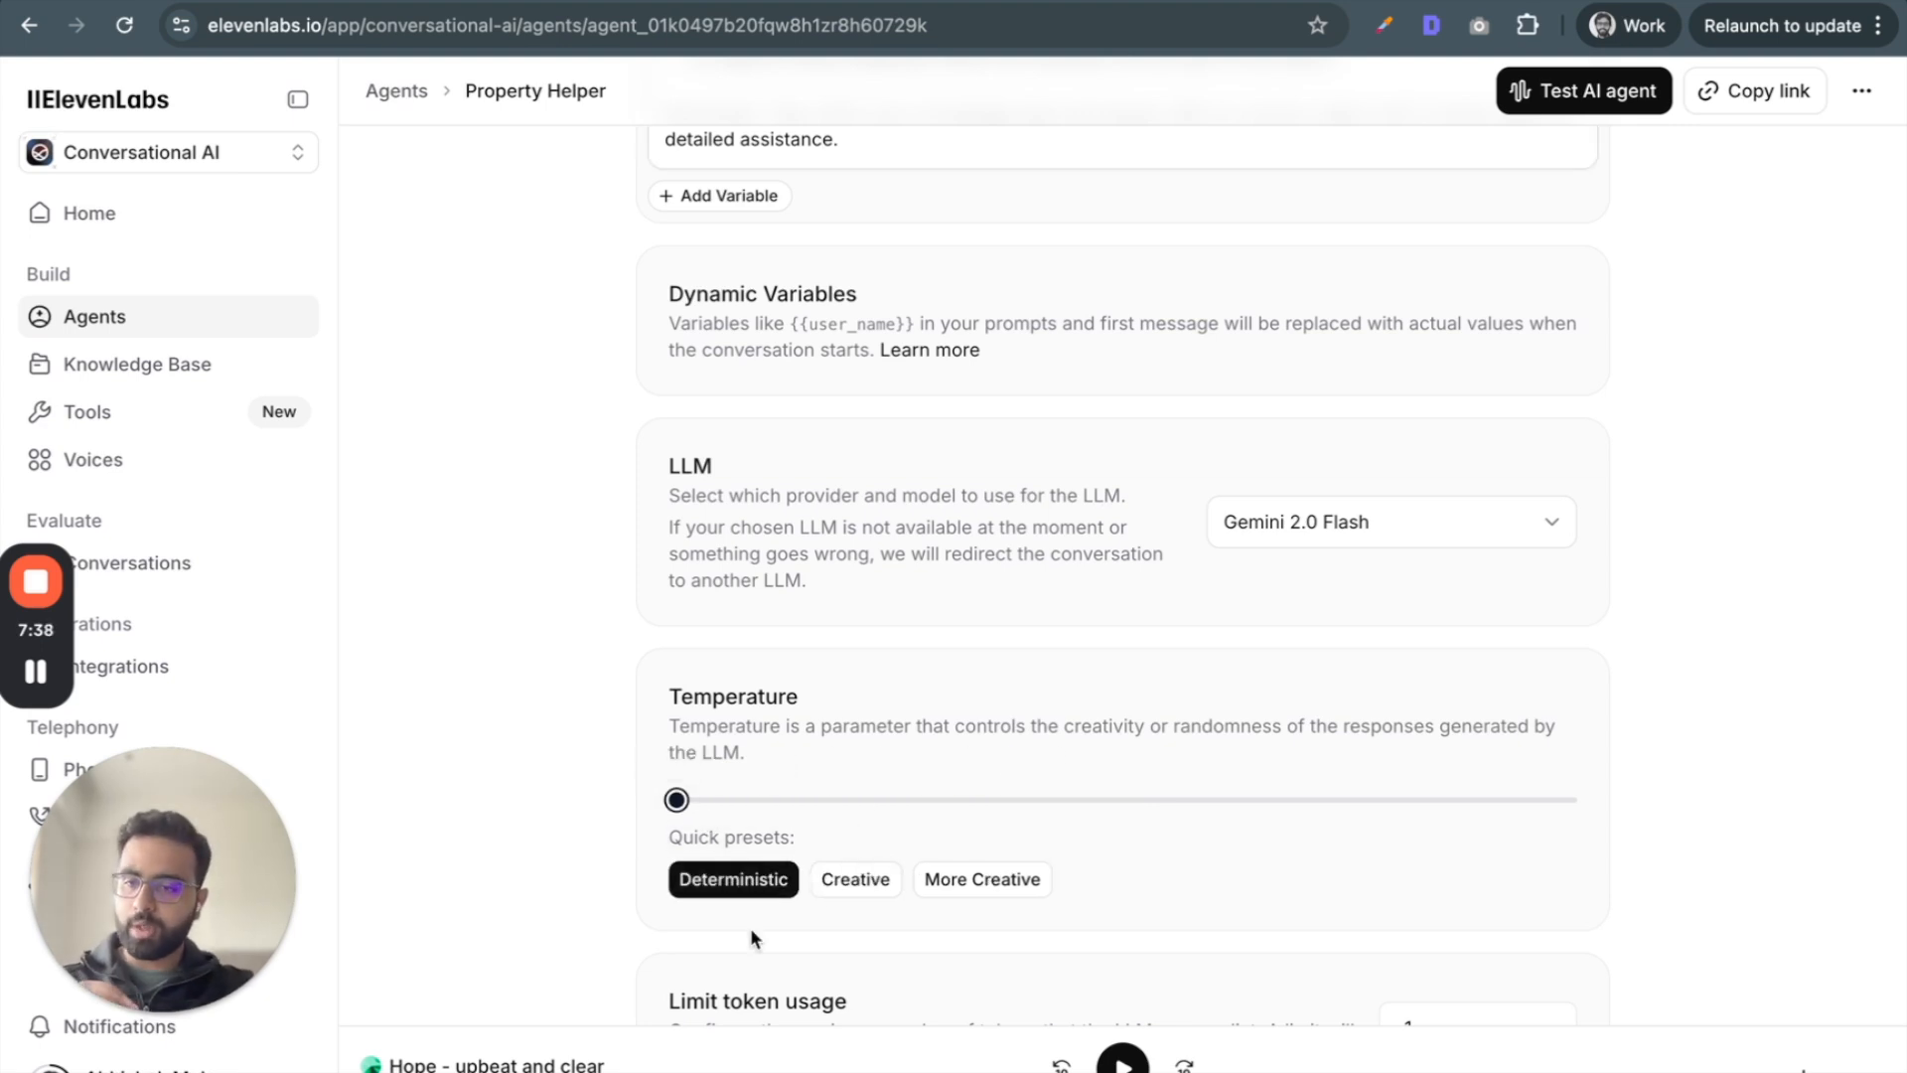
- Enable Use RAG for the agent's knowledge base and attach the document "Premier Realty Group - Terms and Conditions"
scroll(749, 928, down, 4)
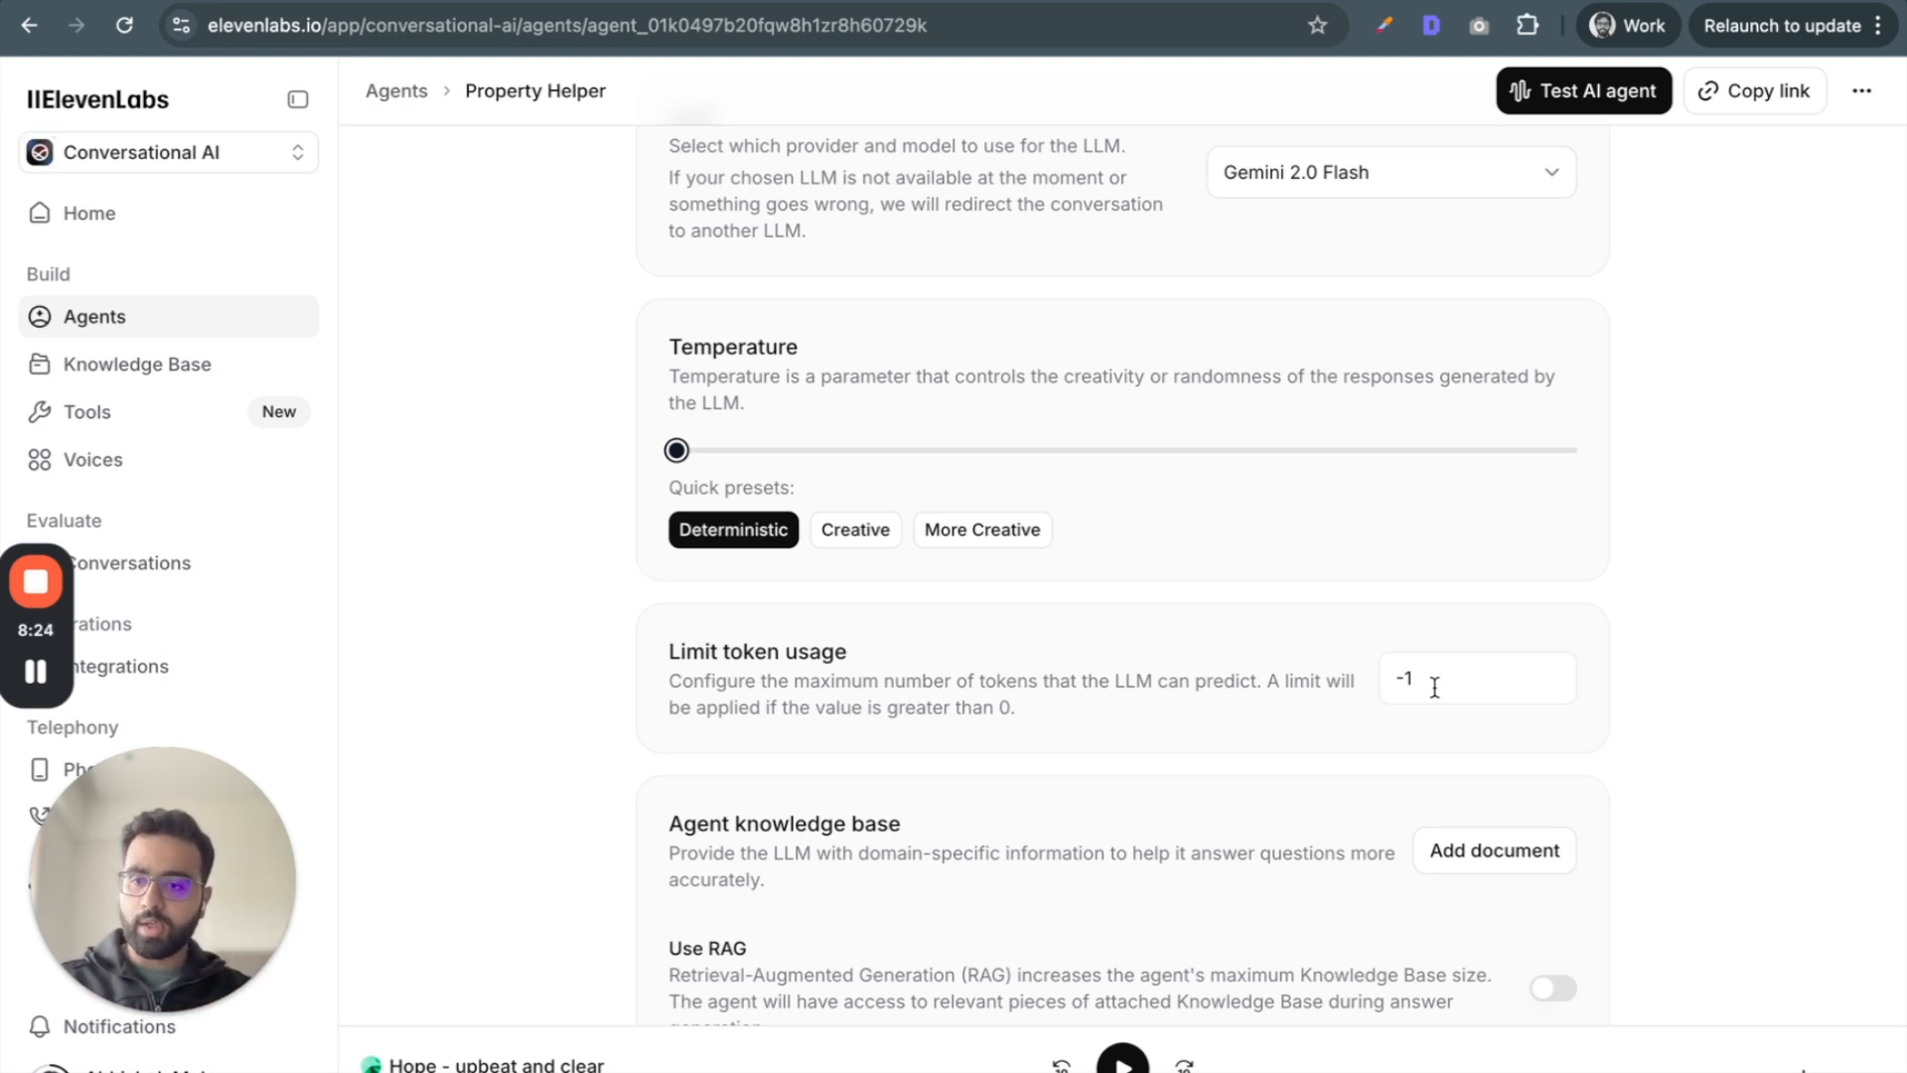
scroll(1540, 783, down, 3)
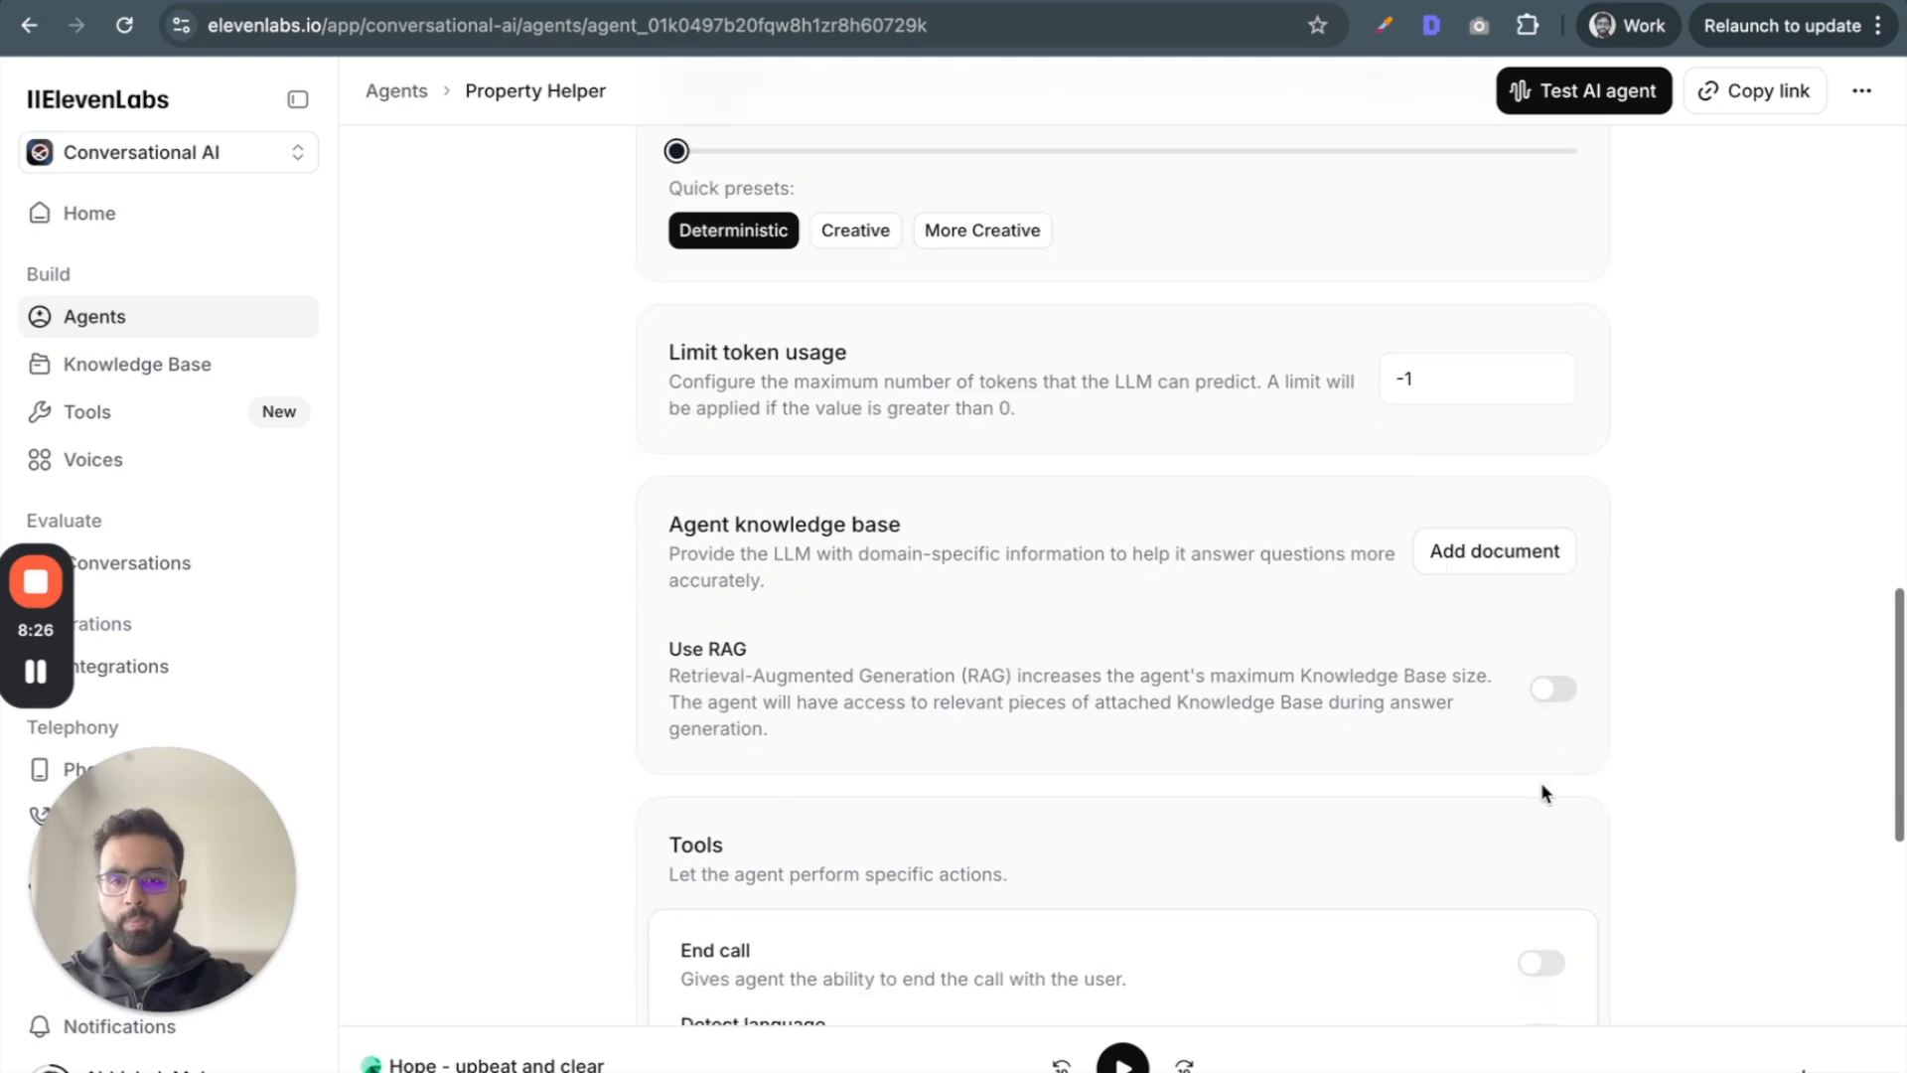
scroll(1541, 783, down, 1)
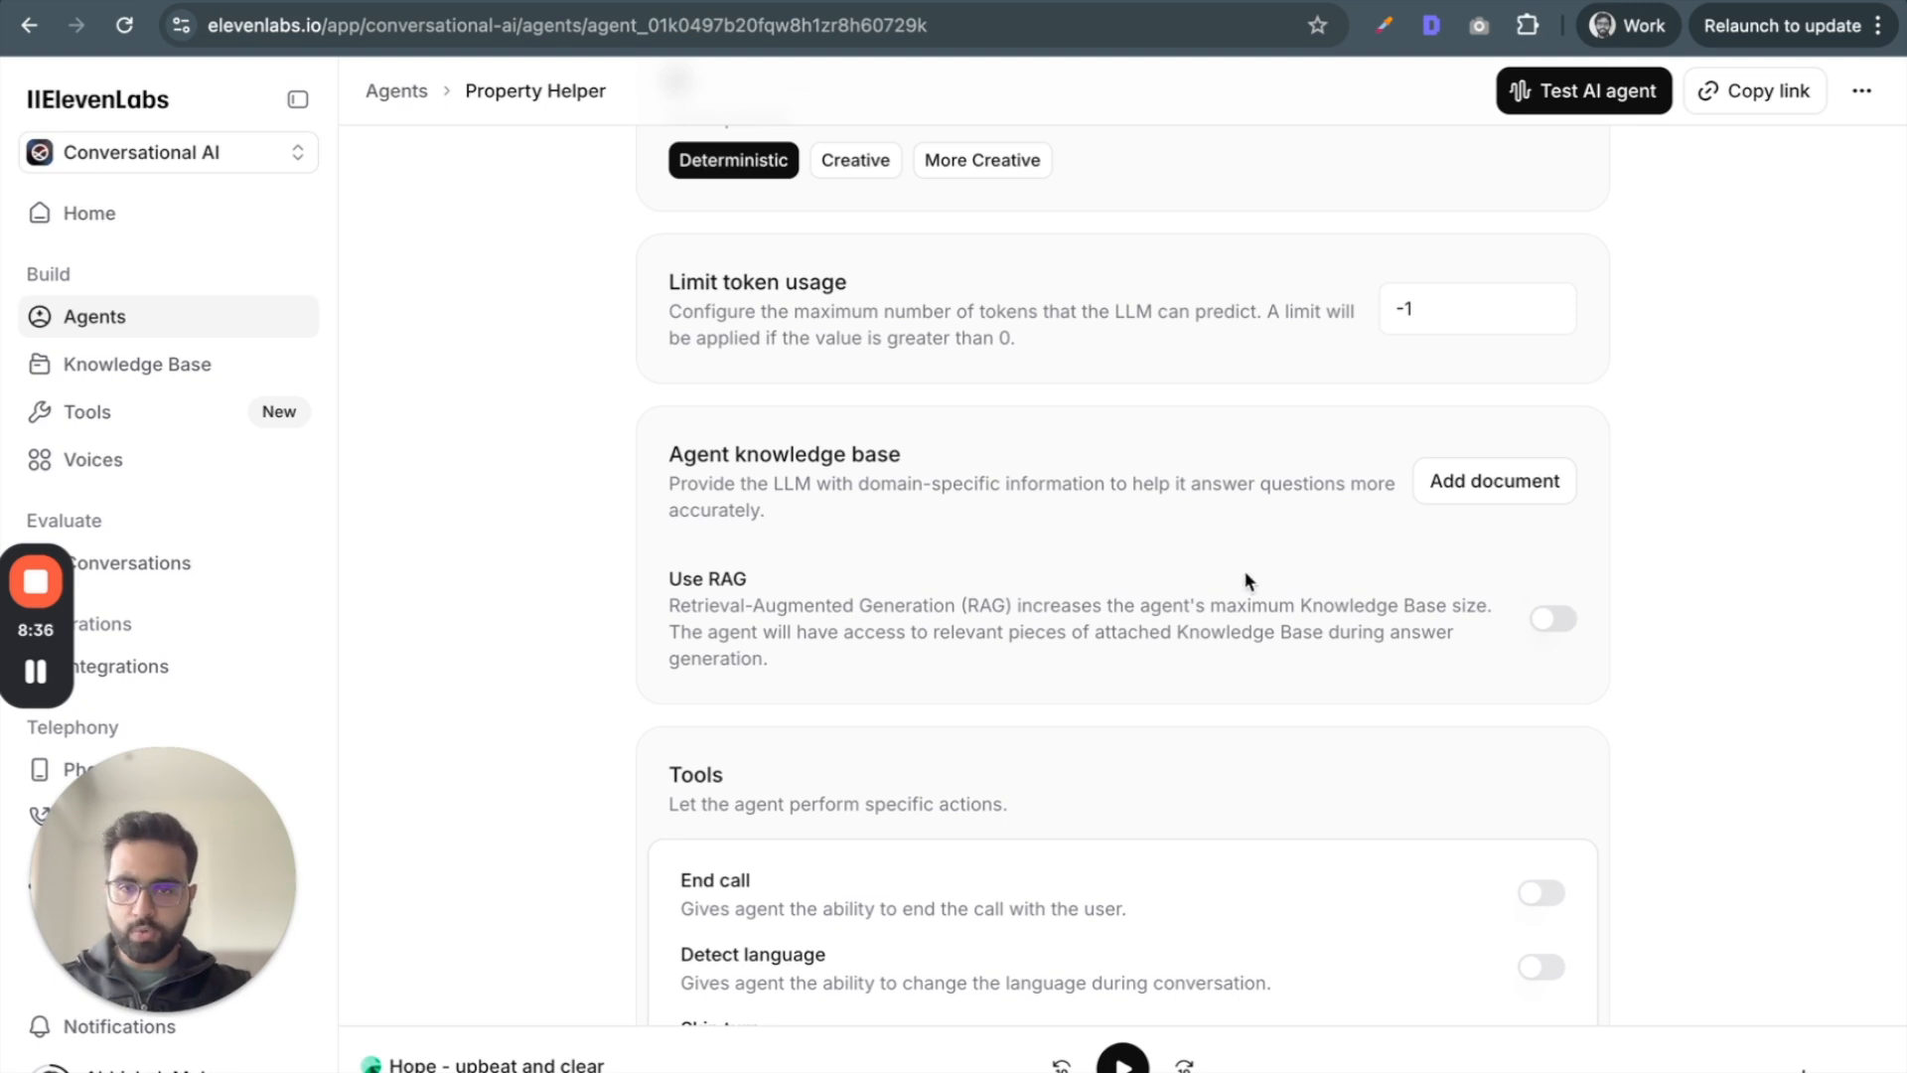
click(1556, 622)
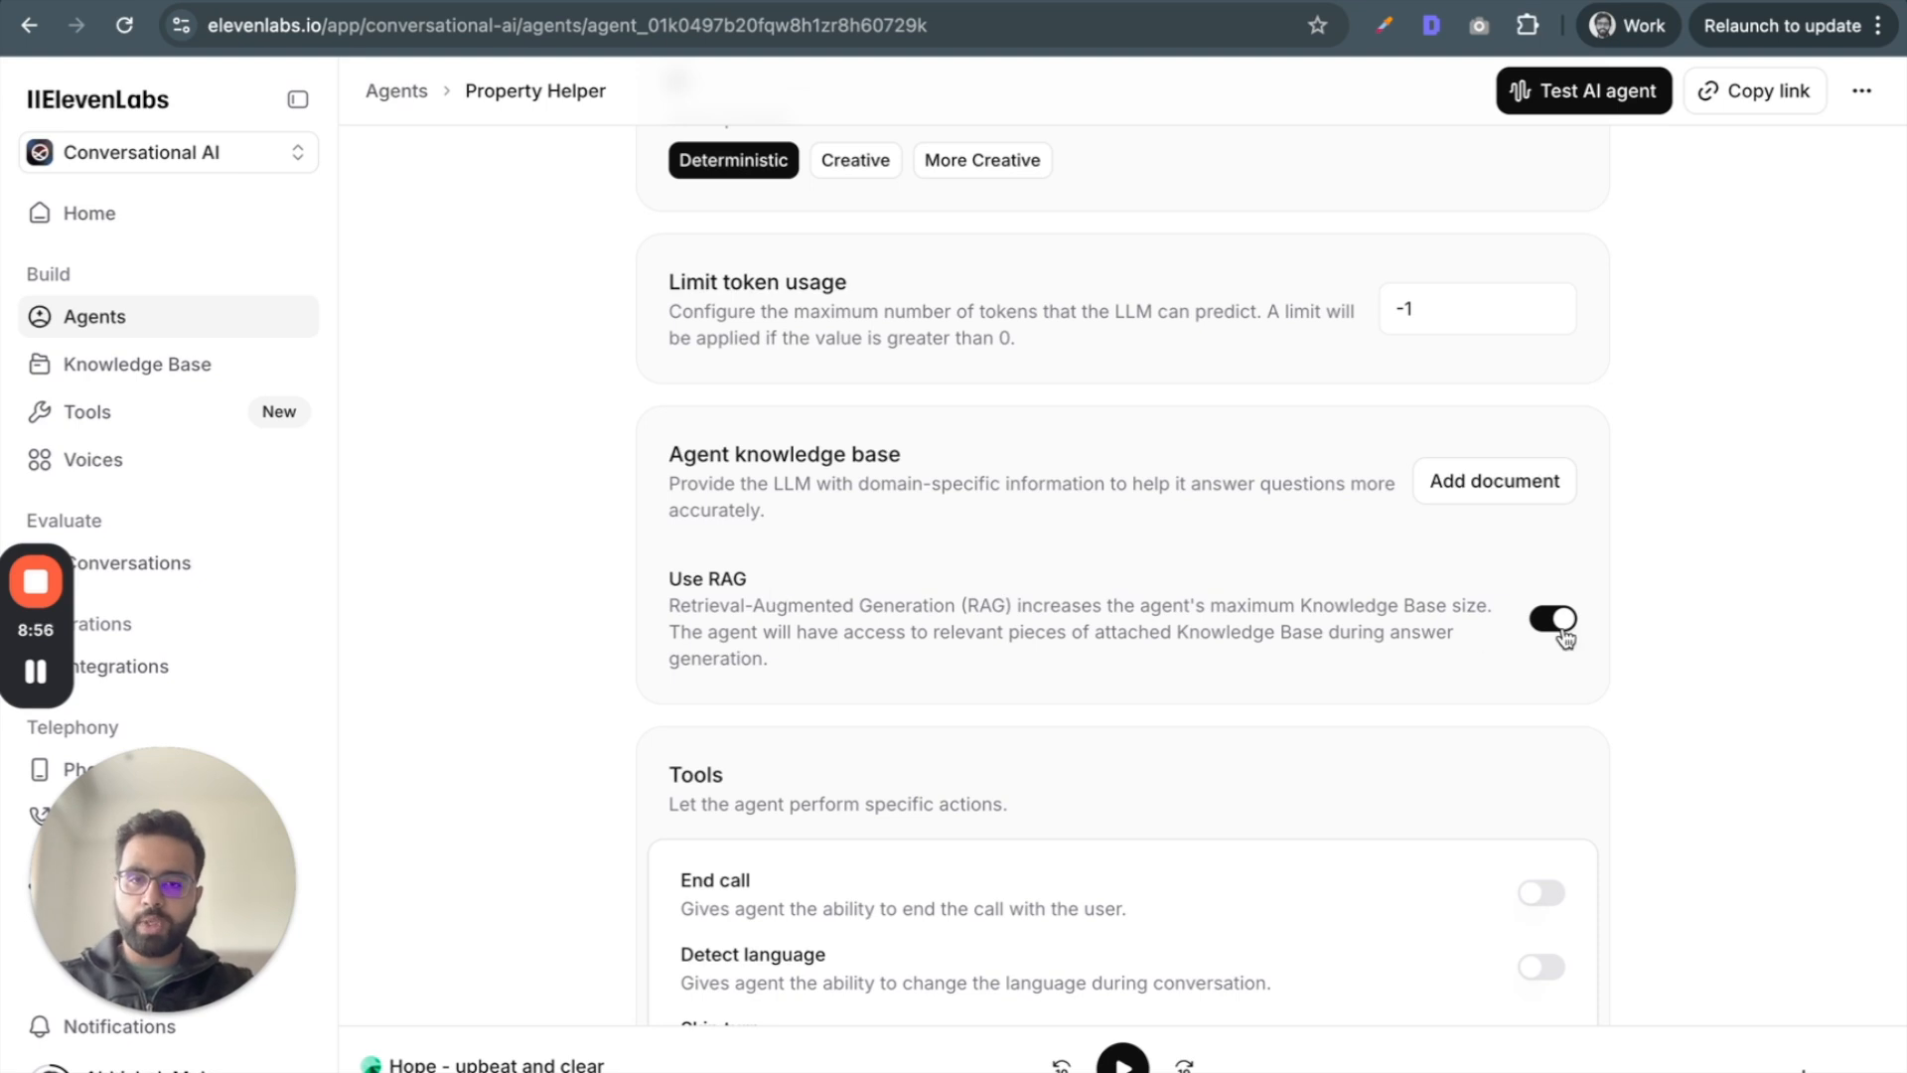
click(1500, 494)
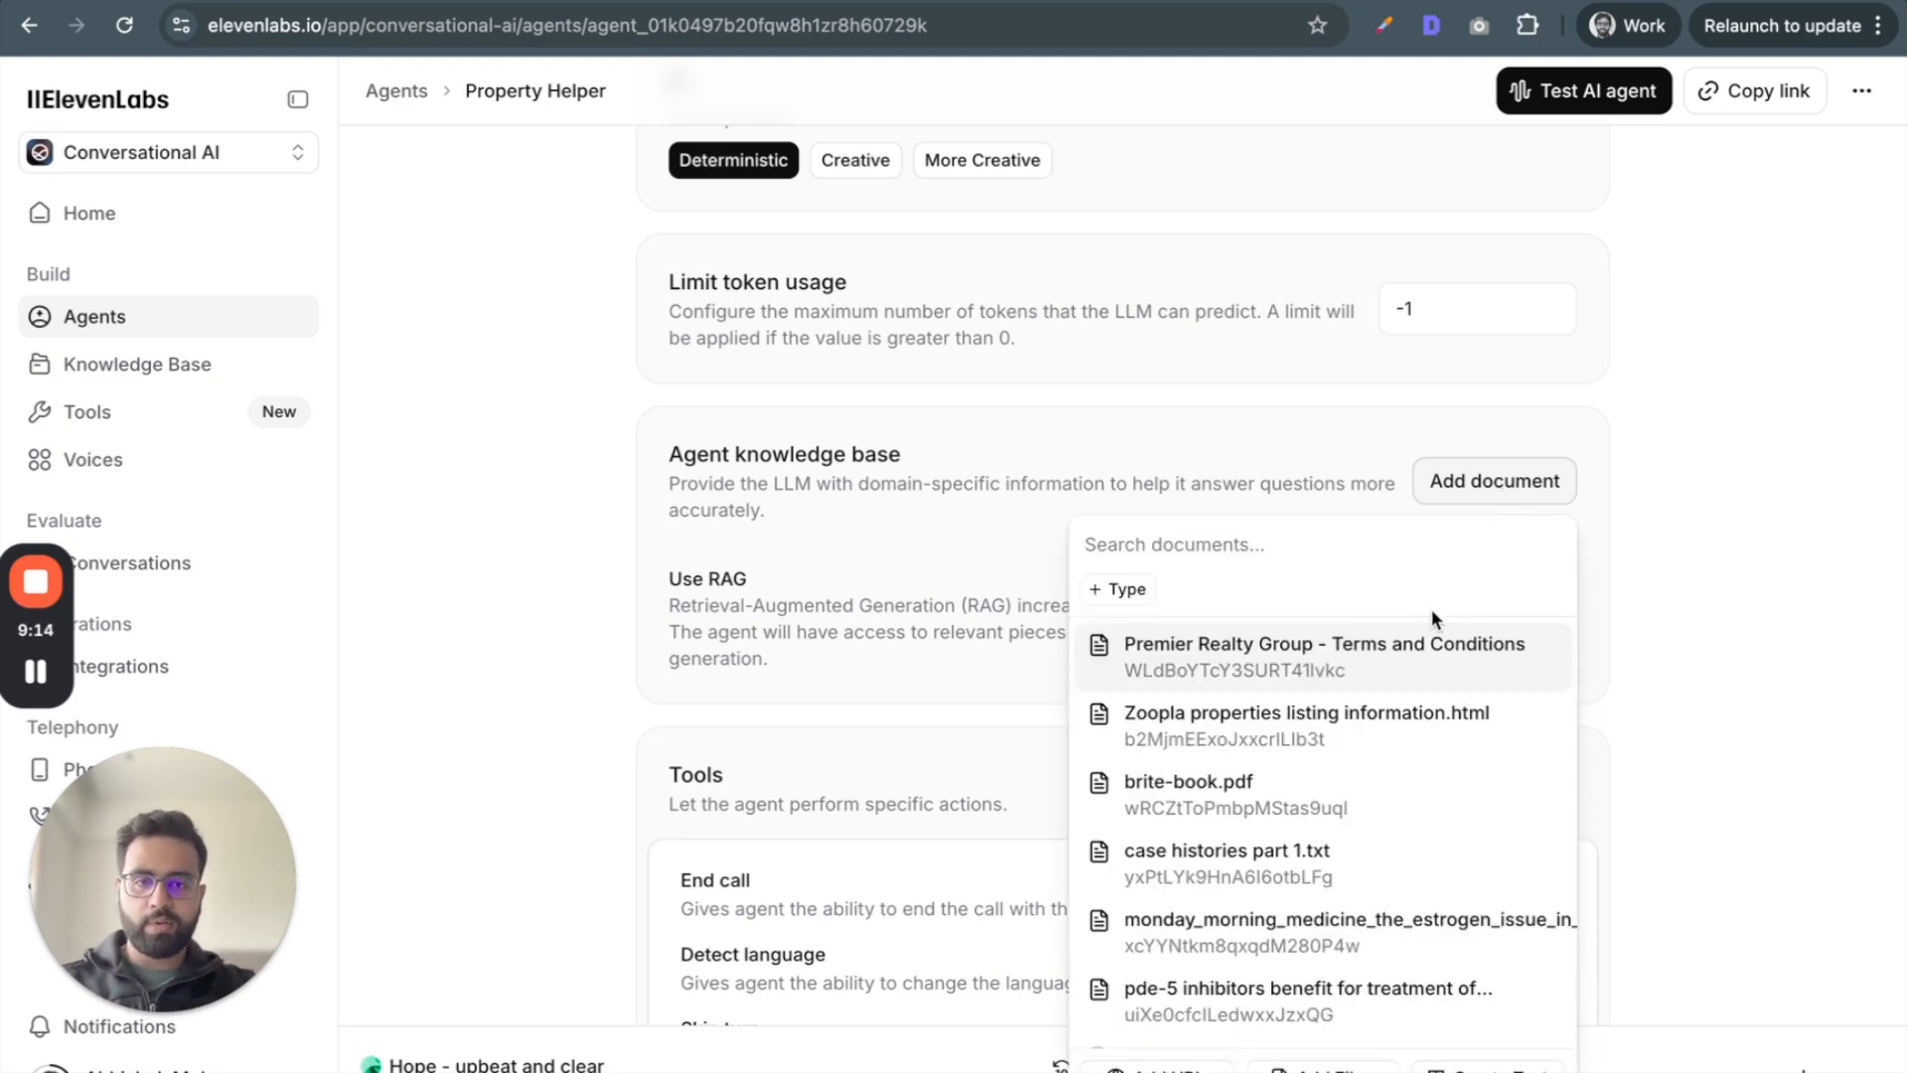
click(1425, 668)
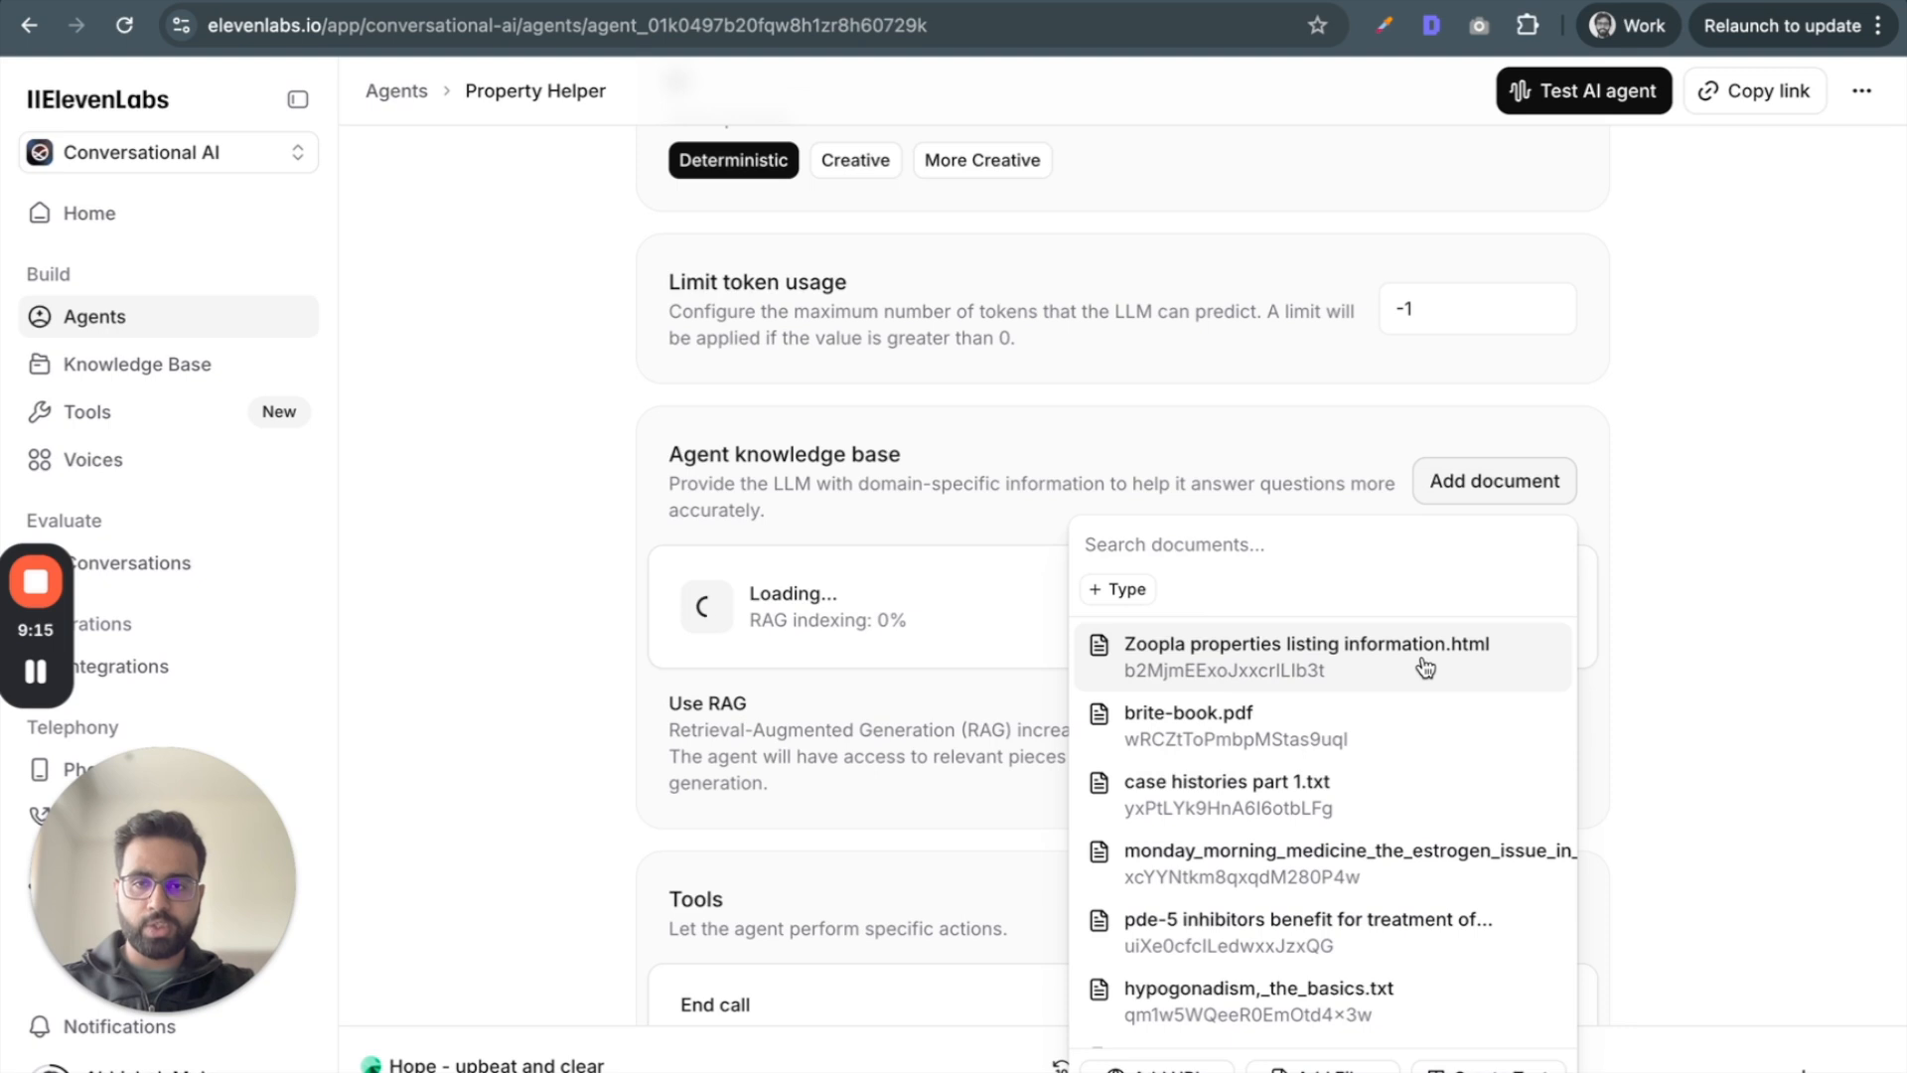
- Attach the document "Zoopla properties listing information.html" to the agent's knowledge base
click(1057, 542)
click(1463, 495)
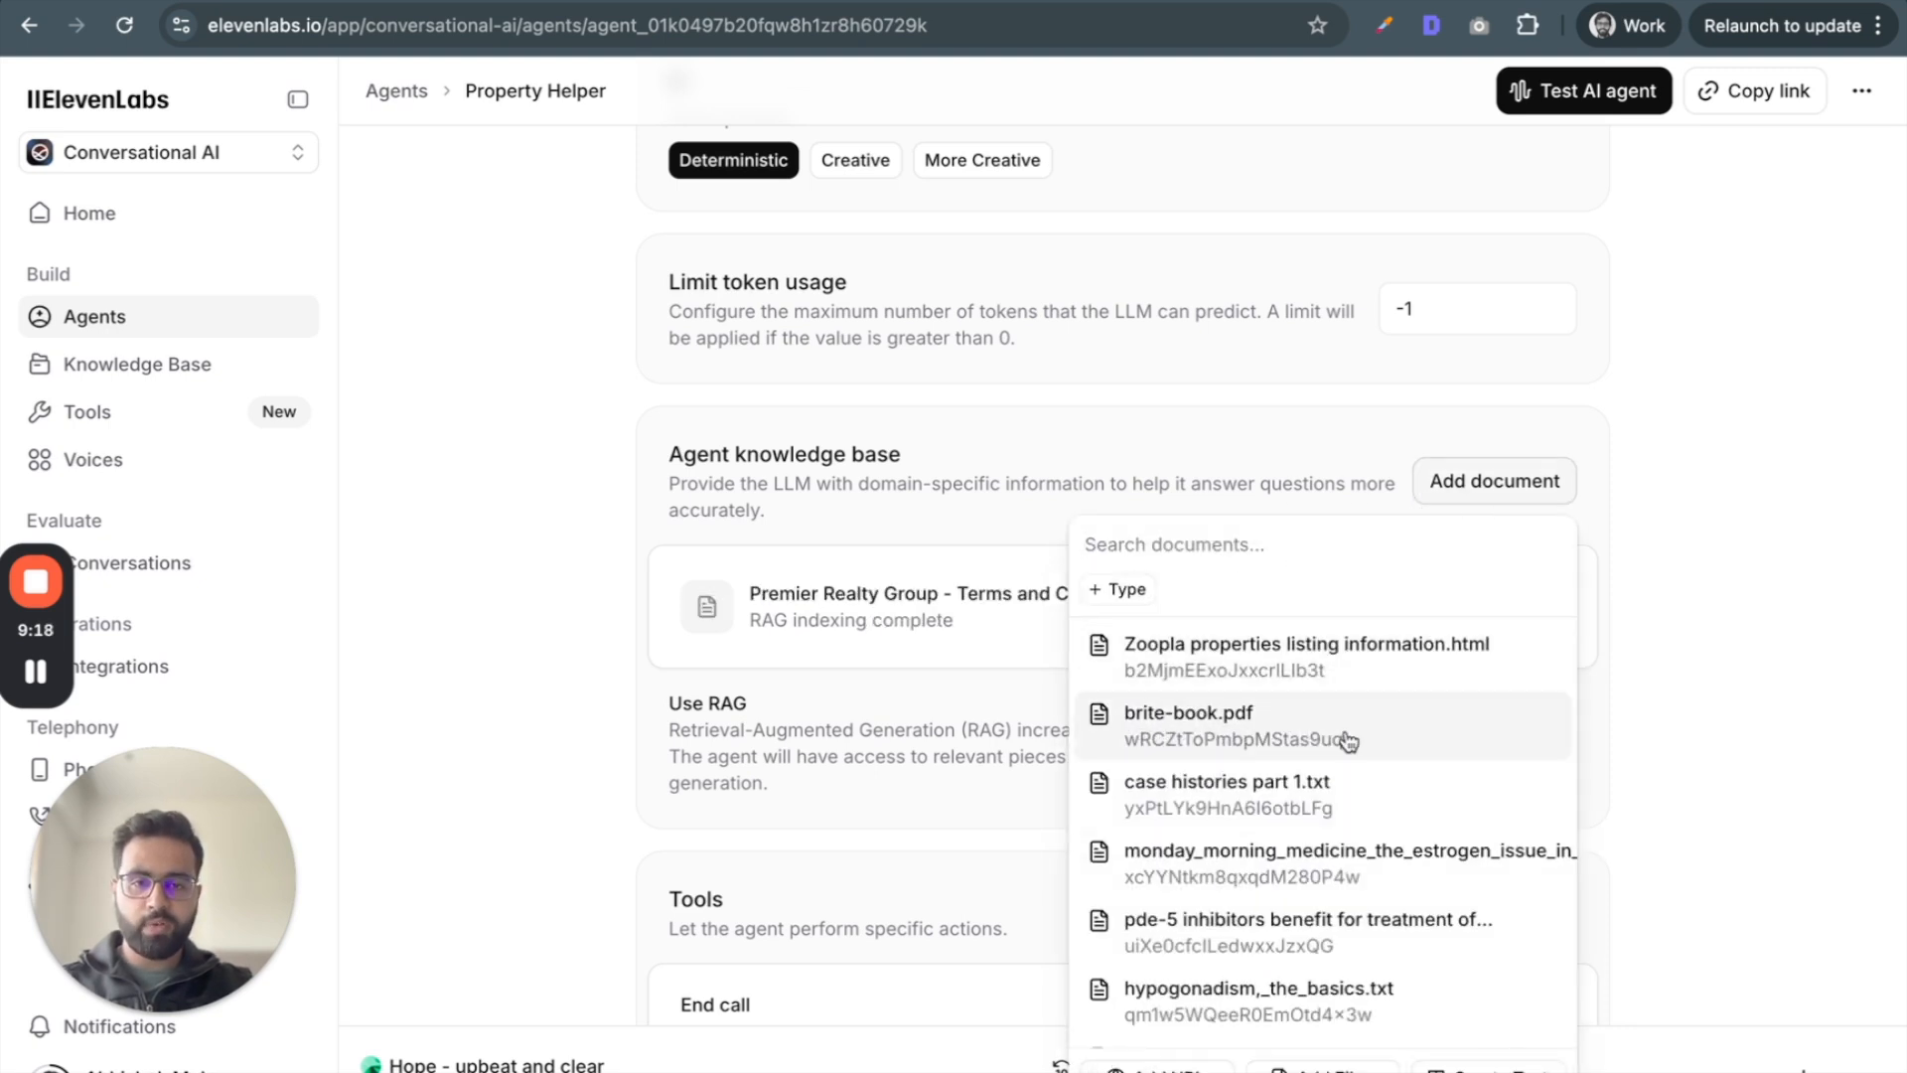
scroll(1309, 892, down, 1)
scroll(1306, 889, up, 1)
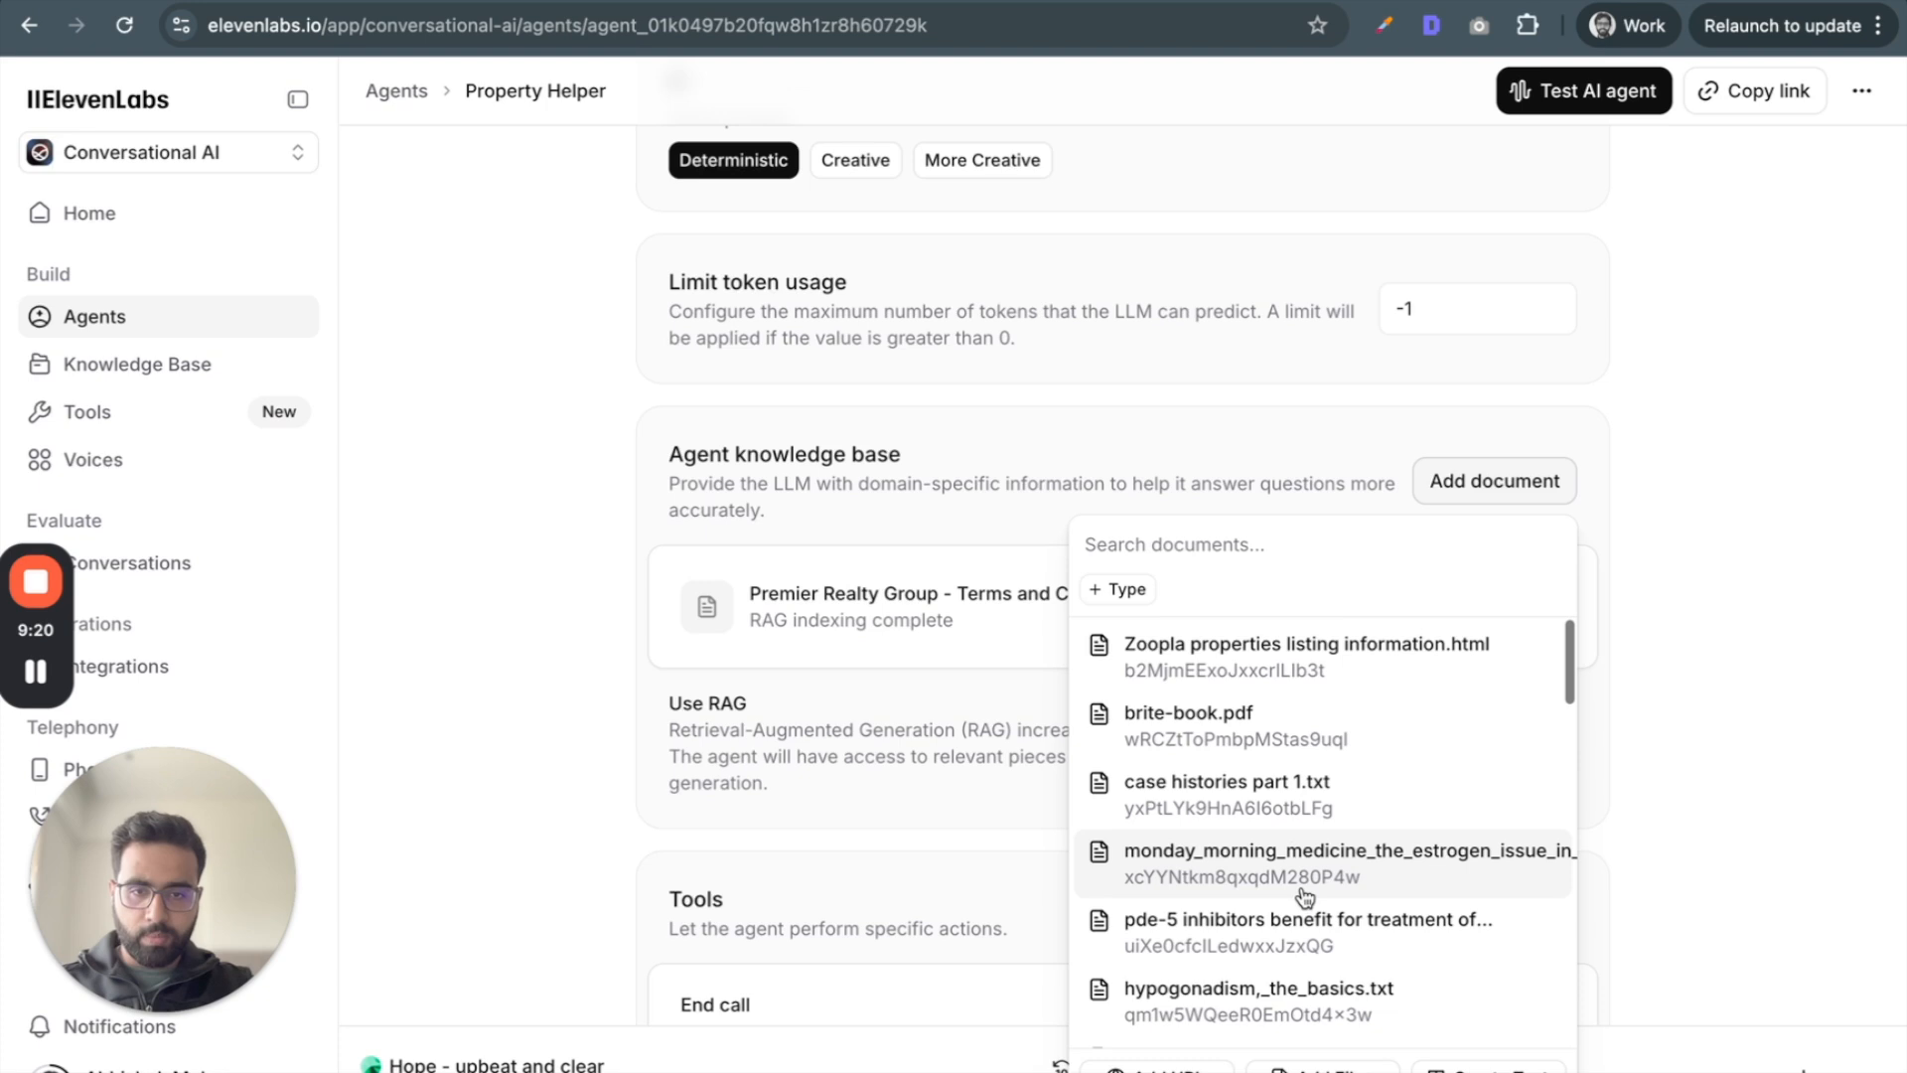
click(1237, 636)
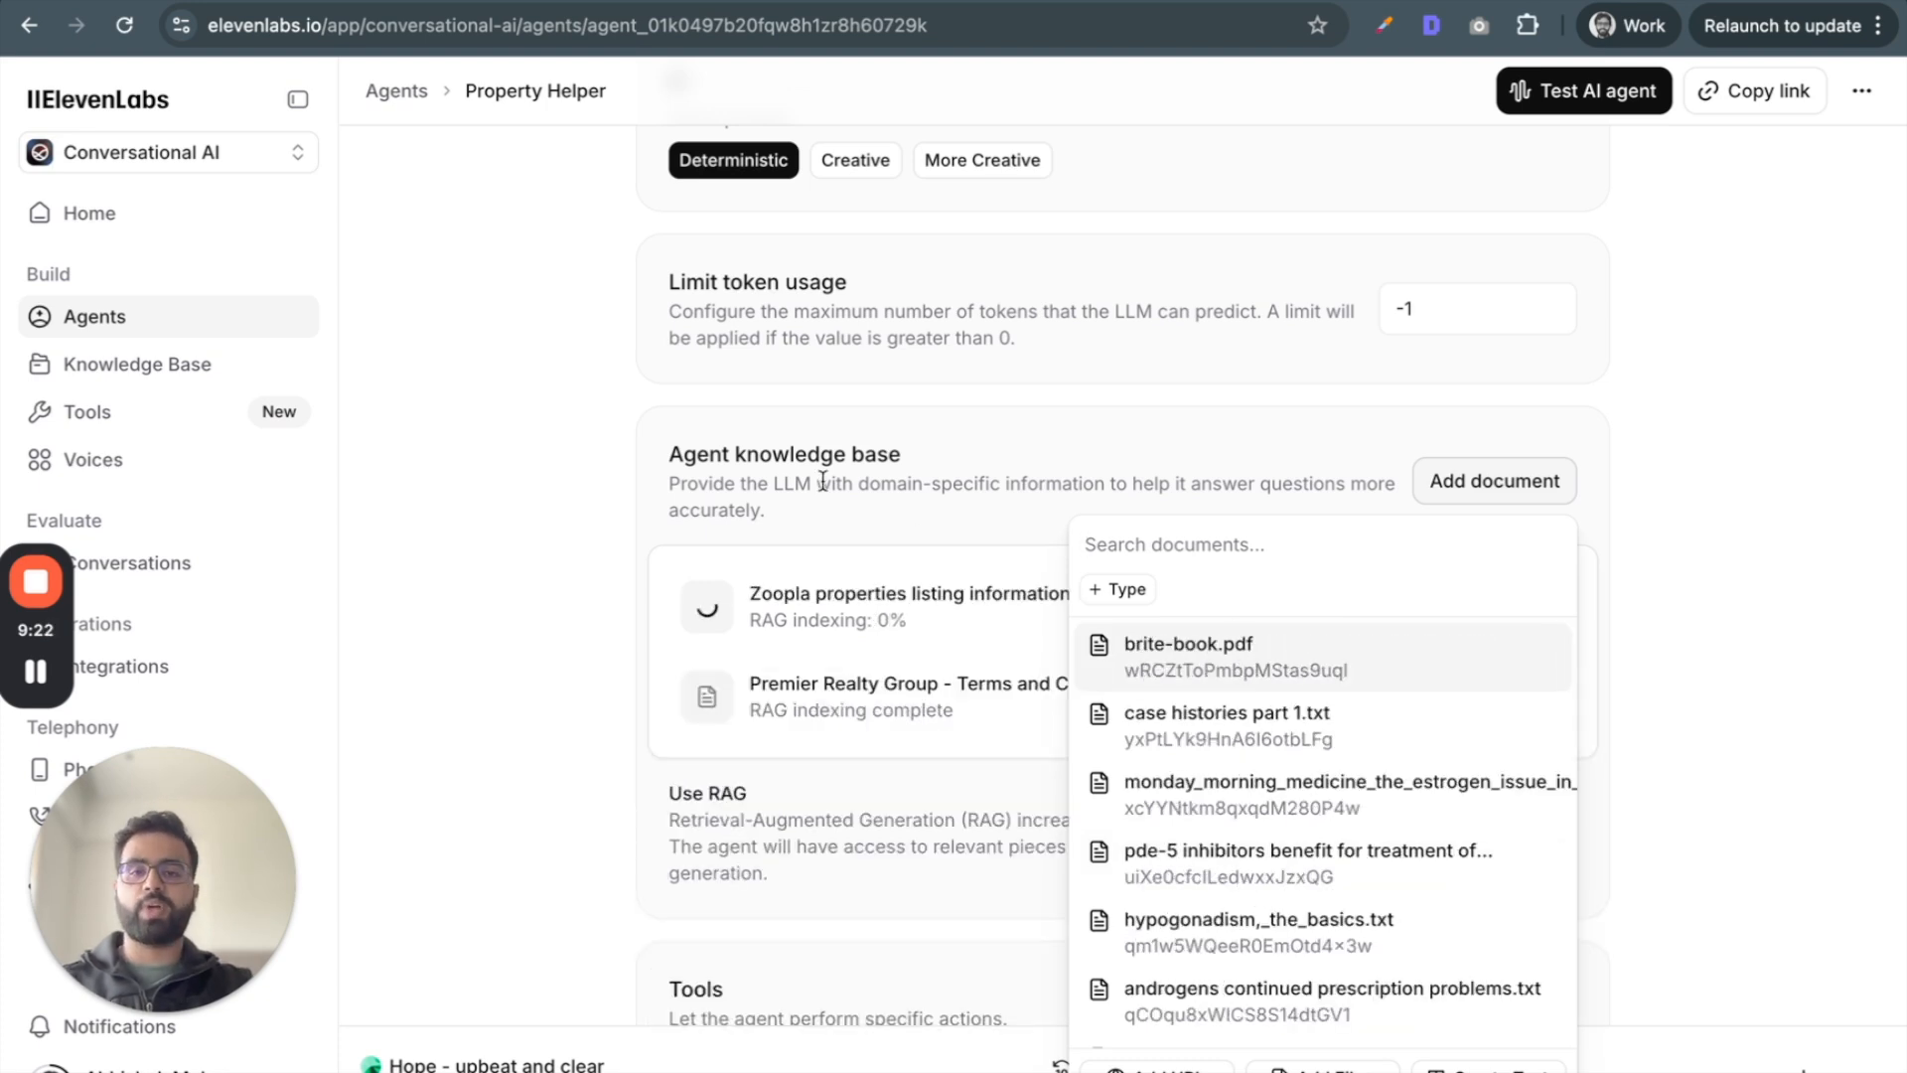
click(812, 440)
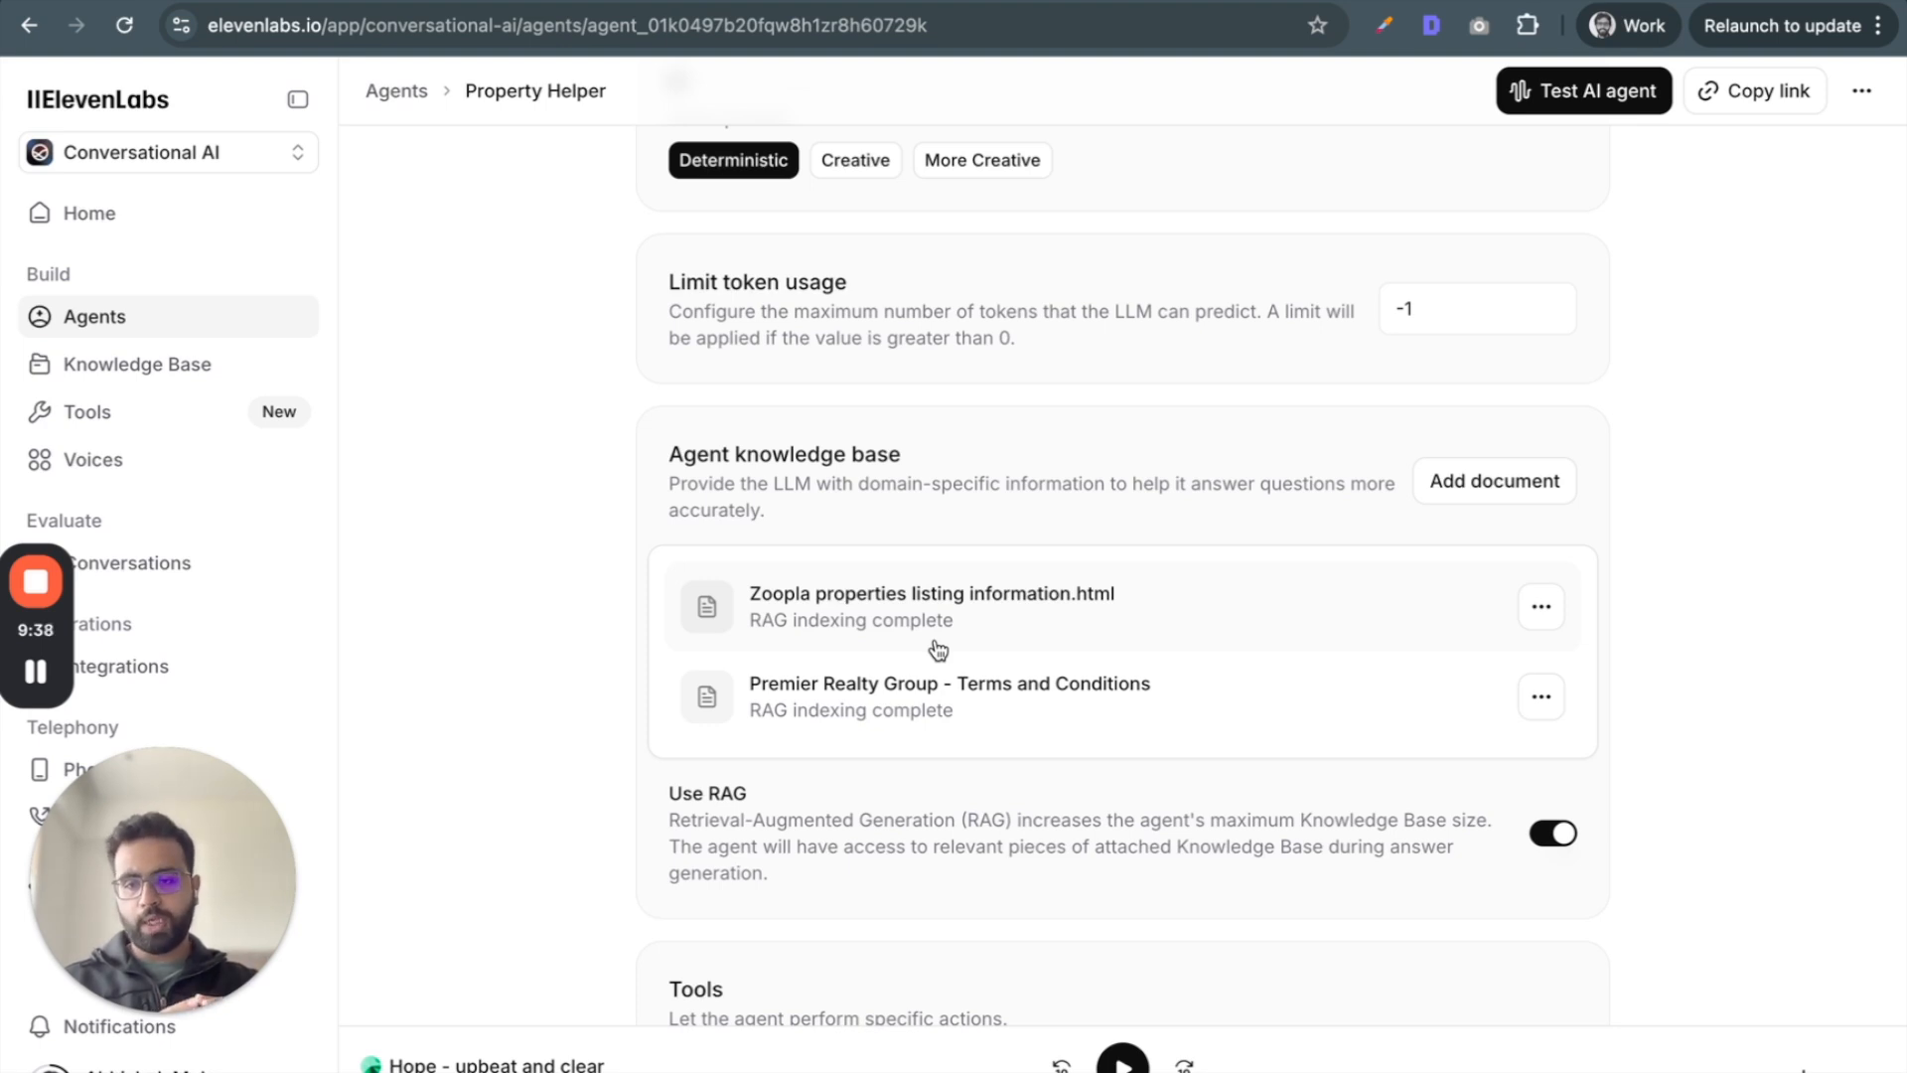
- Examine the file upload options for adding a new document to the agent's knowledge base
click(1462, 480)
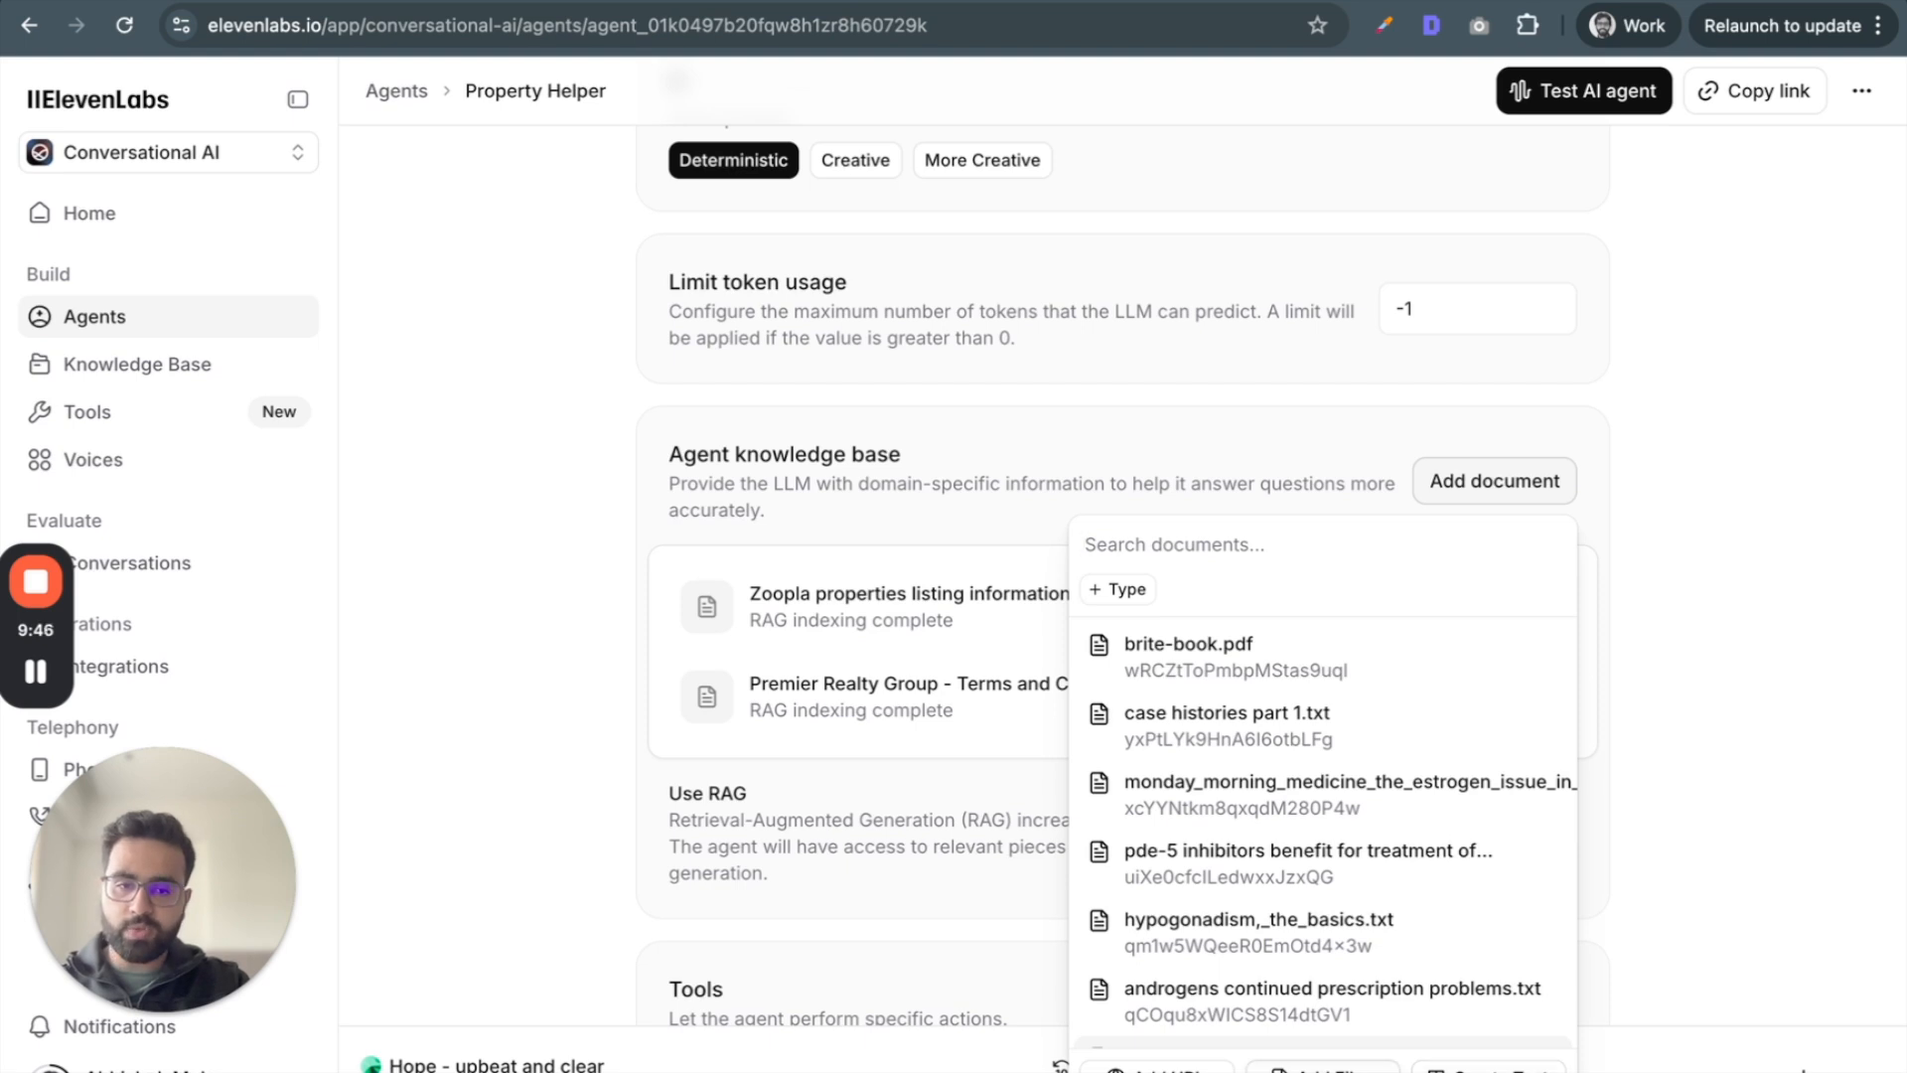
click(1323, 1069)
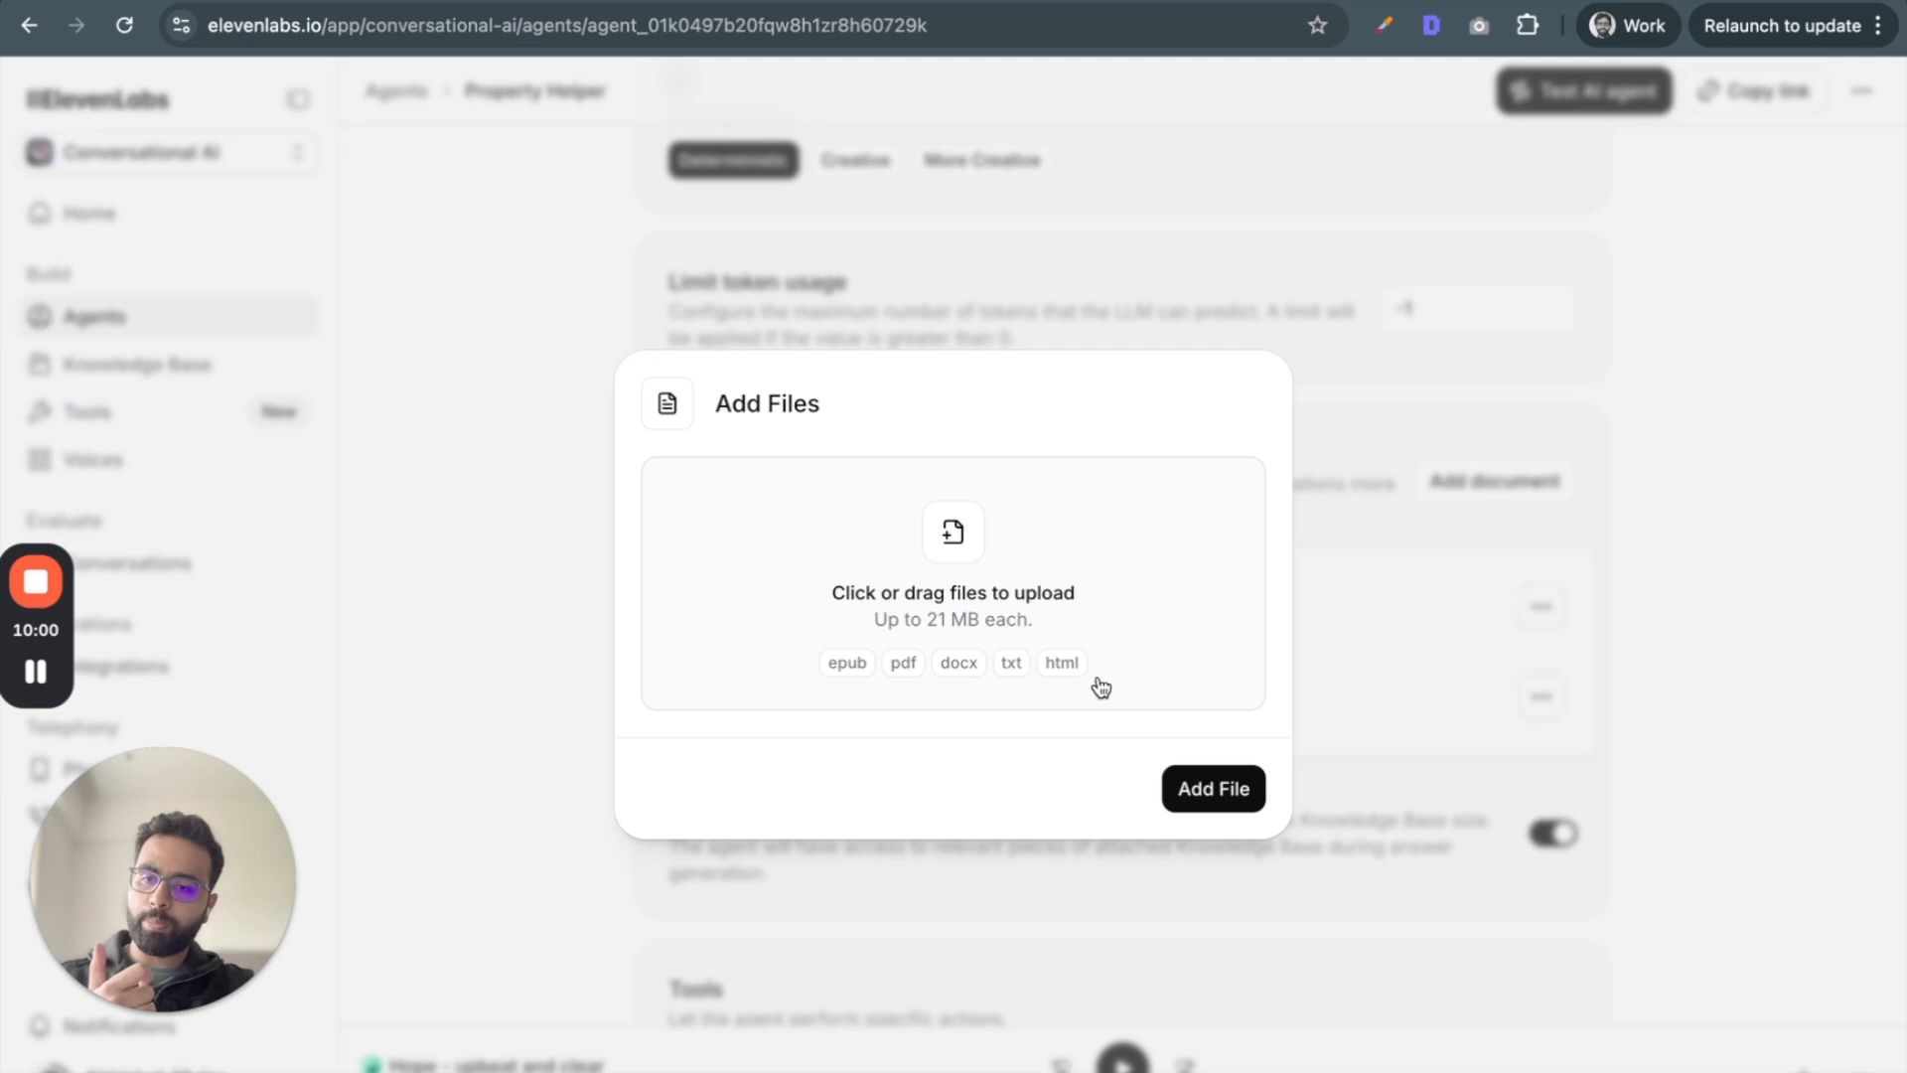
click(1450, 420)
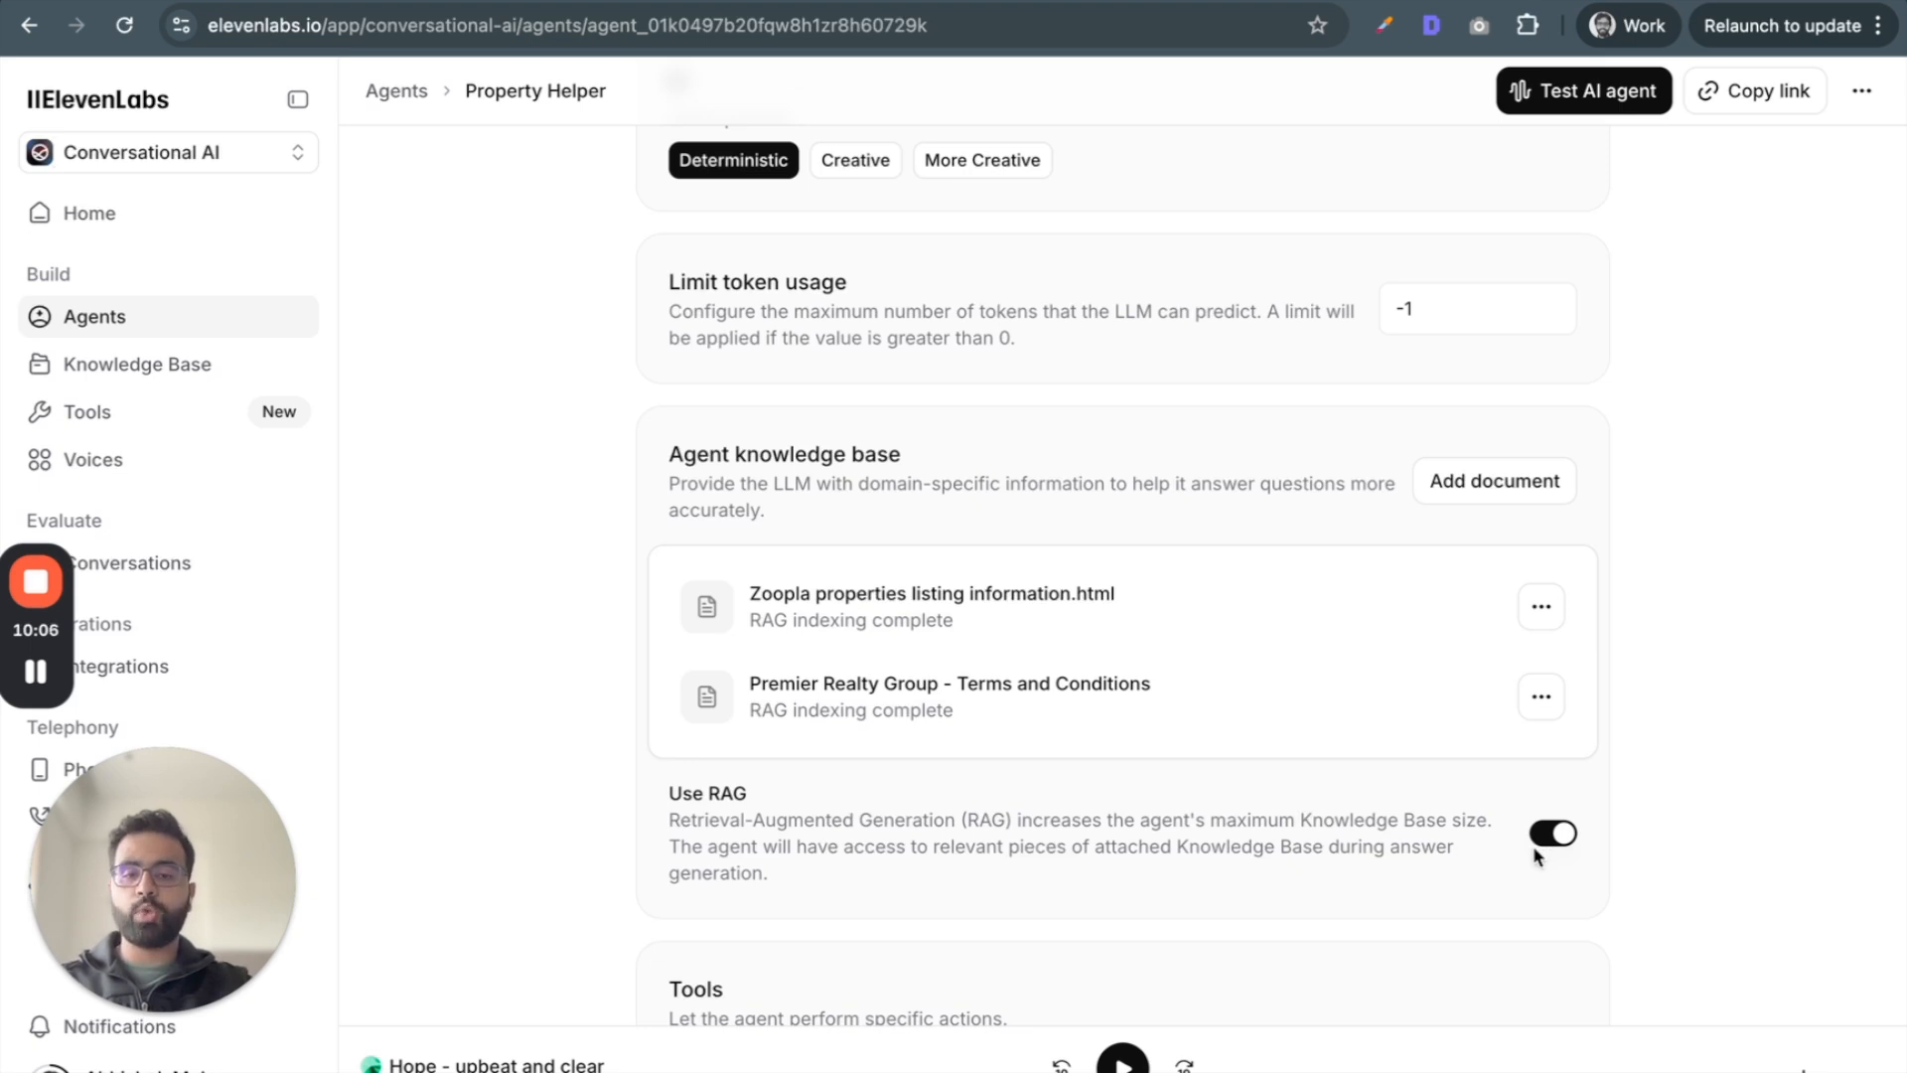
- Save the unsaved changes to the Property Helper agent's configuration
scroll(1512, 881, down, 1)
scroll(1513, 877, down, 10)
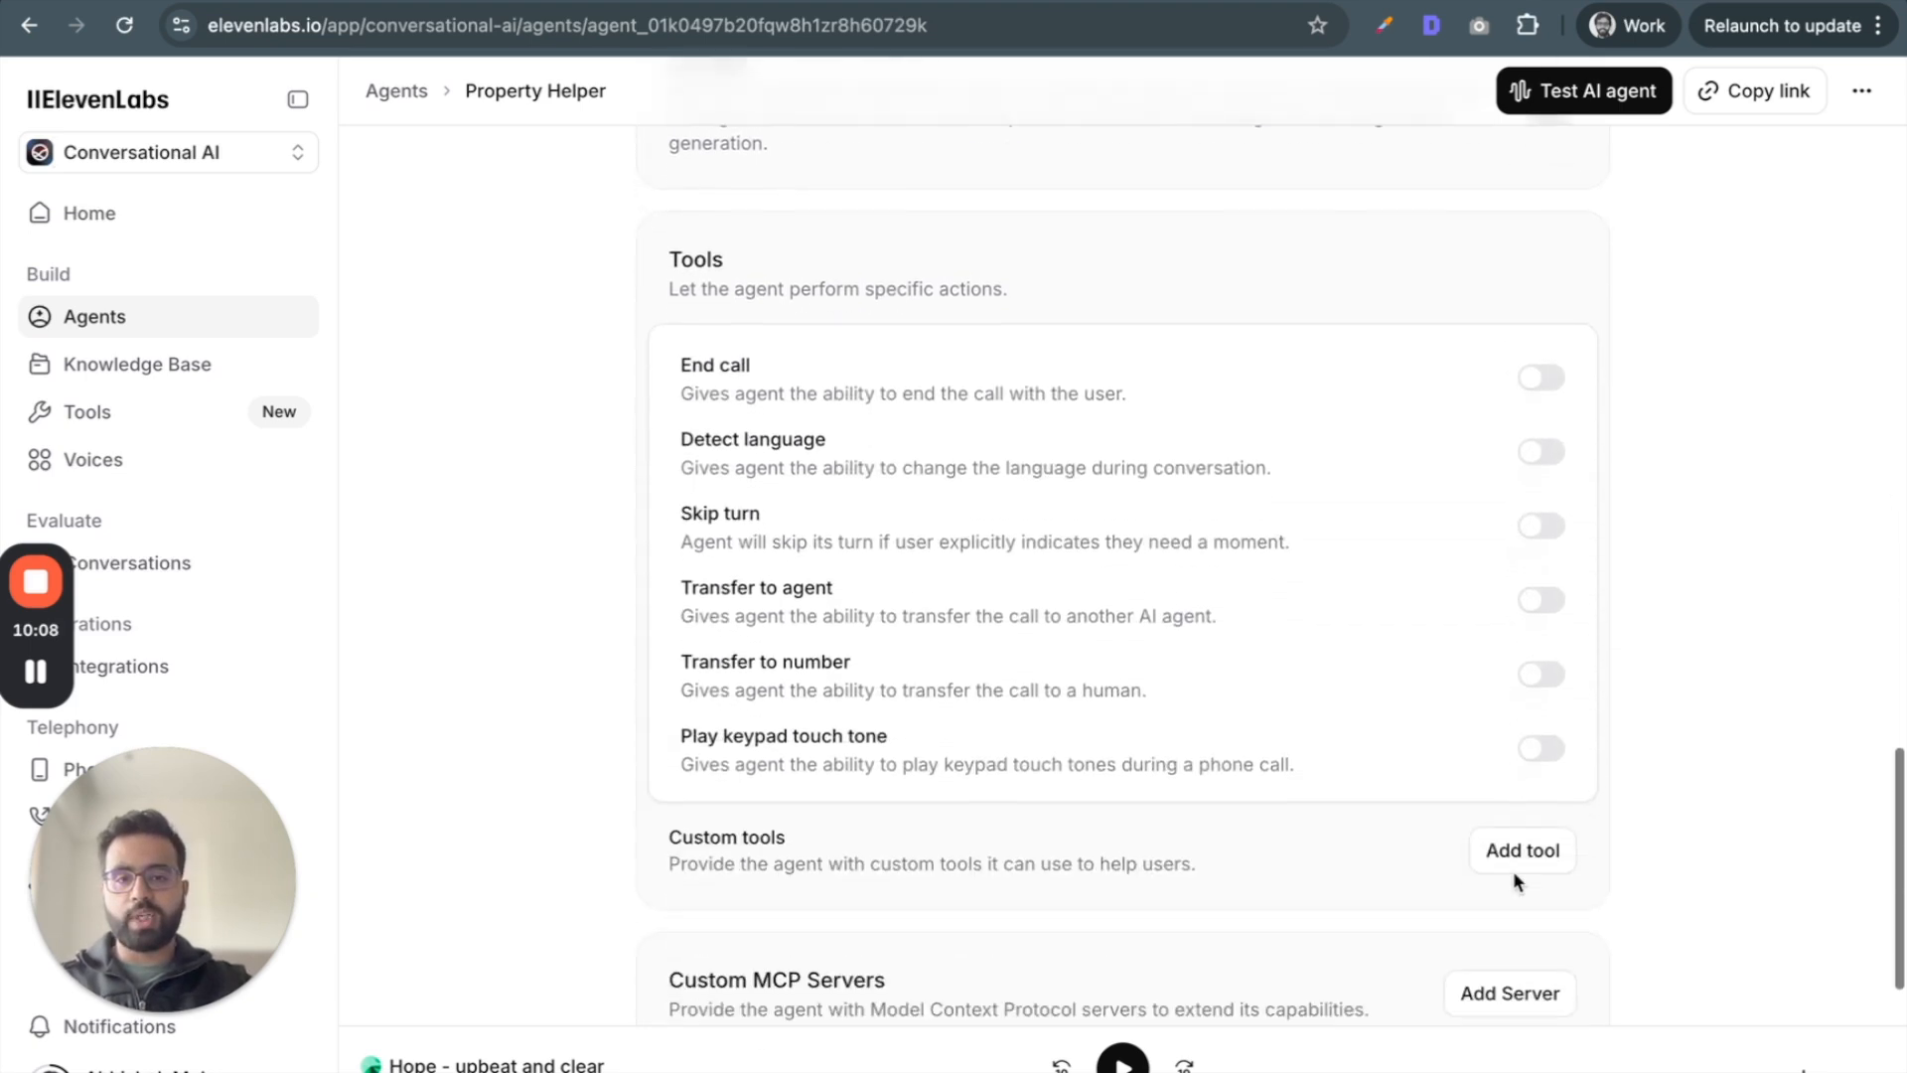
scroll(1512, 870, down, 4)
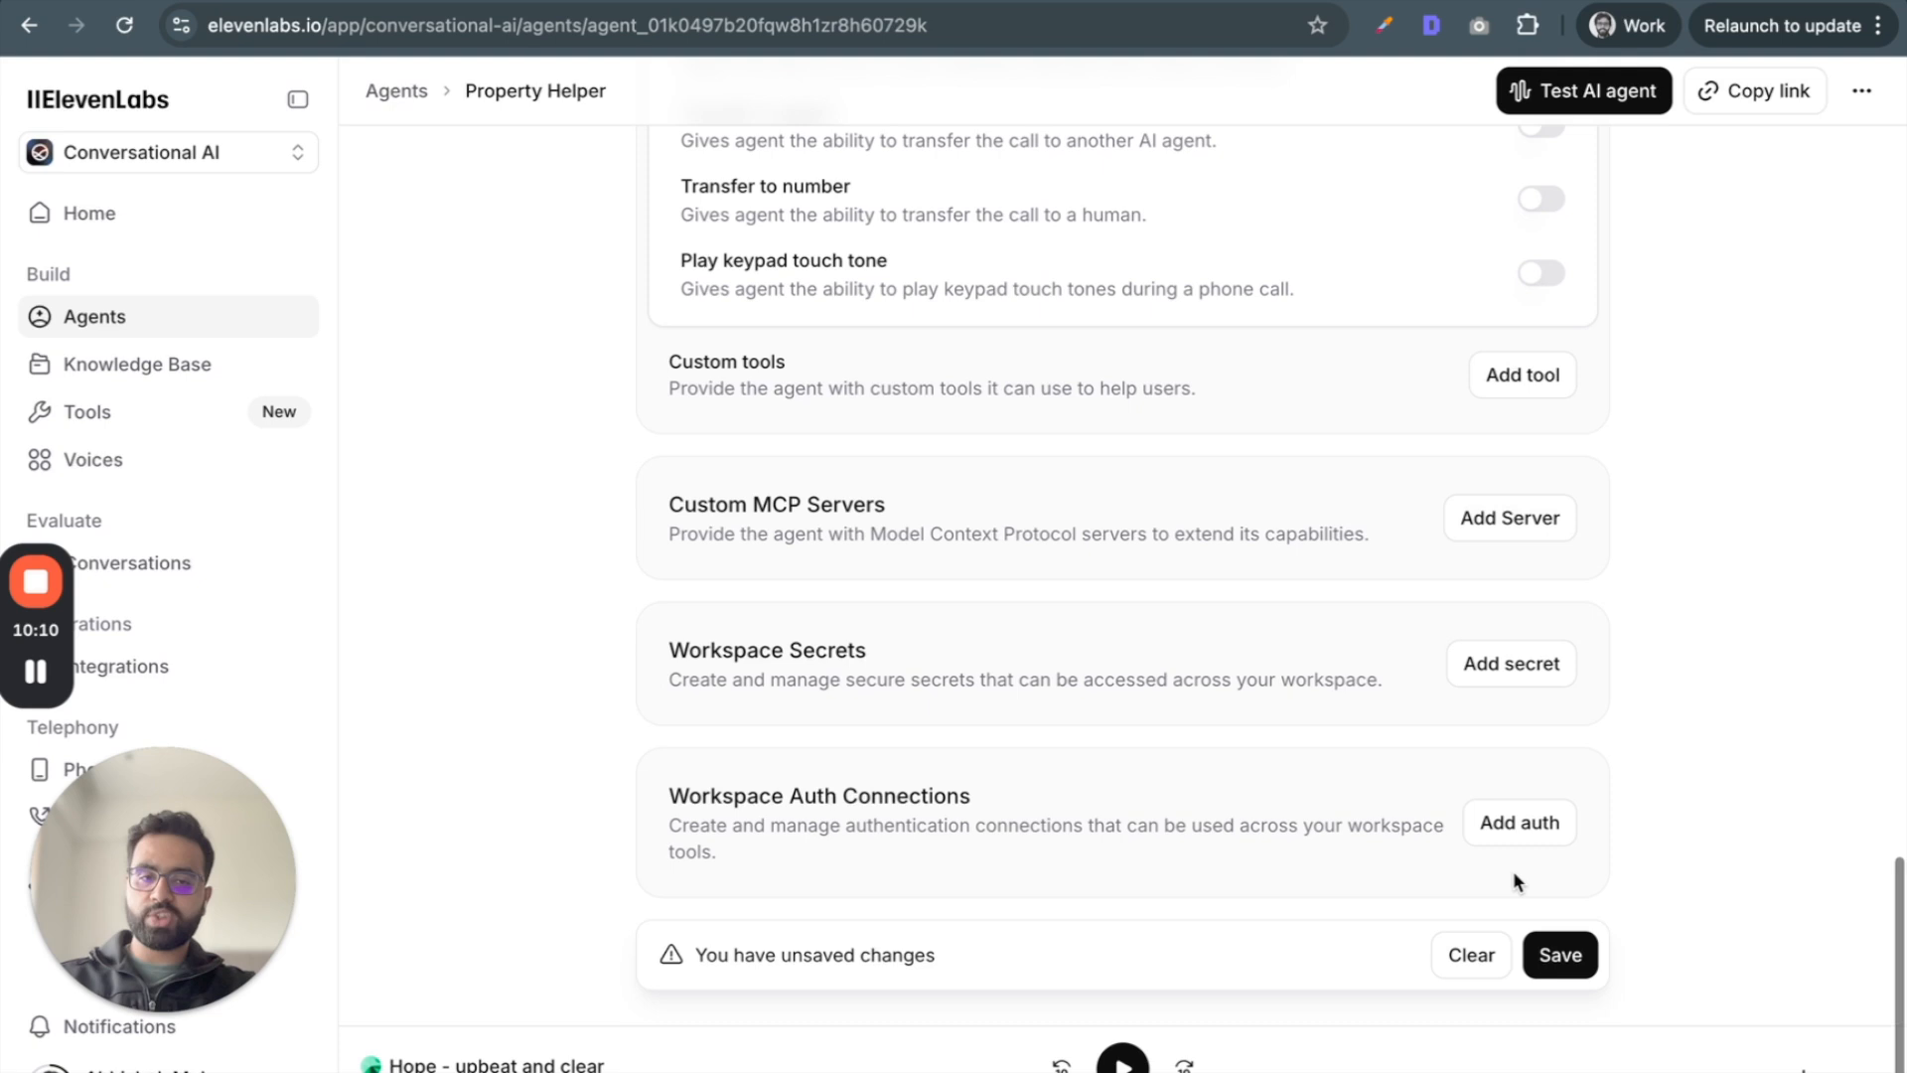
click(1552, 957)
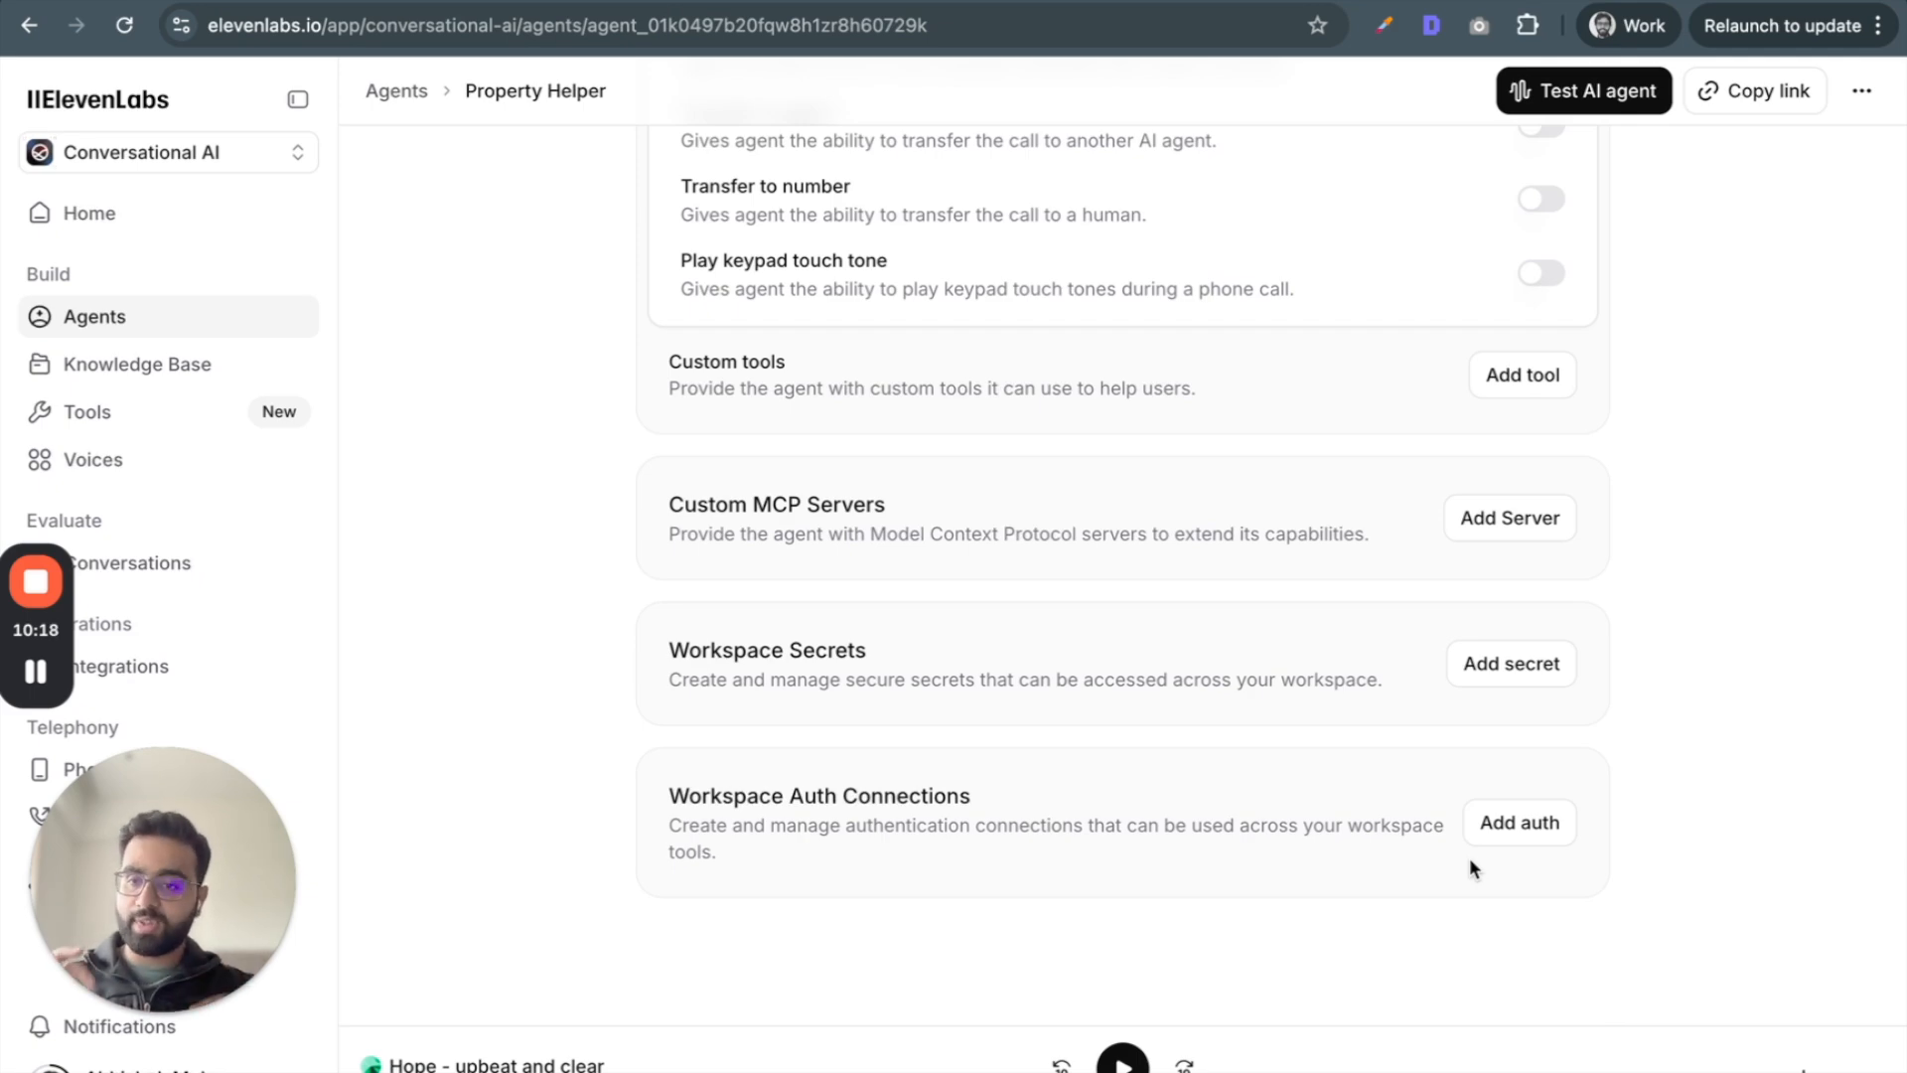
- Preview the W. L. Oxley voice among the voices available for the agent
scroll(1220, 606, up, 15)
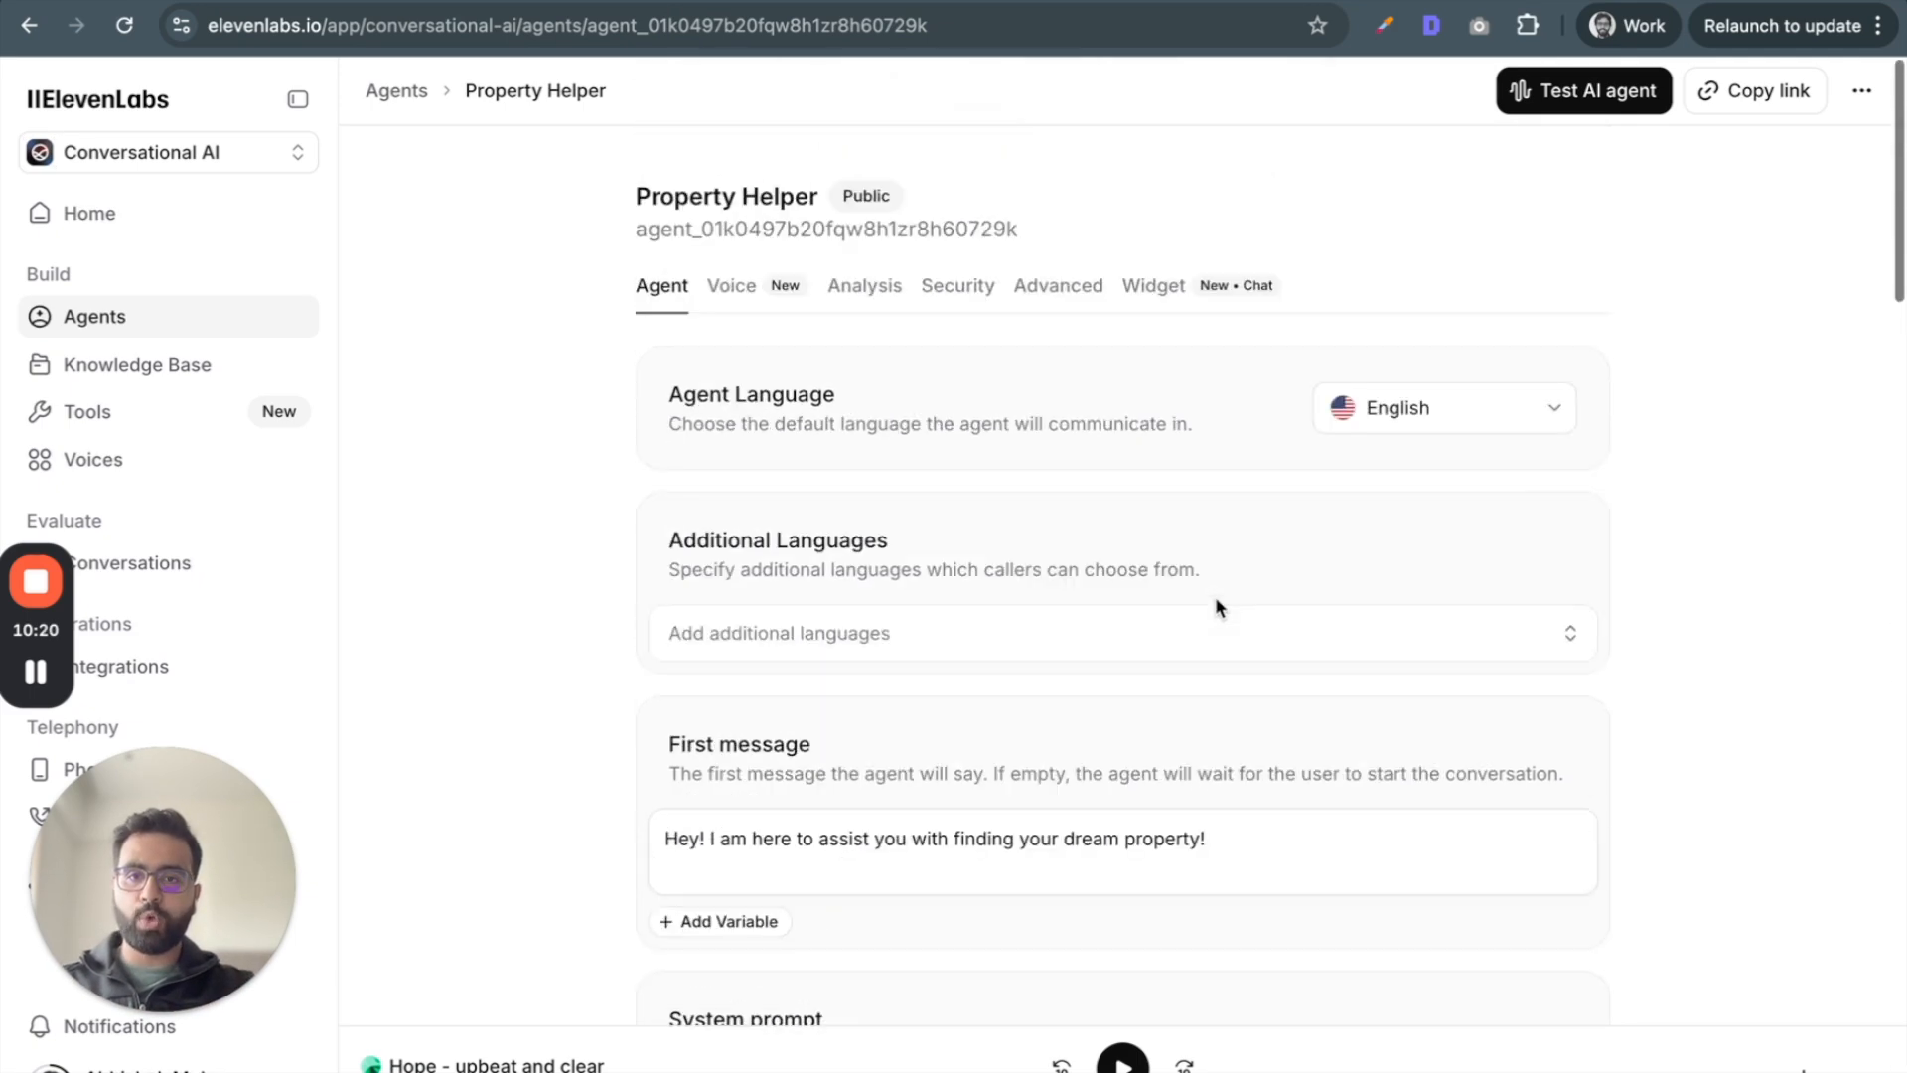
click(735, 287)
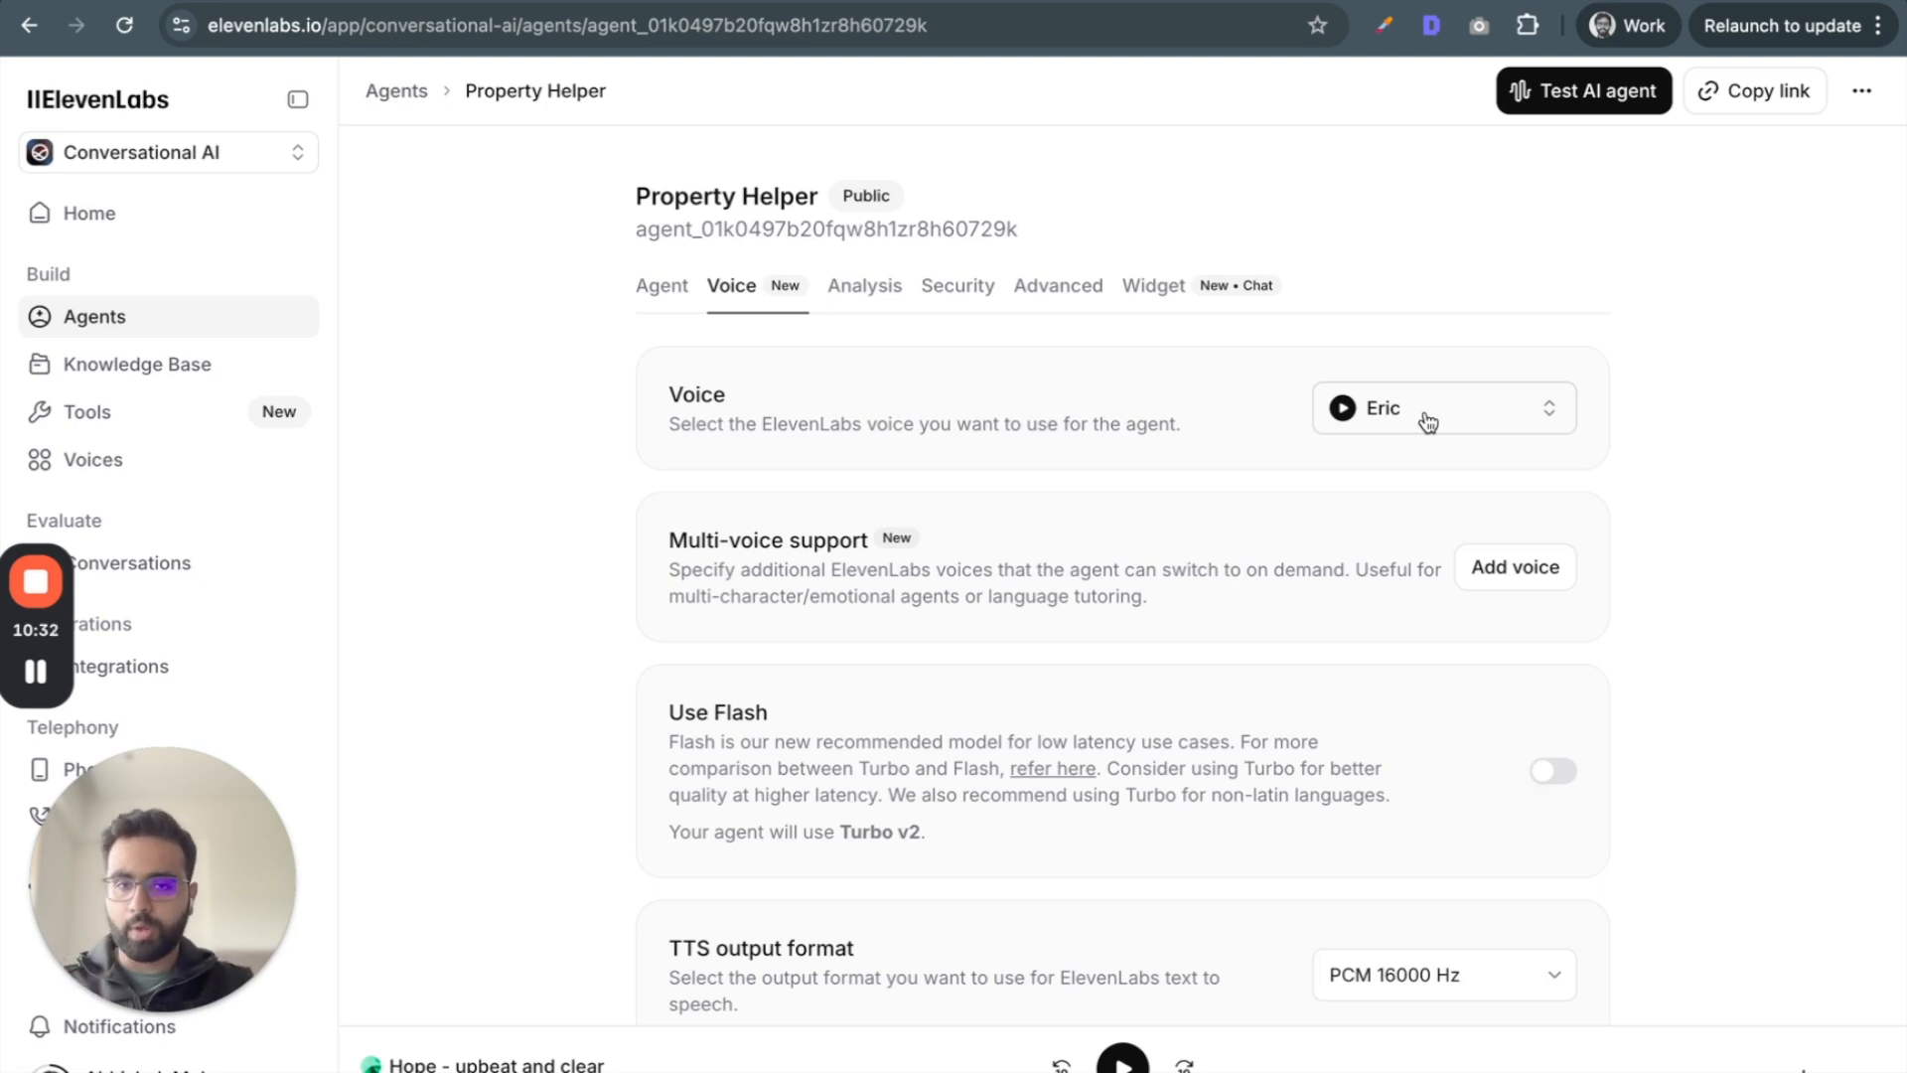
click(1428, 423)
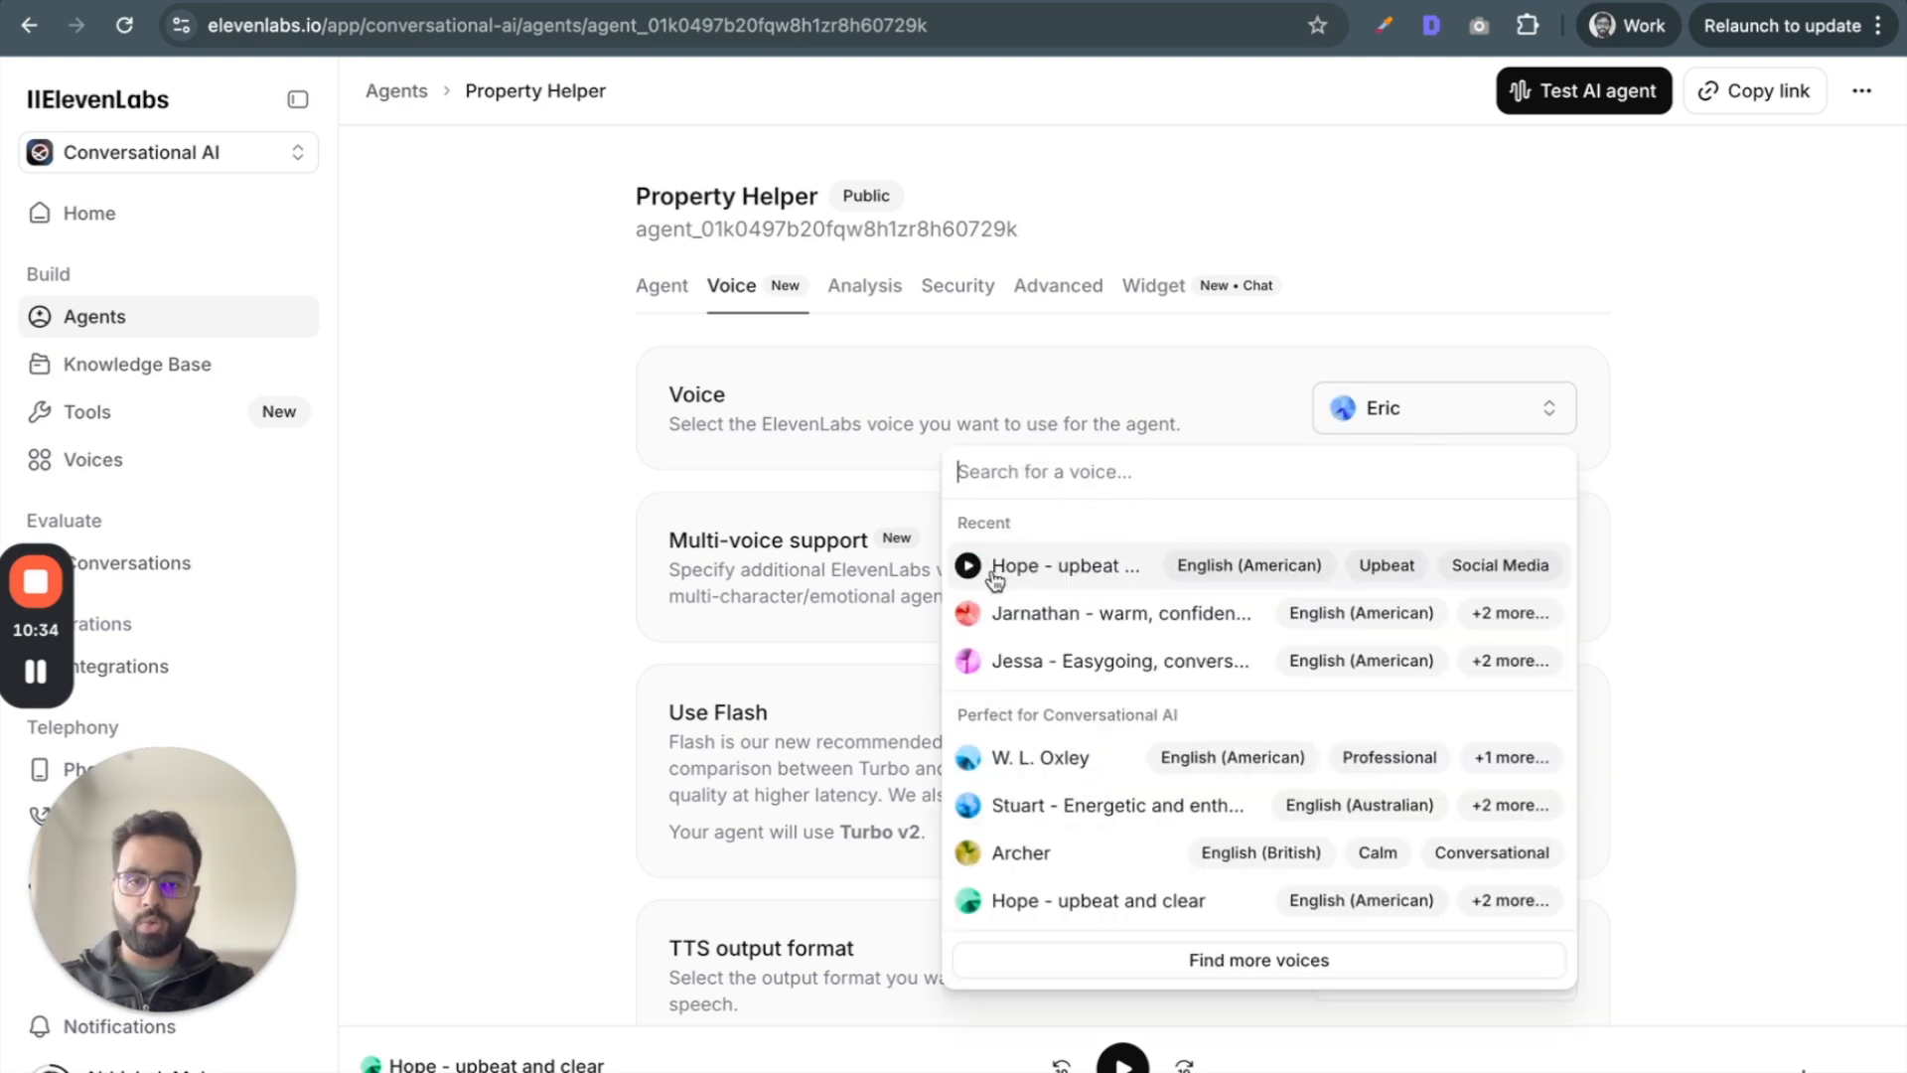
click(968, 758)
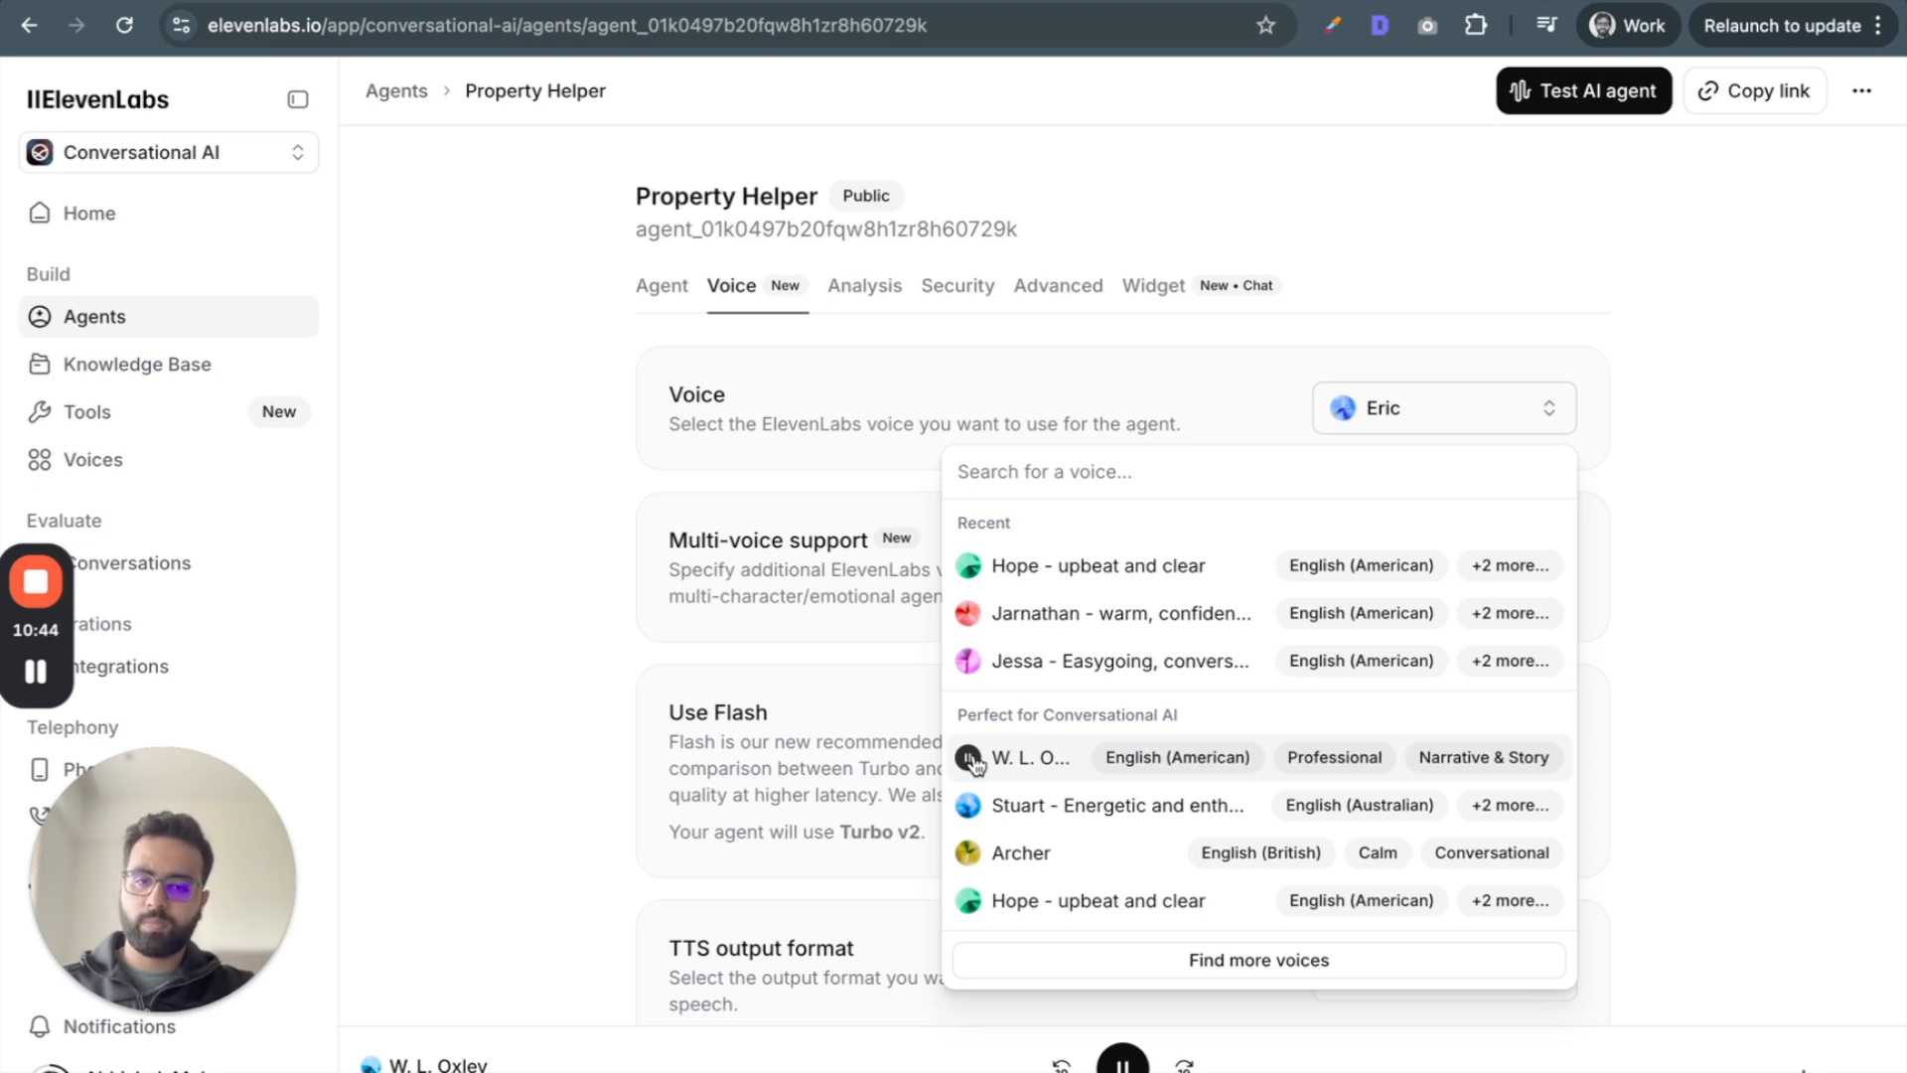
click(969, 758)
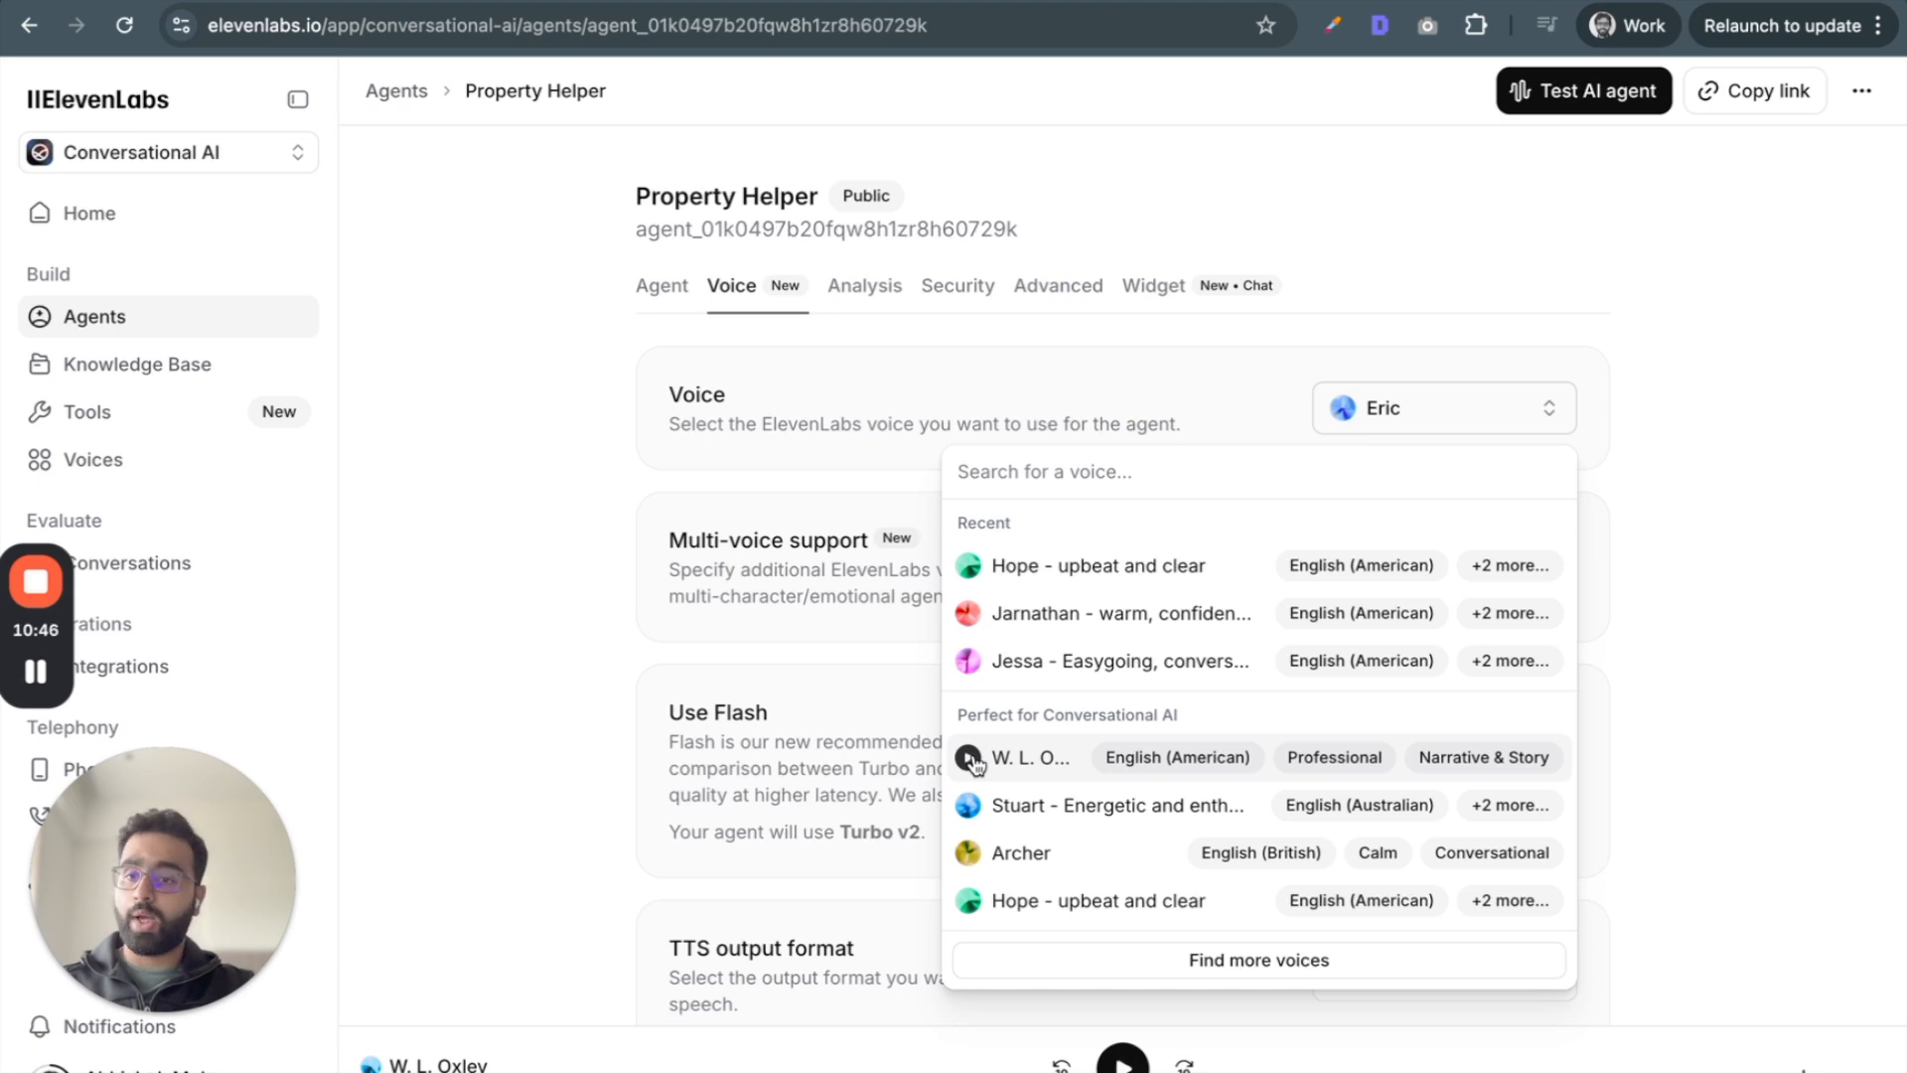
- Search the voices for "american female professional", preview "Hope - upbeat and clear" and choose it as the agent's voice
click(1069, 474)
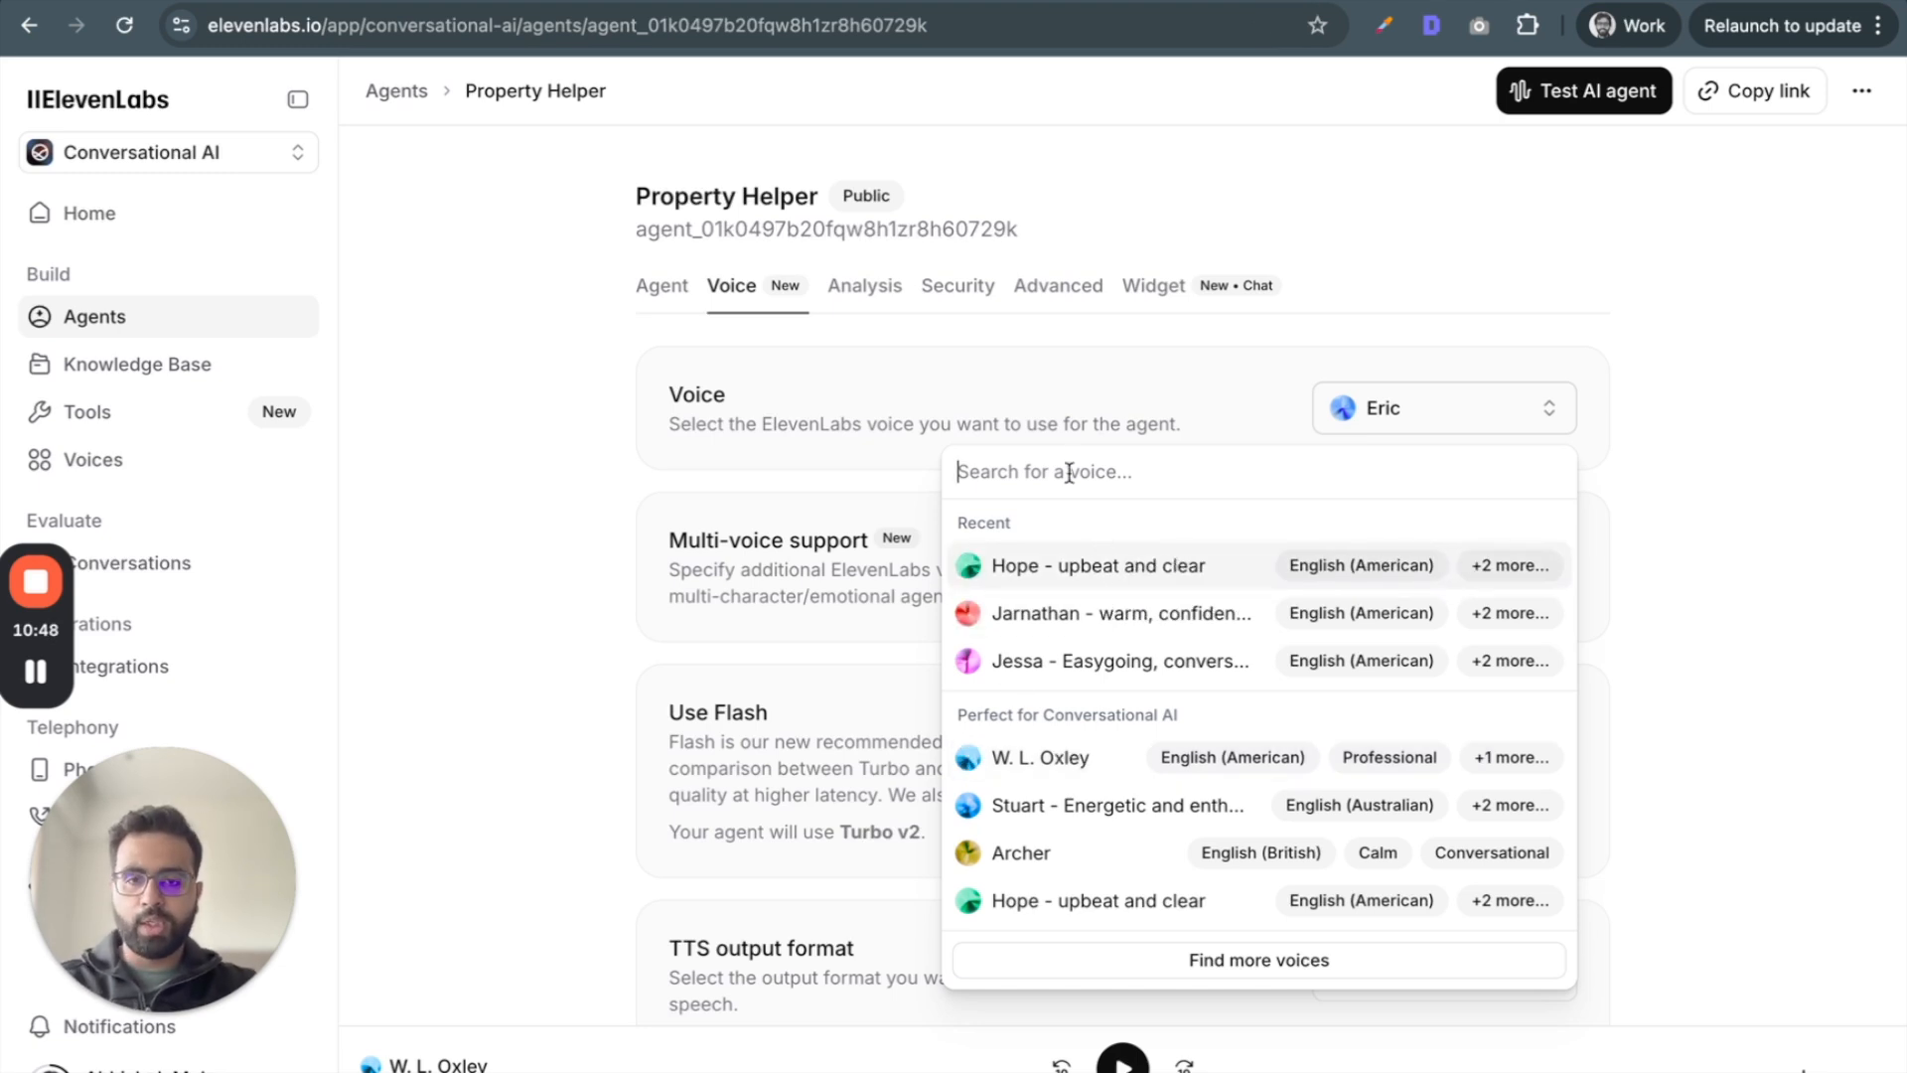
text(am)
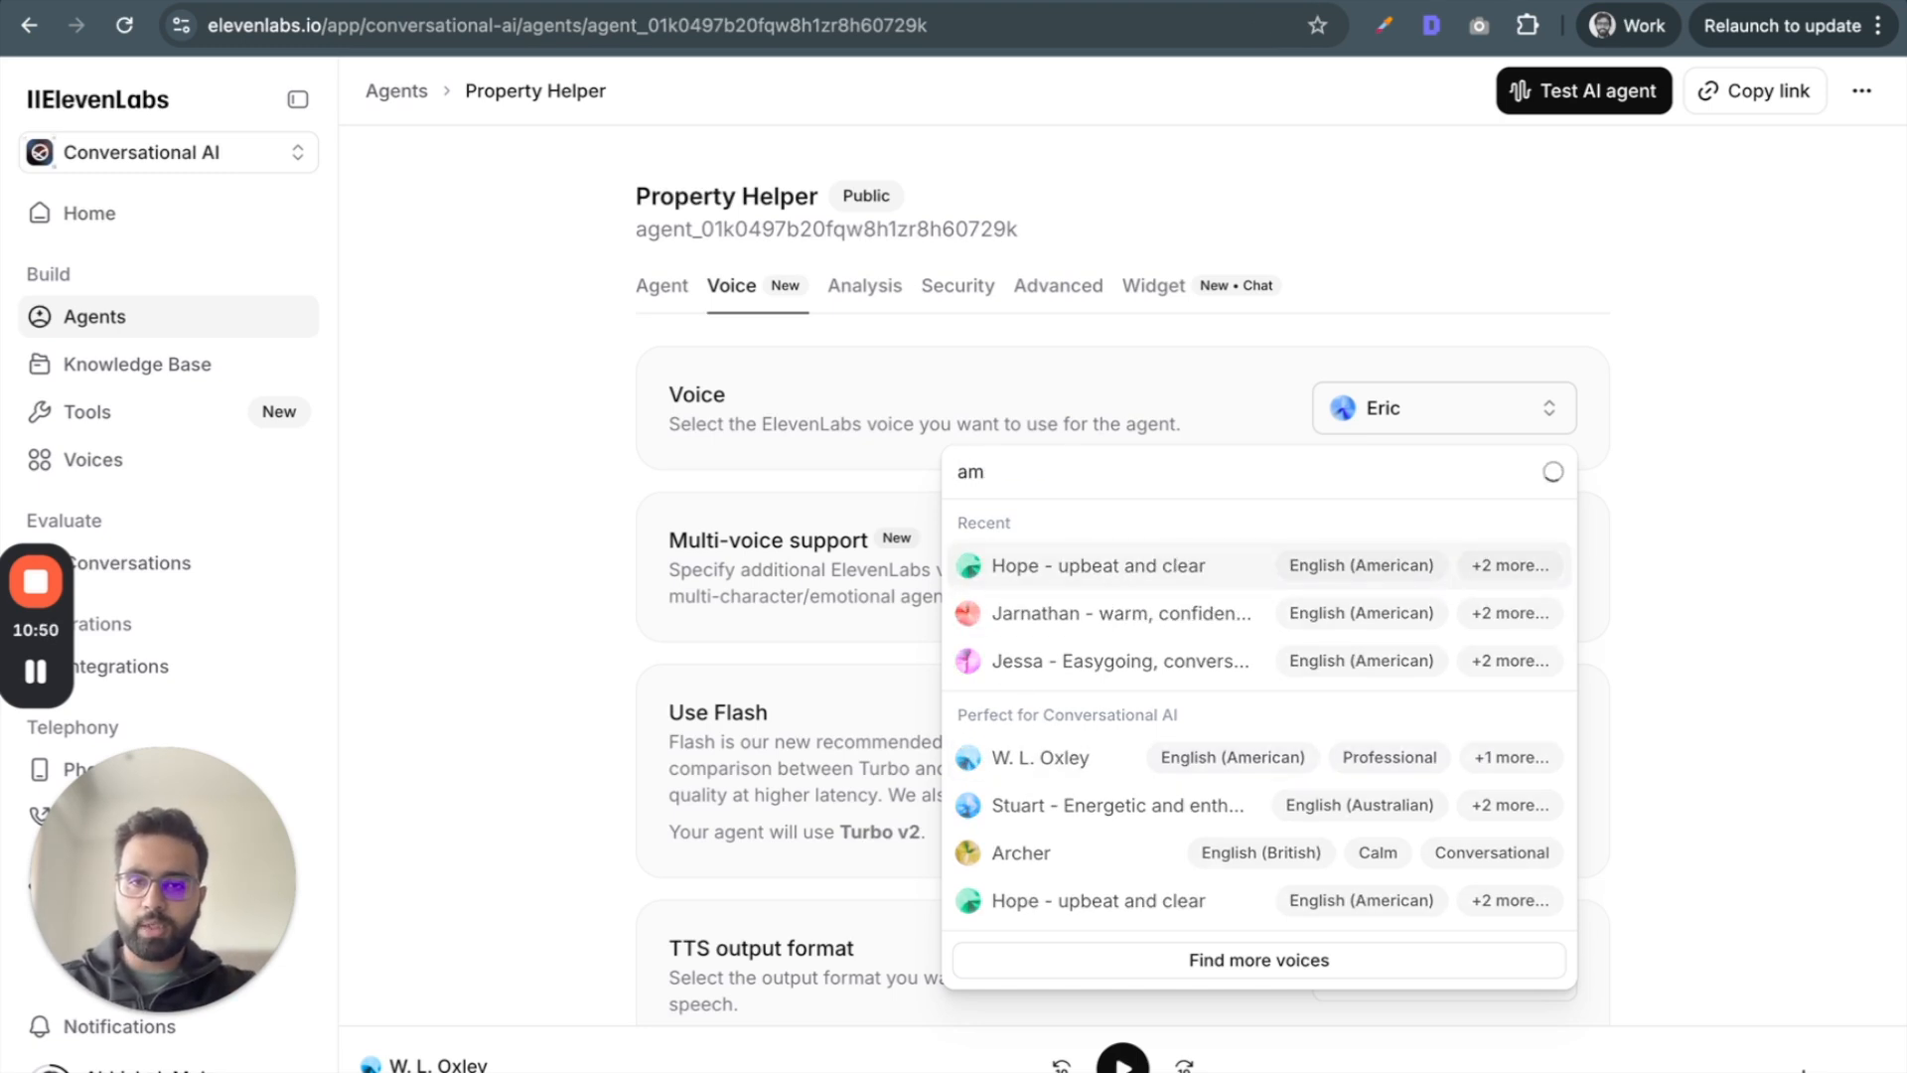
text(erican femal)
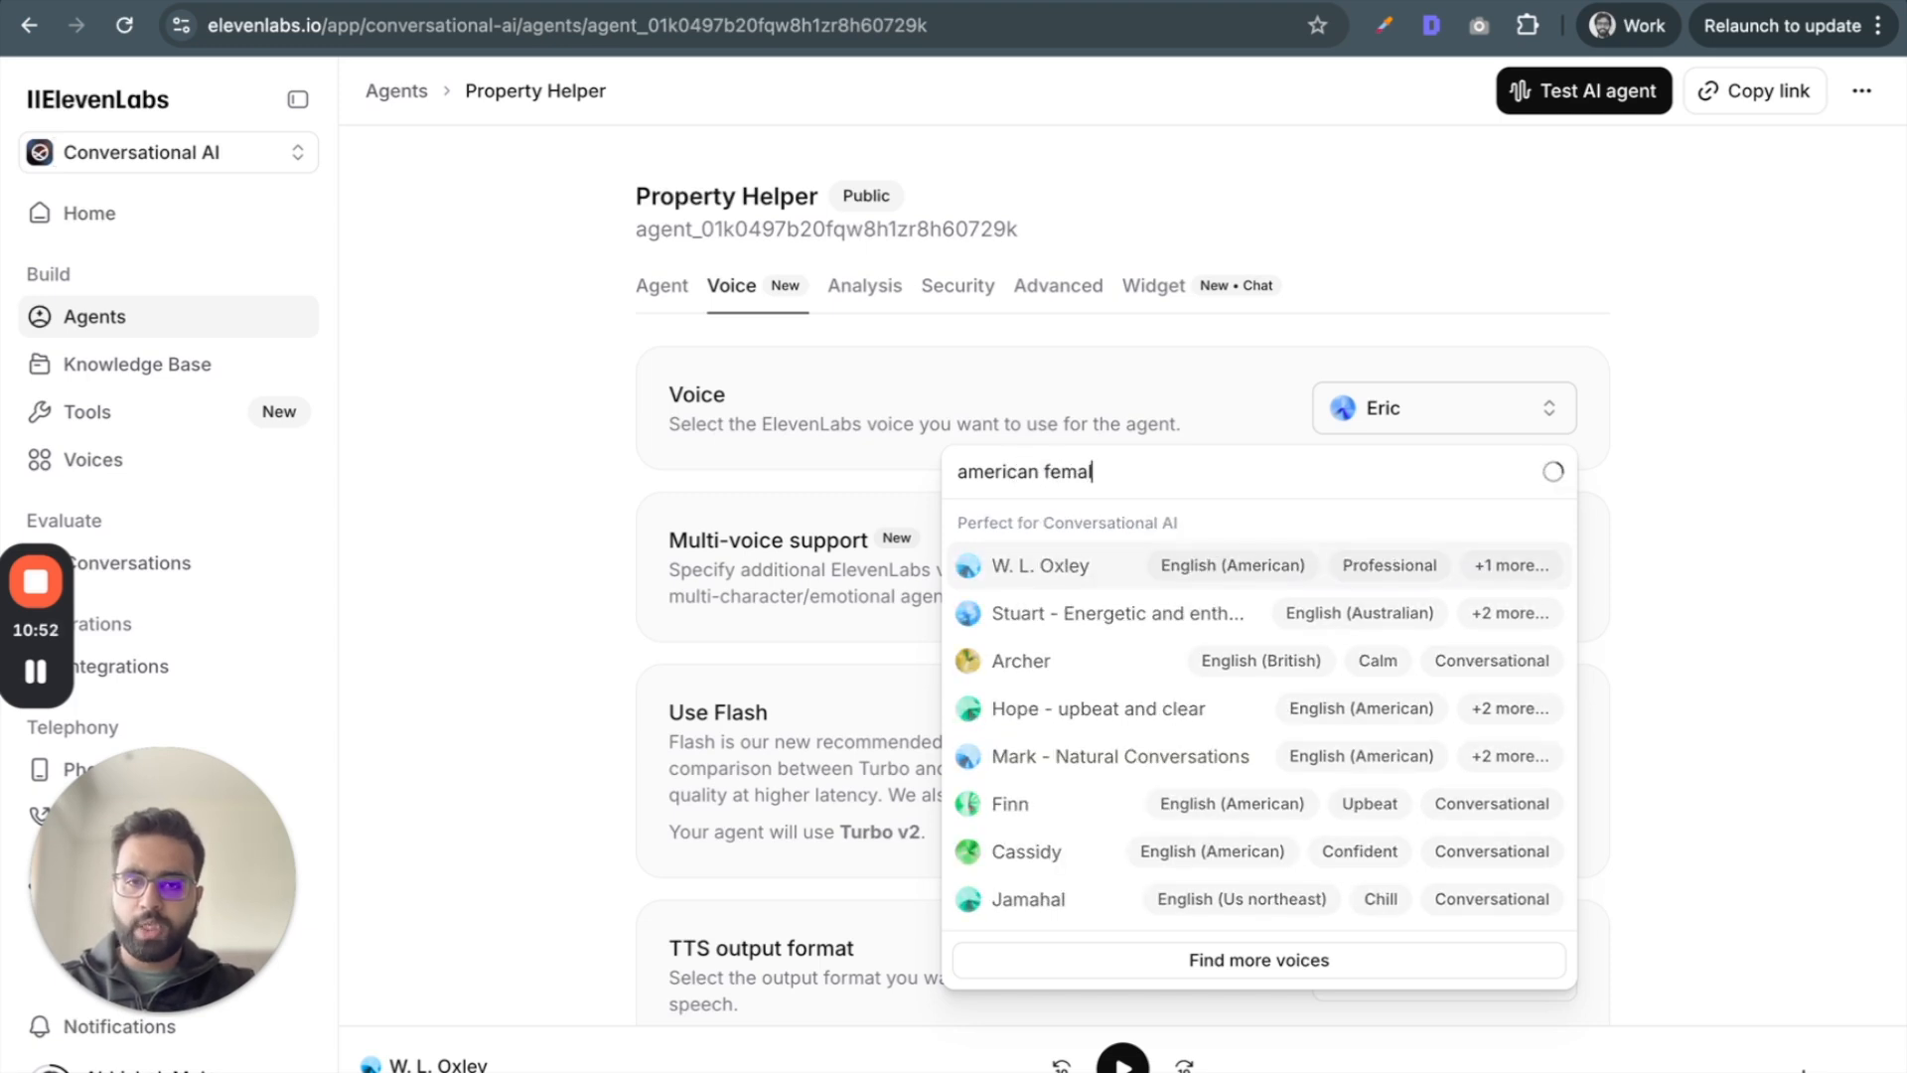
text(e profe)
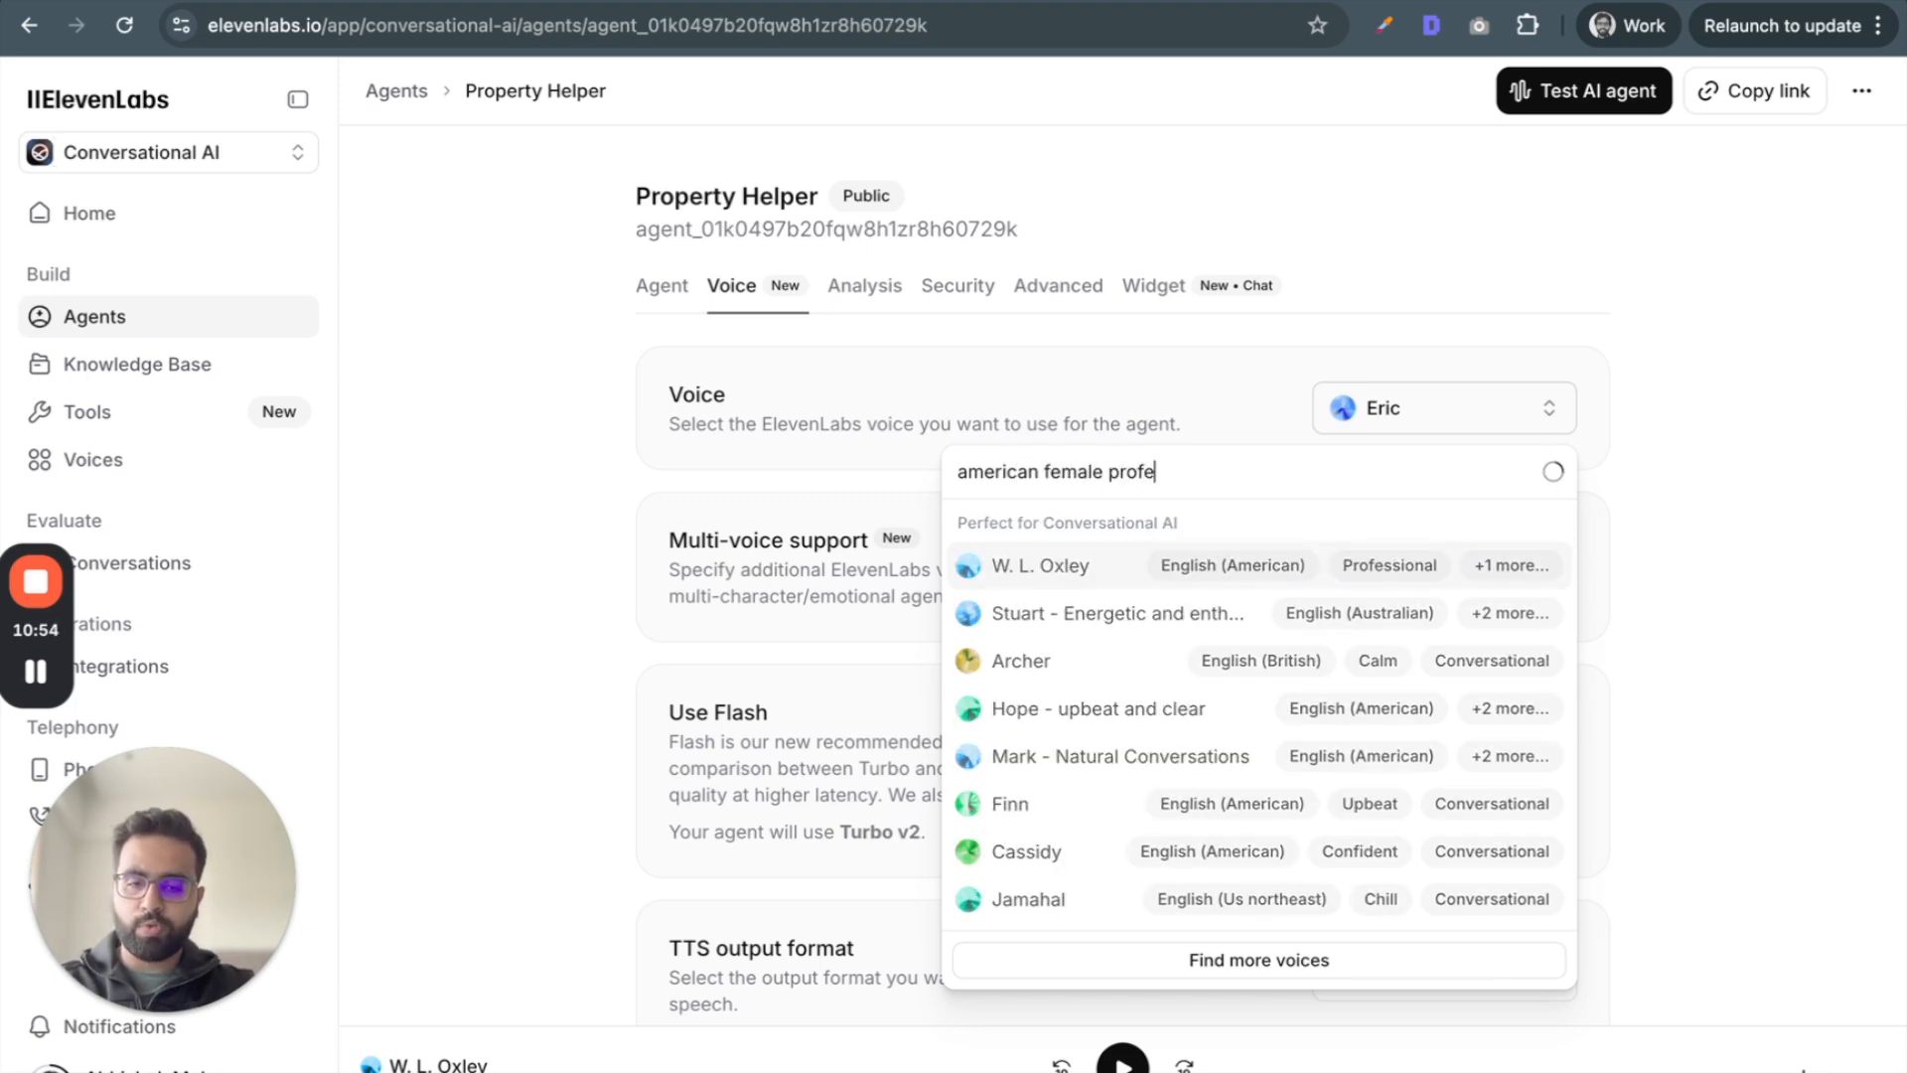
text(ssional)
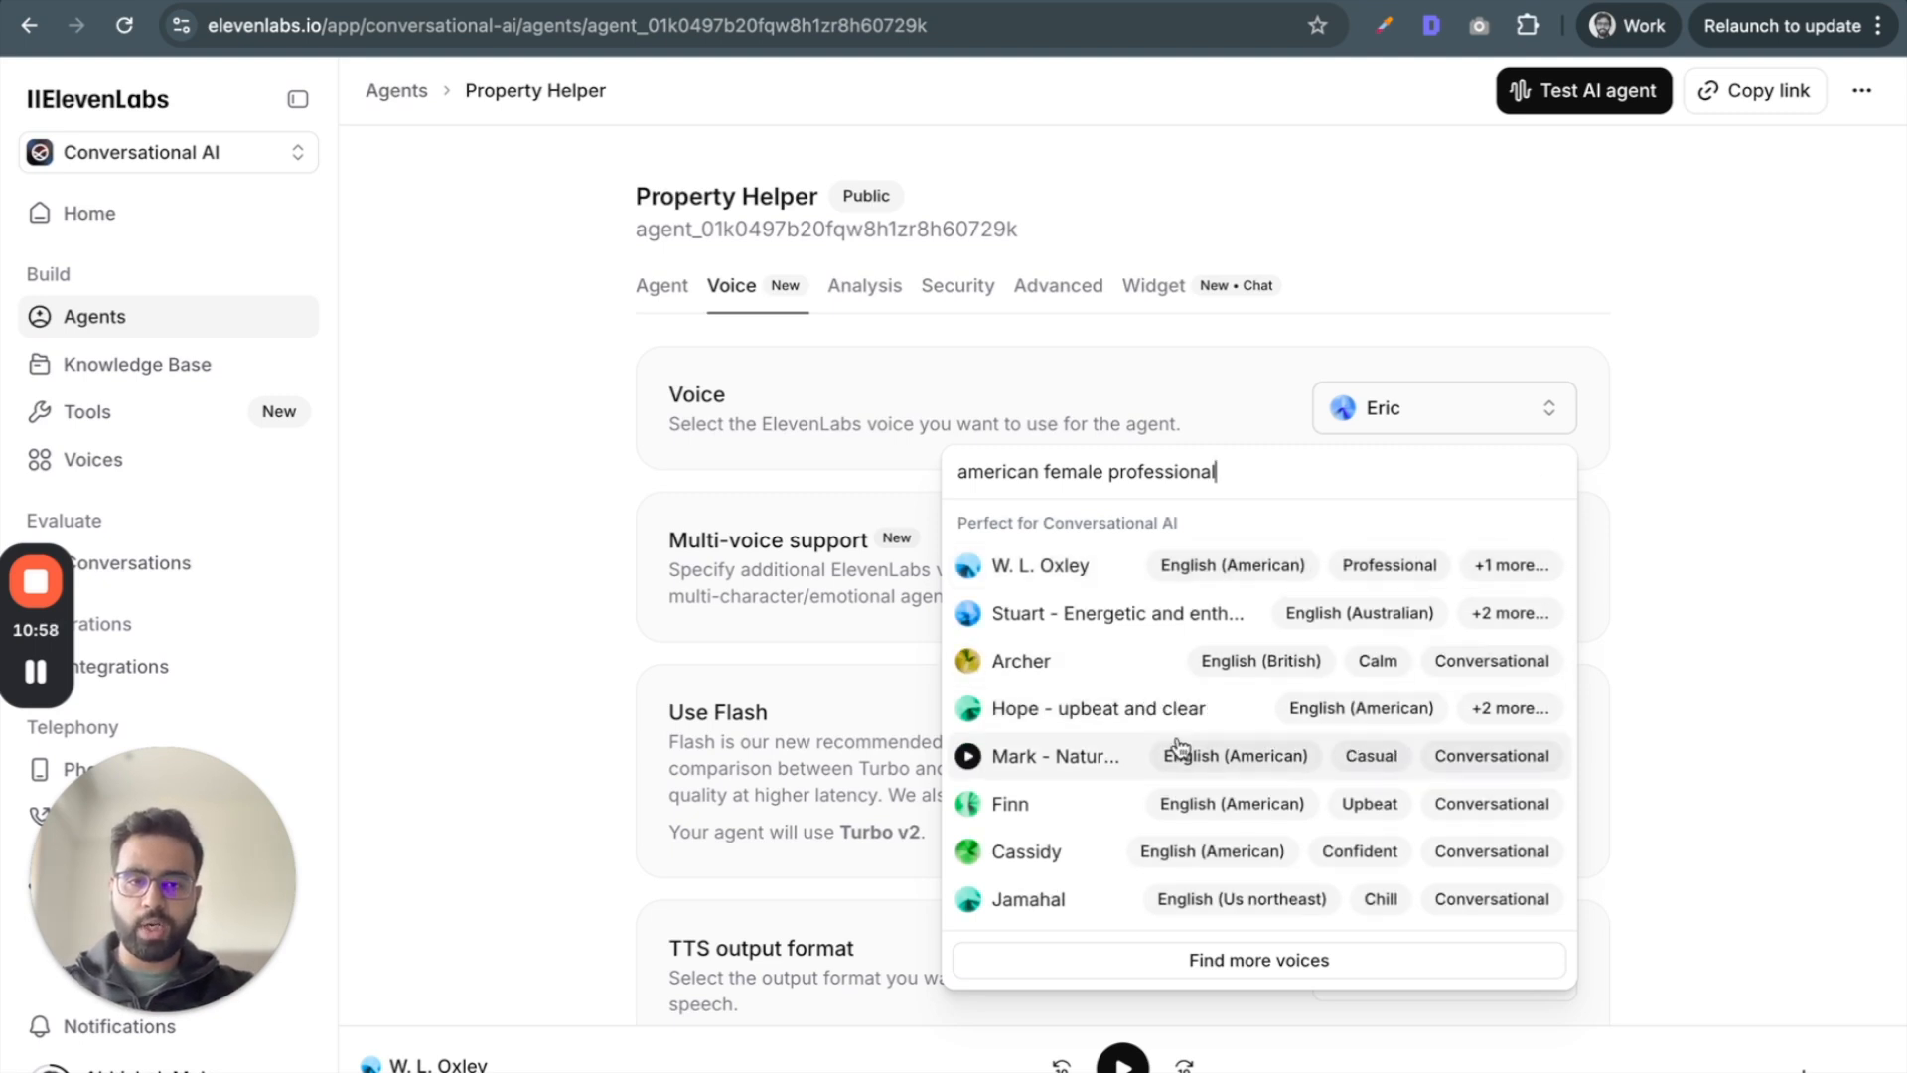
scroll(1143, 856, down, 1)
scroll(1073, 695, up, 1)
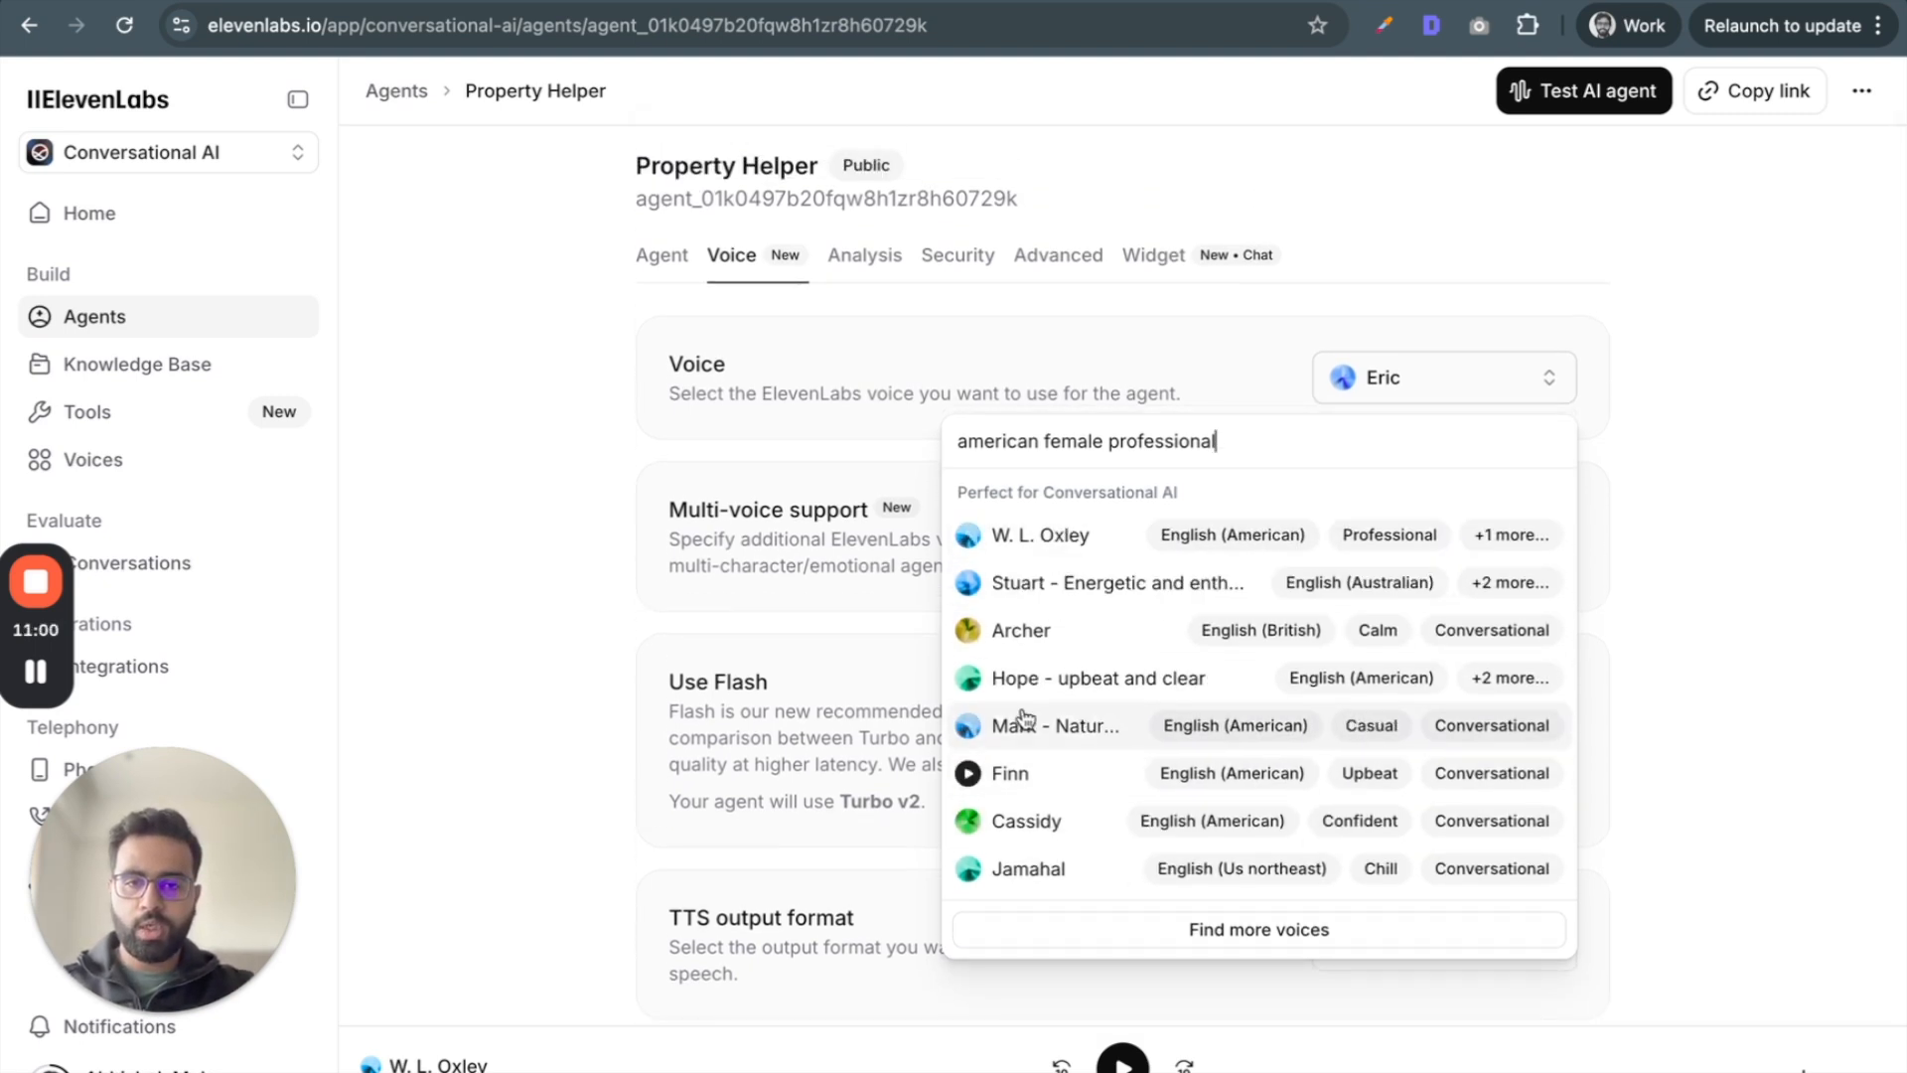
click(968, 679)
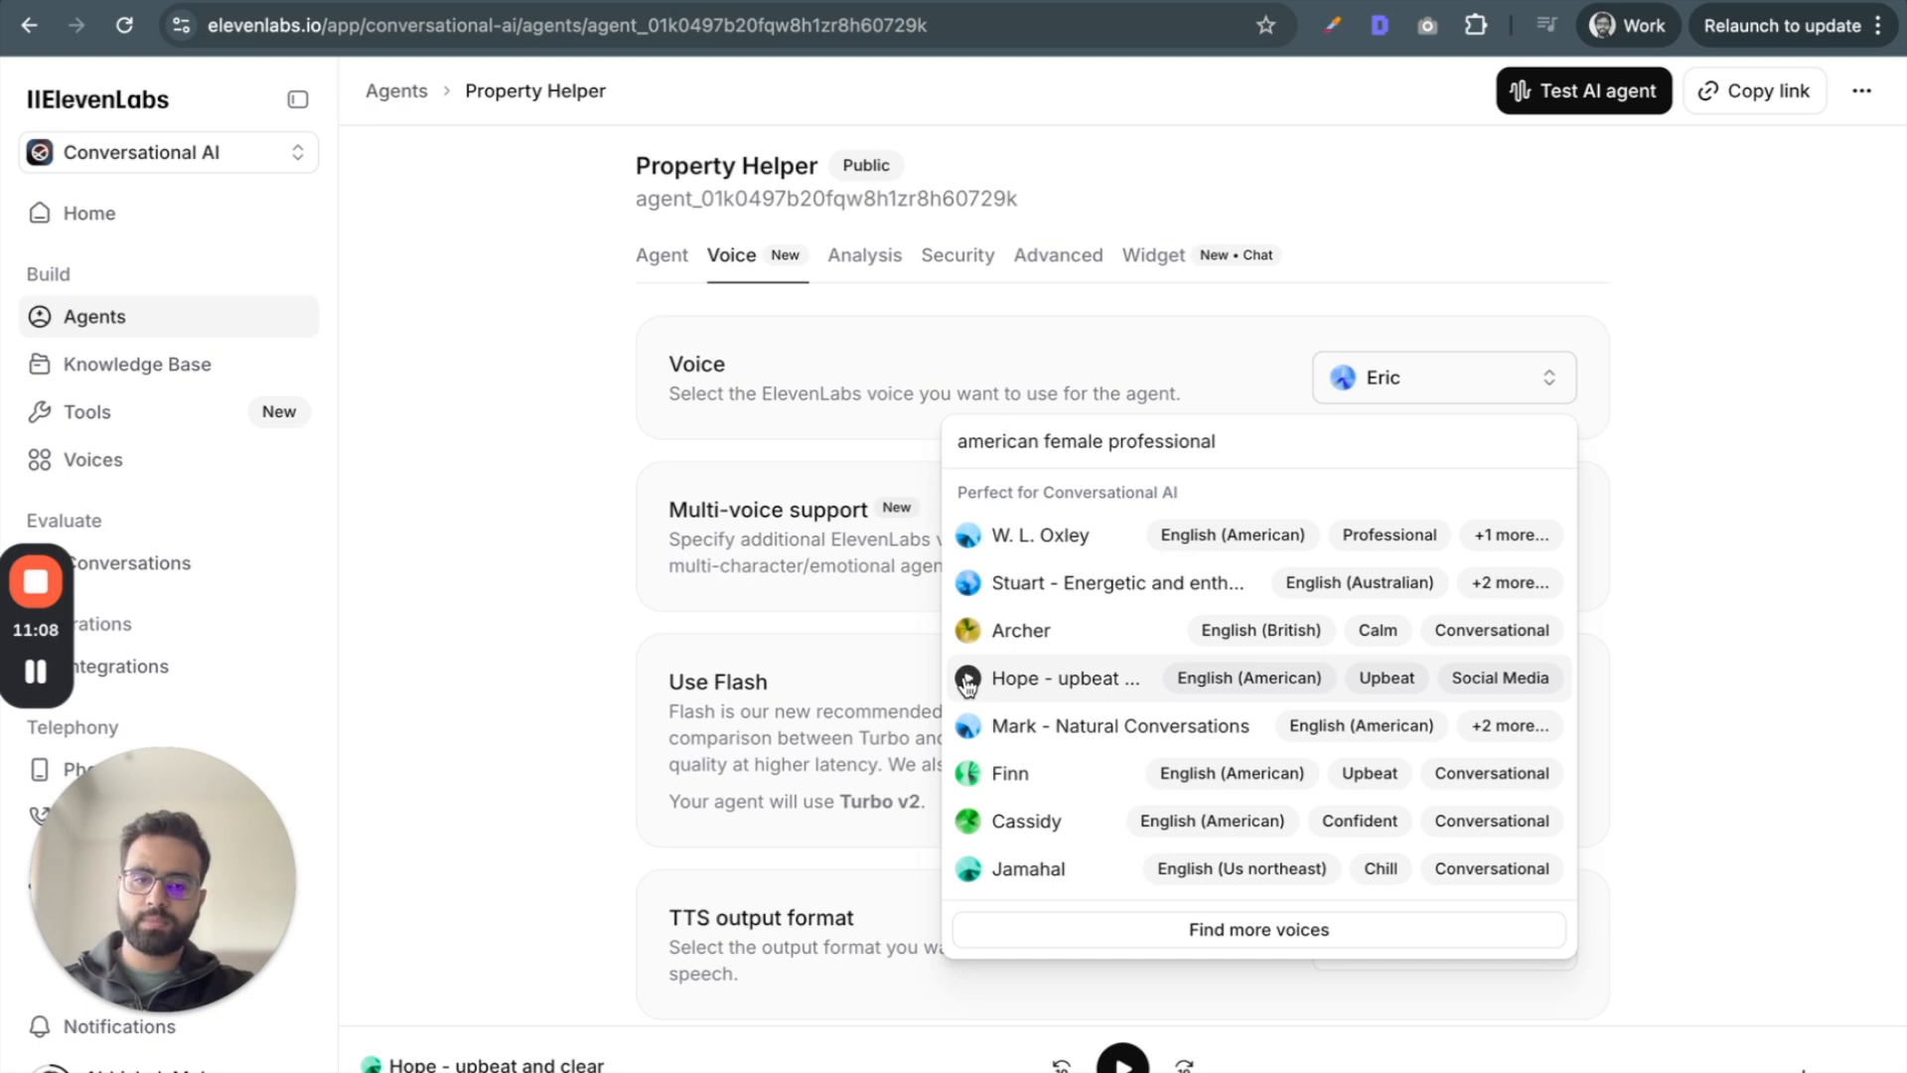
click(1080, 686)
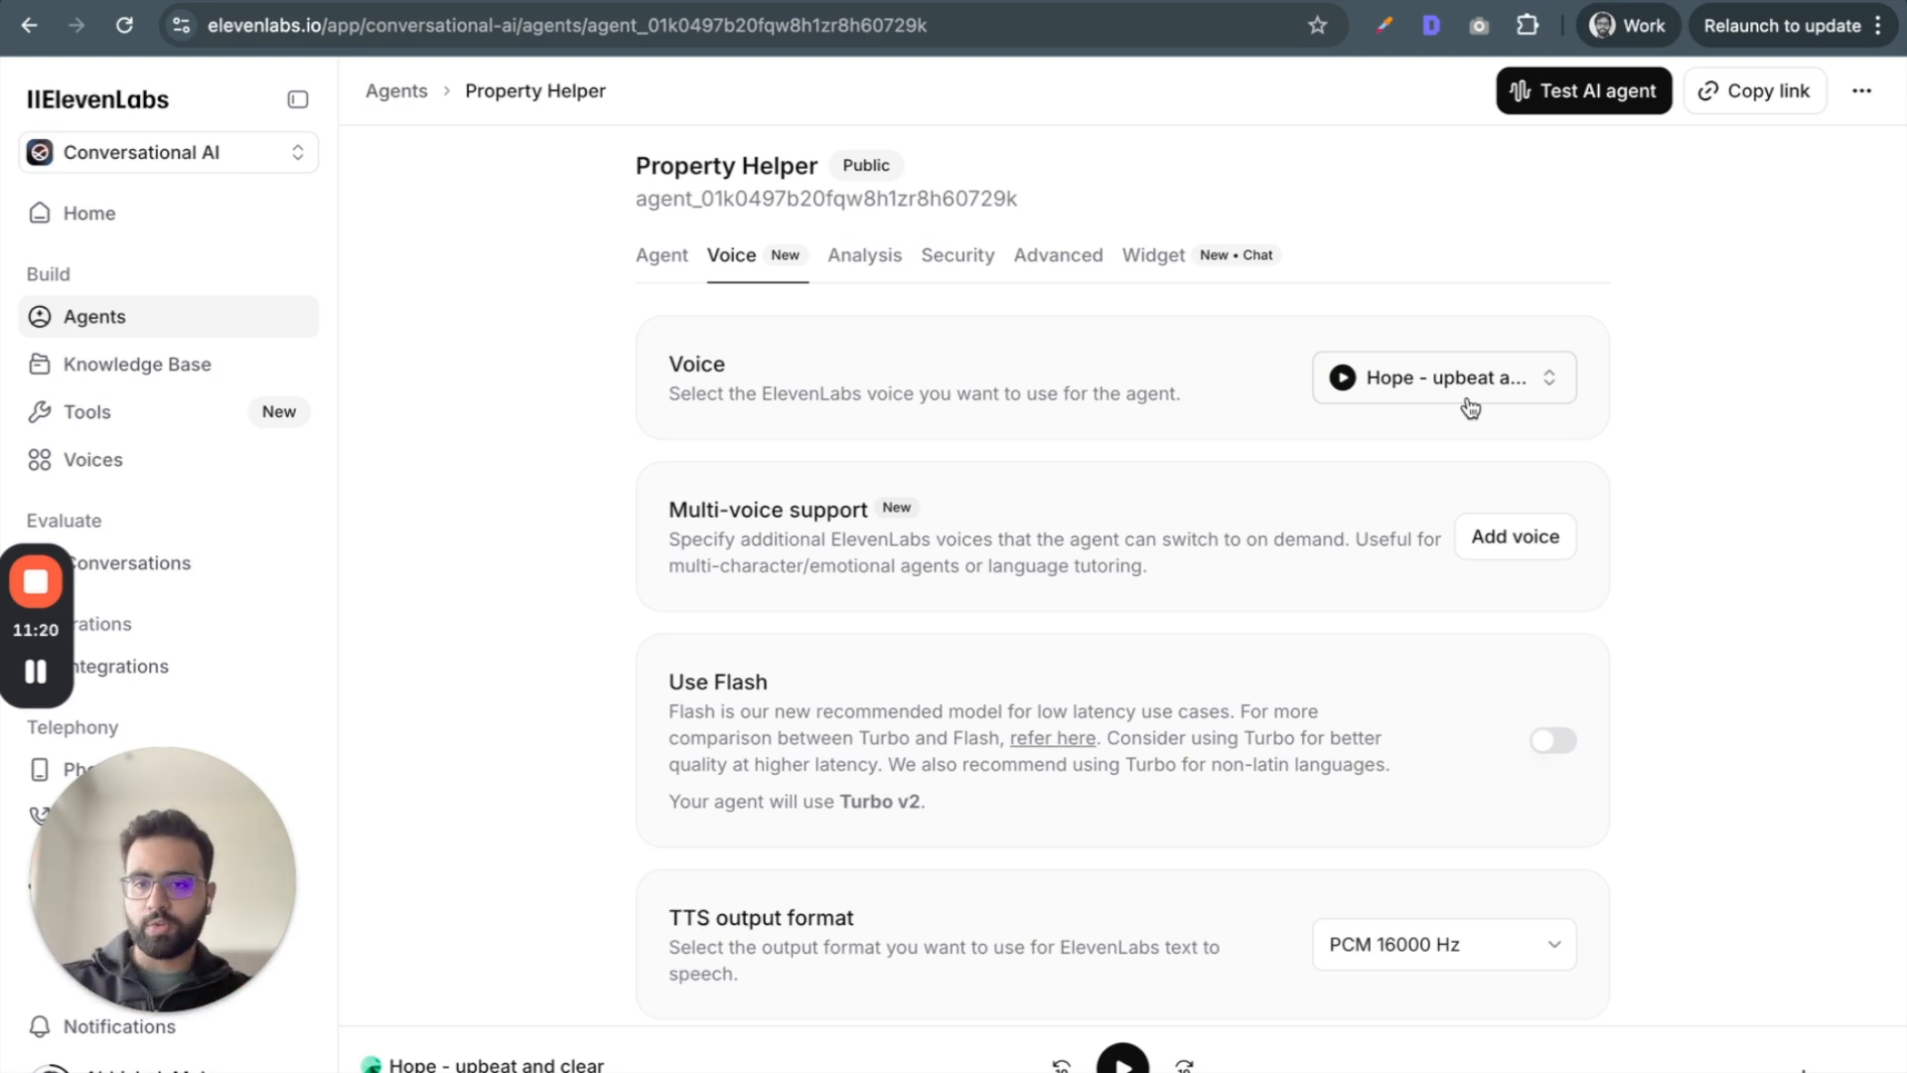
- Save the changes to the agent's voice settings
scroll(1464, 558, down, 2)
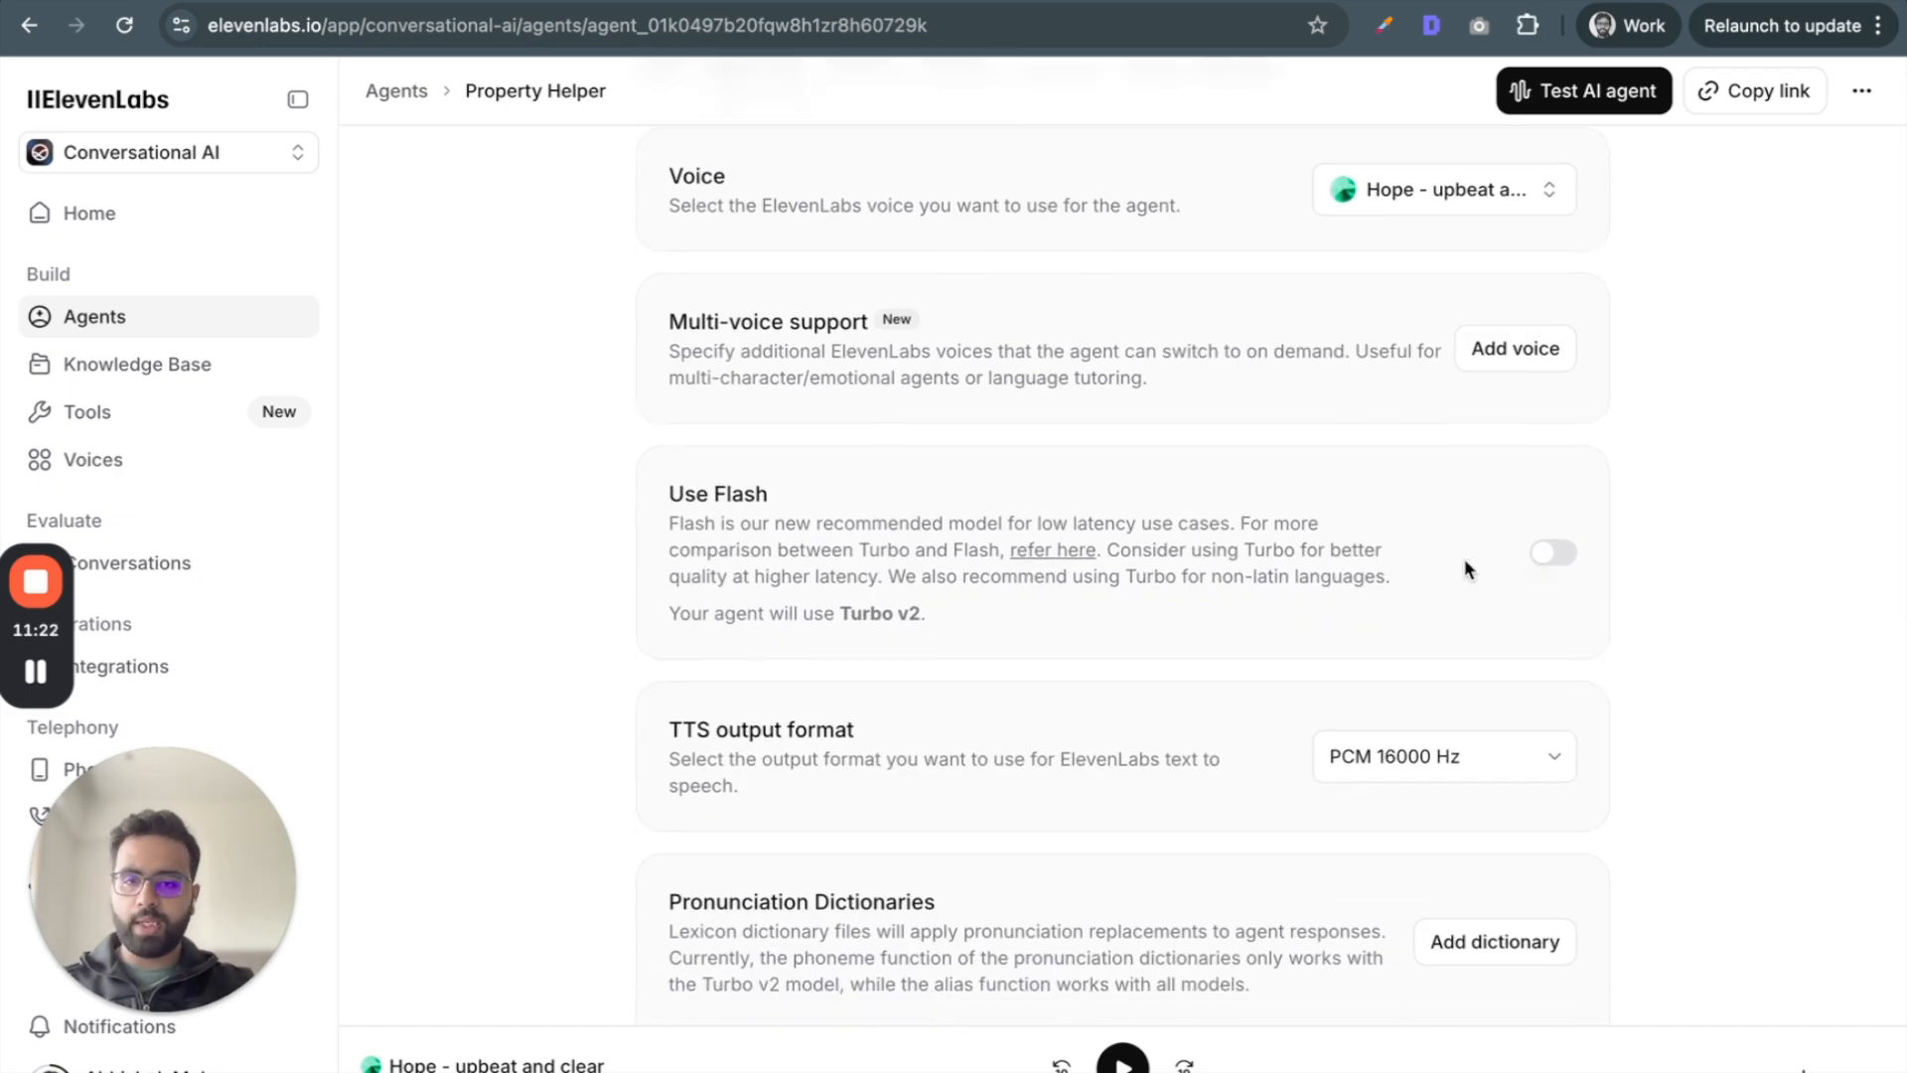
scroll(1465, 559, down, 10)
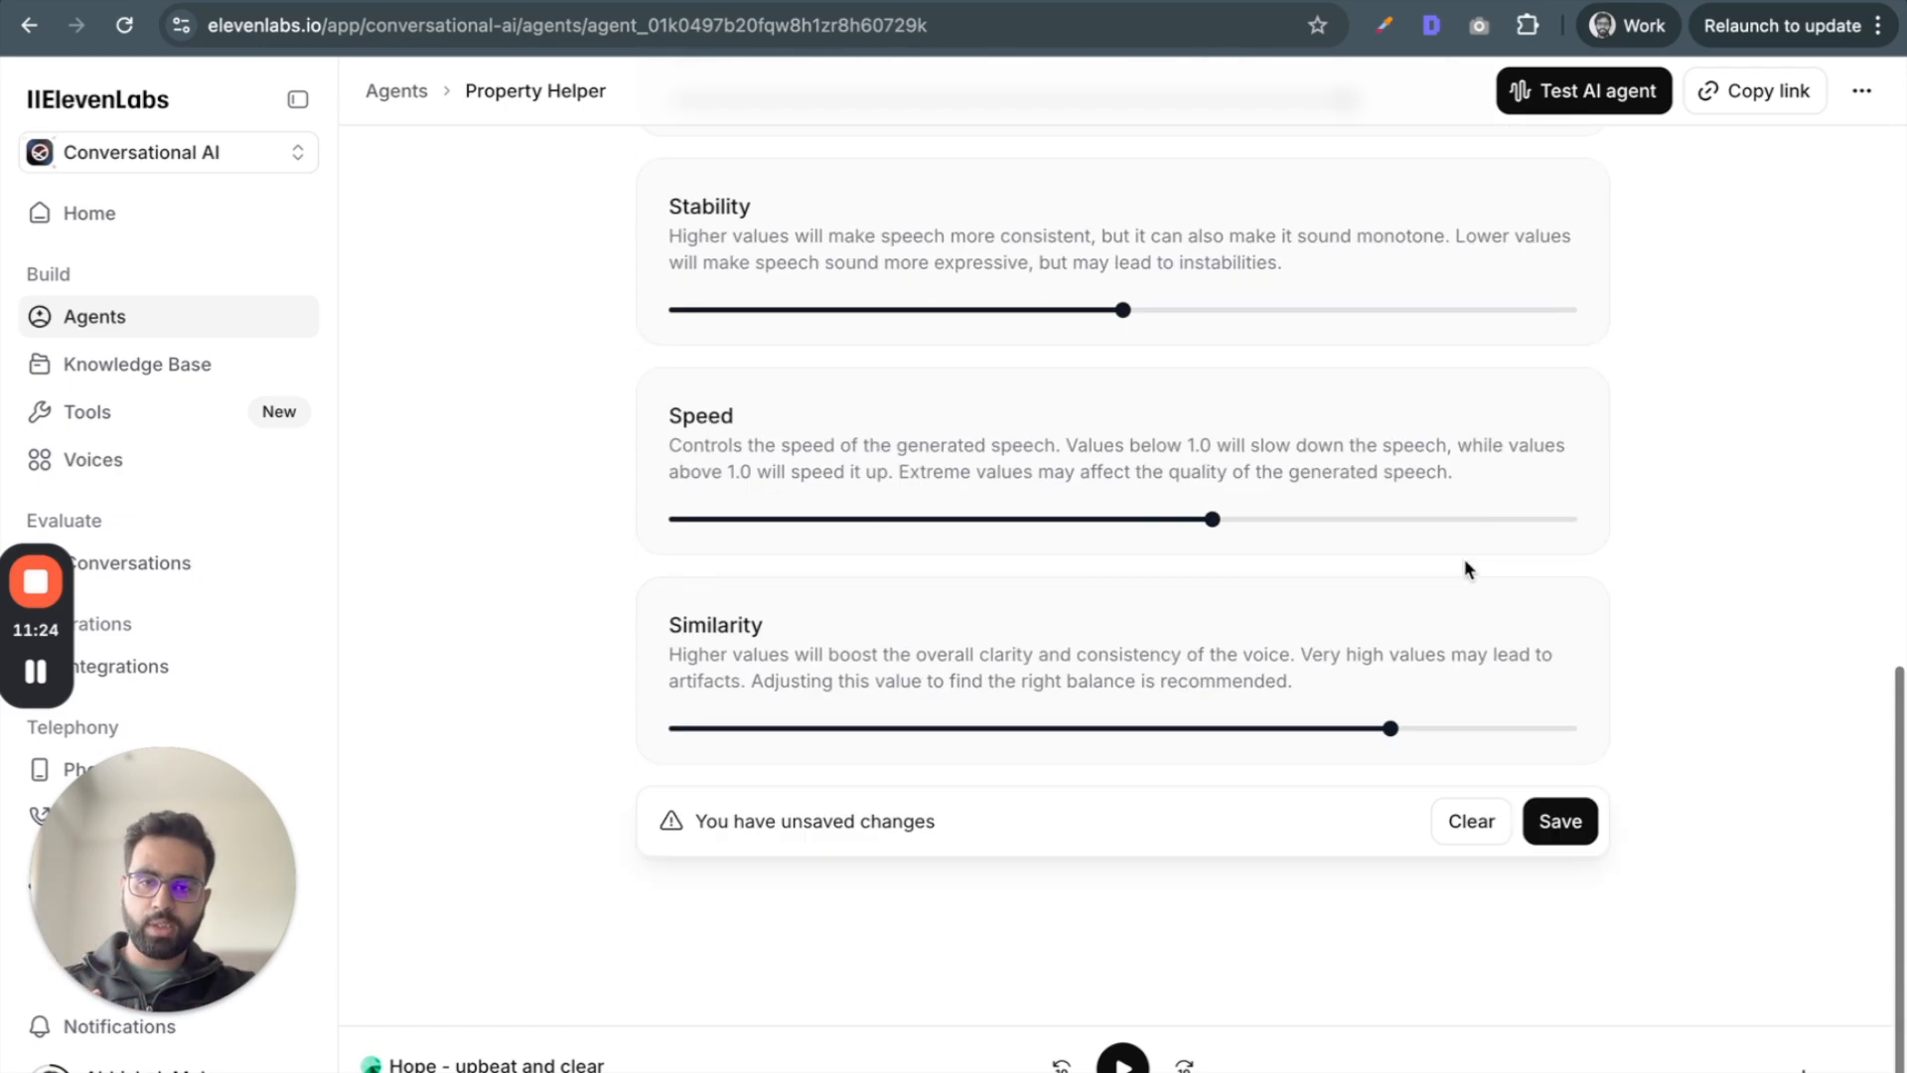
click(1576, 828)
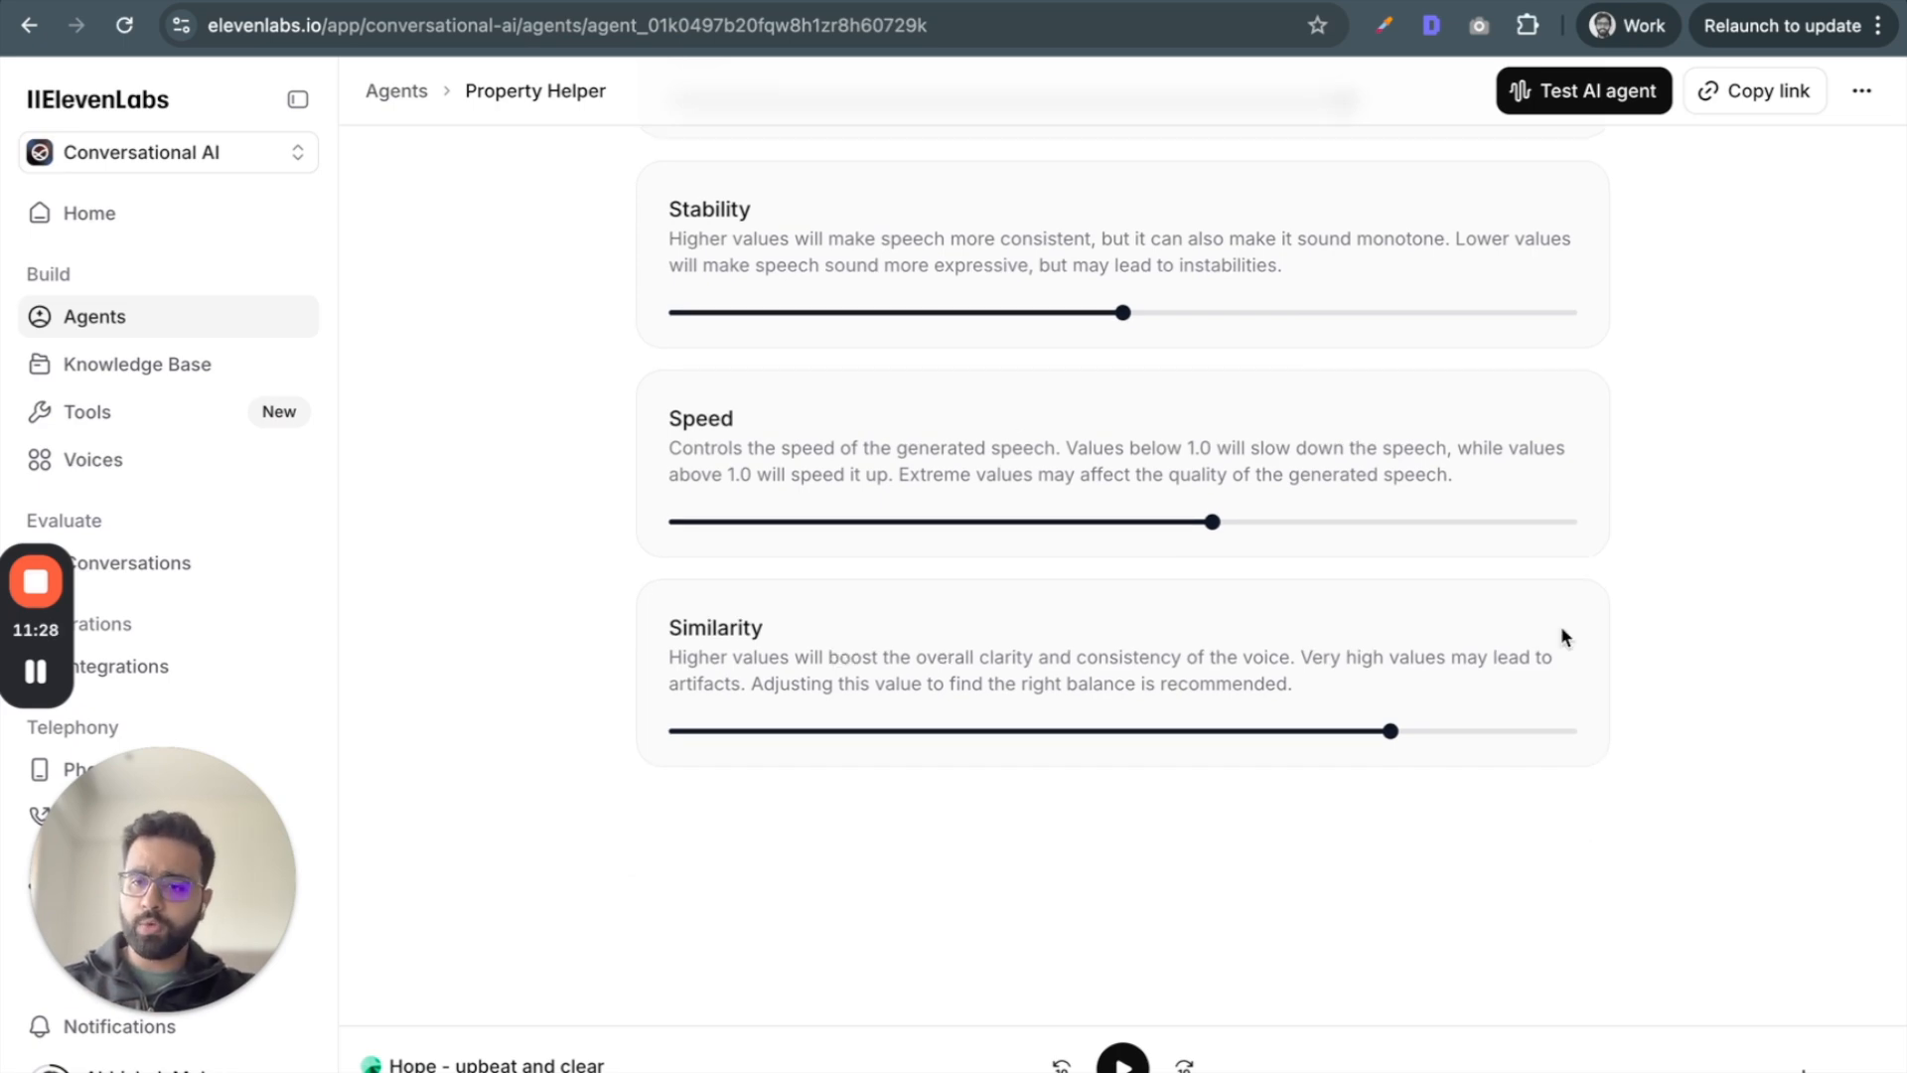
- Start a test call with the Property Helper agent and raise the audio volume
scroll(1559, 628, up, 8)
scroll(1560, 628, up, 3)
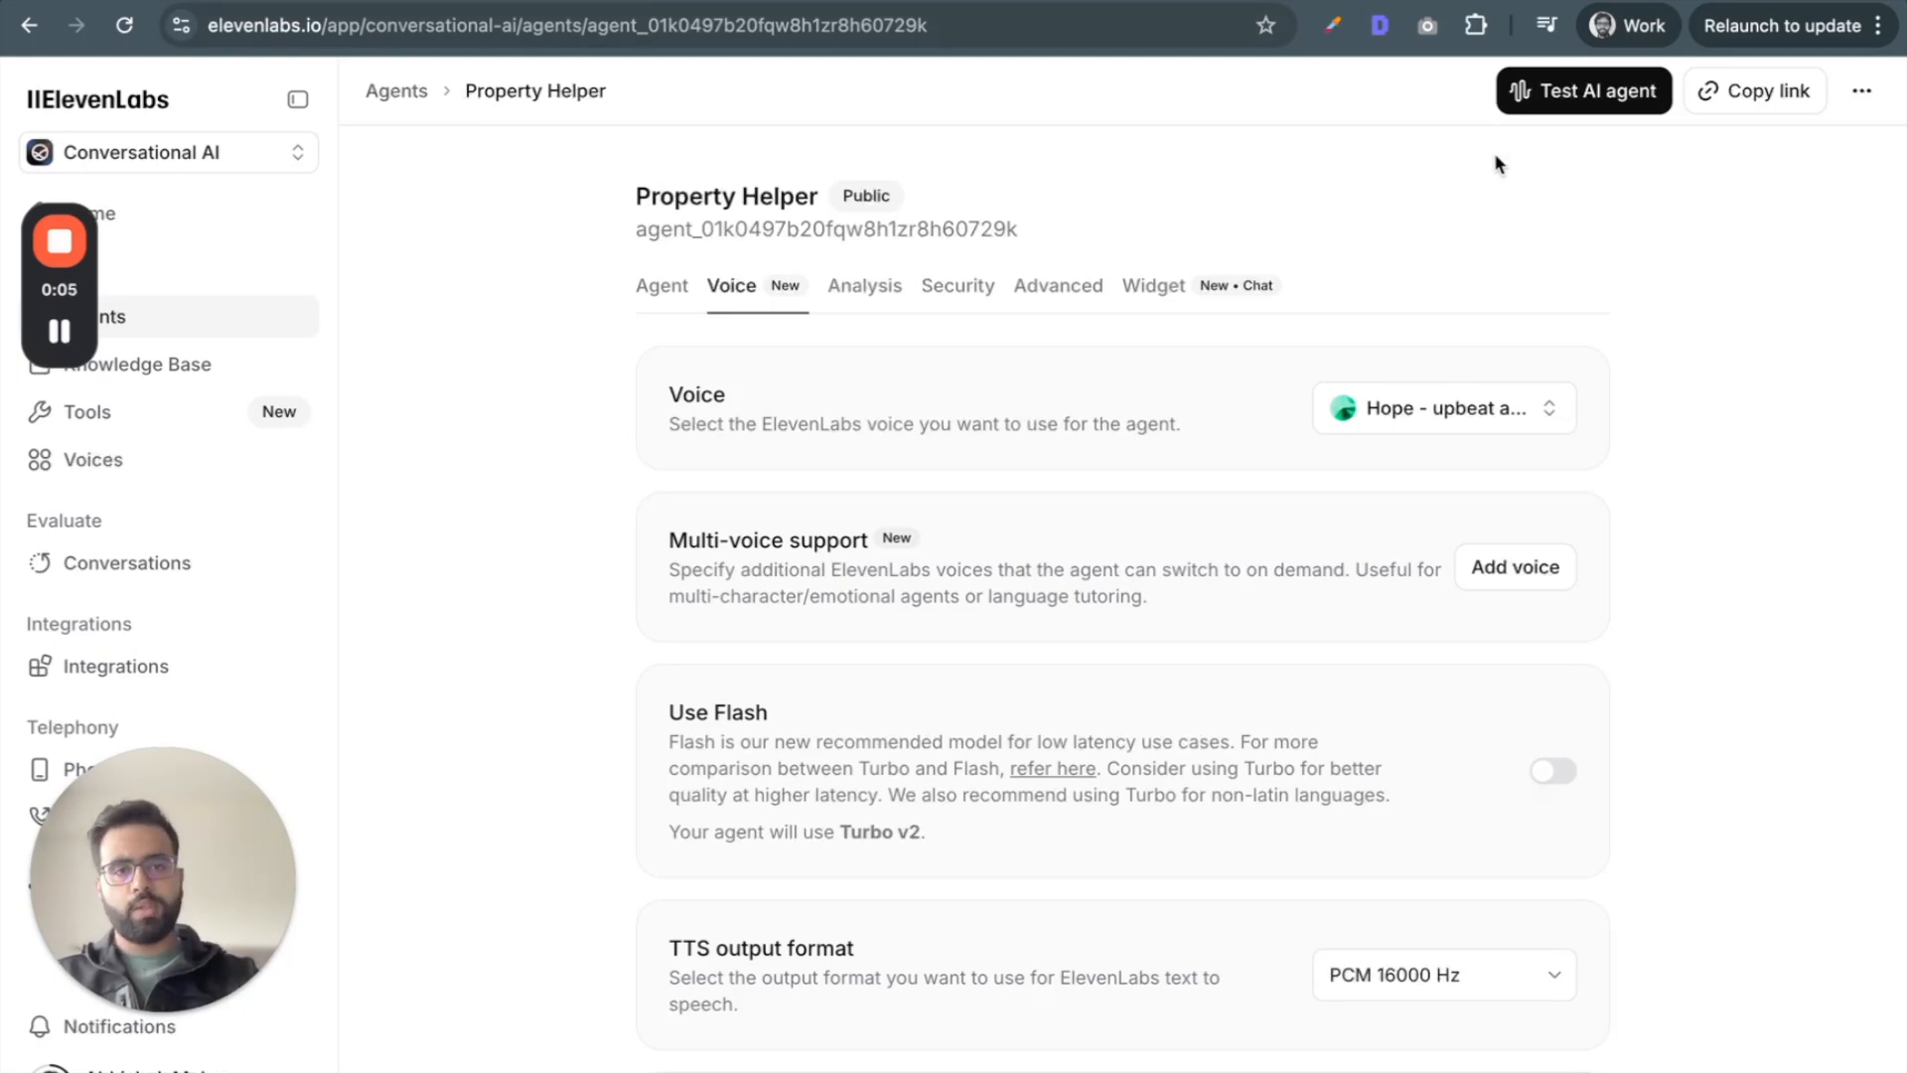
click(1556, 100)
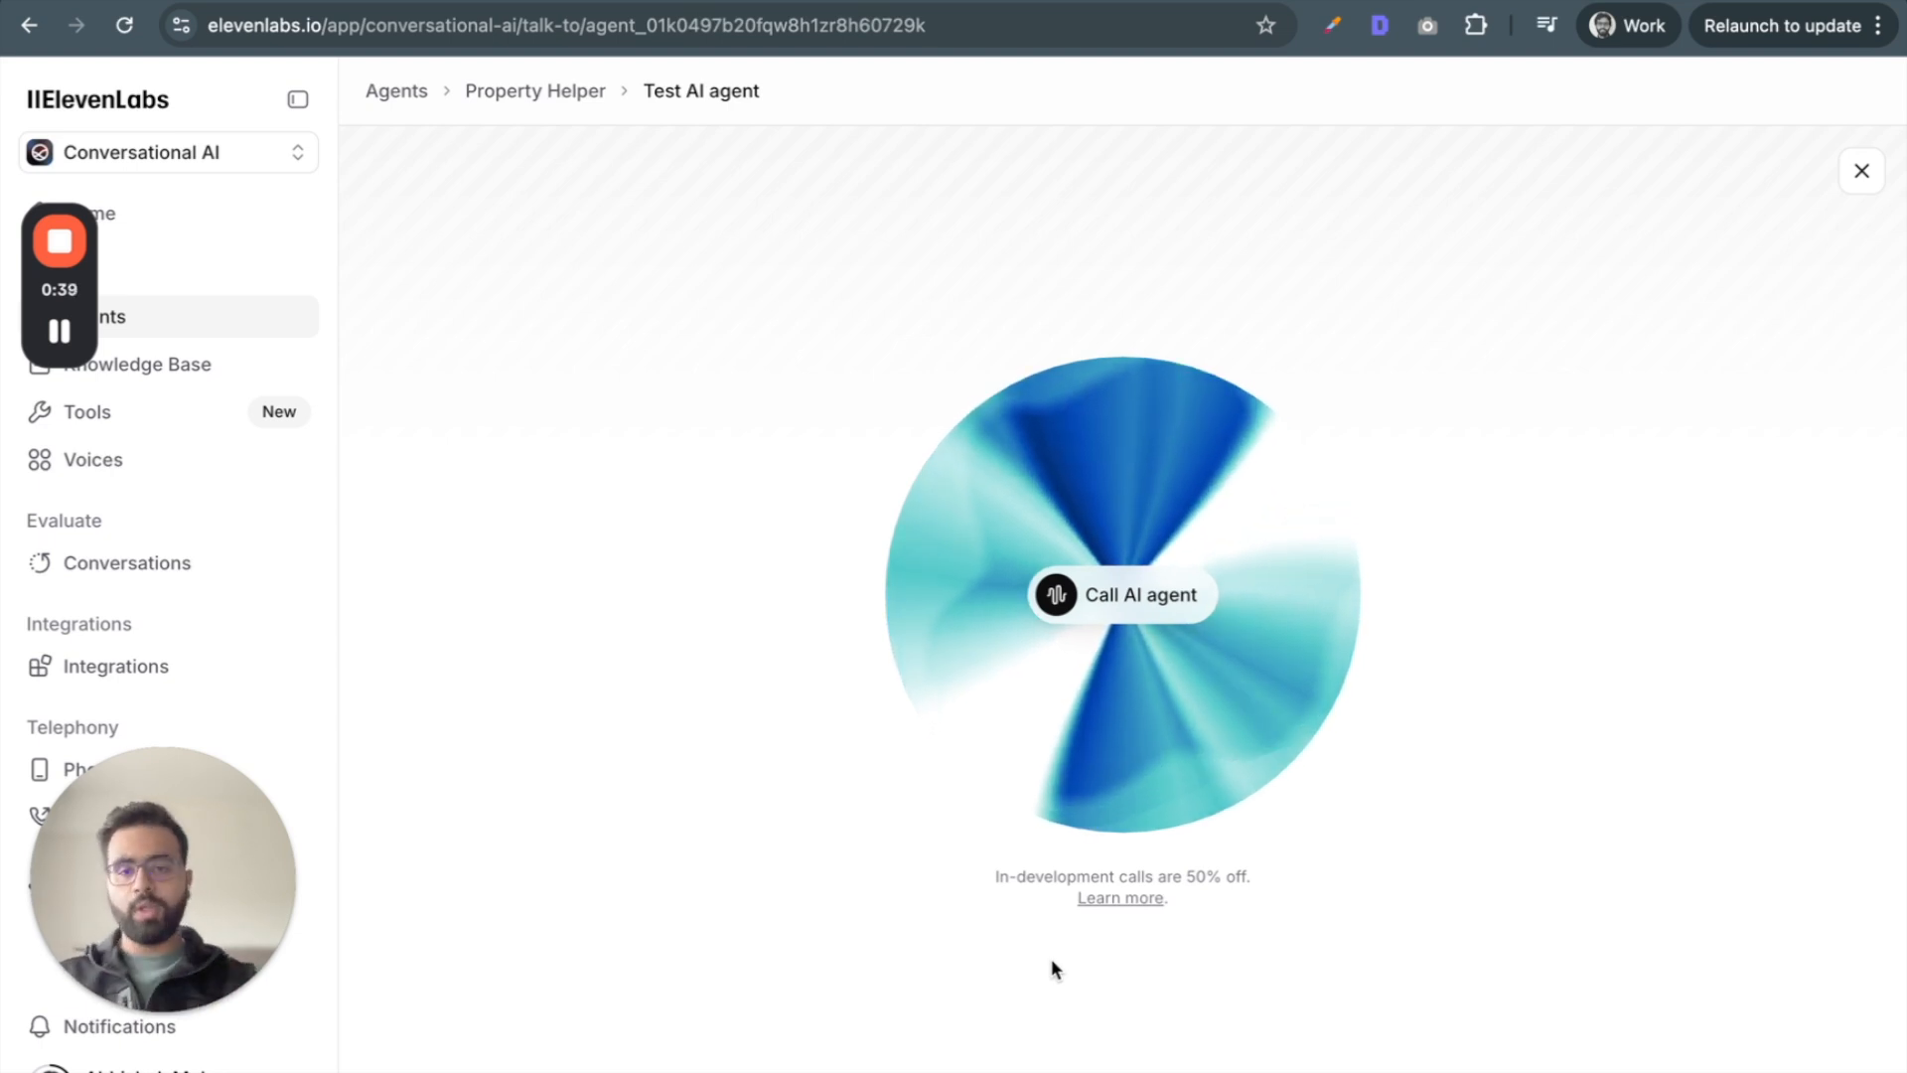
click(1123, 597)
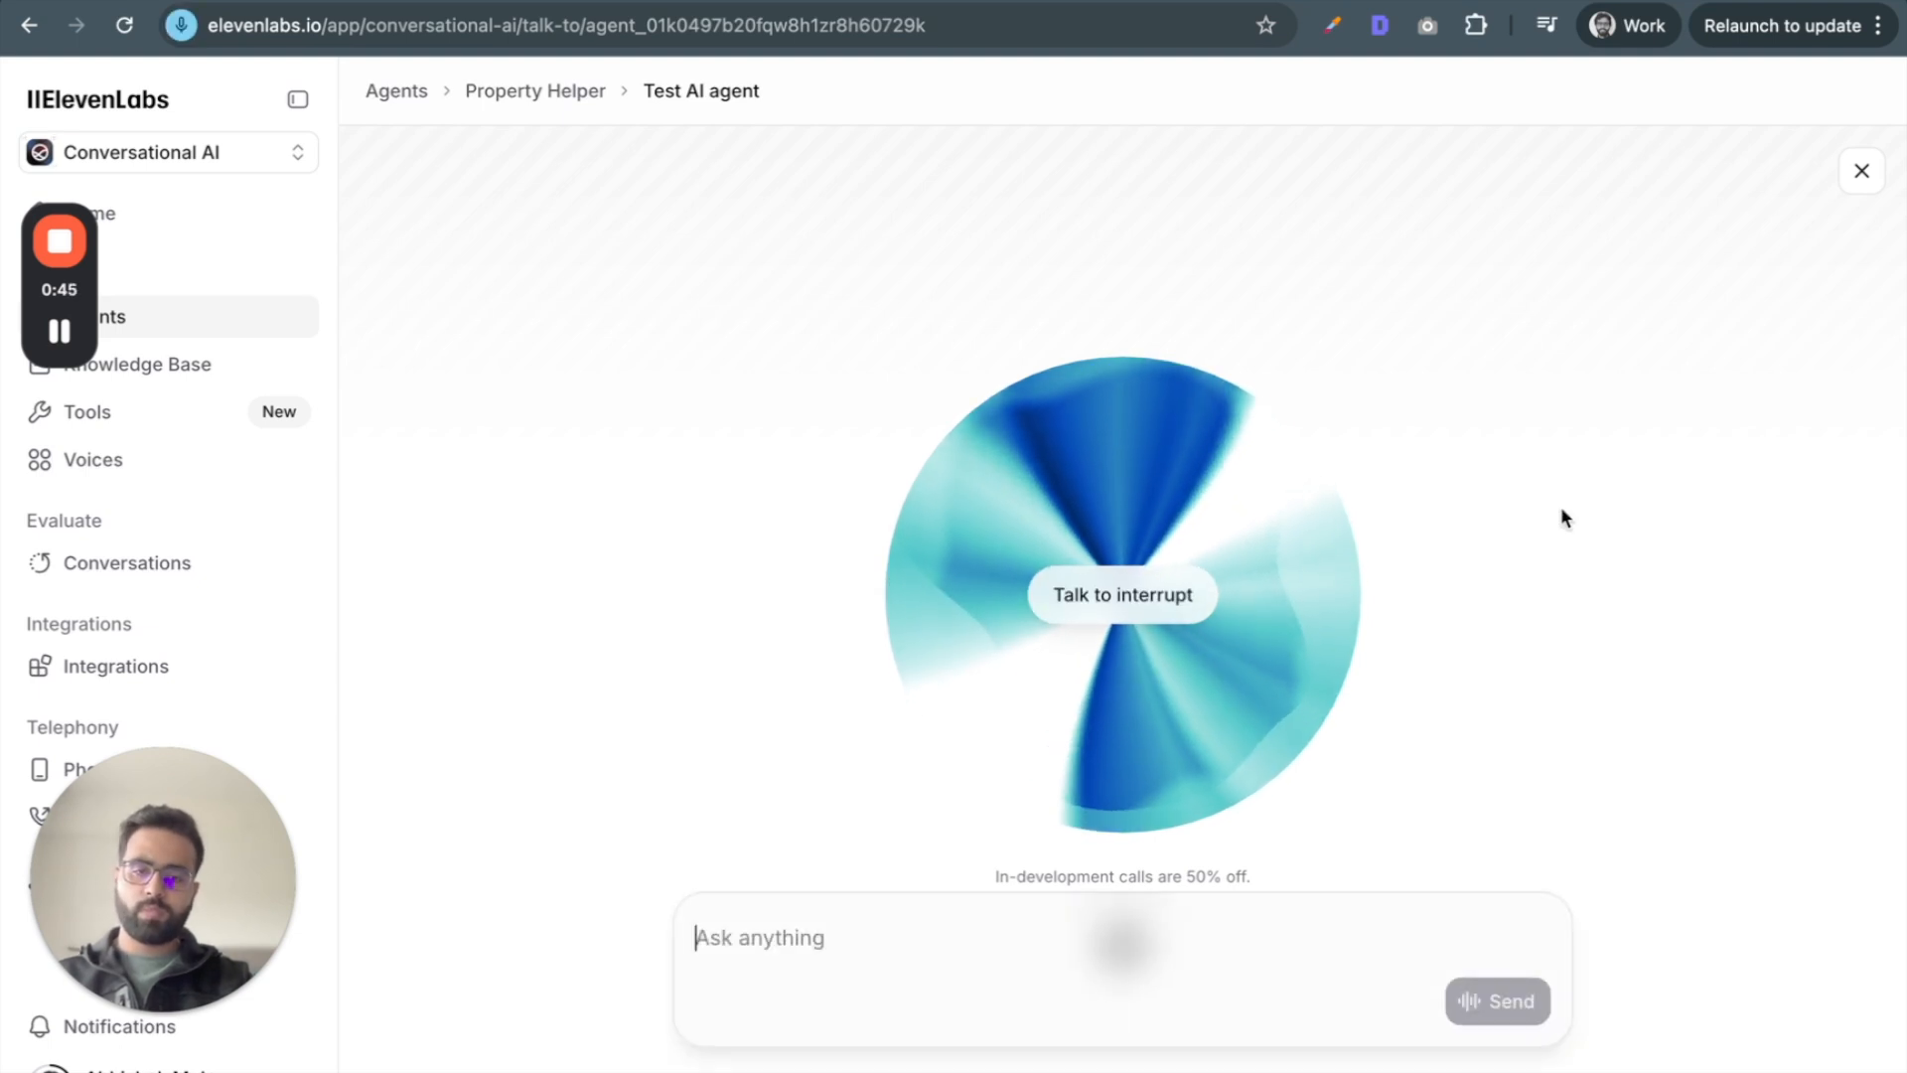
key(XF86AudioRaiseVolume)
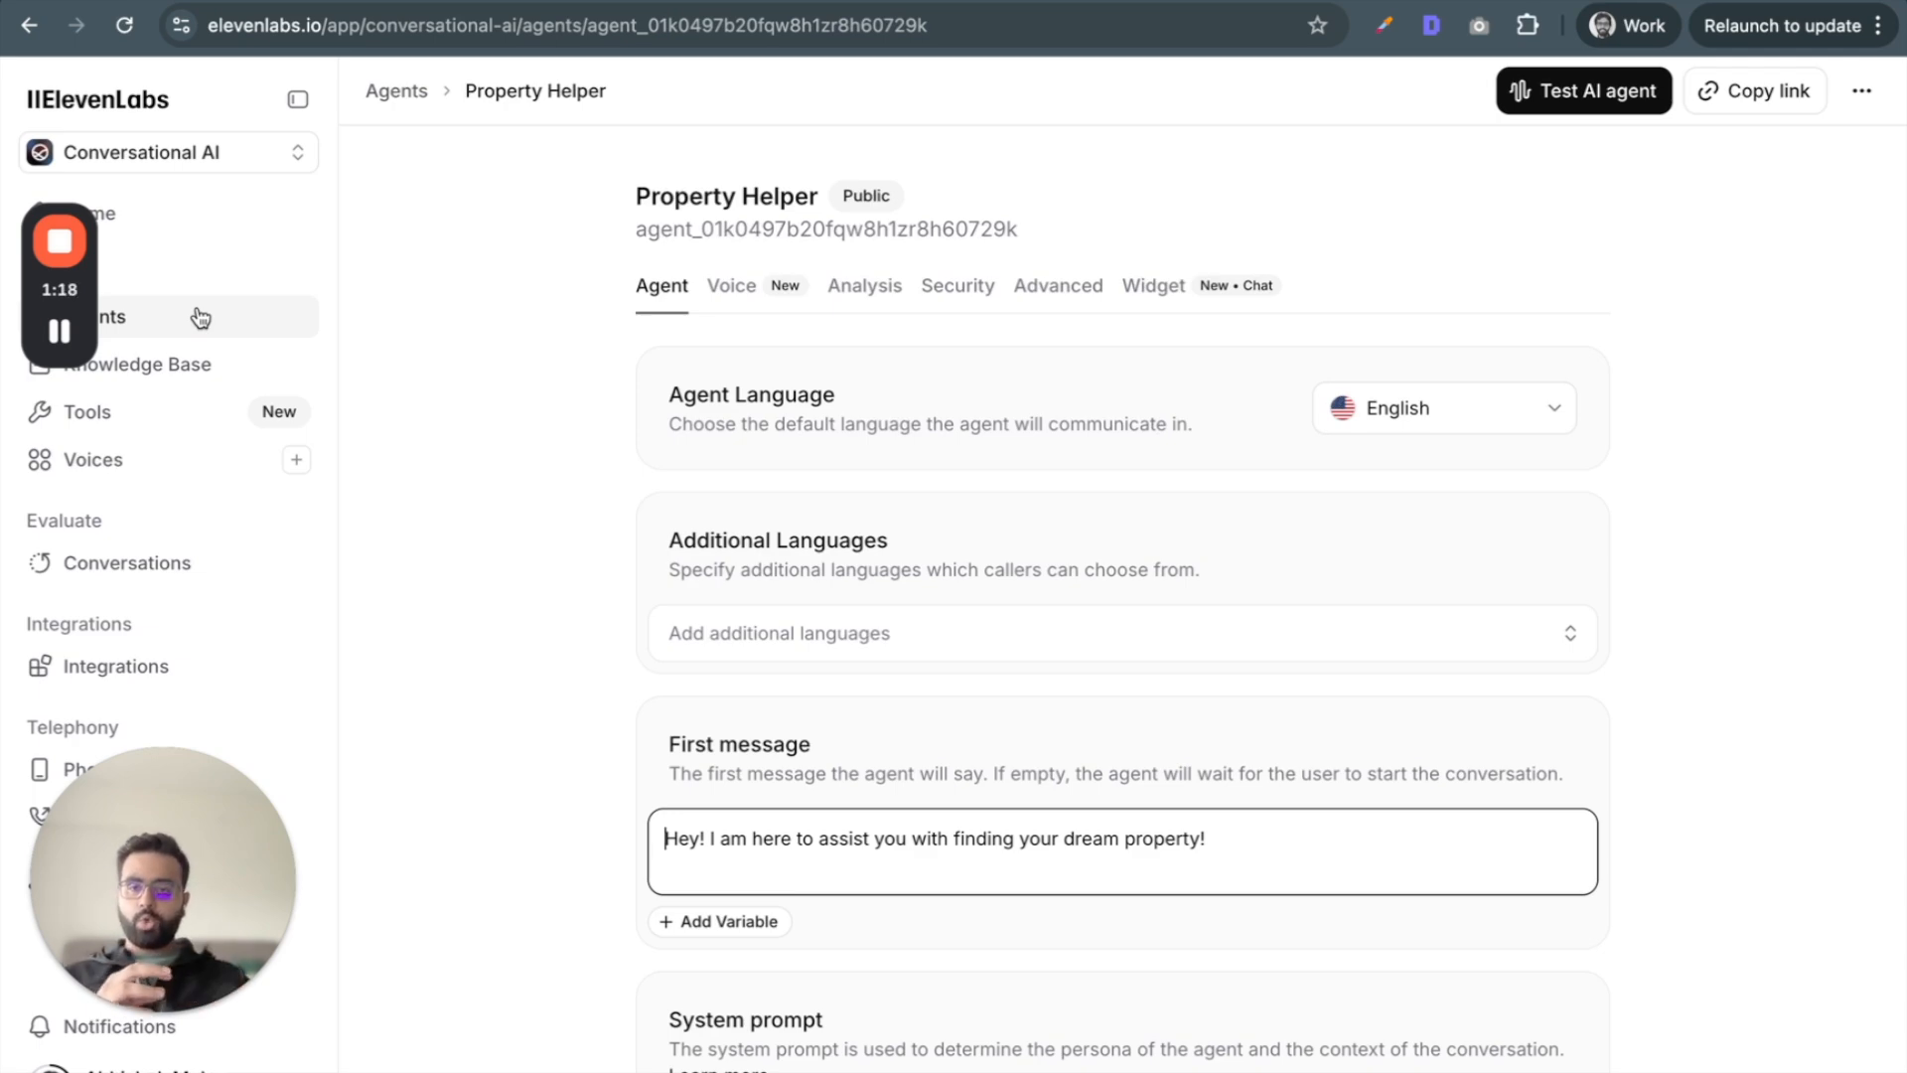
- Switch to the Steinn Labs voice agents page and look through it down to the free consultation offer
key(ctrl+Right)
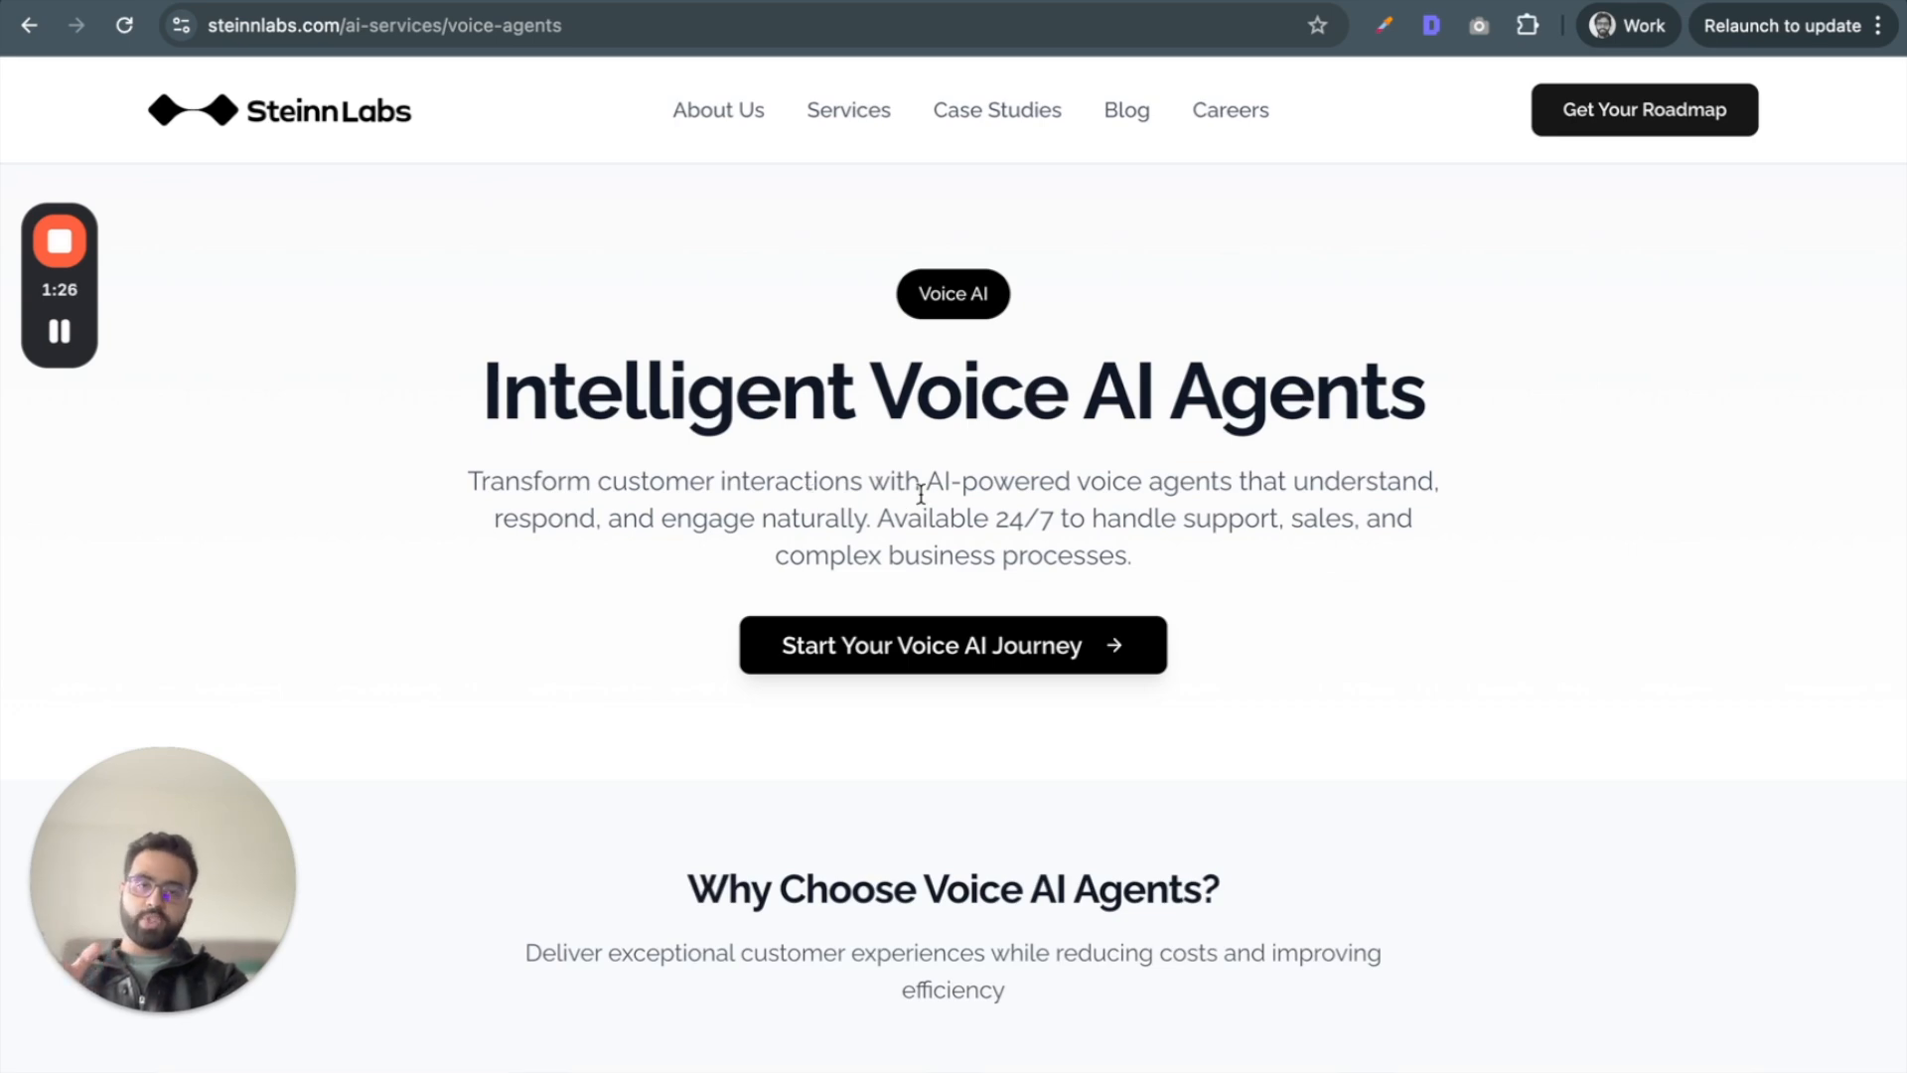
scroll(982, 694, down, 4)
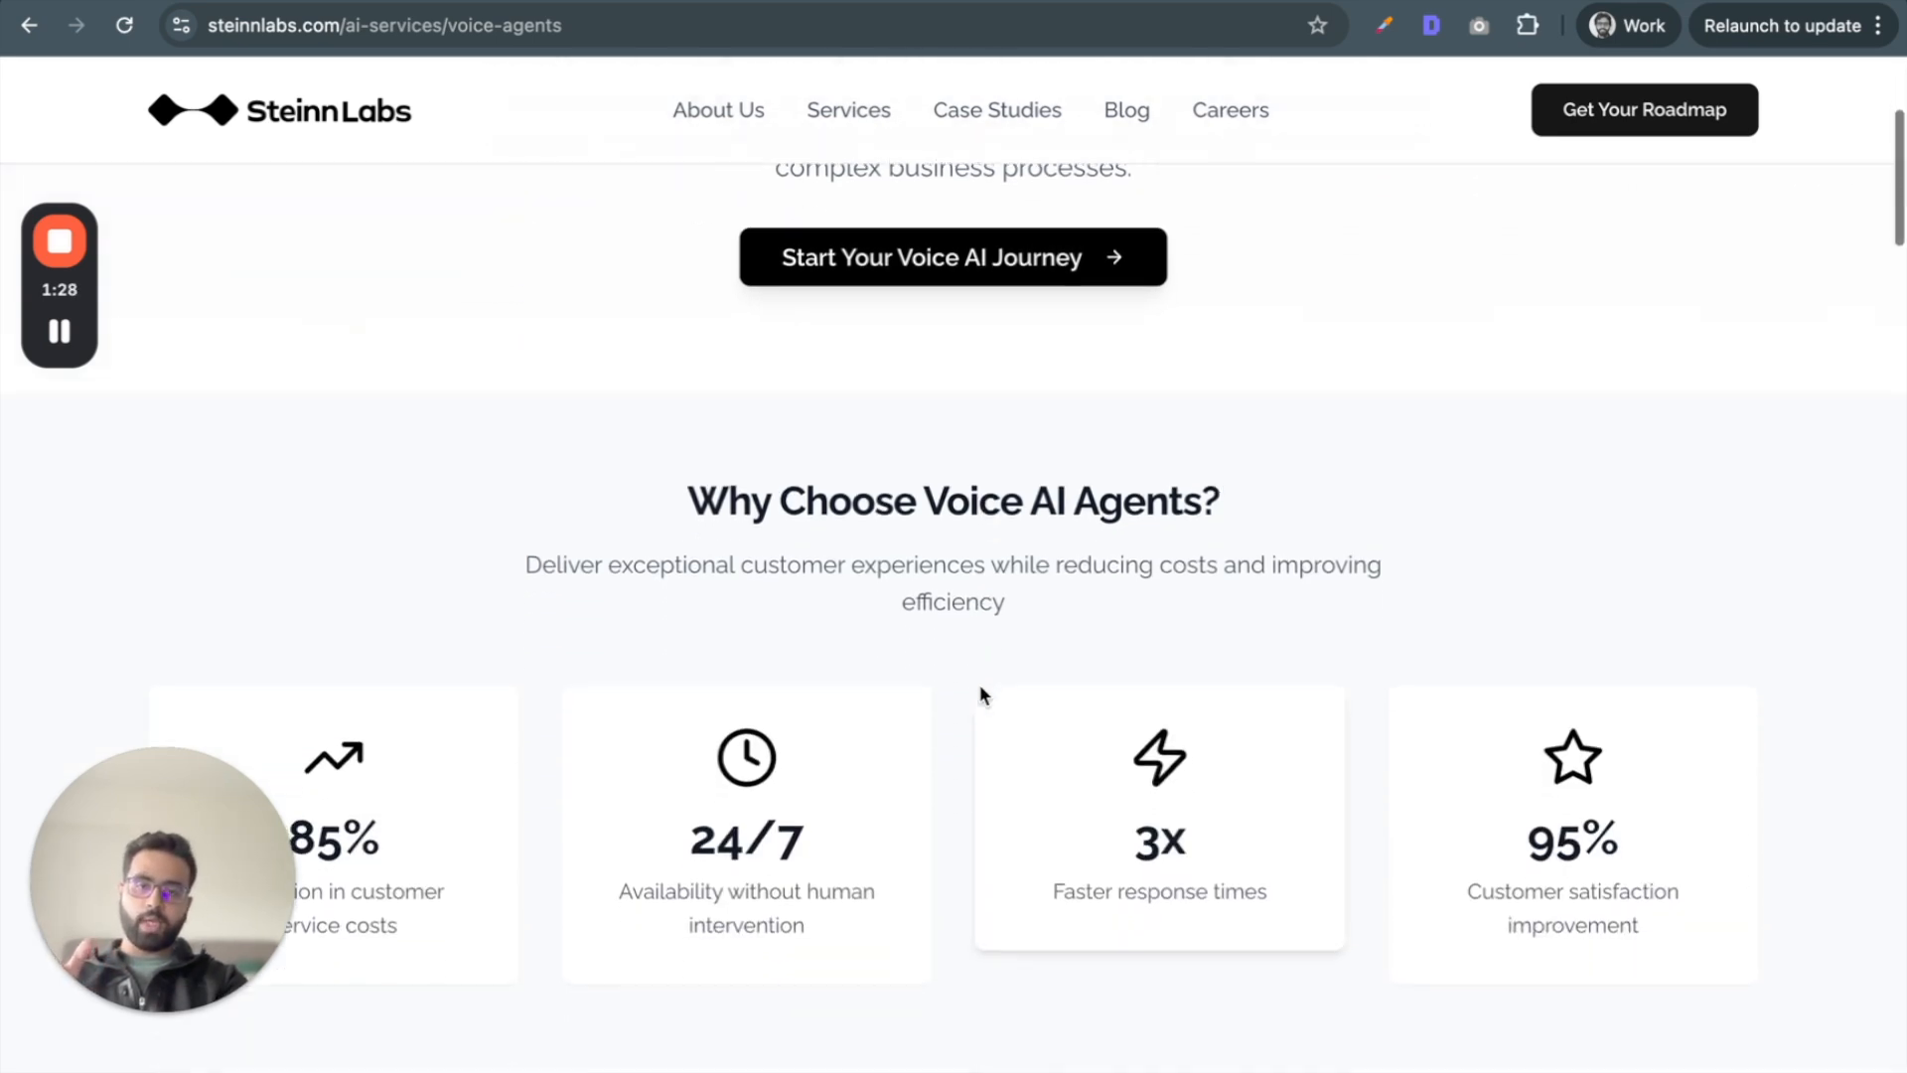
scroll(979, 693, down, 10)
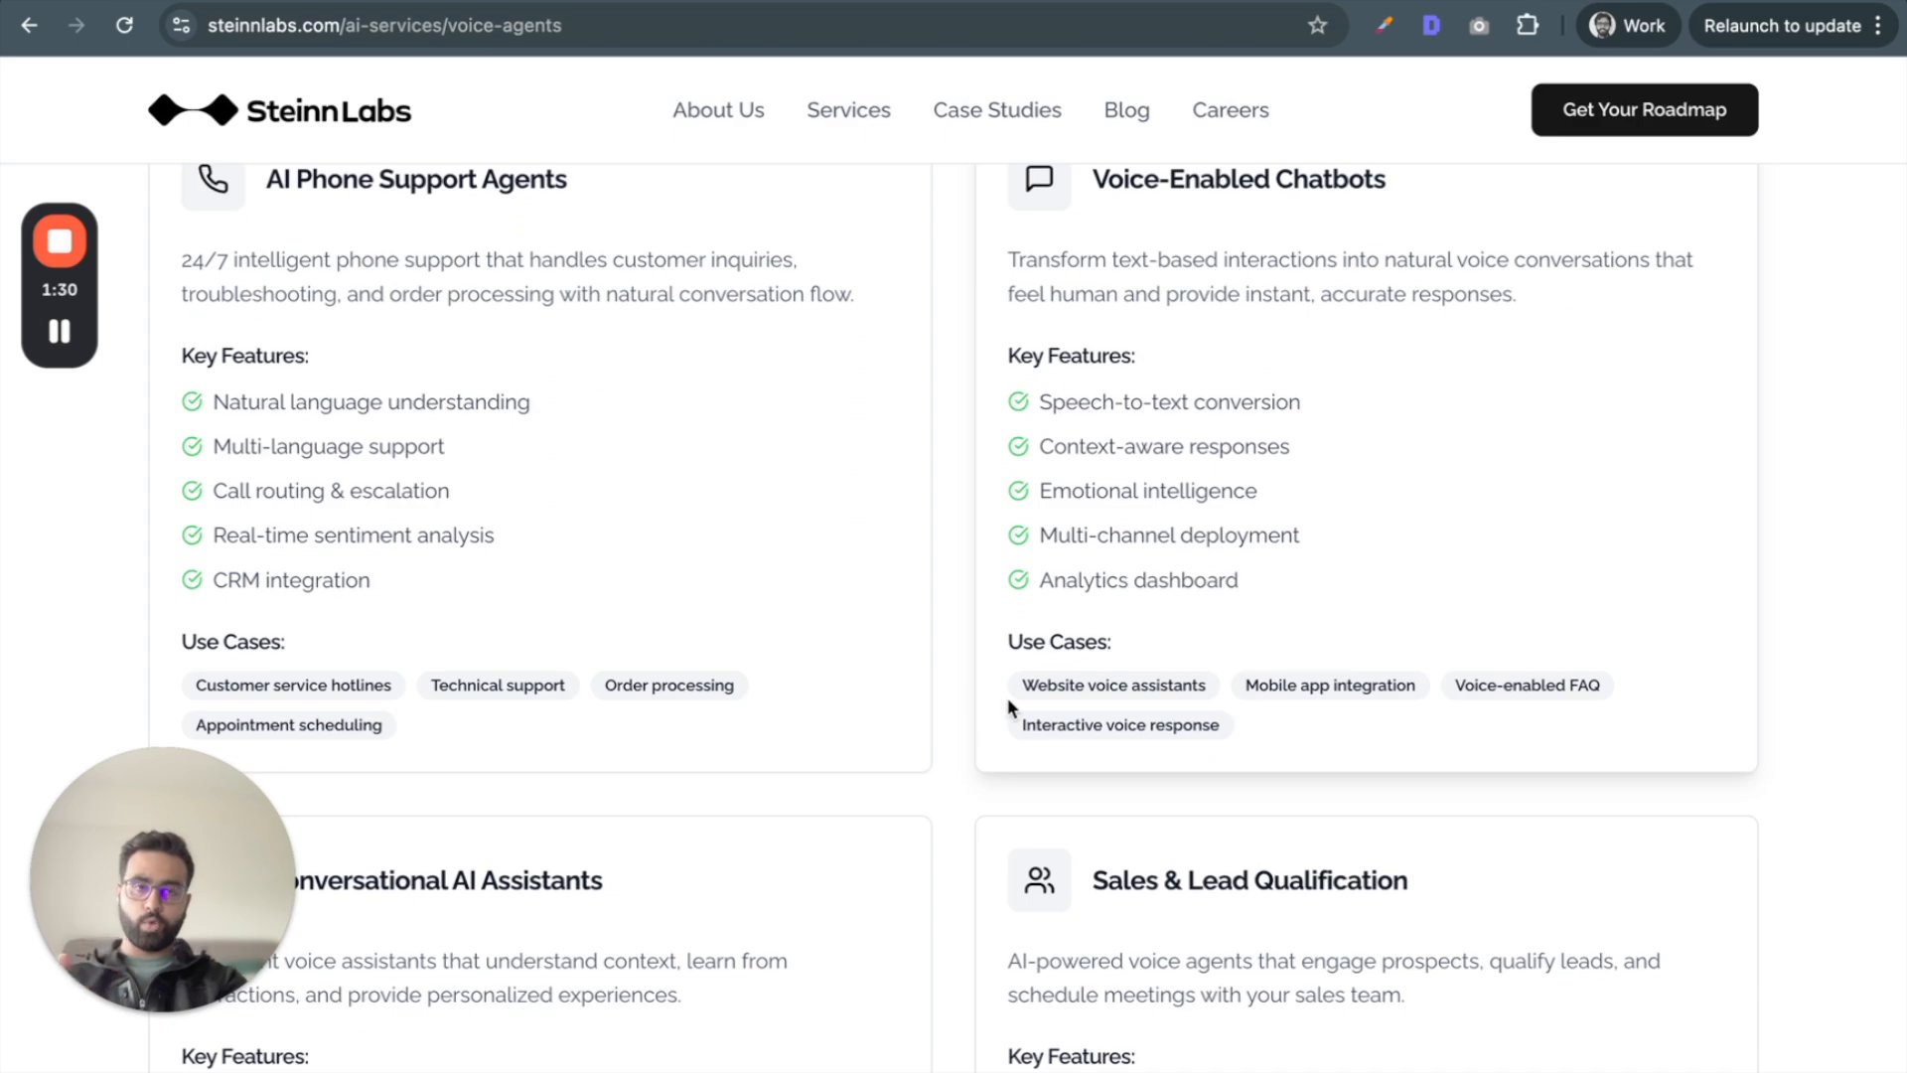
scroll(1026, 723, down, 15)
scroll(1033, 740, down, 10)
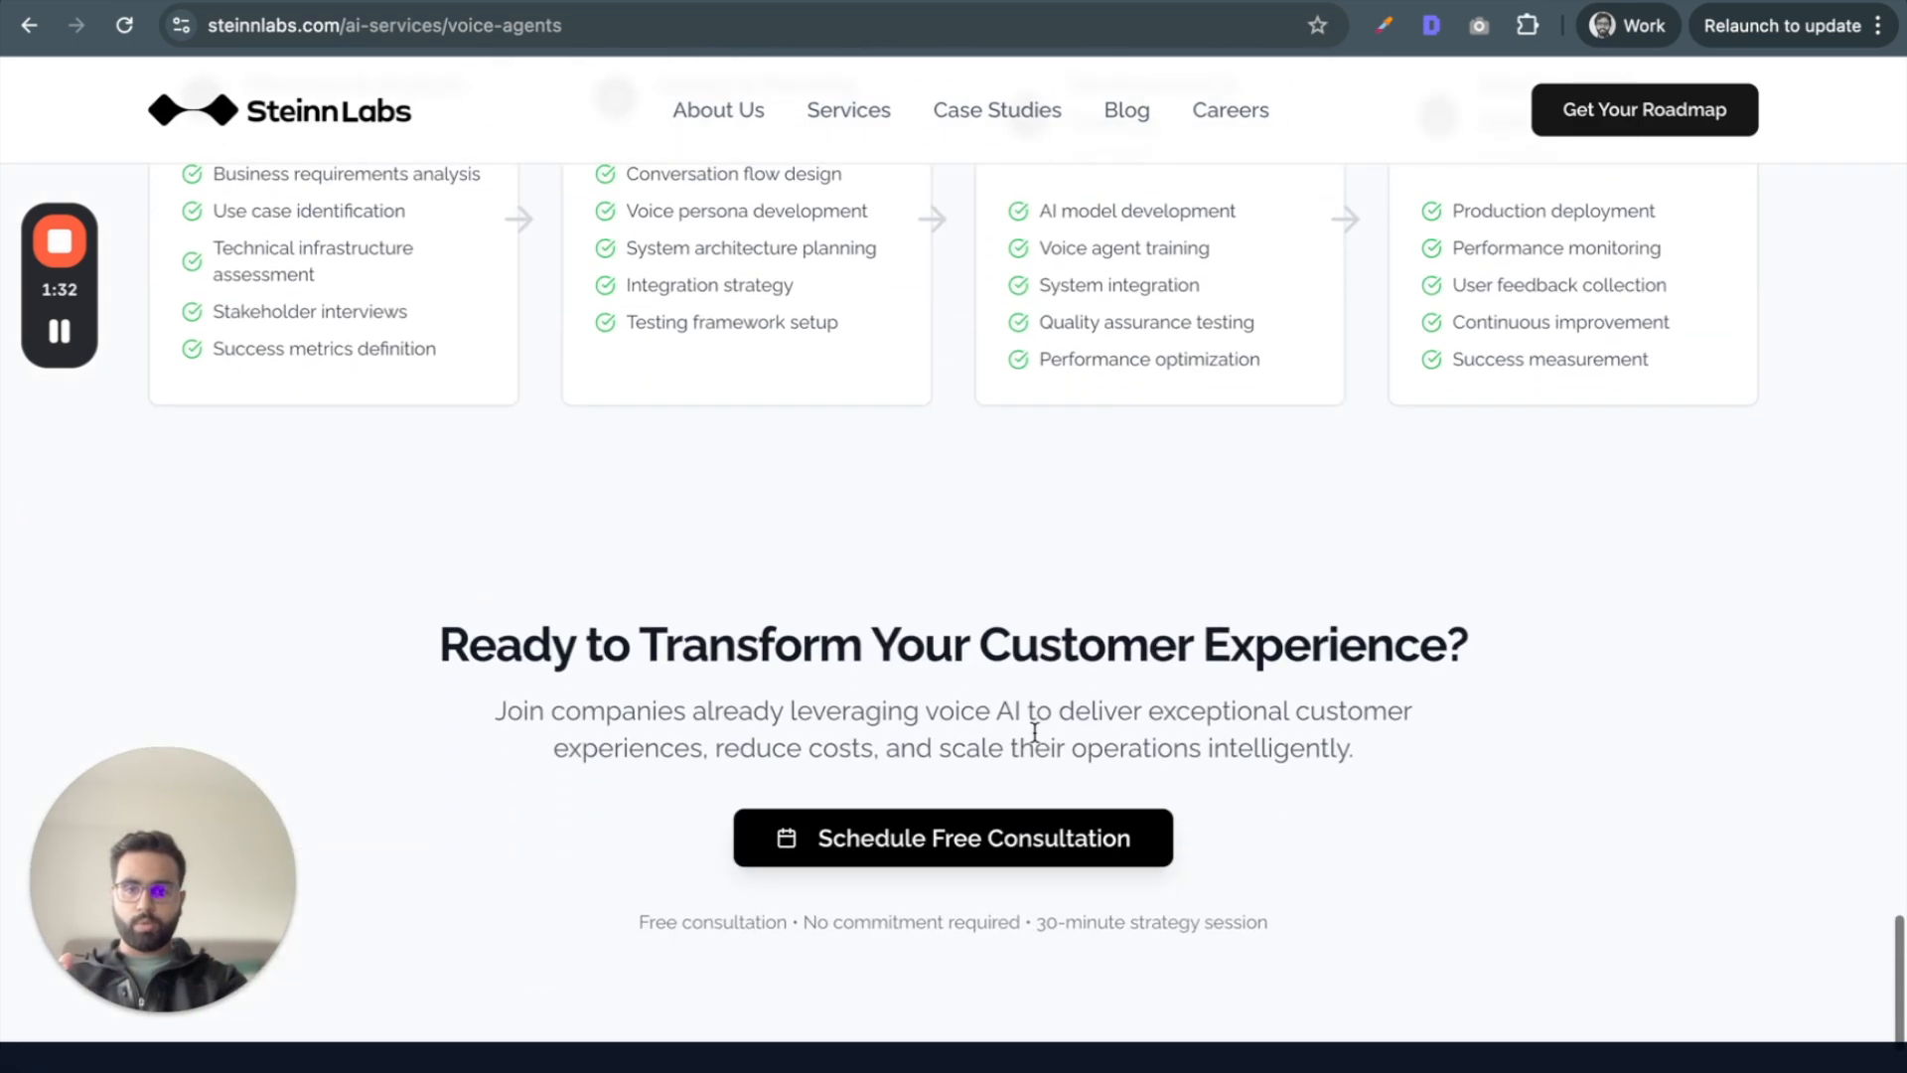
scroll(950, 449, up, 3)
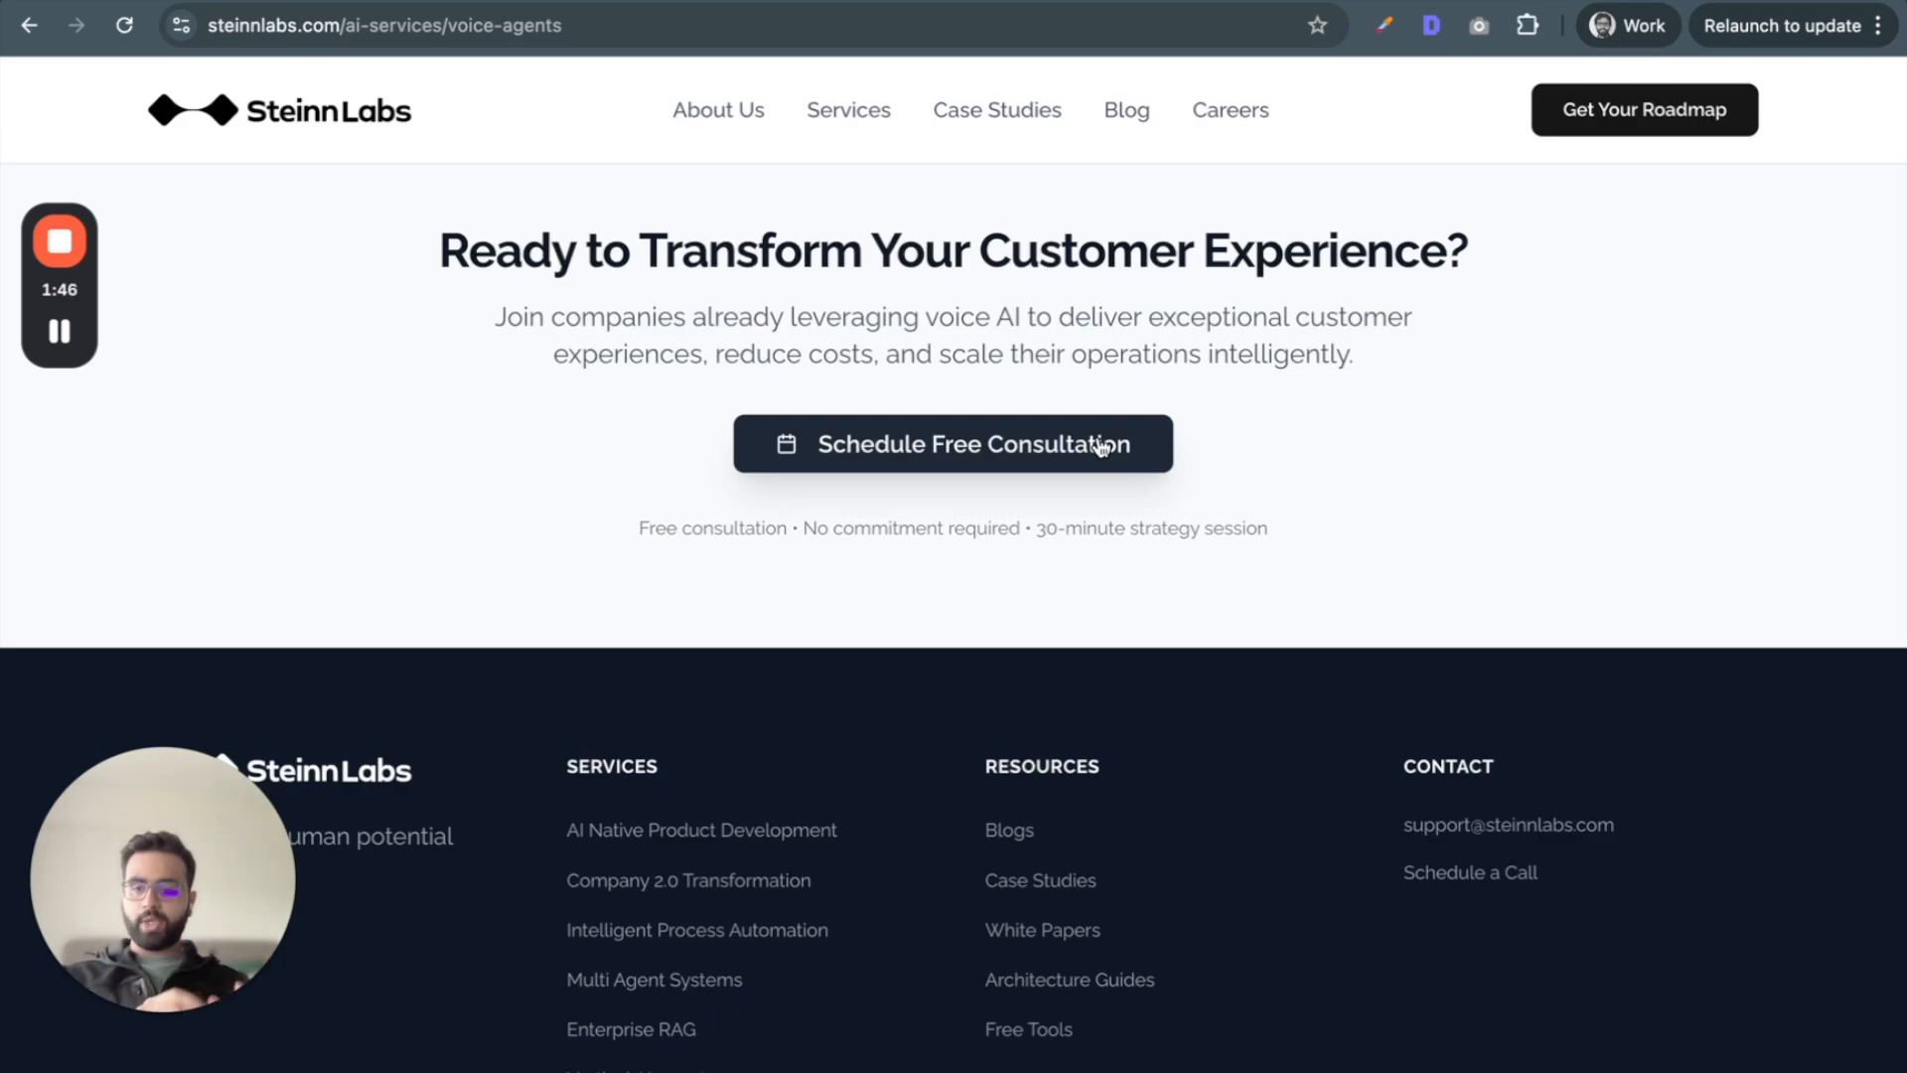
- Switch back to the Property Helper agent in ElevenLabs and copy the embed code from its widget settings
key(ctrl+Left)
key(ctrl+Right)
key(ctrl+Left)
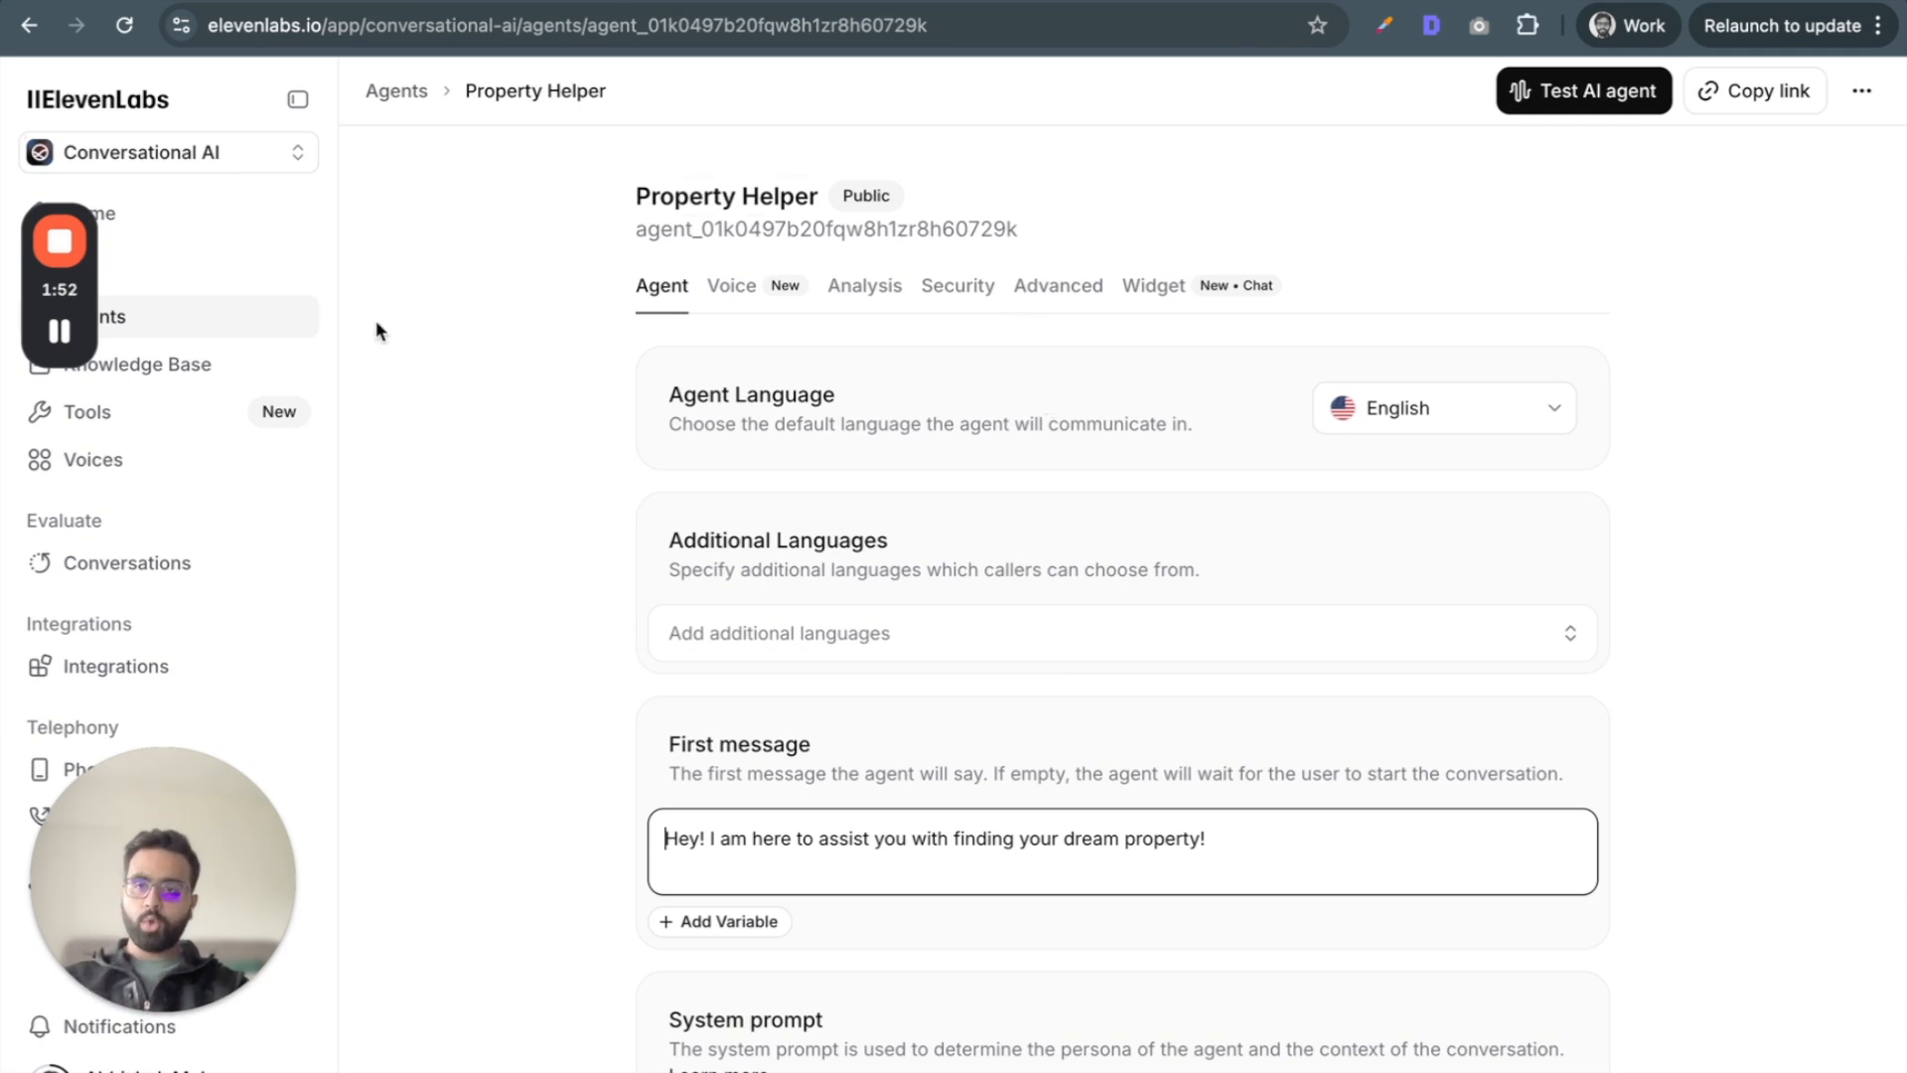
click(1167, 293)
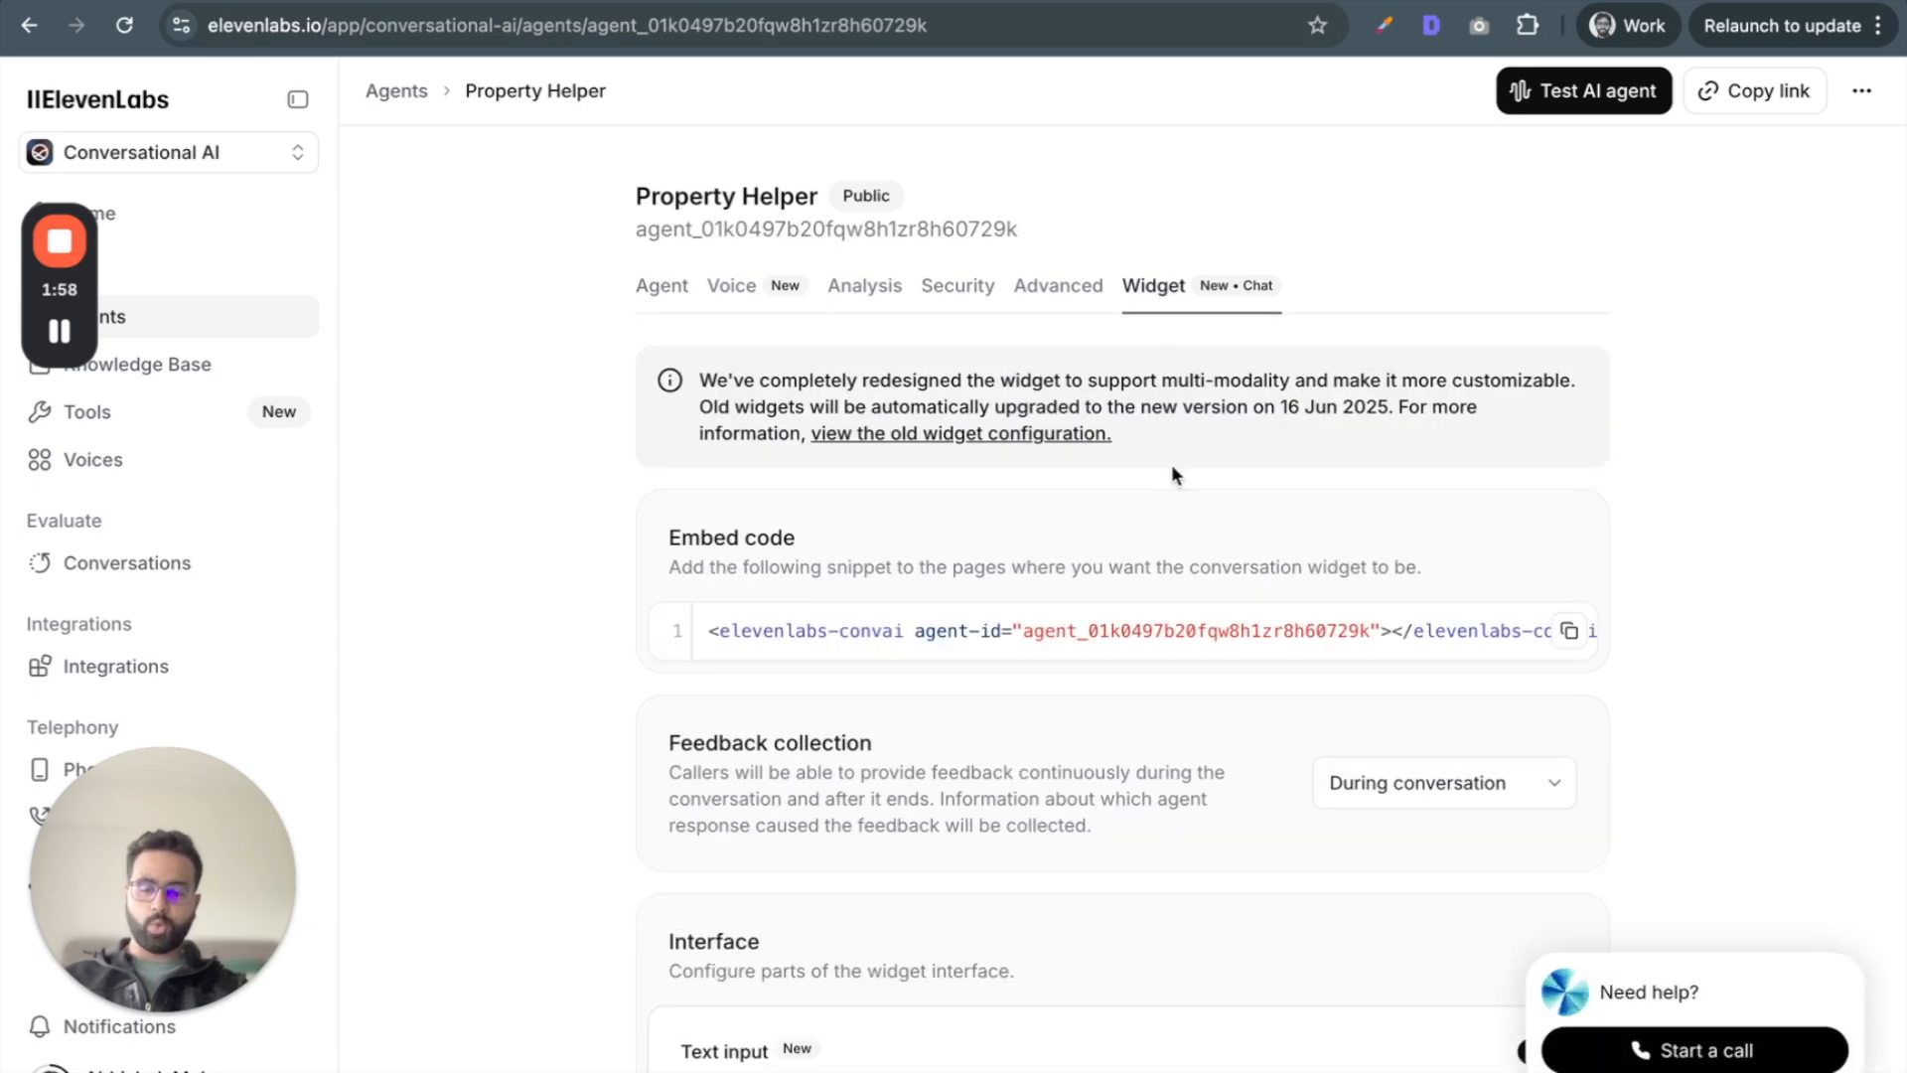
scroll(1171, 475, down, 2)
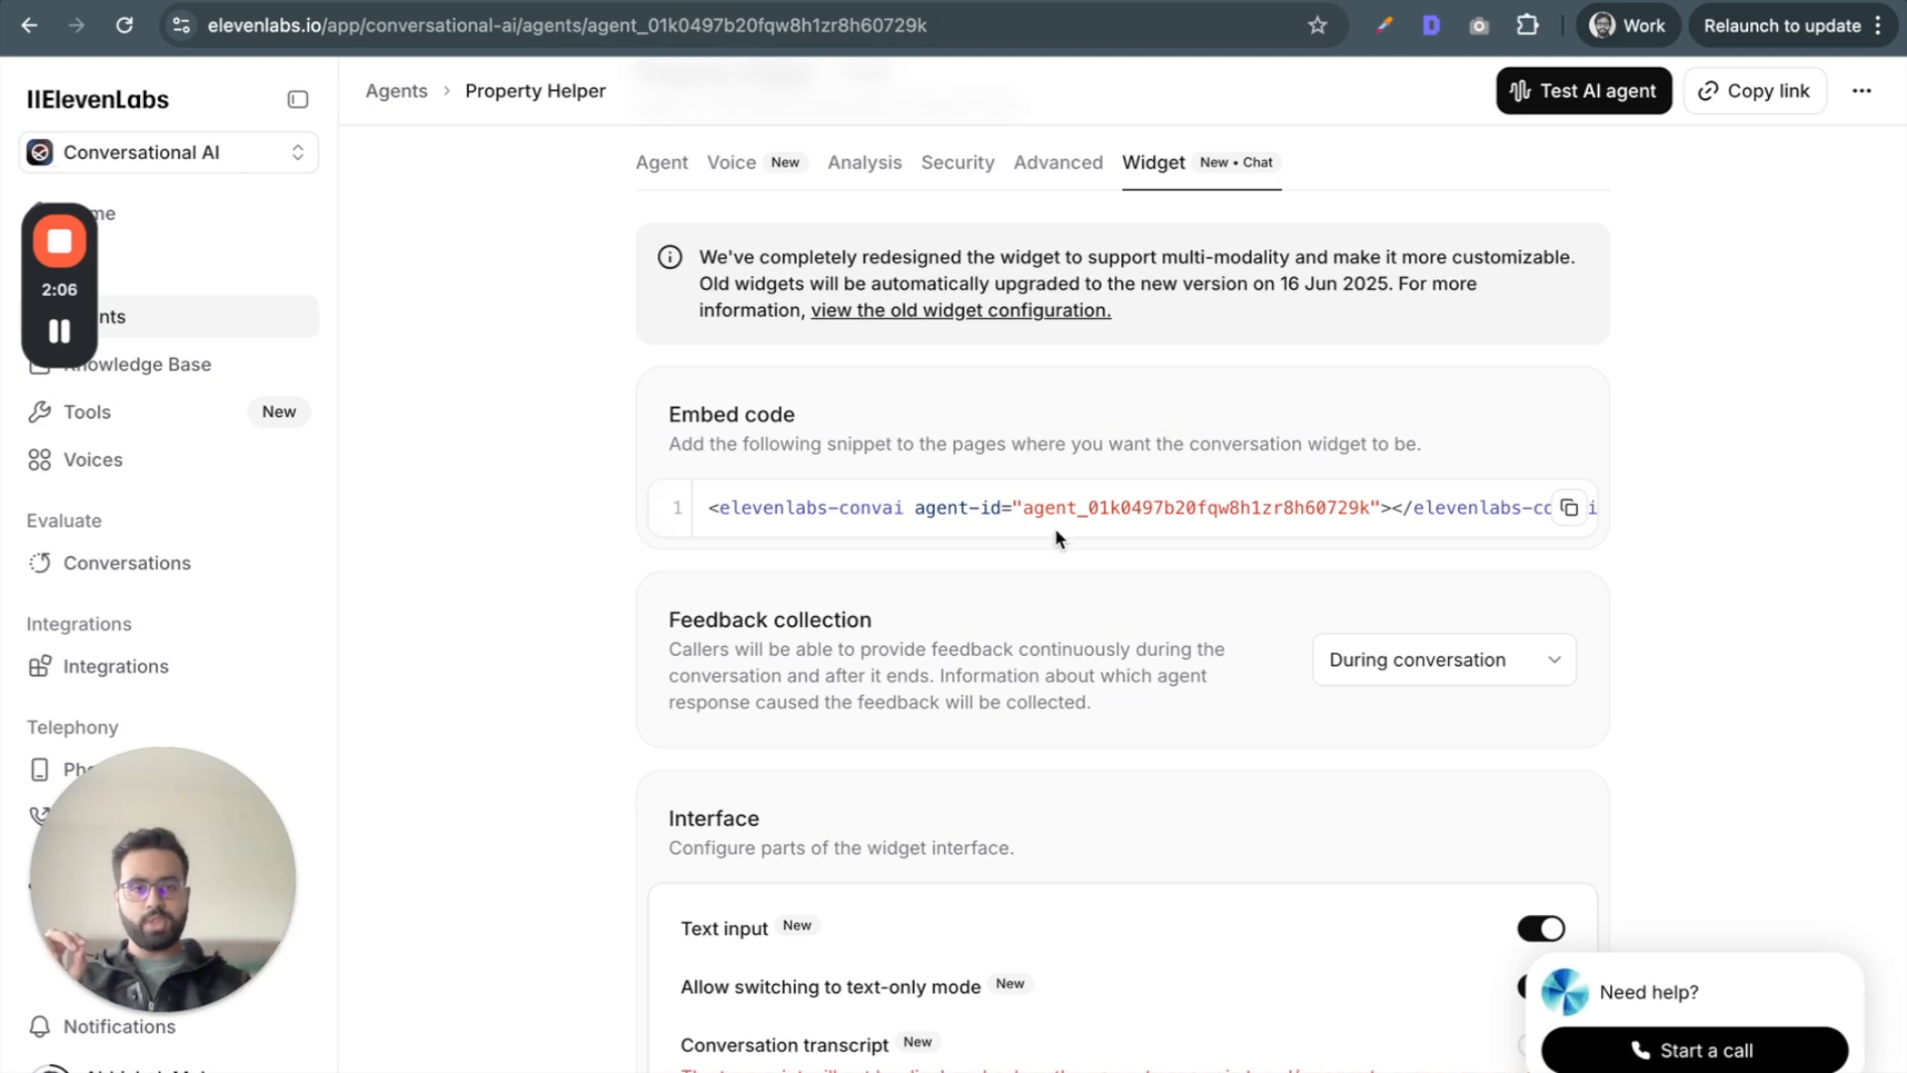
click(1570, 510)
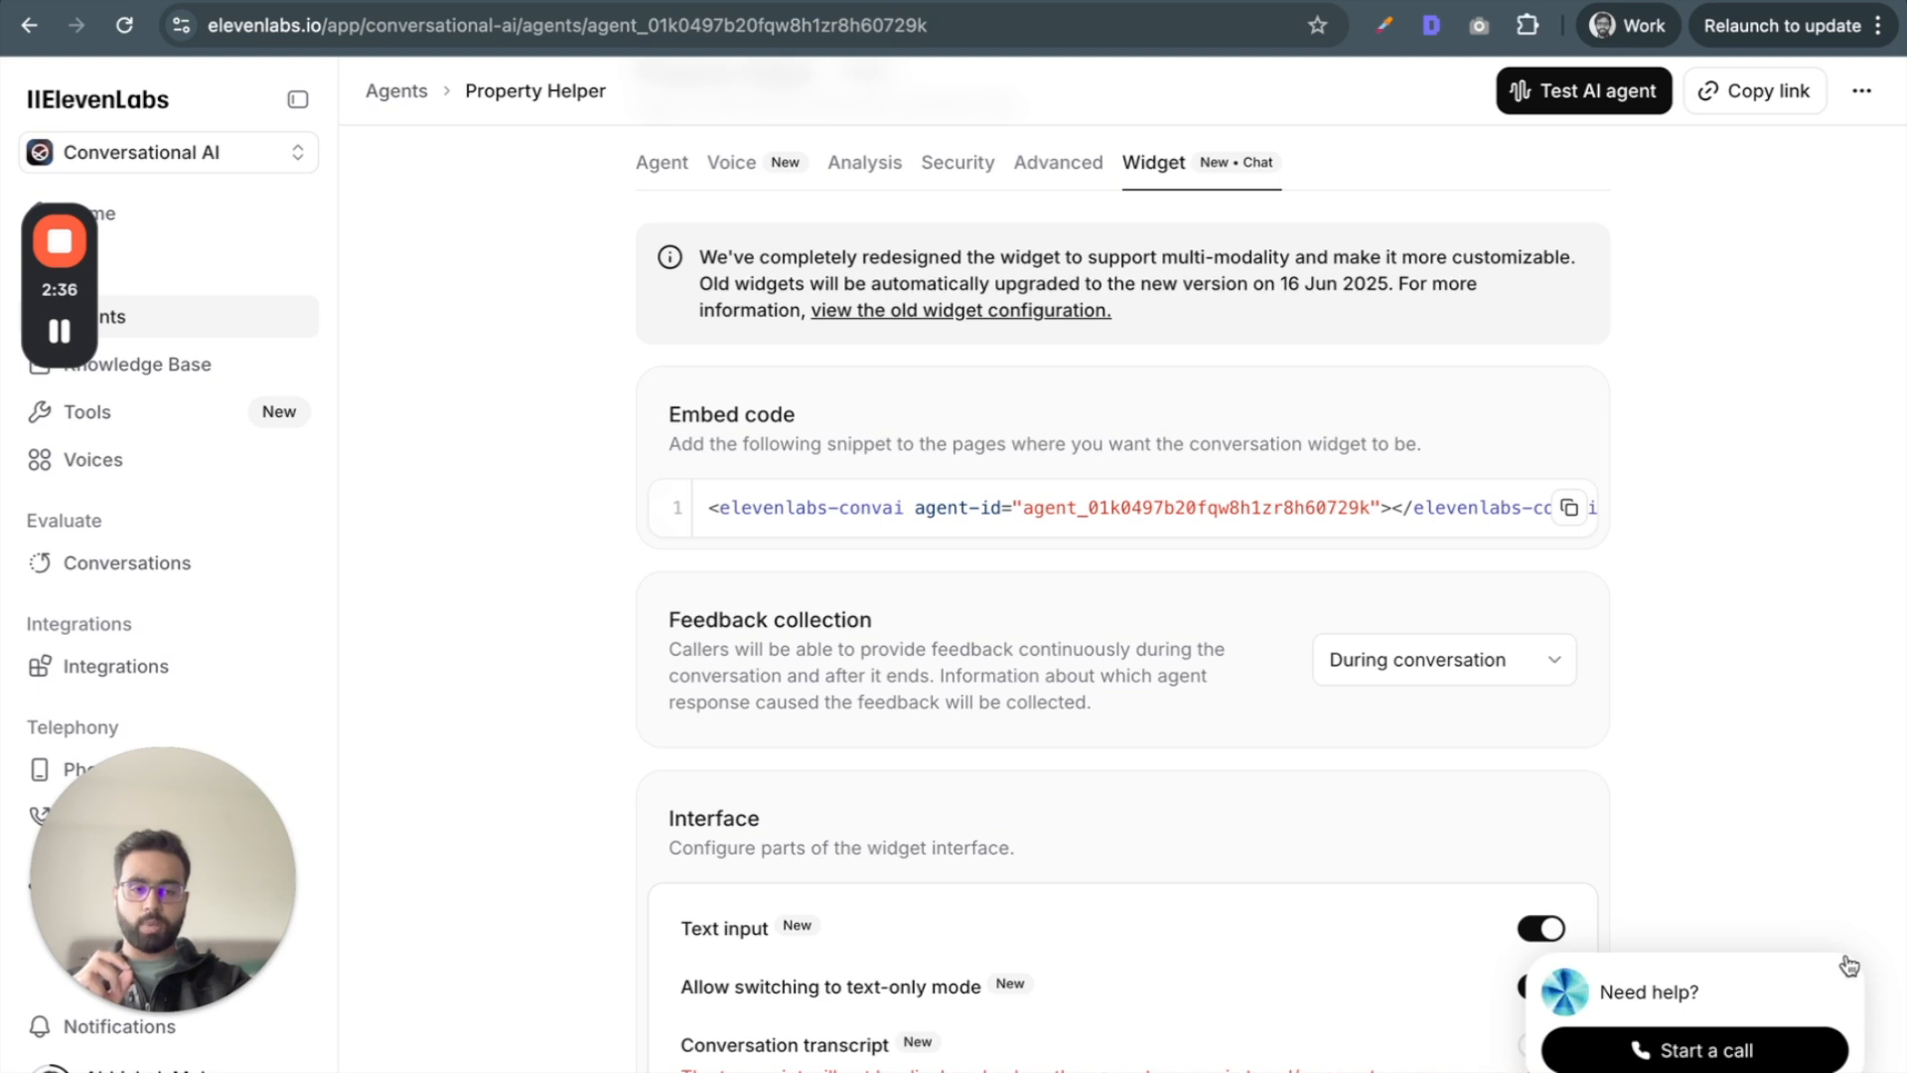
- Start a call in the widget preview, check the terms content setting, and accept the terms and conditions
click(1768, 1047)
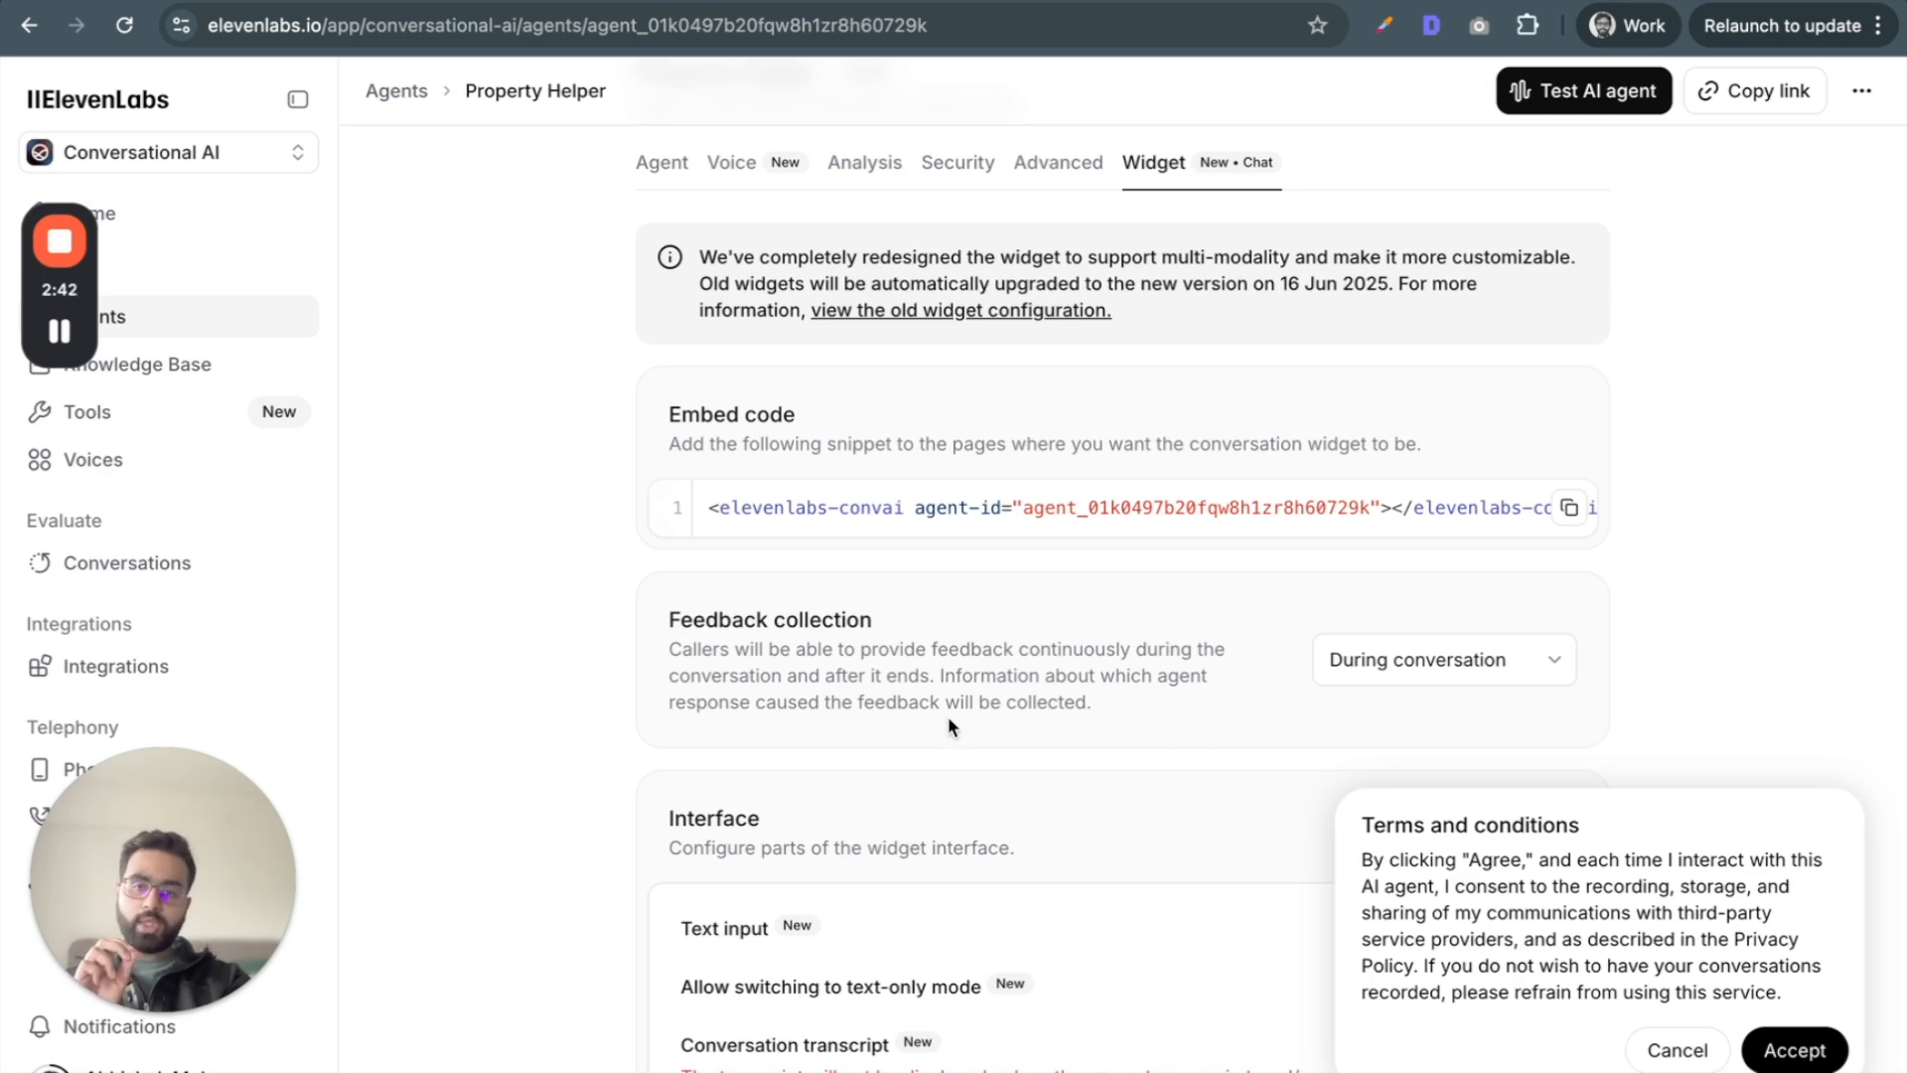
scroll(947, 717, down, 20)
scroll(948, 717, down, 3)
click(755, 374)
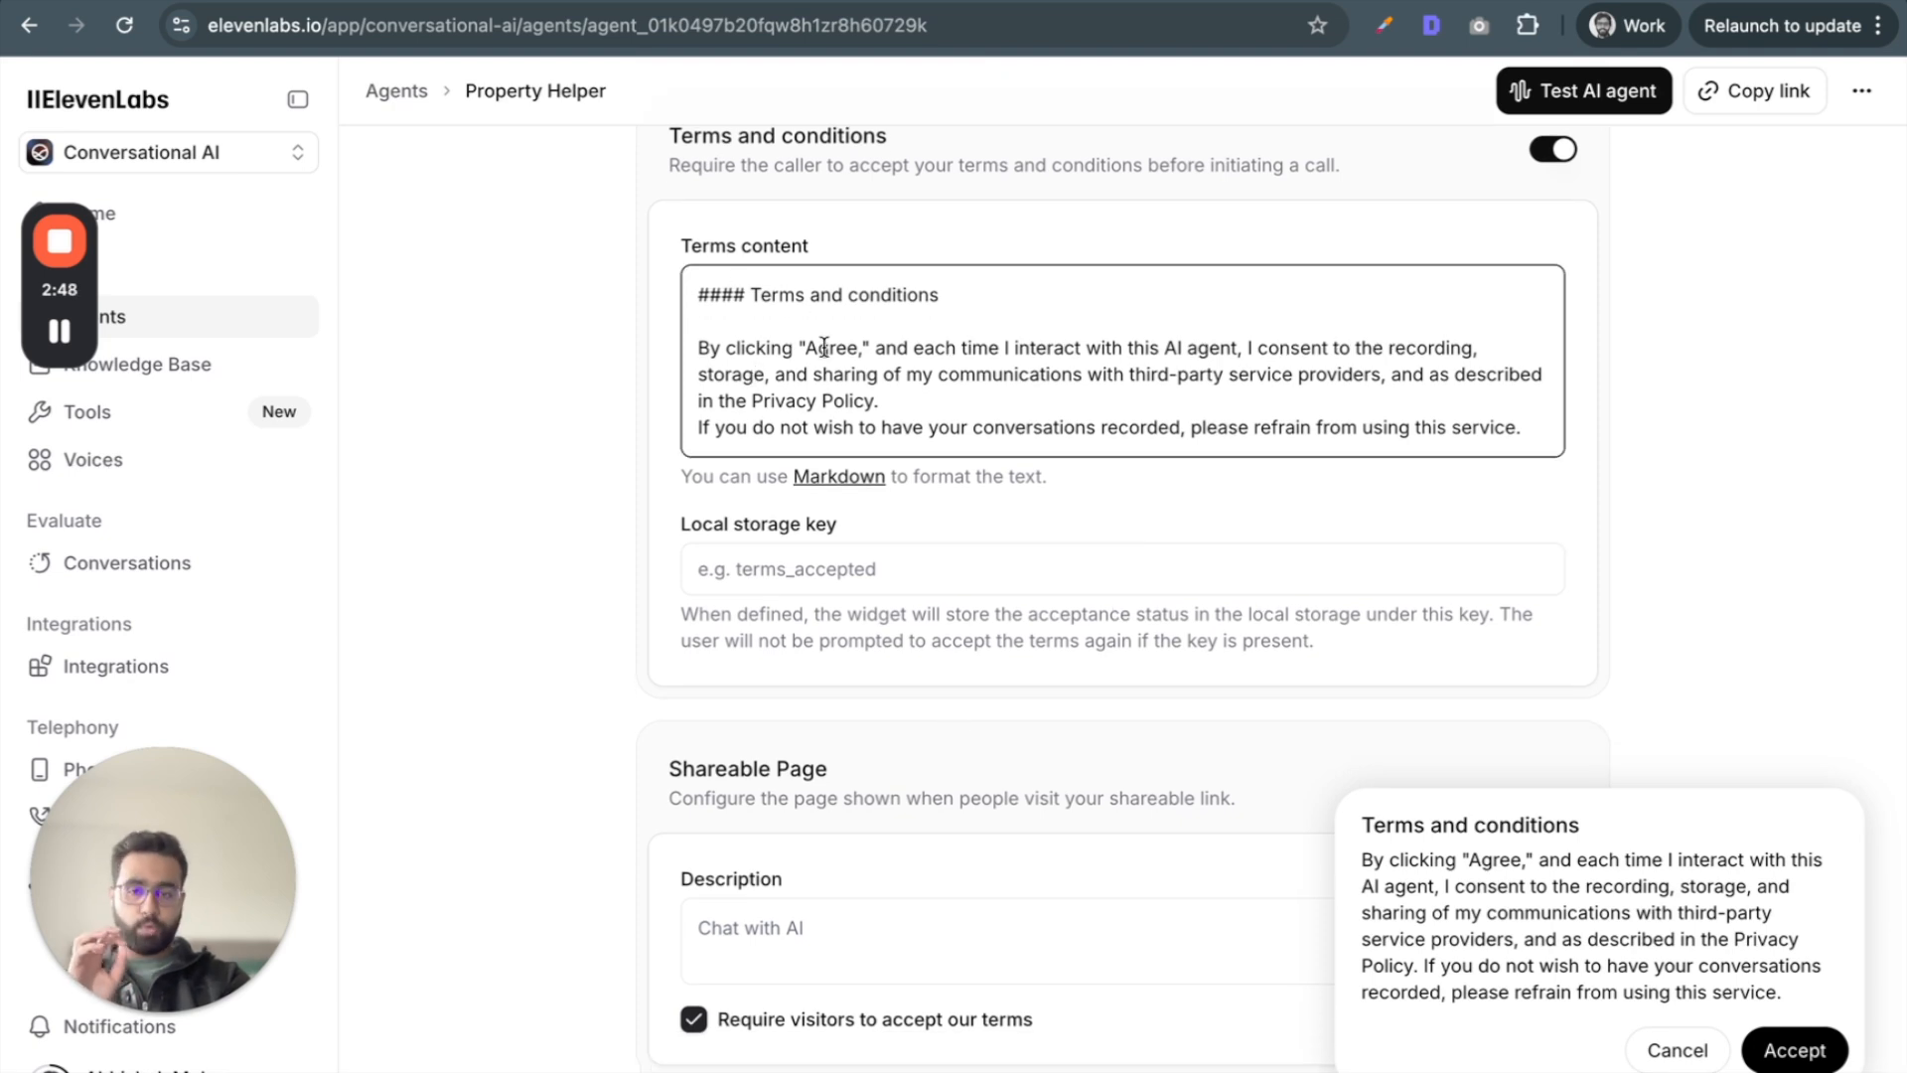
click(1832, 1055)
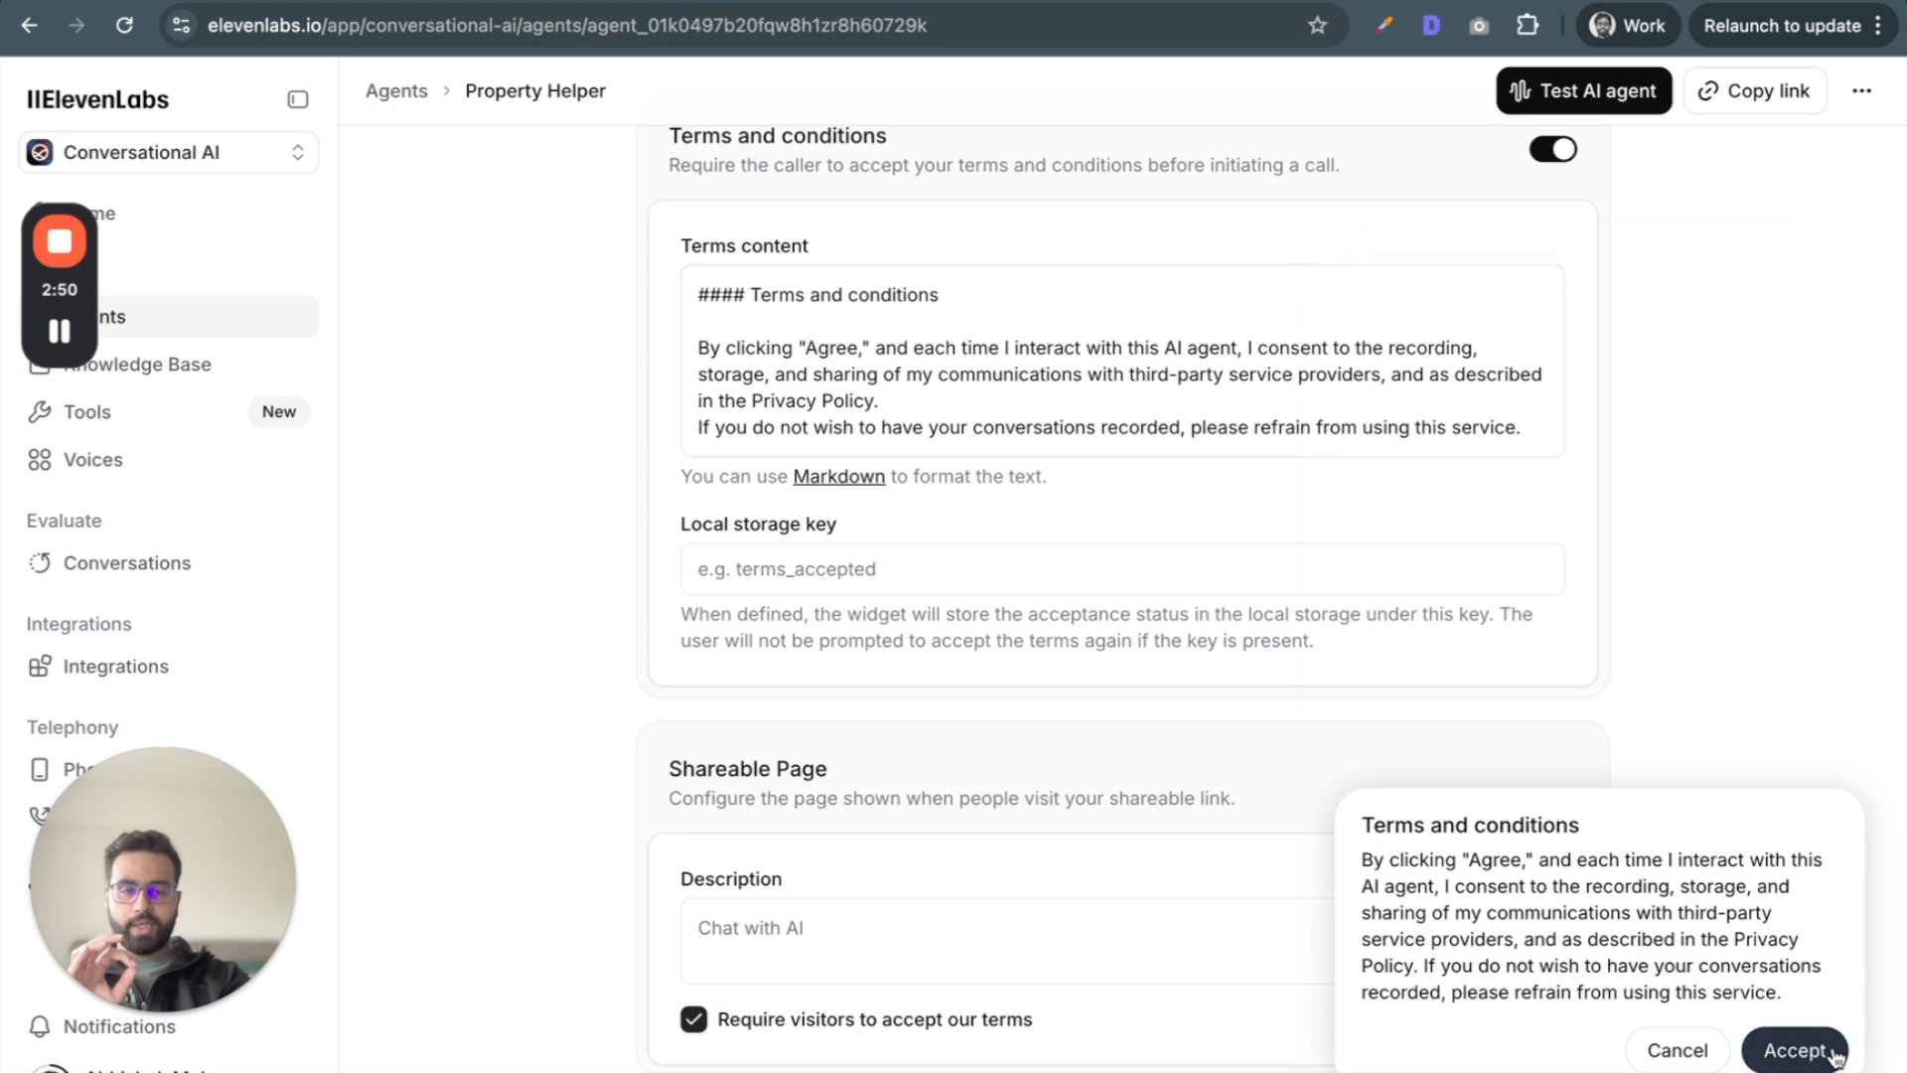
click(1833, 1055)
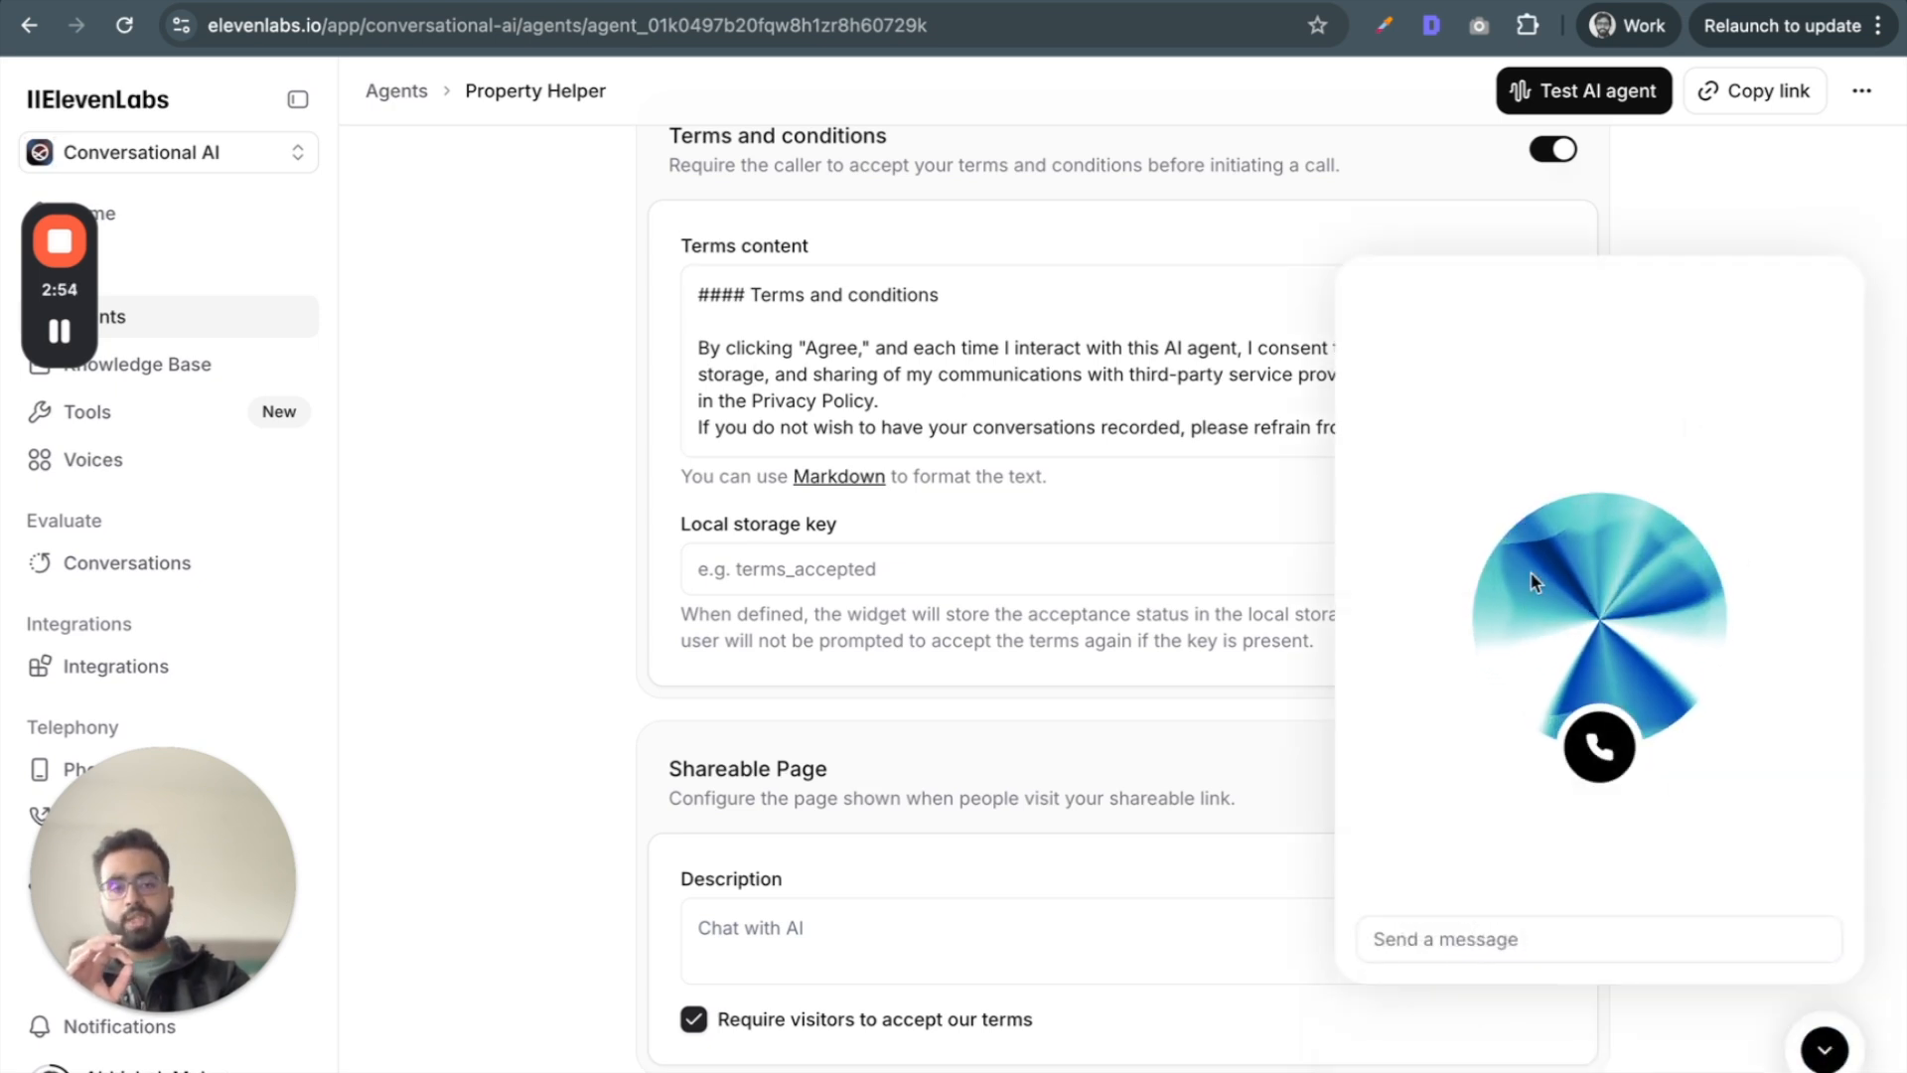
- Look through the widget's theme and avatar settings, including the orb colors
scroll(932, 545, down, 10)
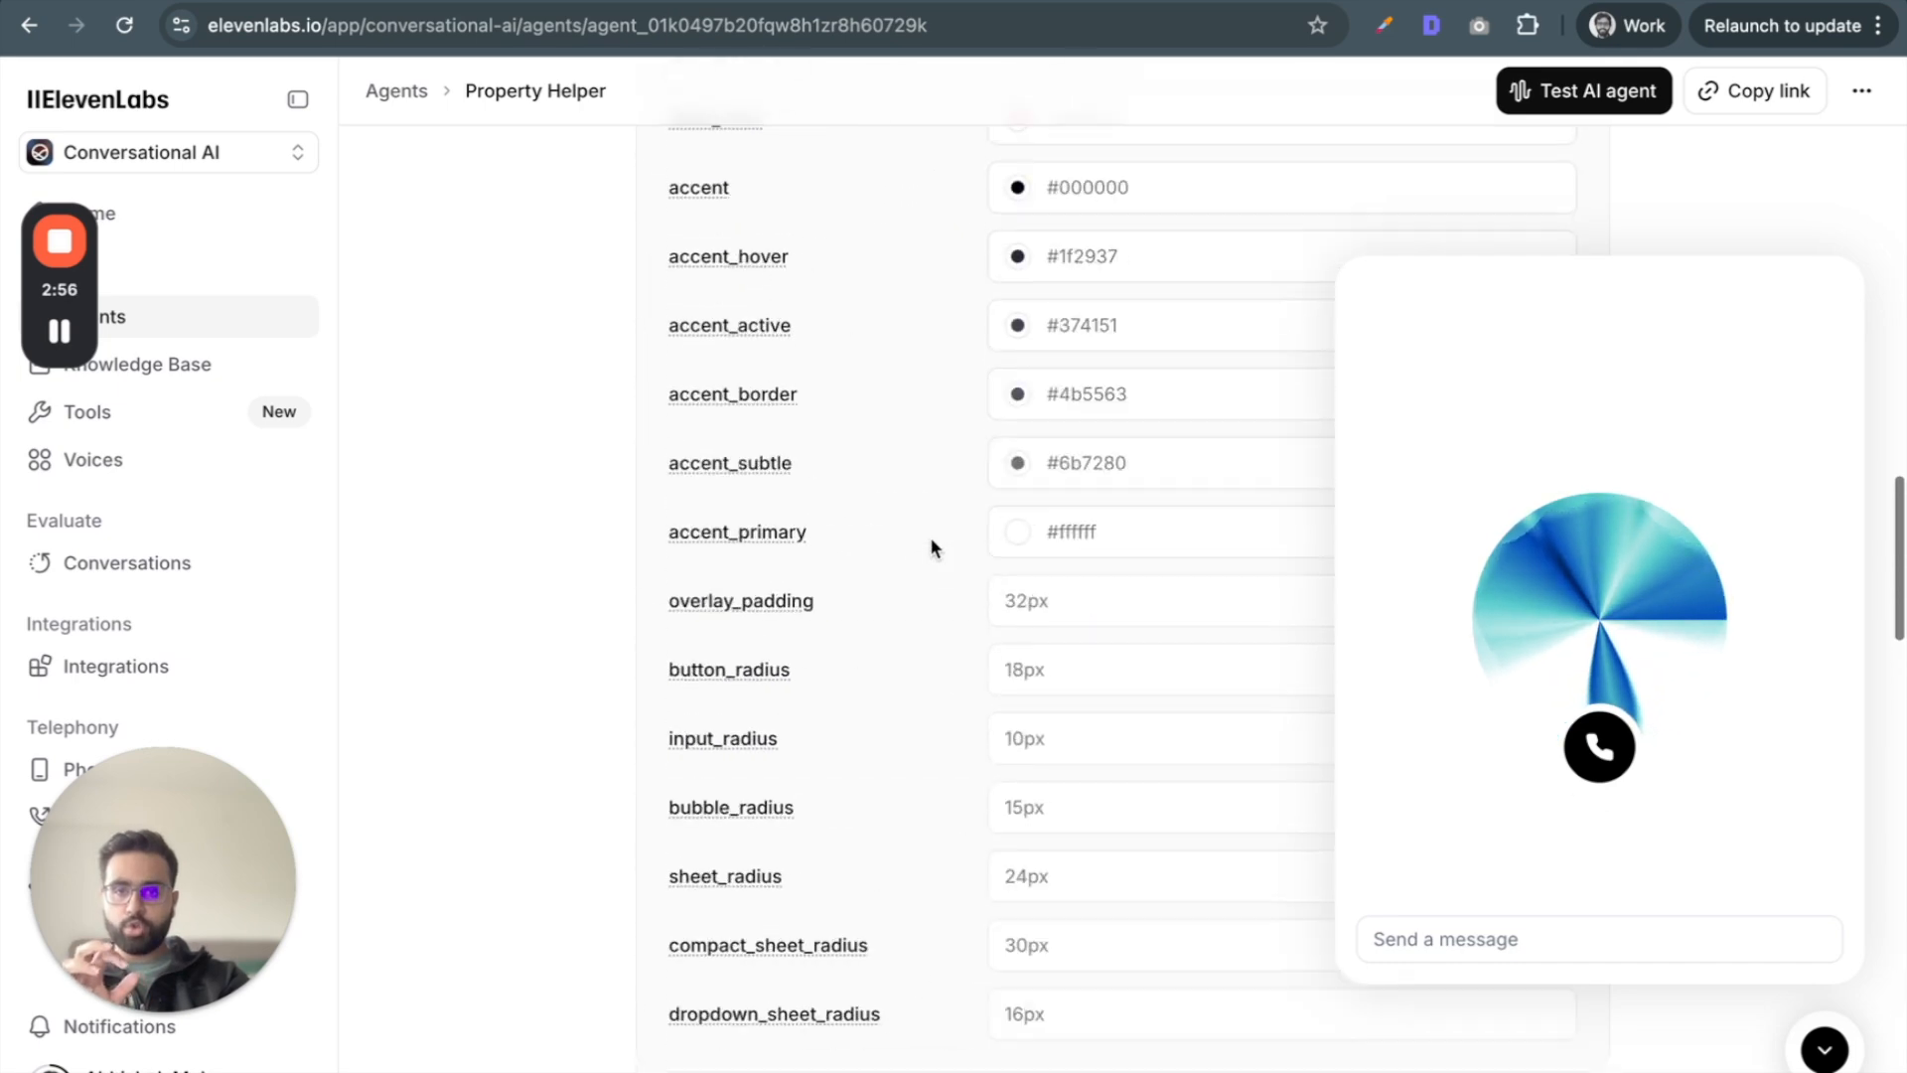
scroll(929, 544, up, 10)
scroll(930, 545, down, 3)
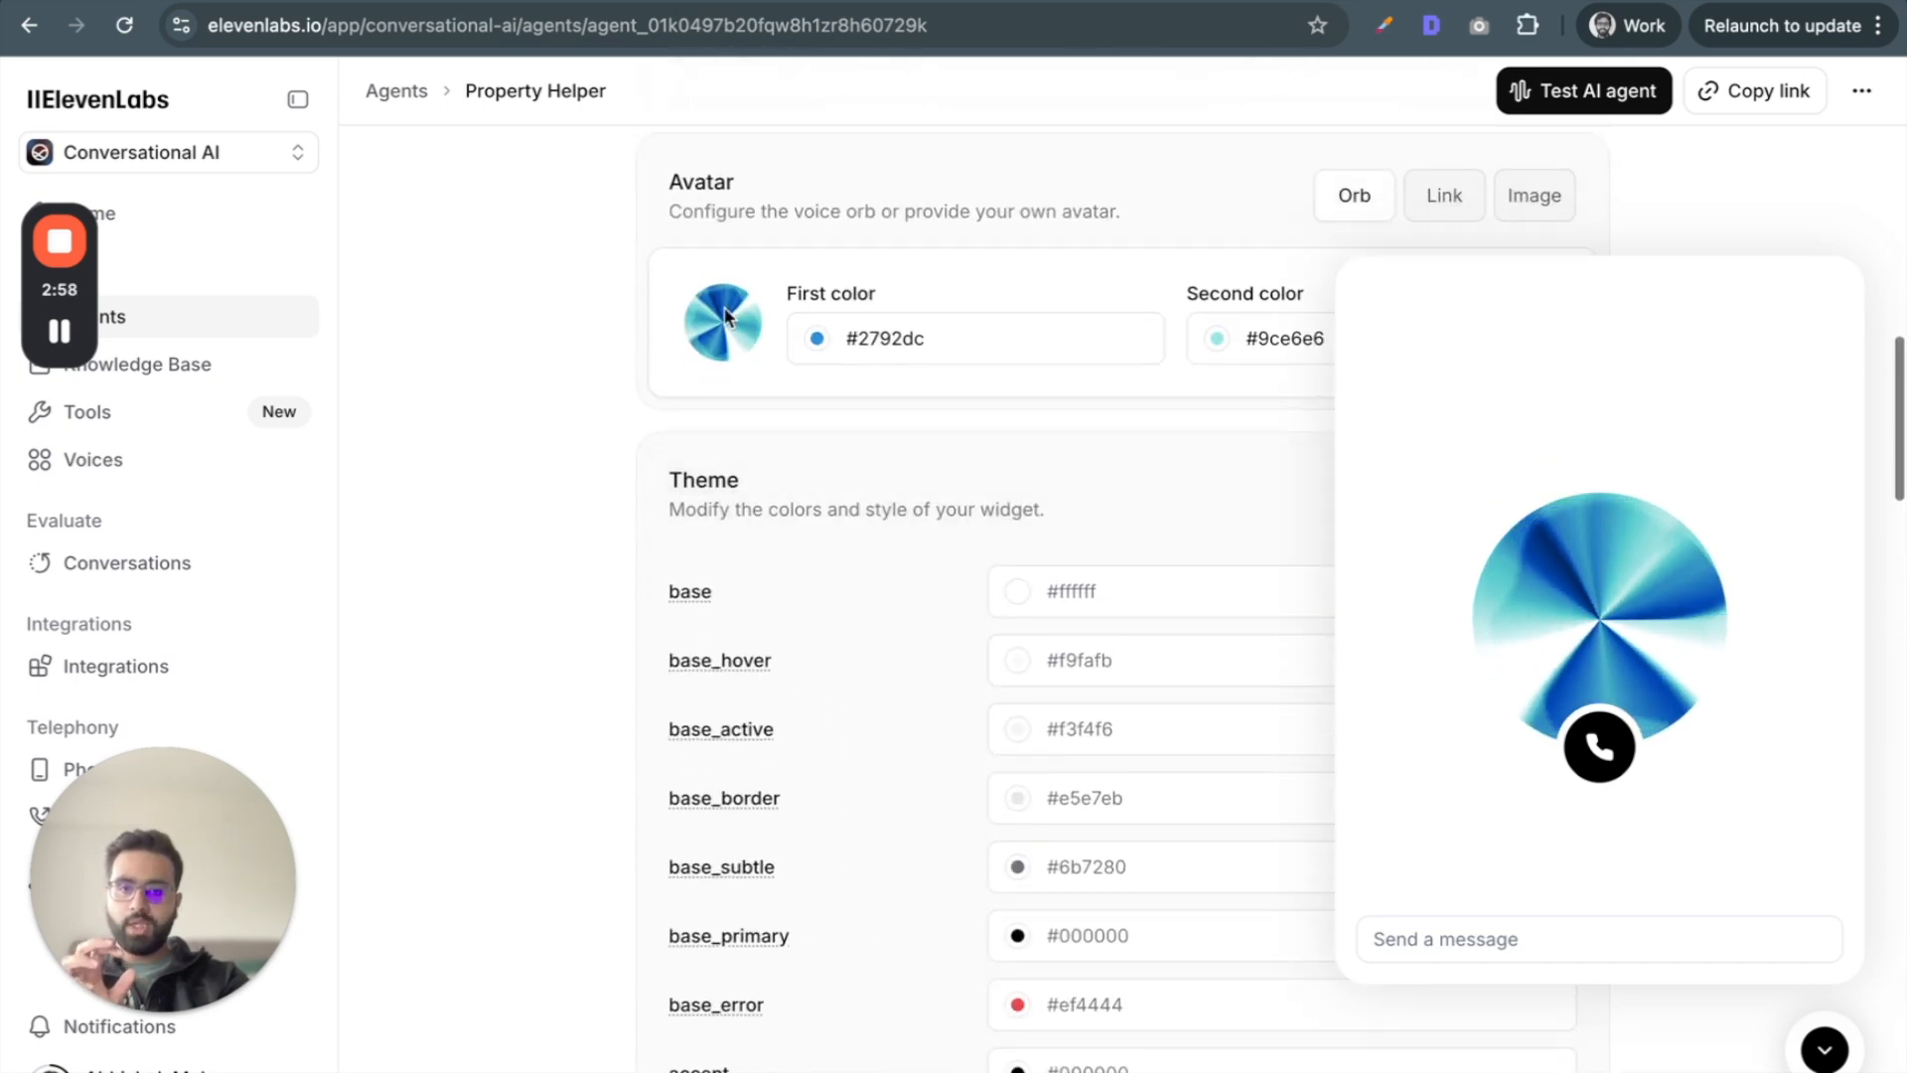
scroll(819, 316, down, 1)
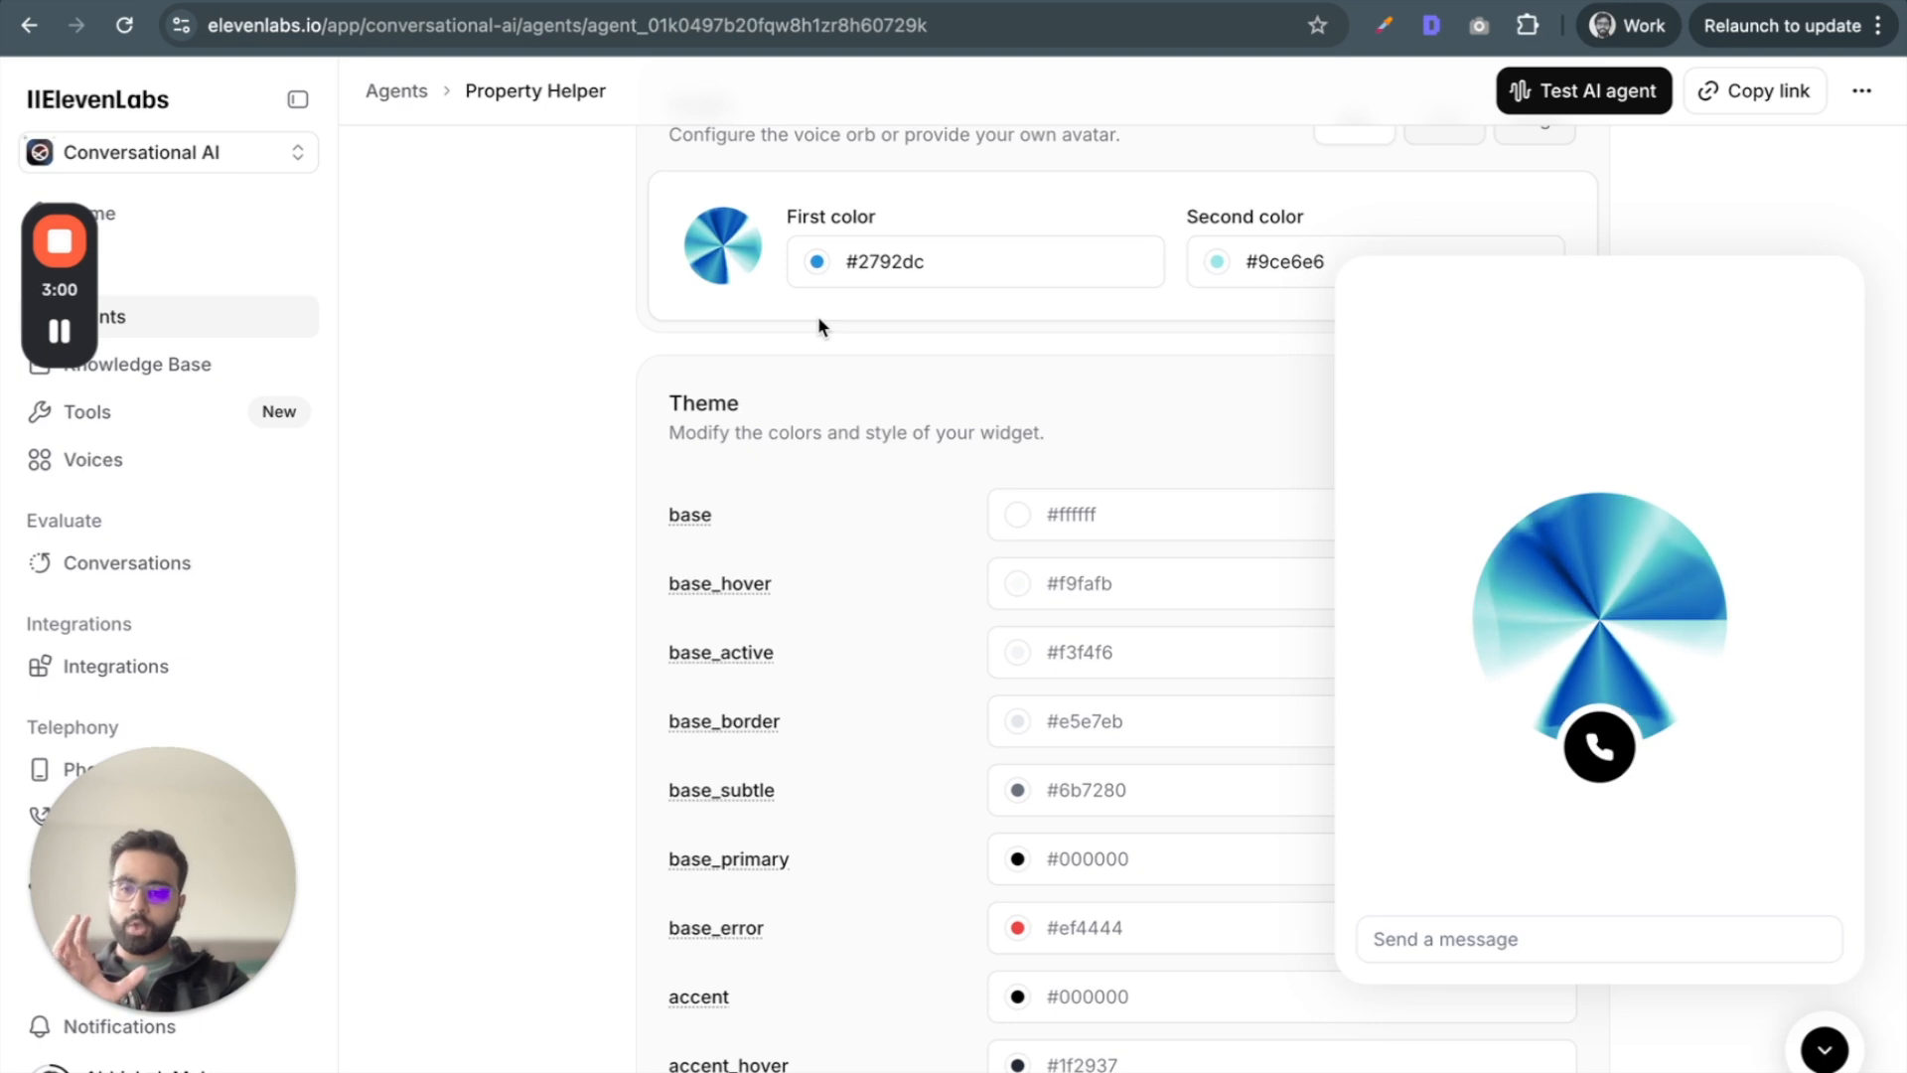